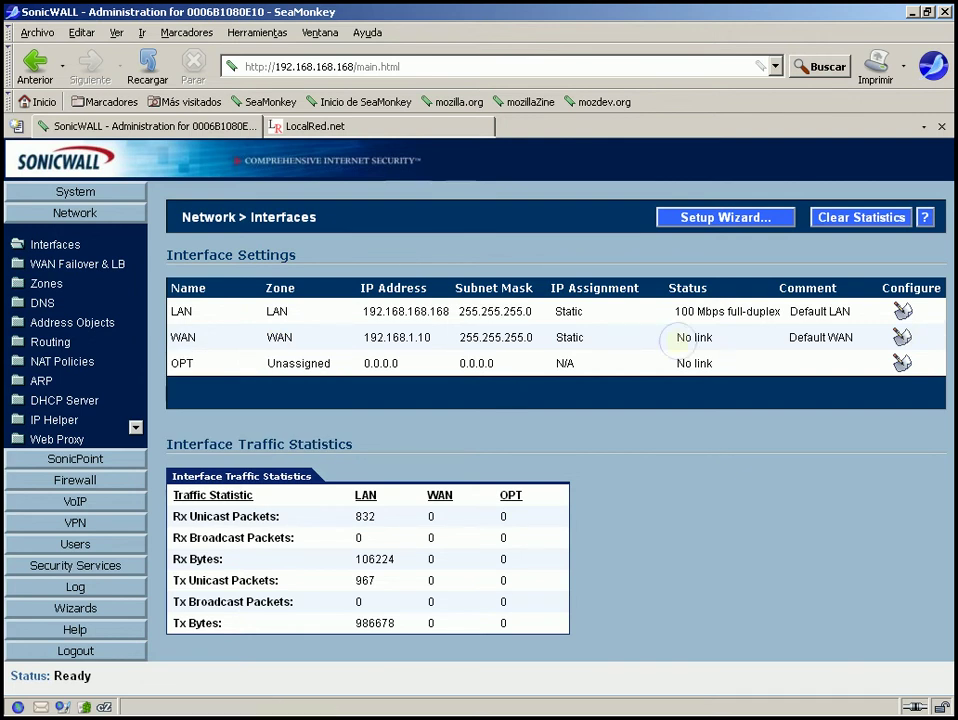
# Open the OPT interface settings and assign OPT to the WAN zone
pyautogui.moveTo(677, 340); pyautogui.dragTo(674, 369)
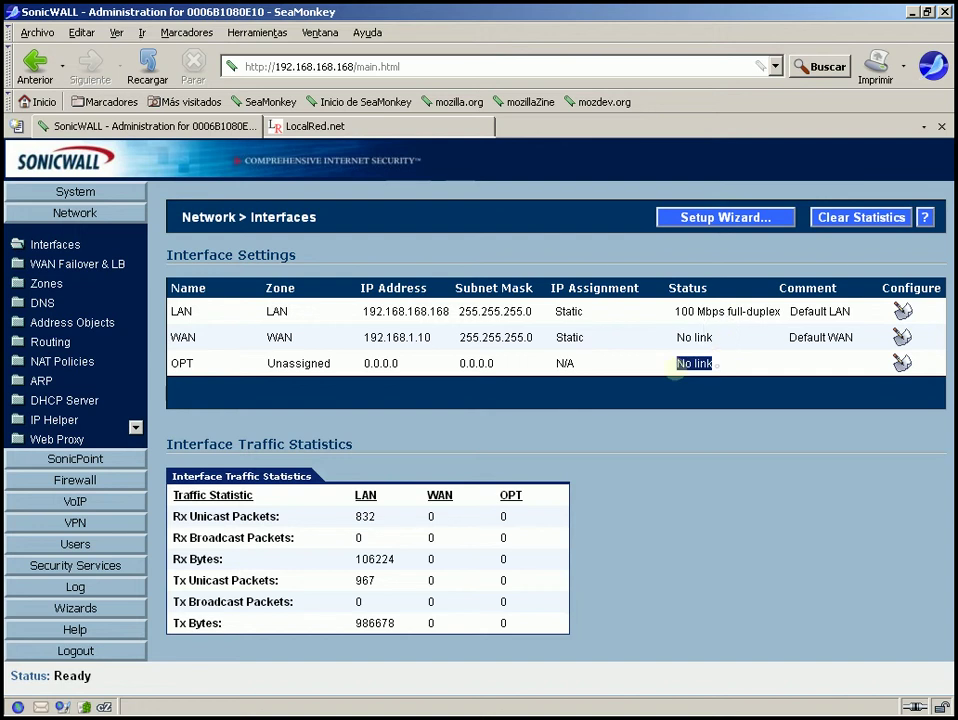
pyautogui.click(790, 374)
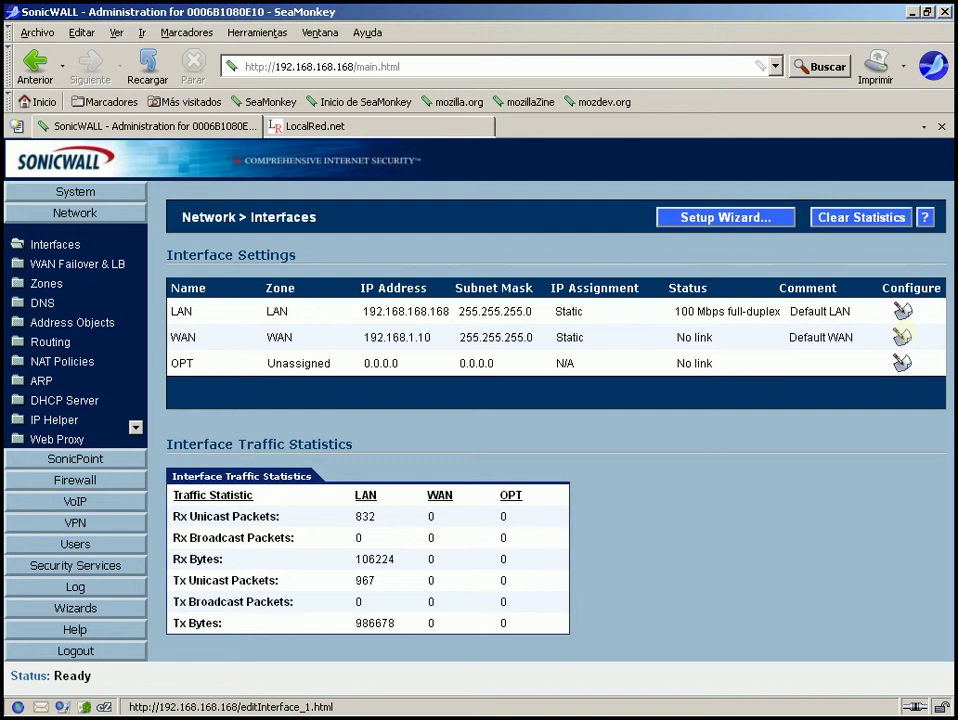
pyautogui.click(902, 362)
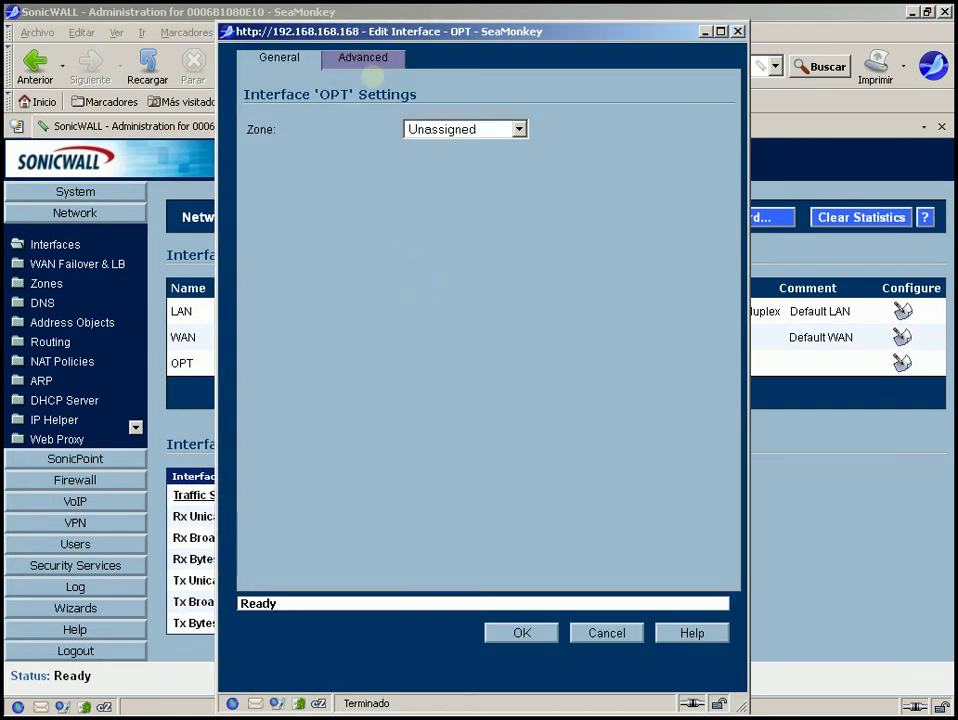
pyautogui.click(522, 129)
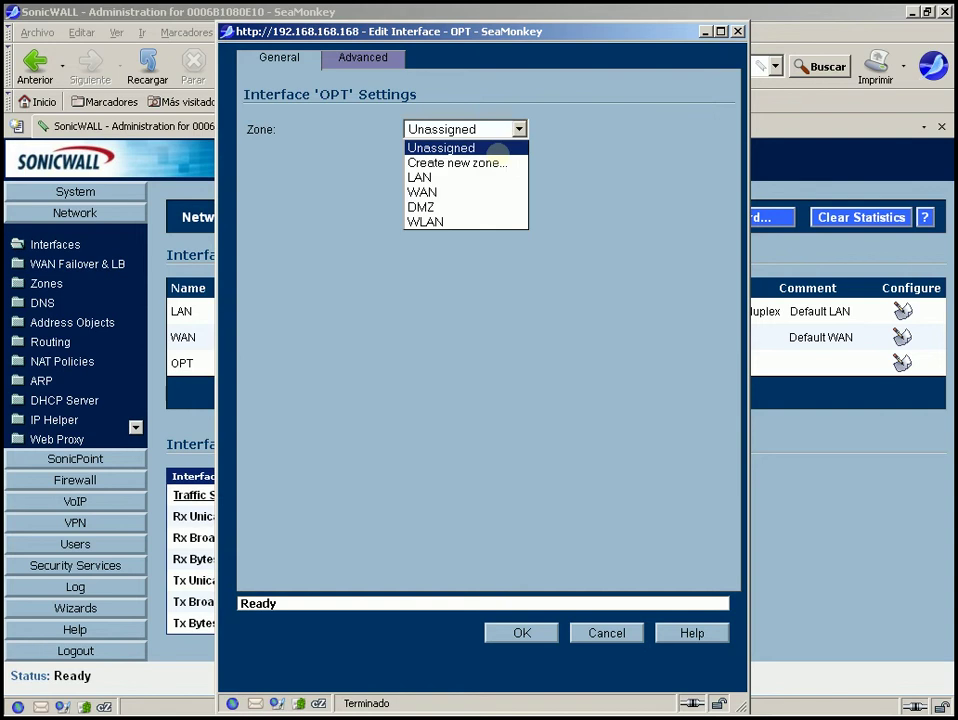
pyautogui.click(451, 191)
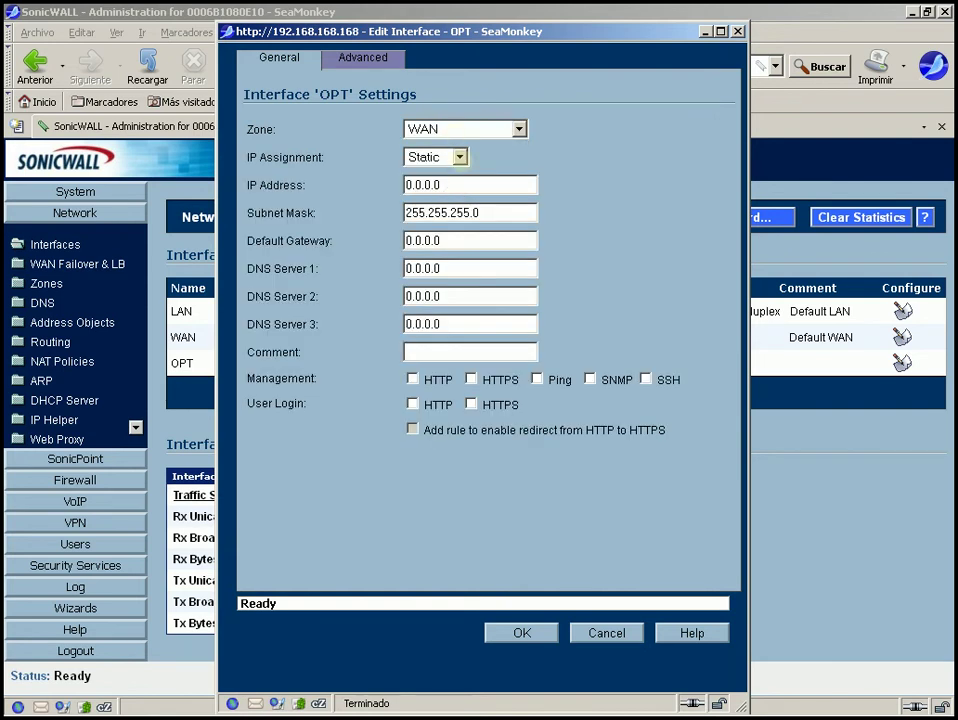
# Keep Static IP assignment and clear the placeholder IP address
pyautogui.click(460, 157)
pyautogui.click(461, 157)
pyautogui.moveTo(445, 185); pyautogui.dragTo(268, 189)
pyautogui.press('BackSpace')
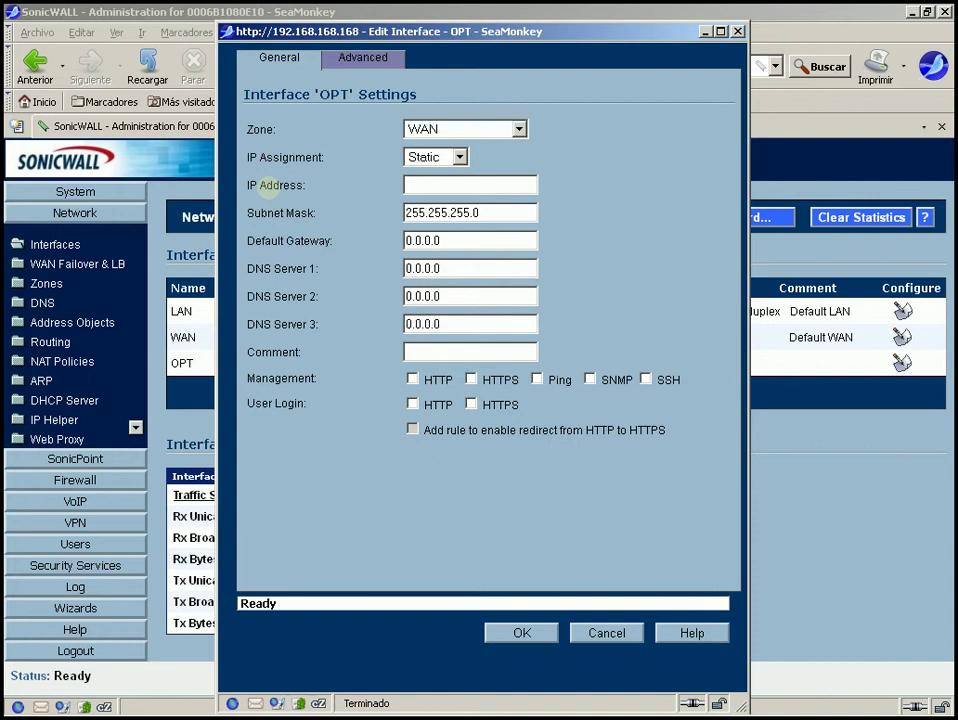
# Check the network diagram in Impress, then return to the OPT settings
pyautogui.moveTo(330, 712)
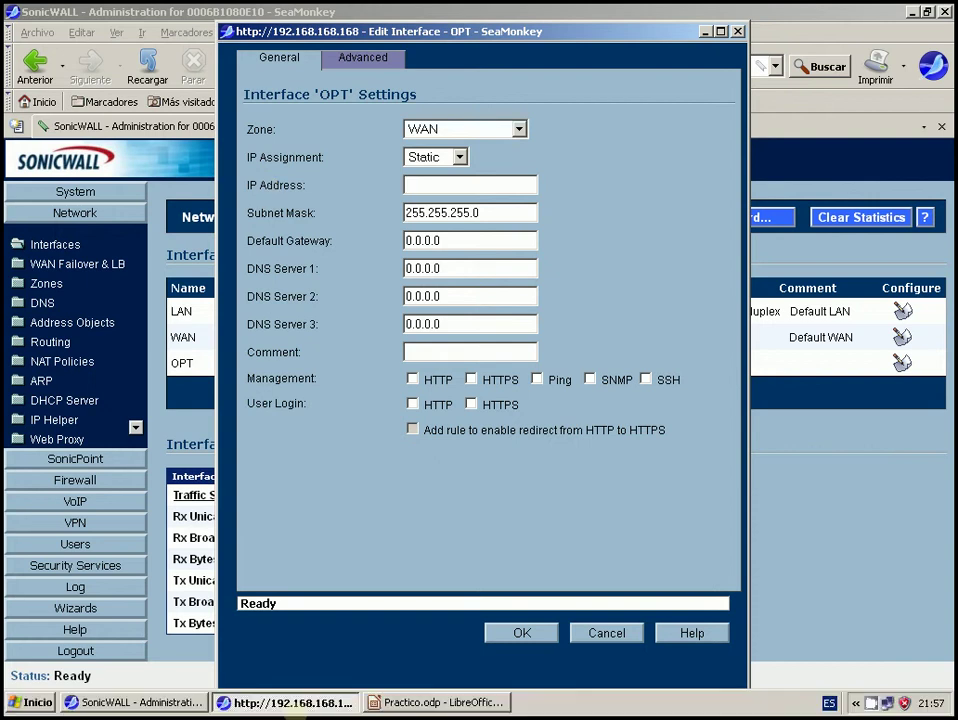
pyautogui.click(404, 703)
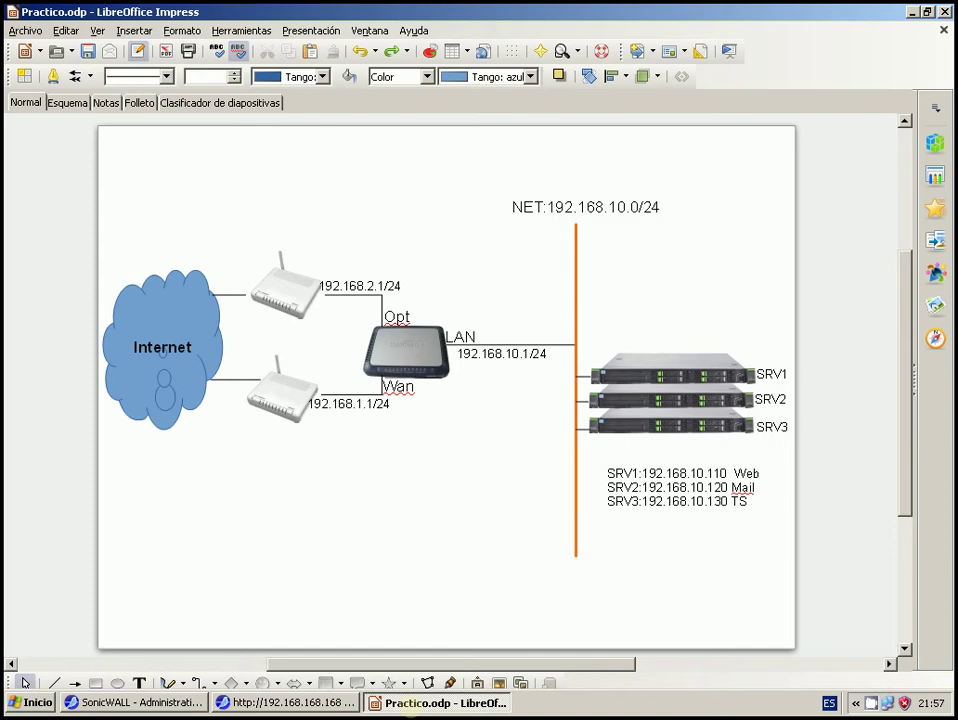
pyautogui.click(285, 702)
# Set the OPT IP address to 192.168.2.2 and the gateway to 192.168.2.1
pyautogui.write('92')
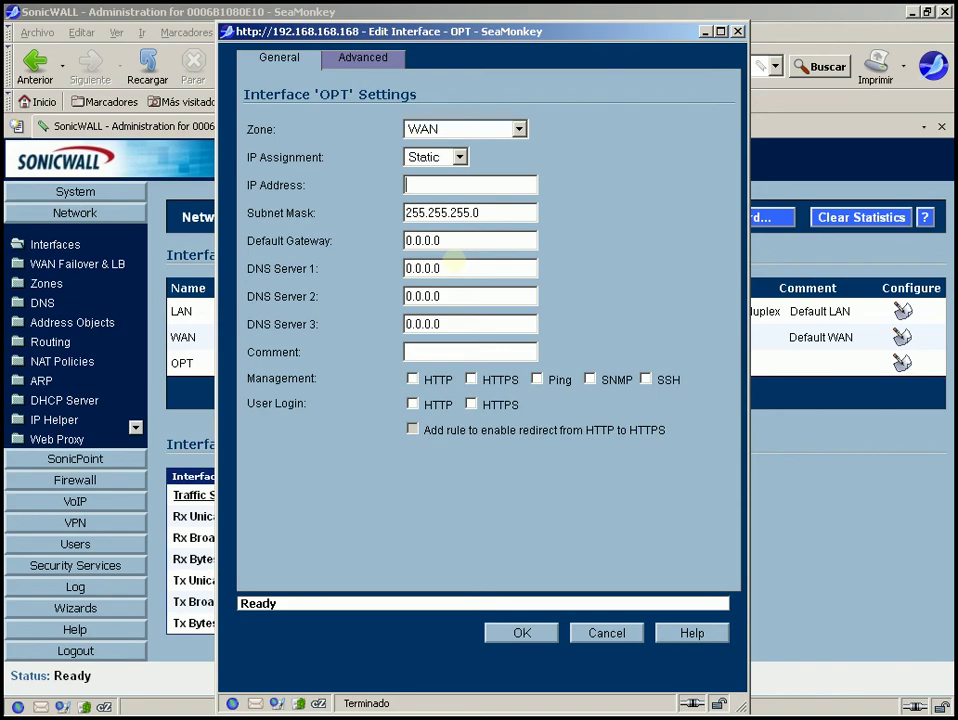
pyautogui.press('BackSpace')
pyautogui.press('BackSpace')
pyautogui.write('192.168.2.')
pyautogui.write('2')
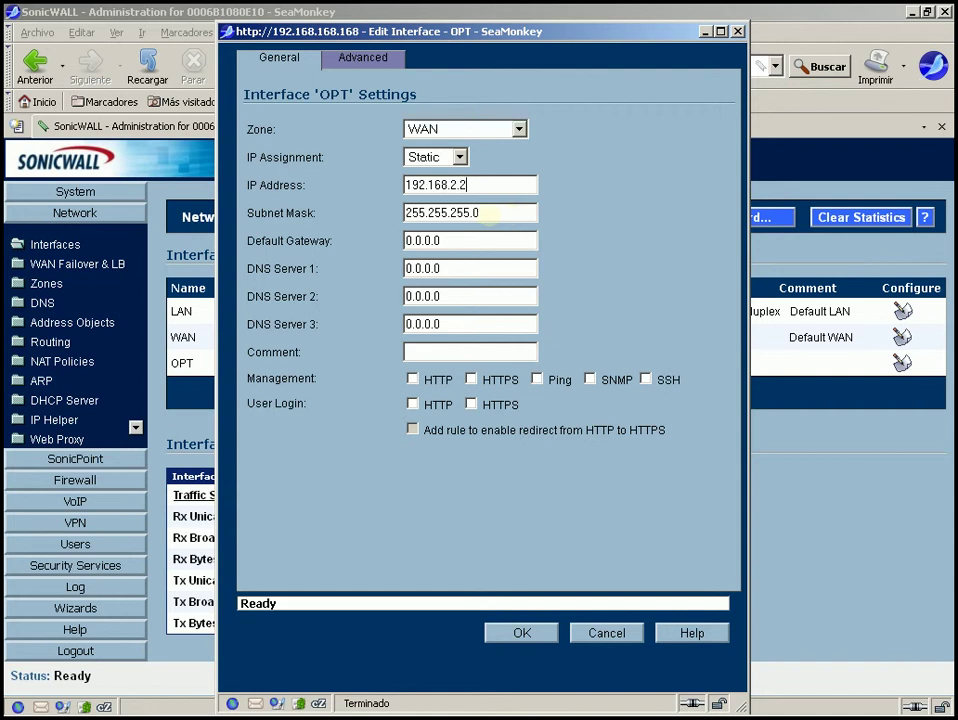
pyautogui.press('Tab')
pyautogui.click(465, 242)
pyautogui.moveTo(465, 242); pyautogui.dragTo(228, 246)
pyautogui.press('BackSpace')
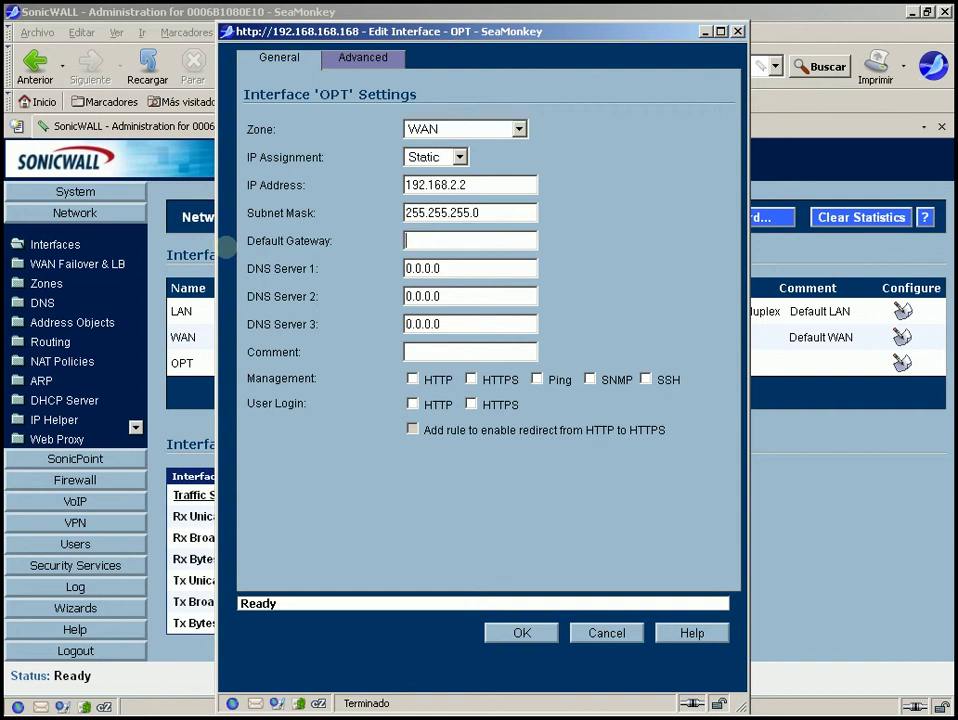
pyautogui.write('192.168.2.1')
# Enter DNS servers 4.2.2.2 and 4.2.2.3 for OPT
pyautogui.press('Tab')
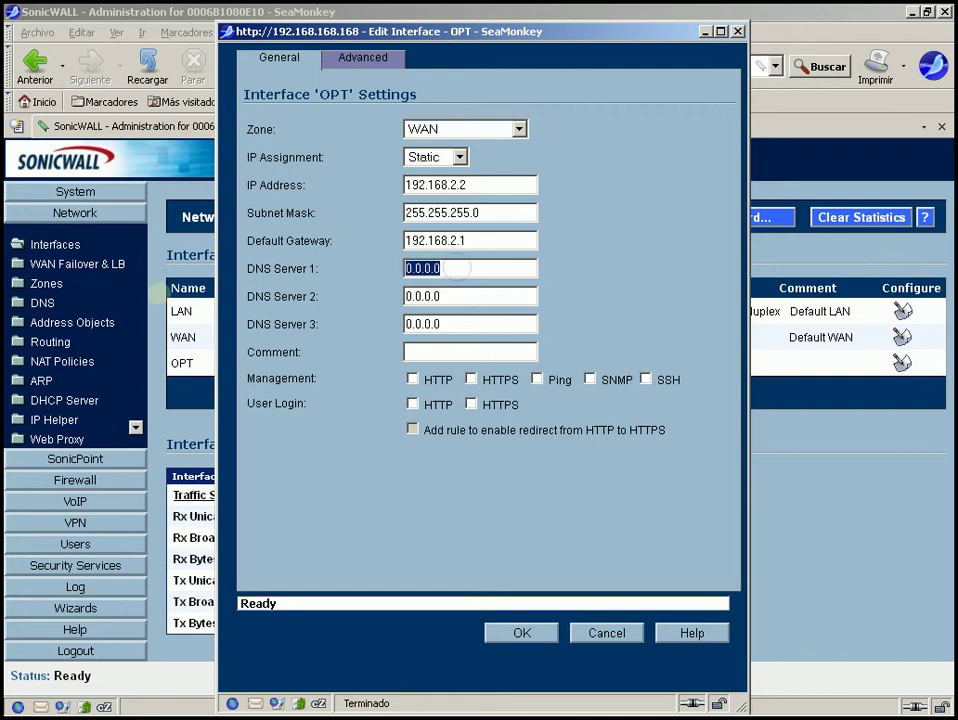
pyautogui.press('BackSpace')
pyautogui.write('4.2')
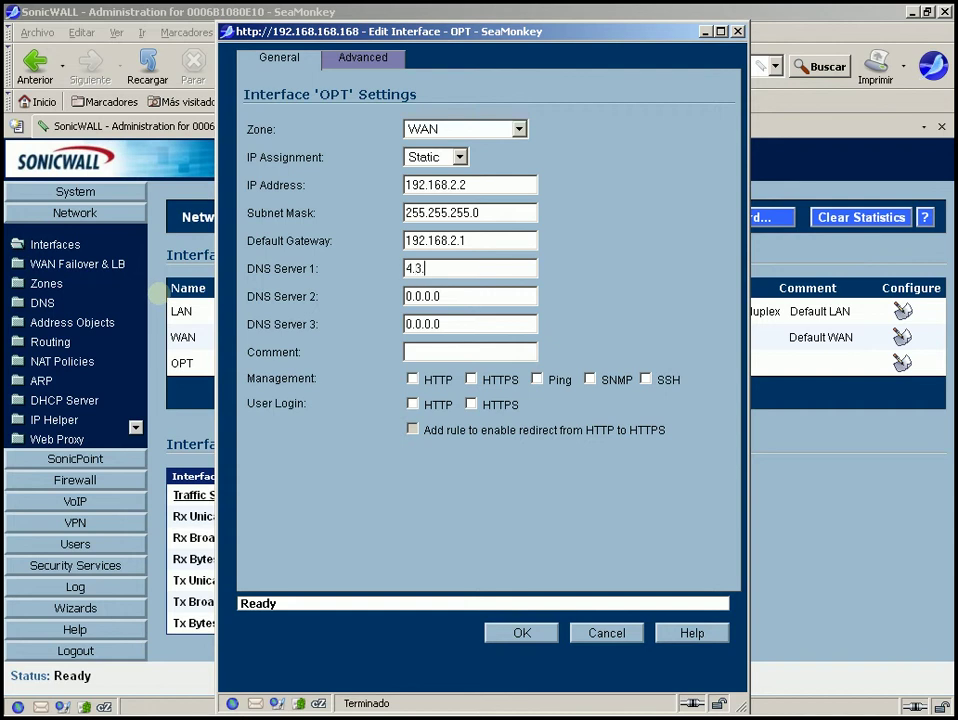
pyautogui.write('.2.2')
pyautogui.press('Tab')
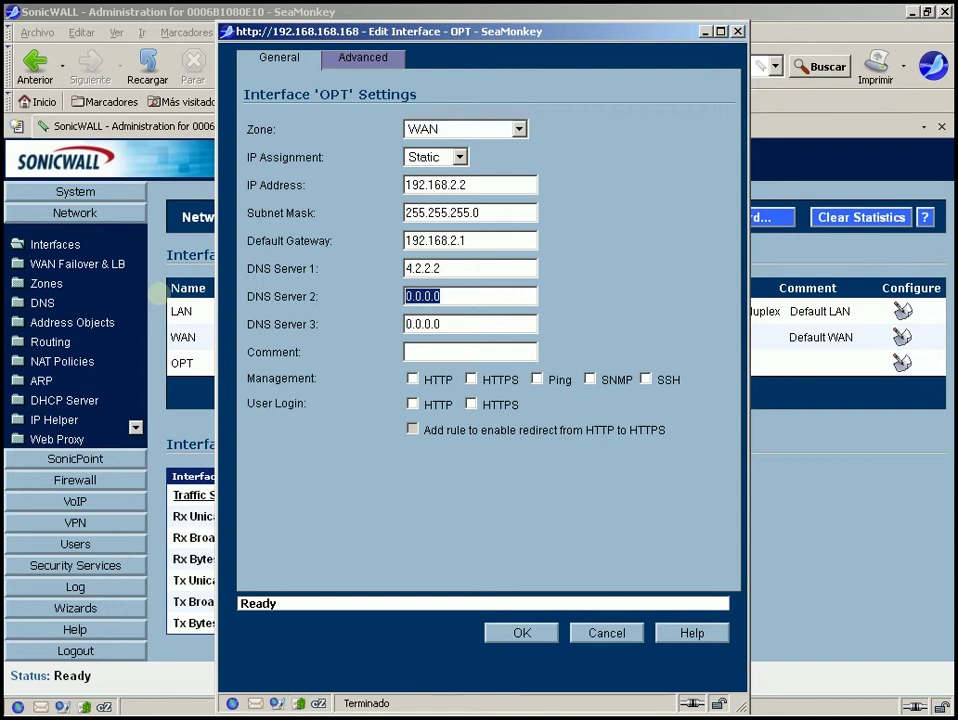
pyautogui.write('4.2.2.3')
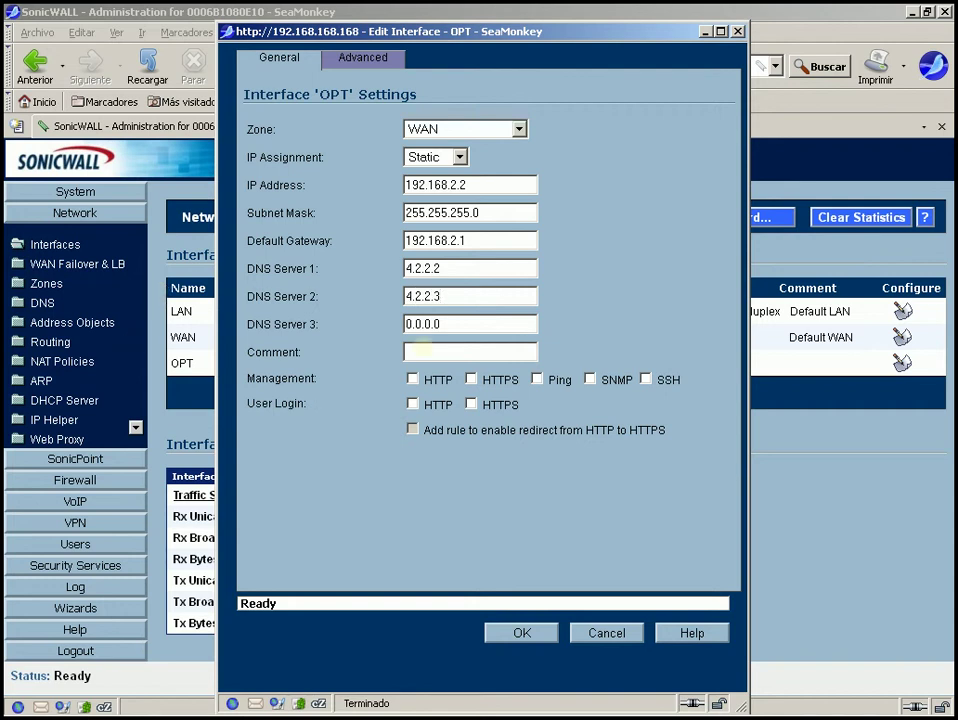
# Add the comment 'WAN2' and enable HTTPS management on OPT
pyautogui.click(421, 347)
pyautogui.write('WAN2')
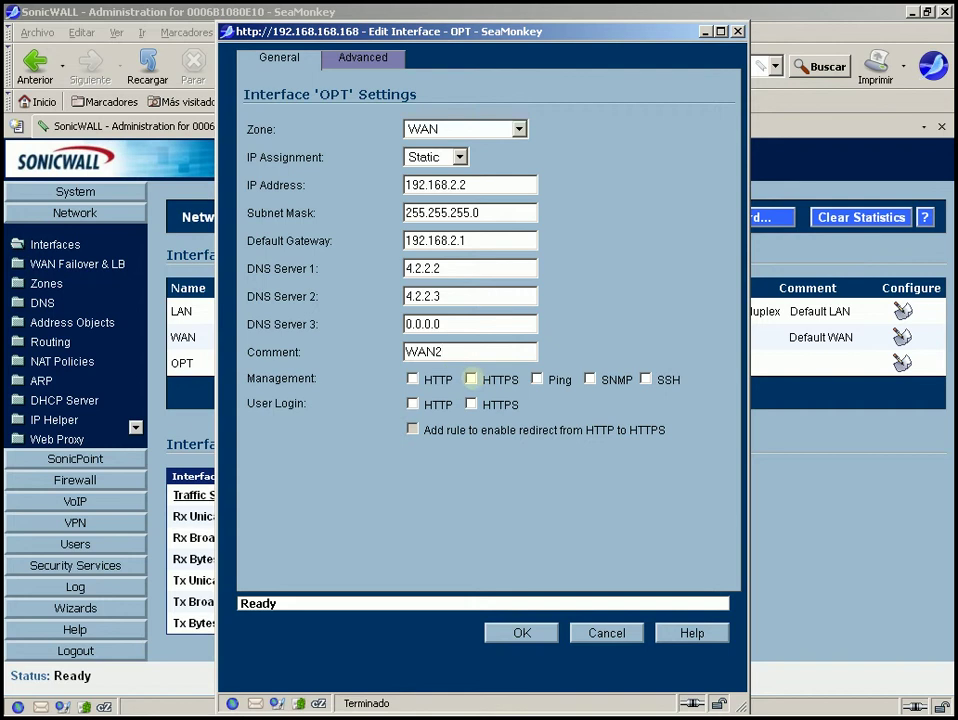
pyautogui.click(471, 379)
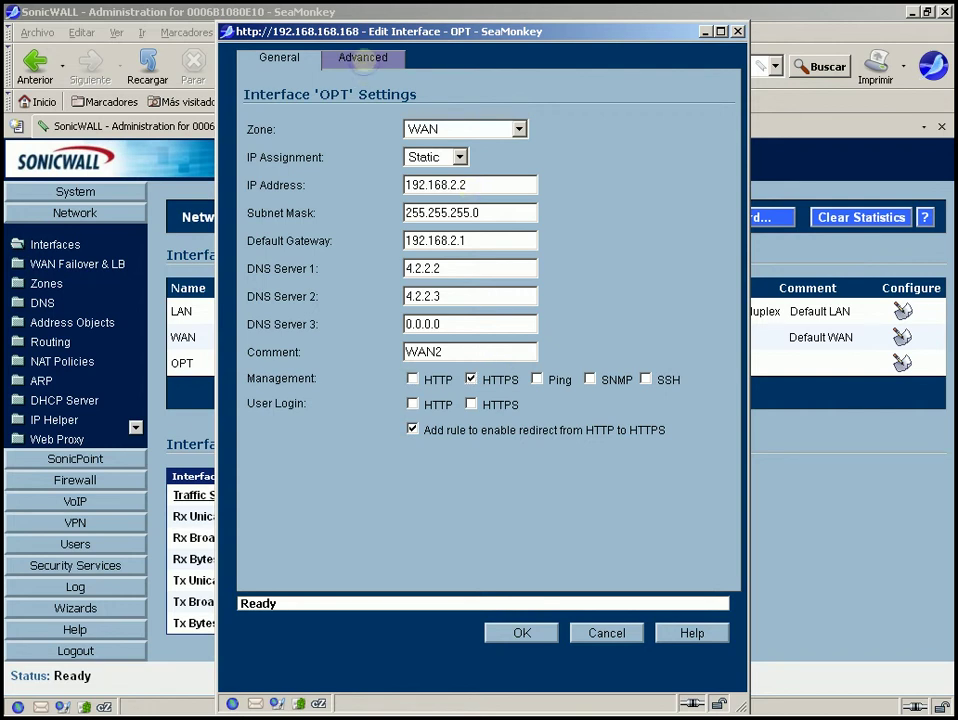
# Confirm the OPT MTU stays at 1500 on the Advanced tab and save the interface
pyautogui.click(362, 57)
pyautogui.doubleClick(482, 263)
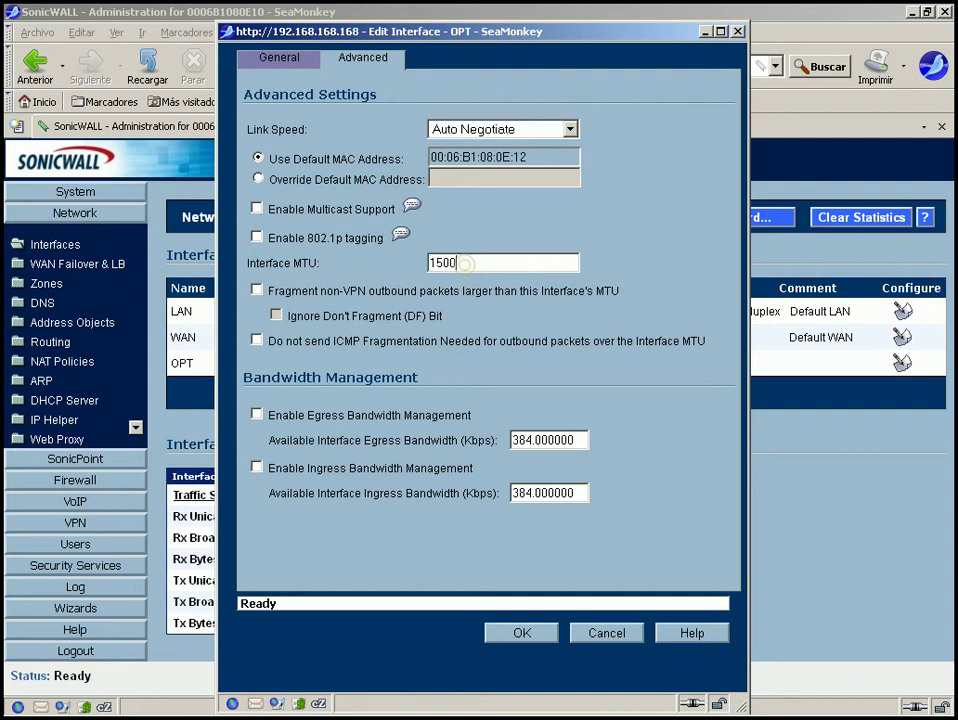
pyautogui.click(483, 262)
pyautogui.doubleClick(478, 262)
pyautogui.click(463, 263)
pyautogui.click(522, 632)
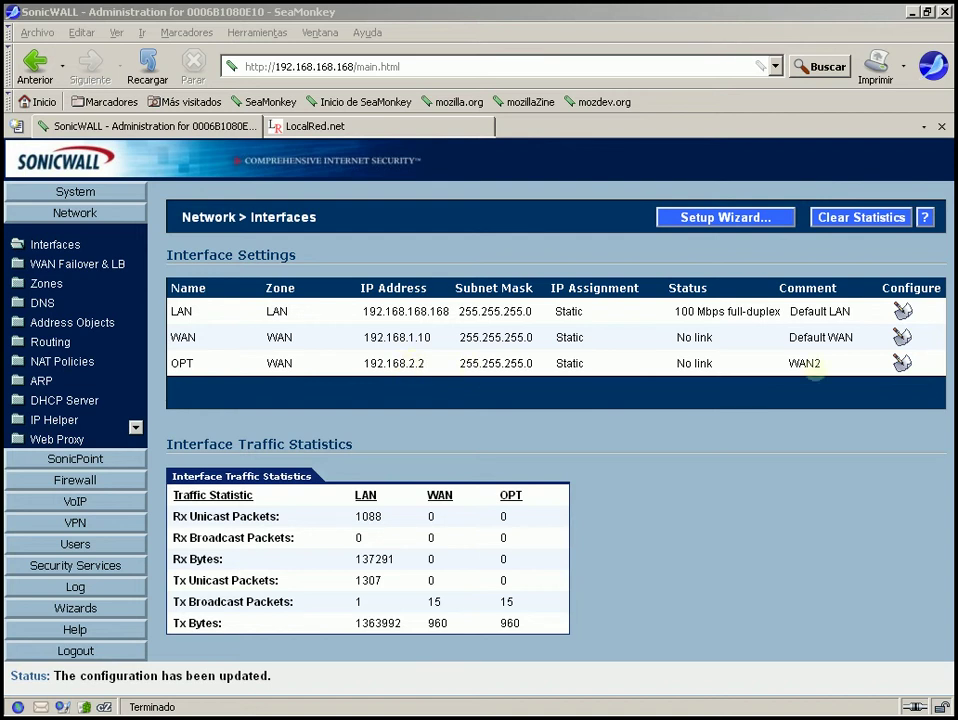
# Change the WAN interface IP address to 192.168.1.2
pyautogui.click(902, 337)
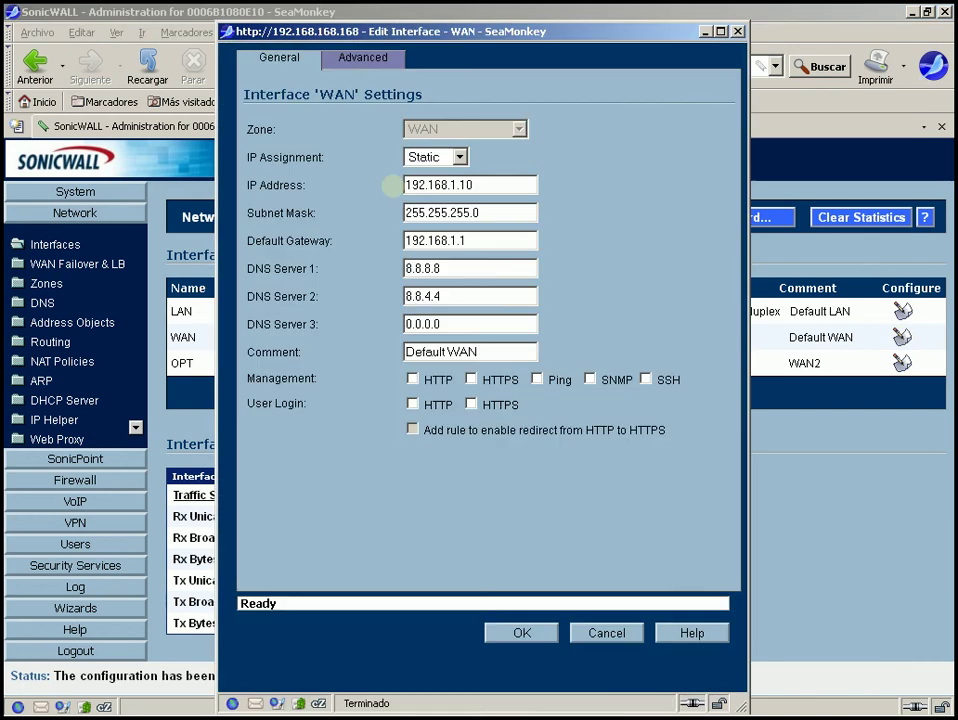
pyautogui.doubleClick(463, 184)
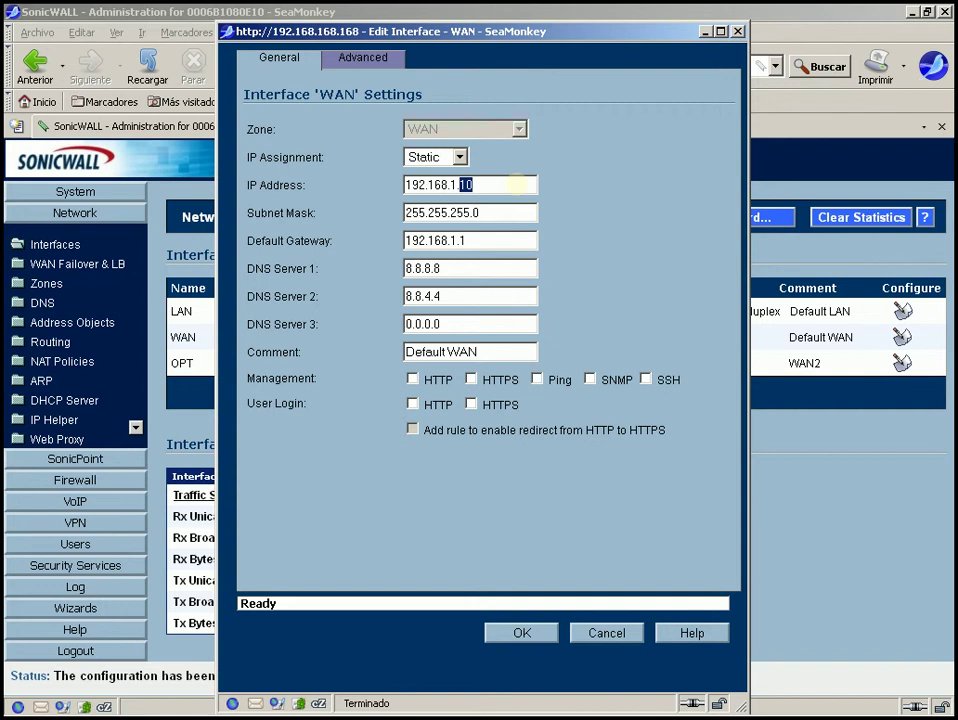
pyautogui.write('2')
# Enable HTTPS management on WAN with the HTTP-to-HTTPS redirect left unchecked
pyautogui.click(470, 379)
pyautogui.click(413, 428)
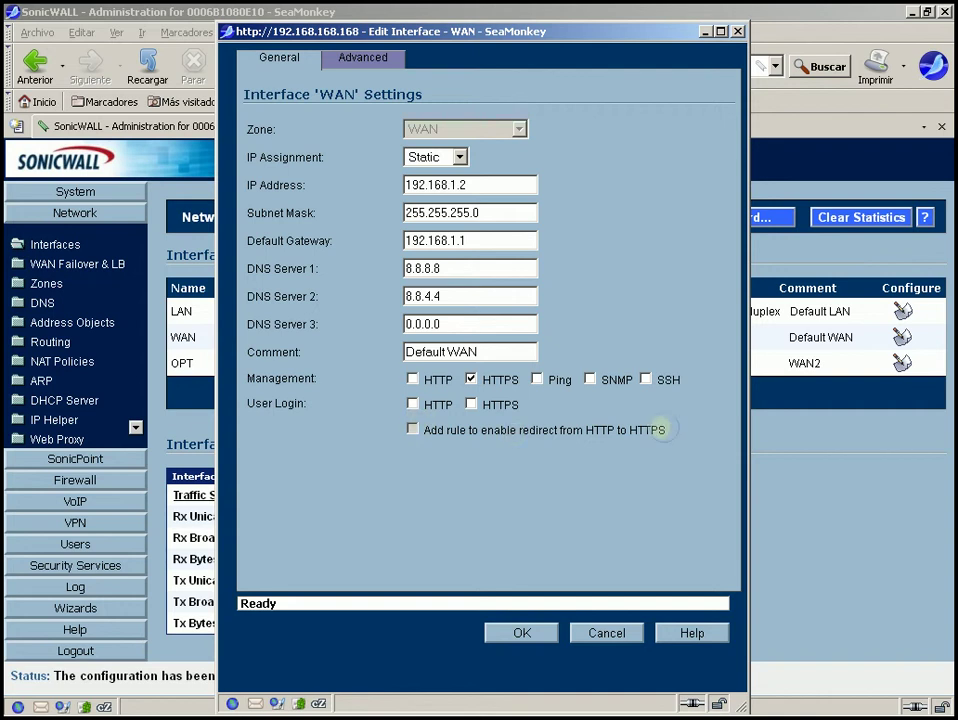
pyautogui.moveTo(661, 429); pyautogui.dragTo(441, 431)
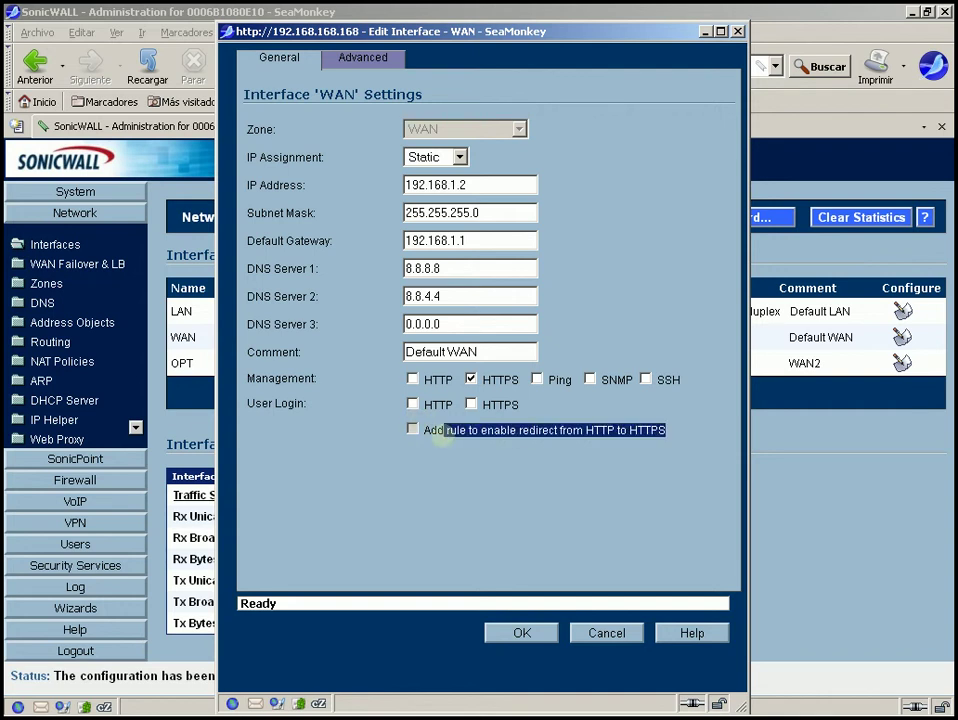
pyautogui.click(413, 429)
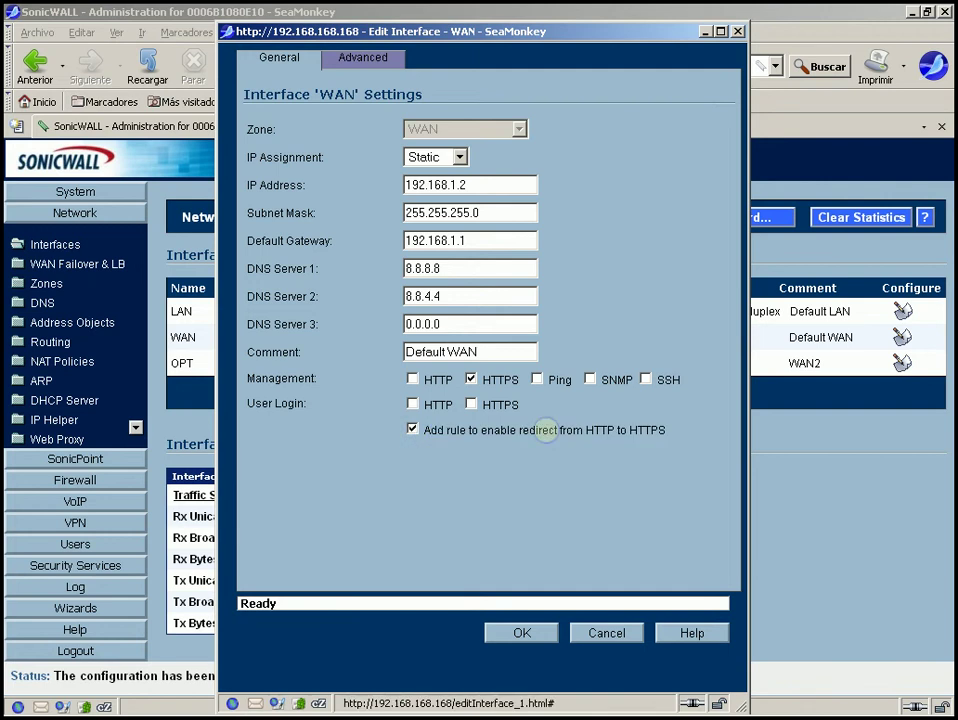
pyautogui.click(413, 431)
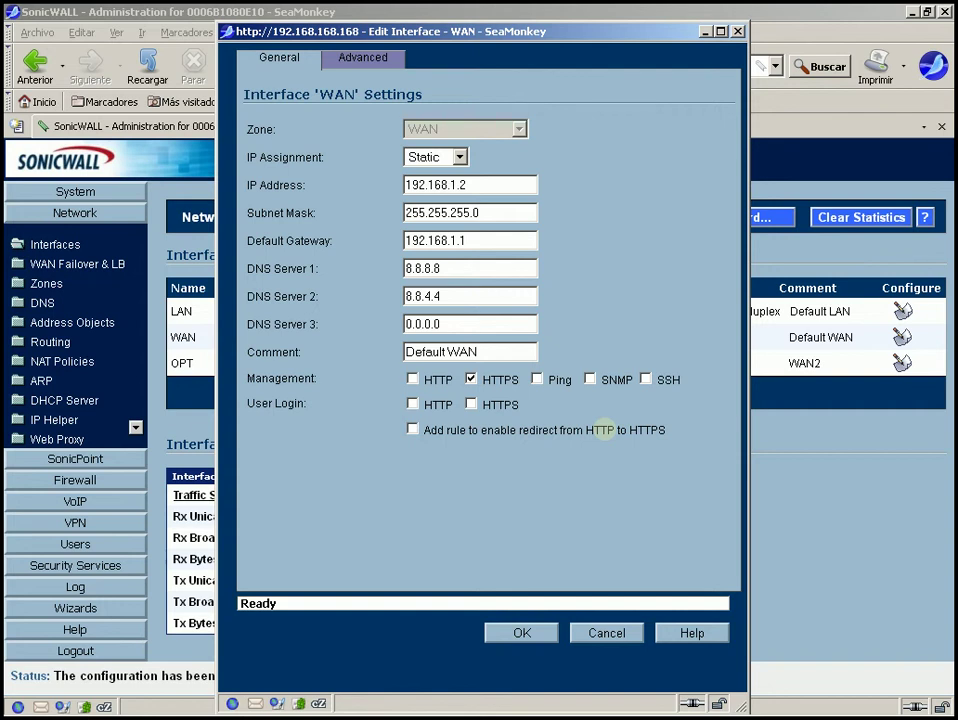
# Review the WAN Advanced tab and apply the WAN settings with OK
pyautogui.click(357, 62)
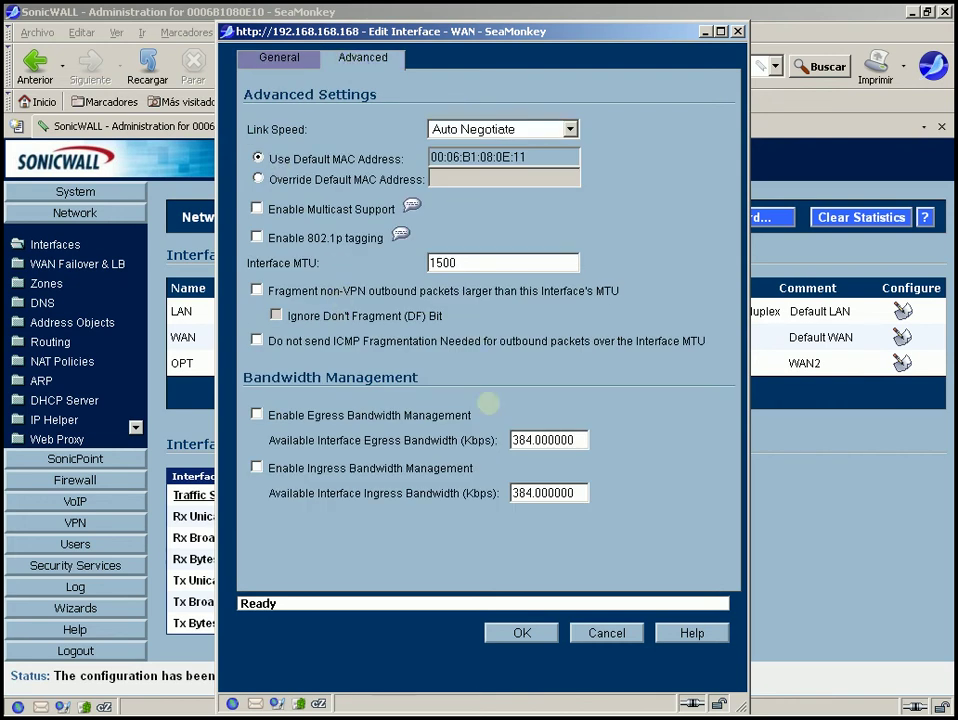
pyautogui.click(522, 633)
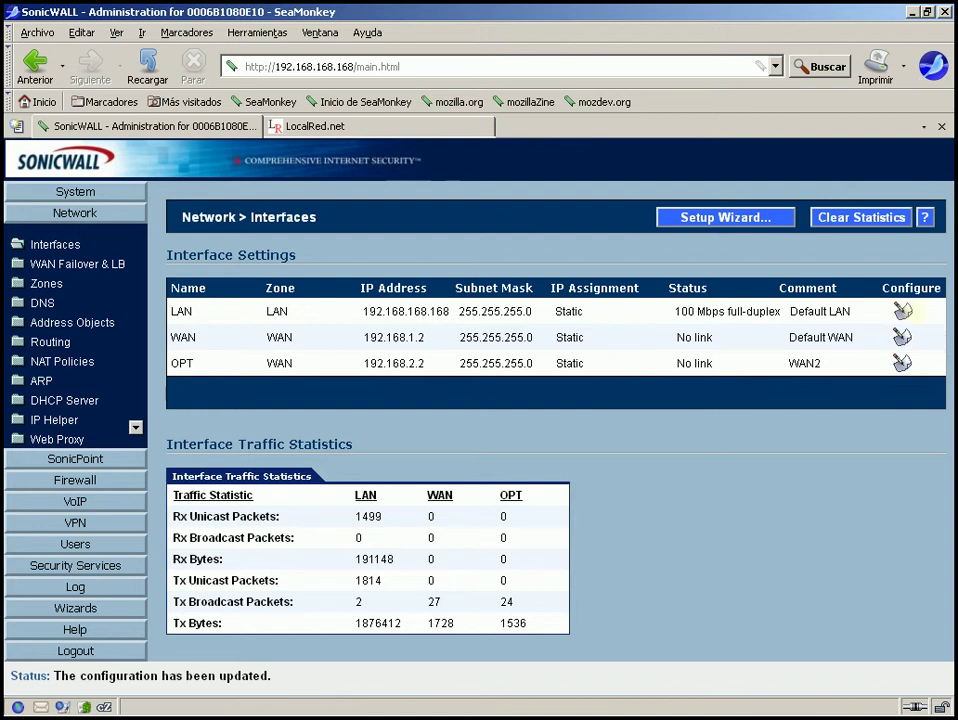
pyautogui.click(903, 312)
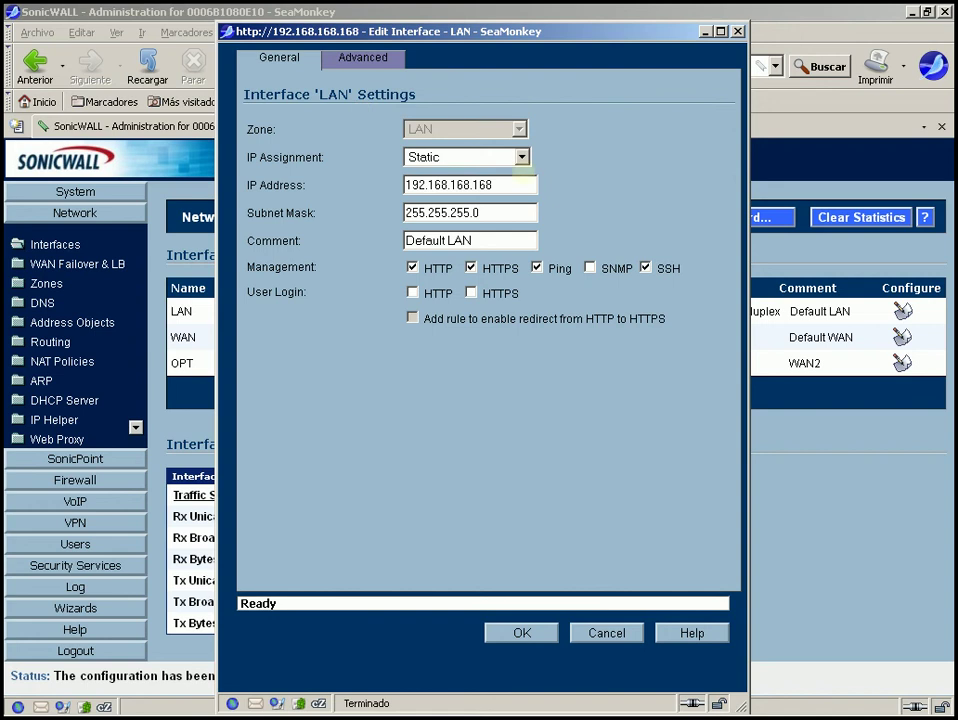
pyautogui.click(513, 185)
pyautogui.press('BackSpace')
pyautogui.press('BackSpace')
pyautogui.press('BackSpace')
pyautogui.press('BackSpace')
pyautogui.press('BackSpace')
pyautogui.press('BackSpace')
pyautogui.write('0.1')
pyautogui.click(607, 633)
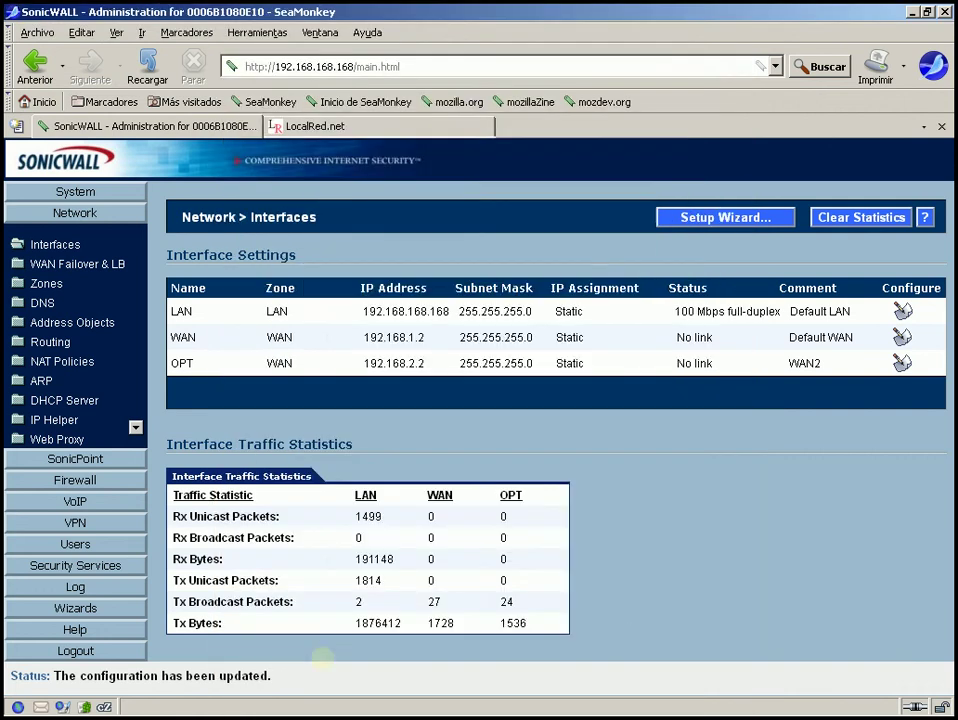
pyautogui.click(328, 703)
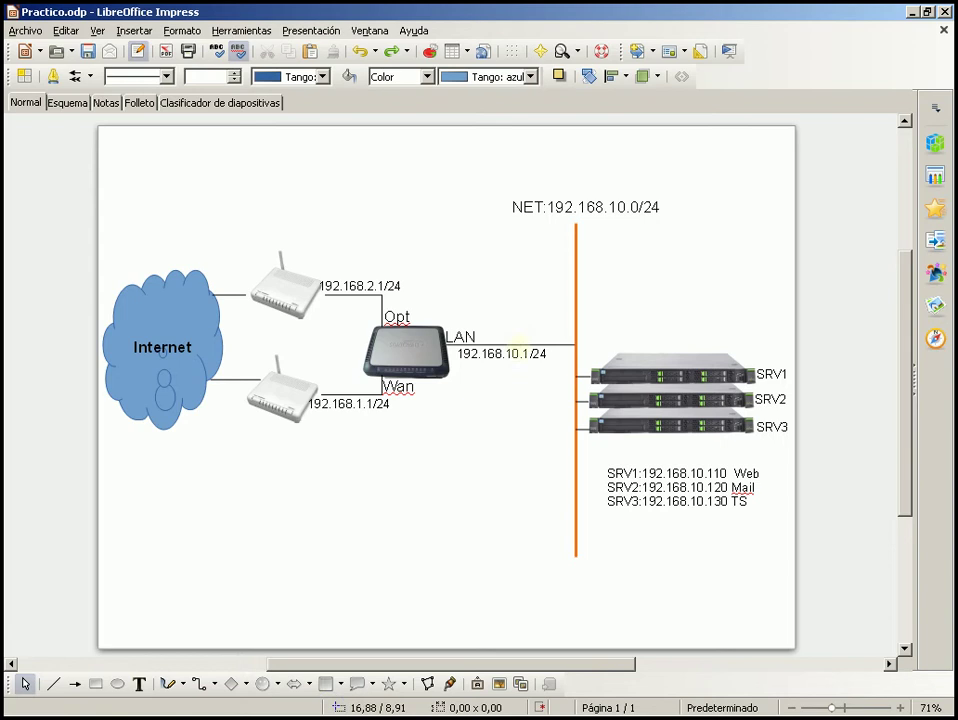
# Change the LAN label to 192.168.168.168/24
pyautogui.click(511, 353)
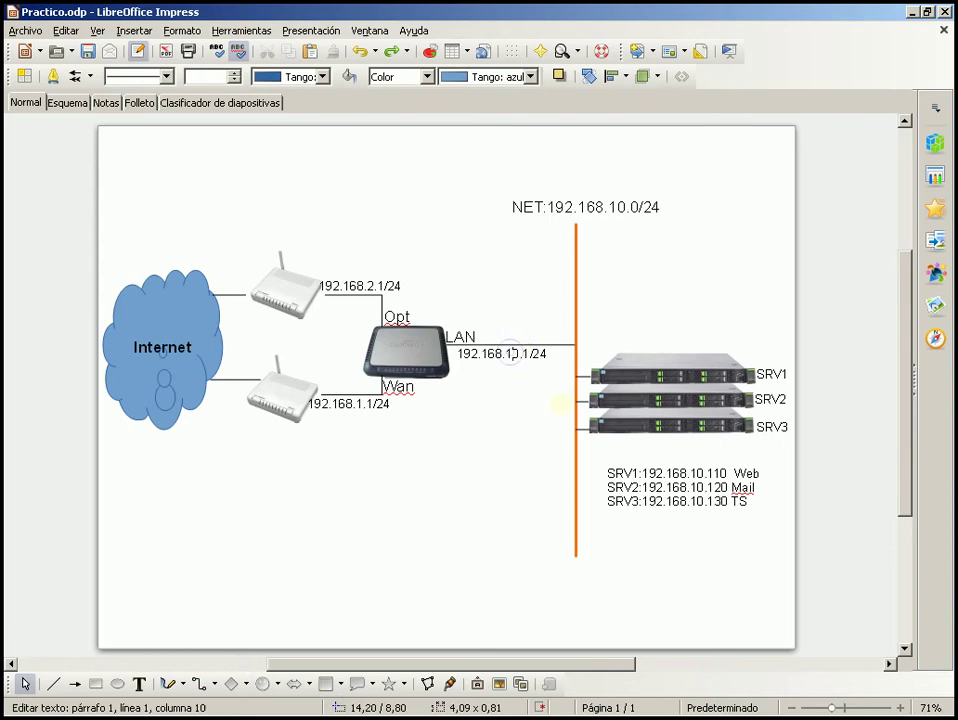
pyautogui.press('BackSpace')
pyautogui.press('BackSpace')
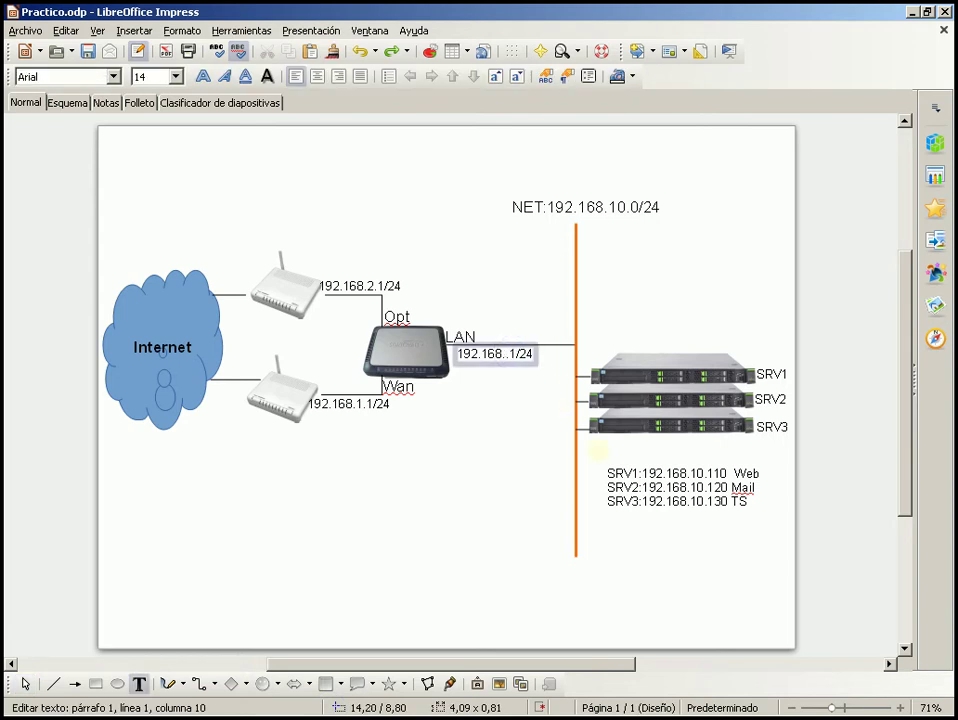
pyautogui.write('16')
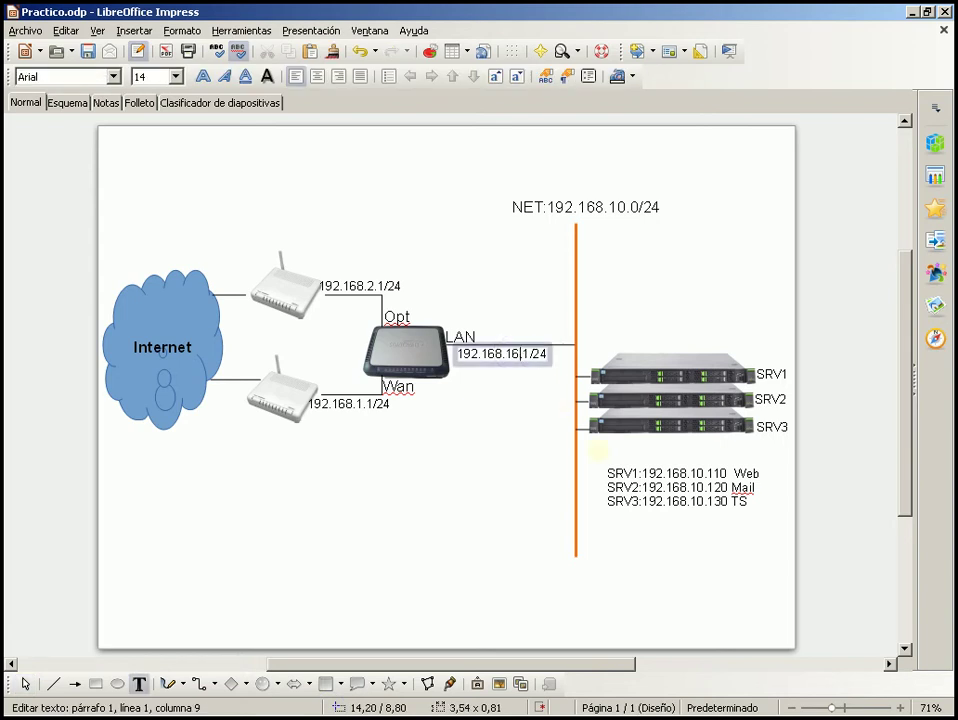
pyautogui.write('8')
pyautogui.press('Right')
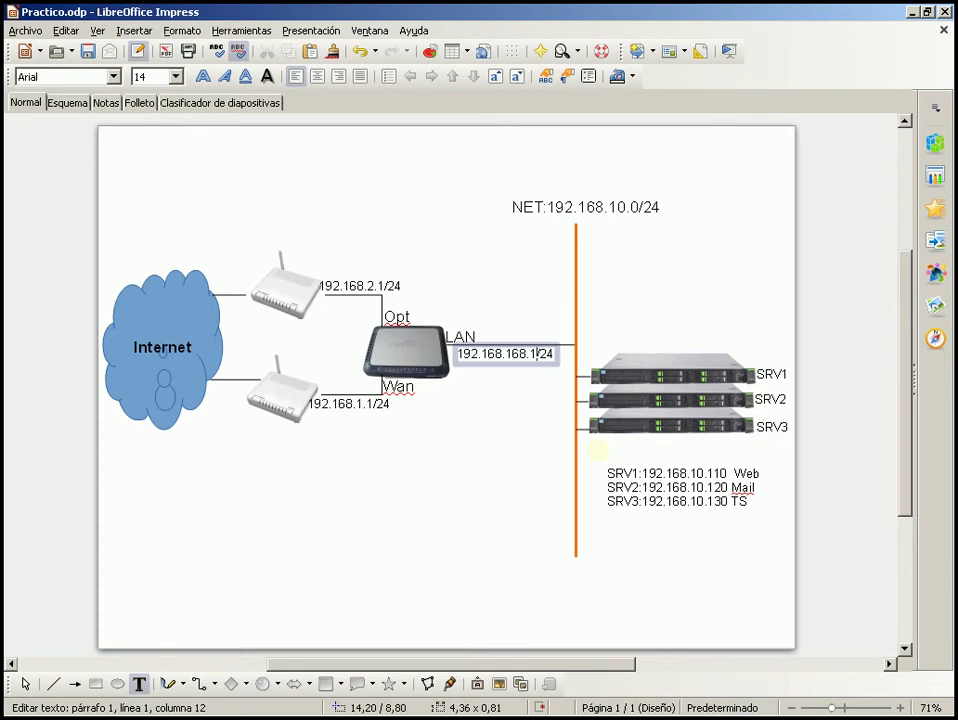
pyautogui.write('68')
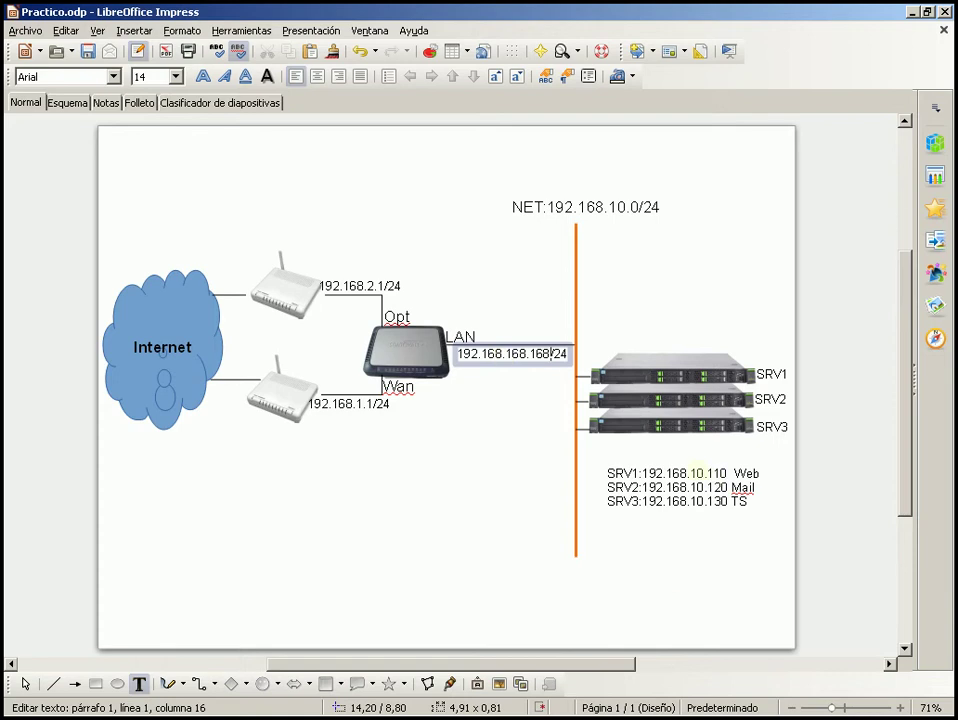
# Change the SRV1–SRV3 addresses to 192.168.168.110, .120 and .130
pyautogui.click(693, 472)
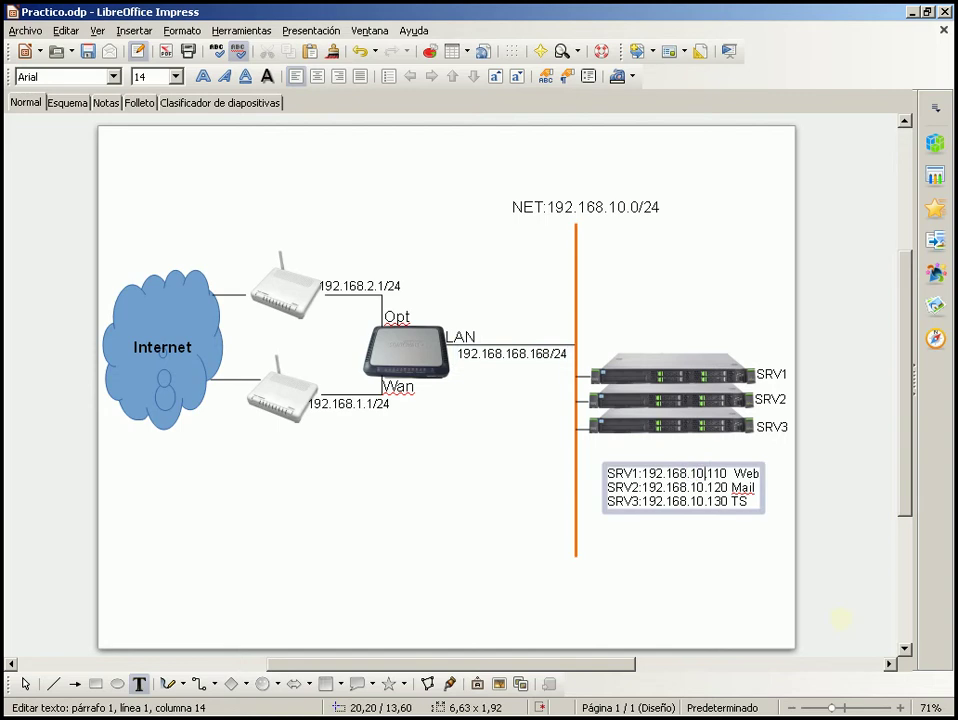
pyautogui.press('Delete')
pyautogui.press('Delete')
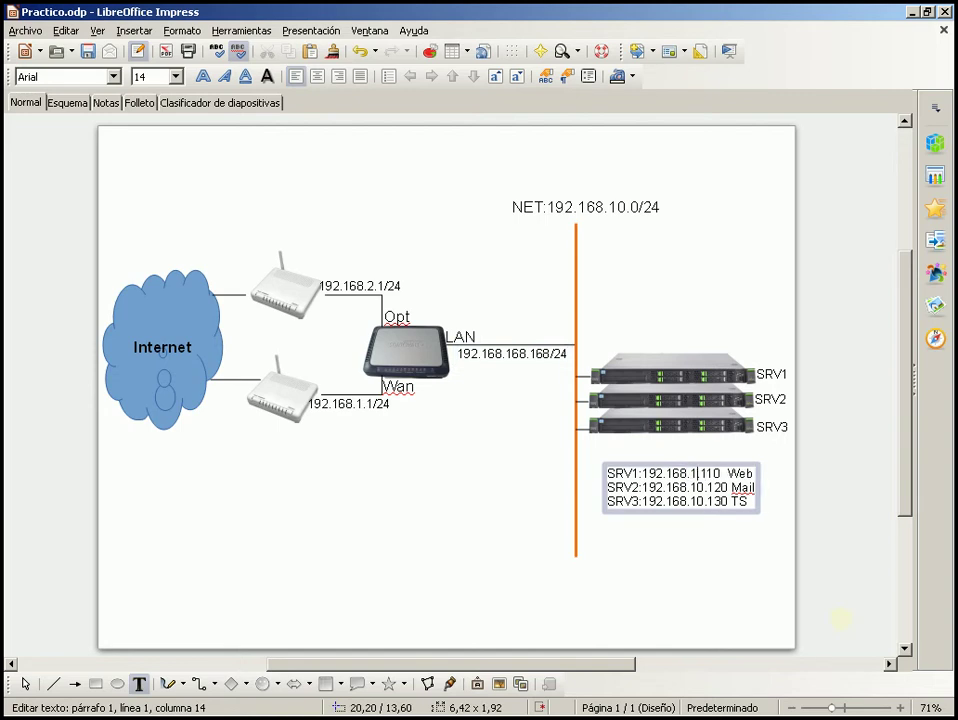
pyautogui.write('68.')
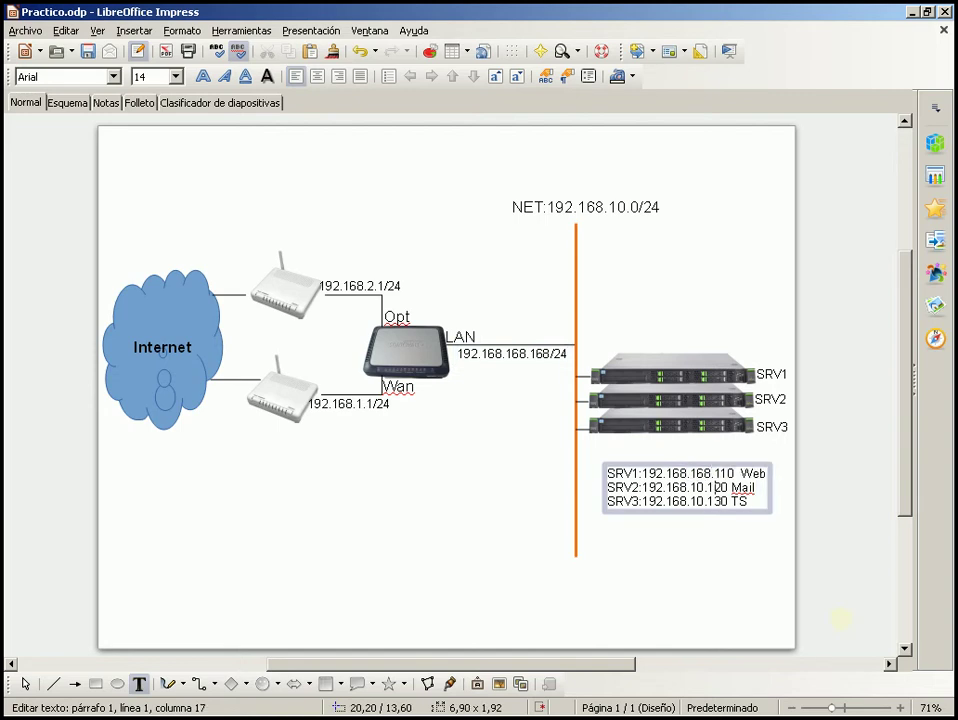
pyautogui.click(715, 487)
pyautogui.press('BackSpace')
pyautogui.press('BackSpace')
pyautogui.write('68.')
pyautogui.click(709, 501)
pyautogui.press('BackSpace')
pyautogui.press('BackSpace')
pyautogui.write('68')
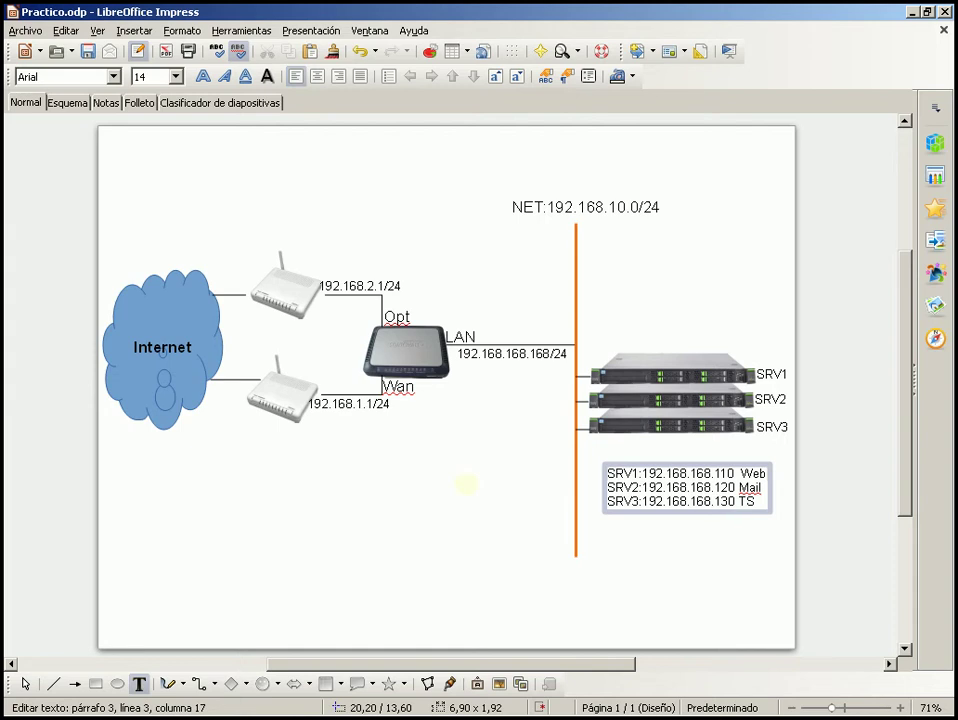
pyautogui.click(466, 484)
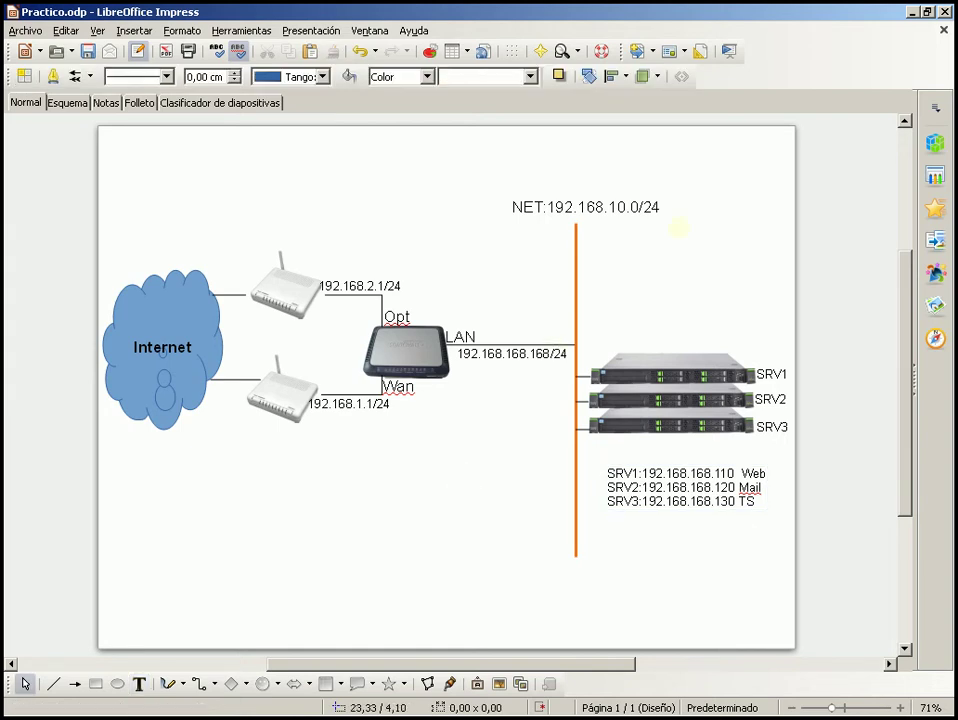
# Change the NET label to 192.168.168.0/24
pyautogui.click(621, 200)
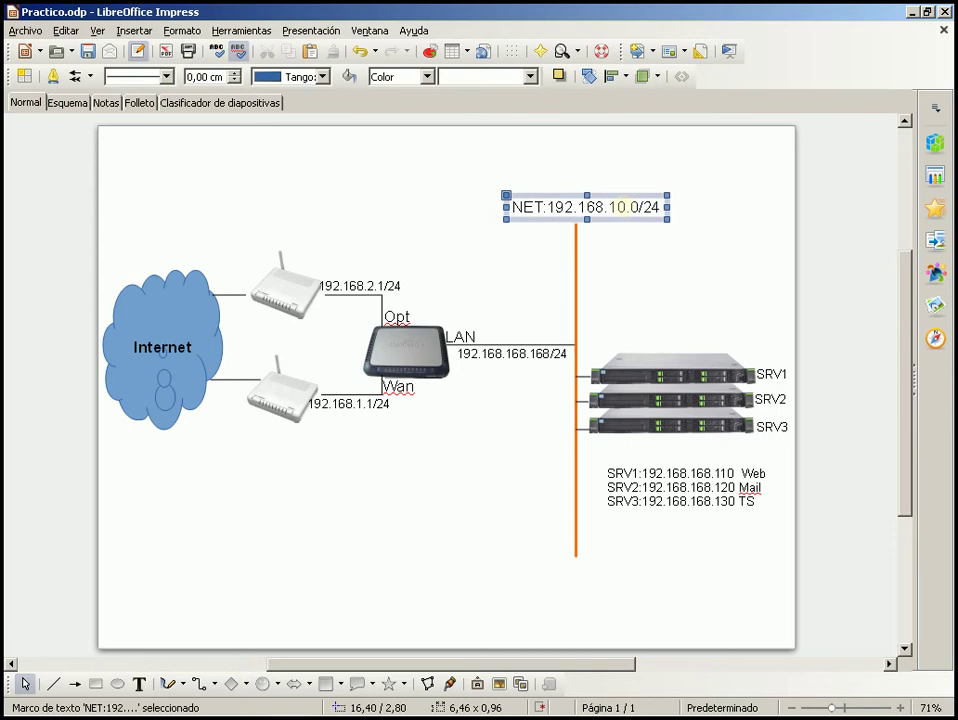
pyautogui.doubleClick(620, 206)
pyautogui.press('BackSpace')
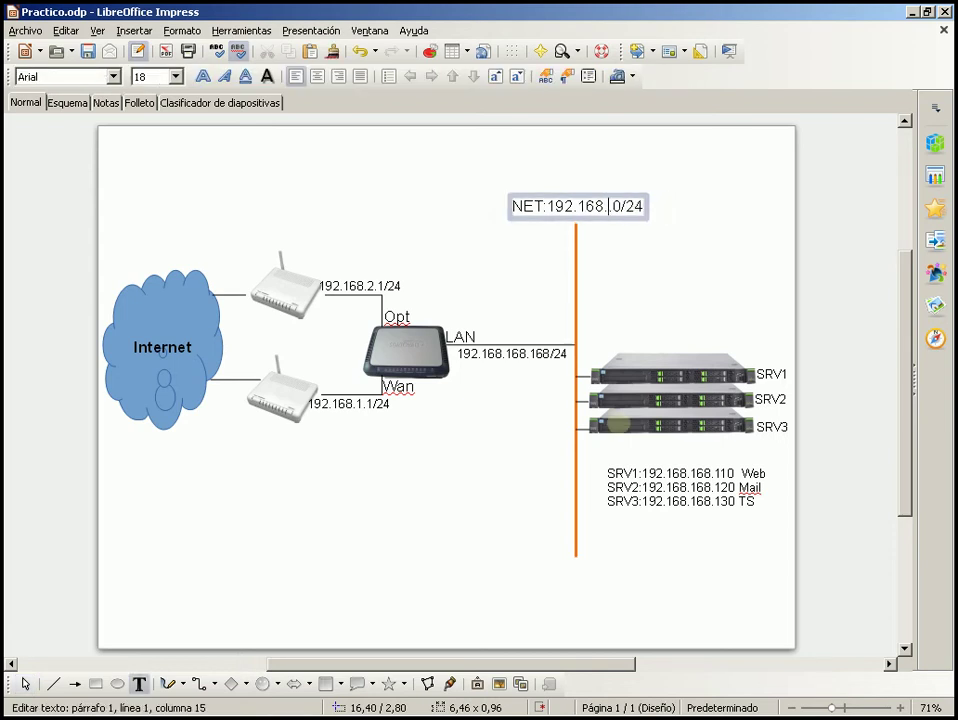
pyautogui.write('168.')
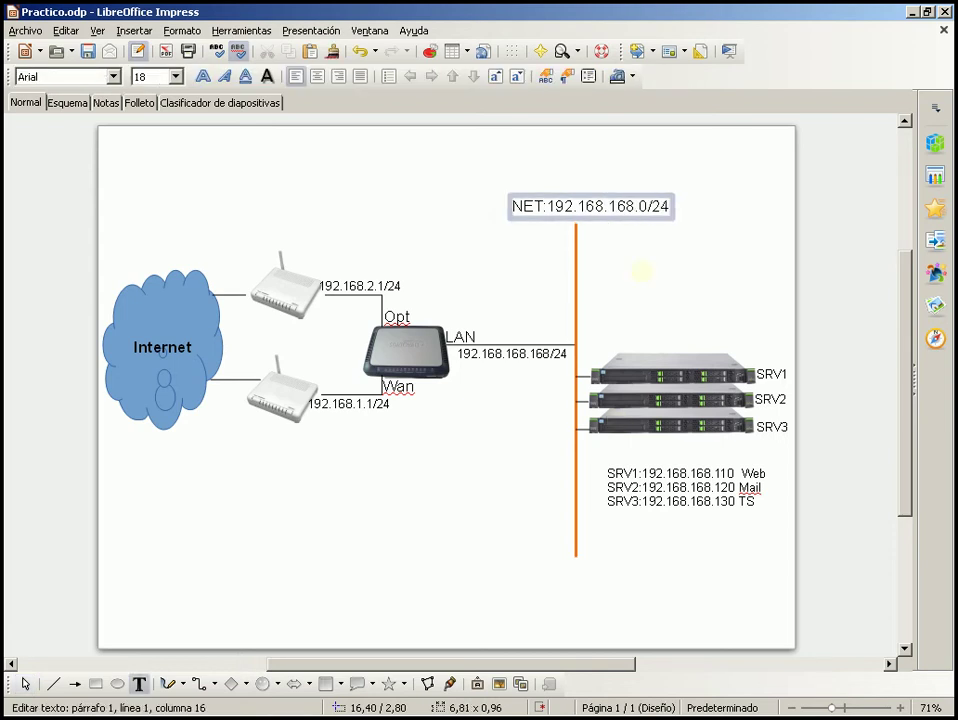
pyautogui.click(641, 270)
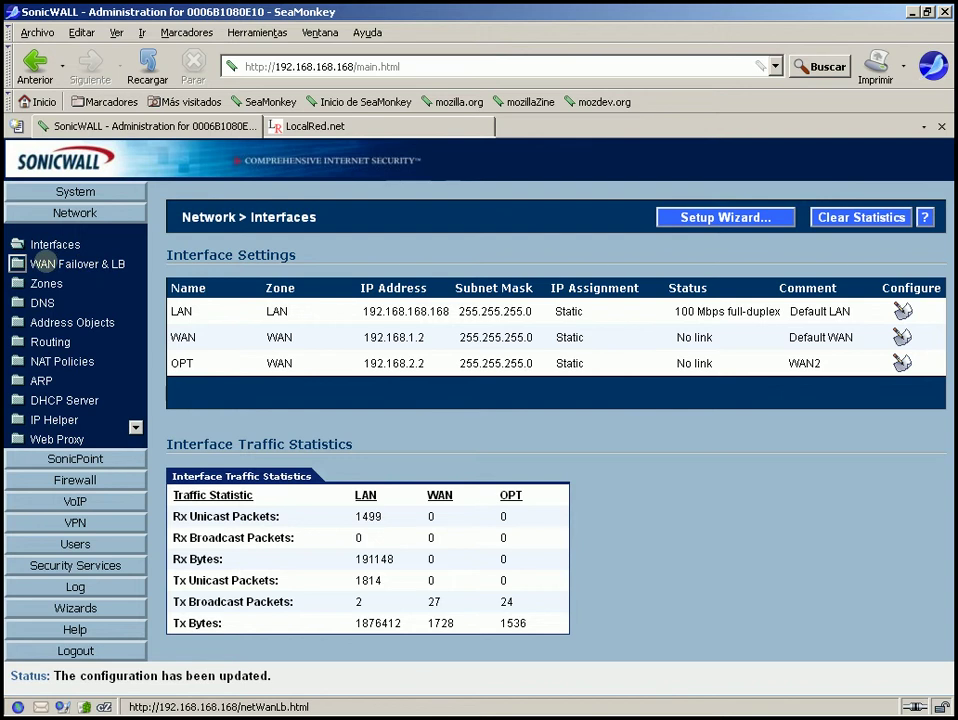
# Open the WAN Failover & LB page, then bring the Practico.odp diagram forward
pyautogui.click(42, 263)
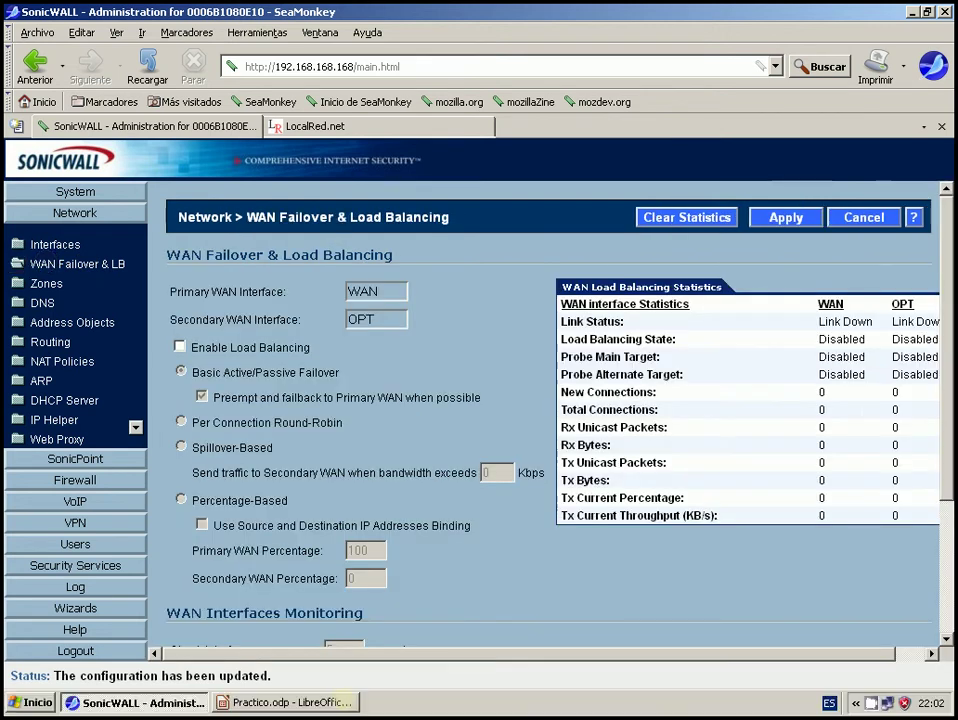
pyautogui.click(330, 702)
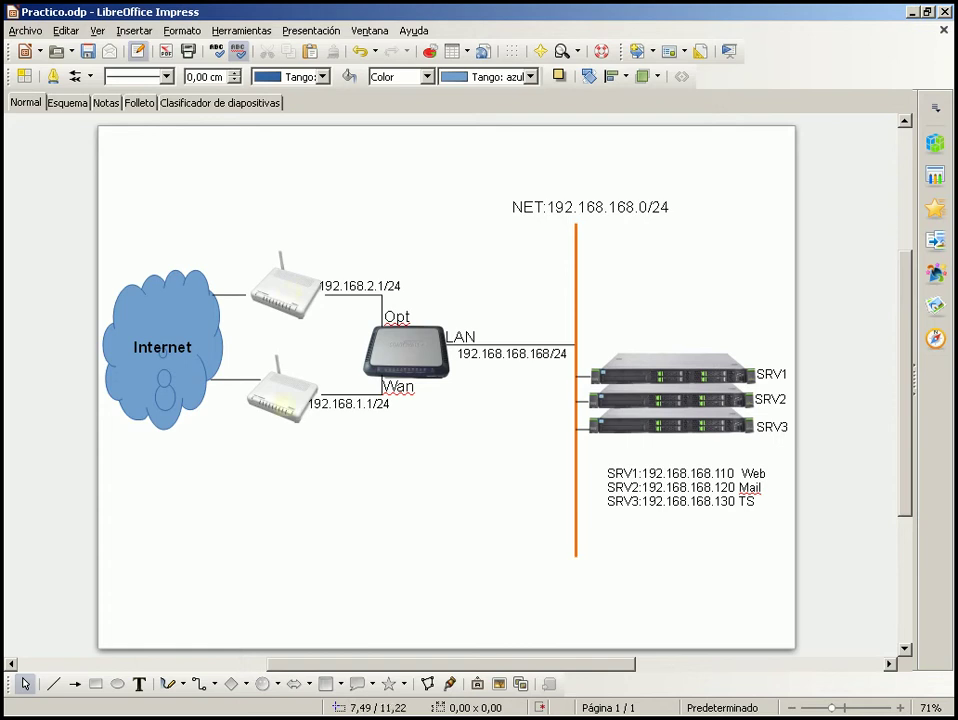
# Select and deselect the upper router image, leaving the diagram unchanged
pyautogui.click(285, 290)
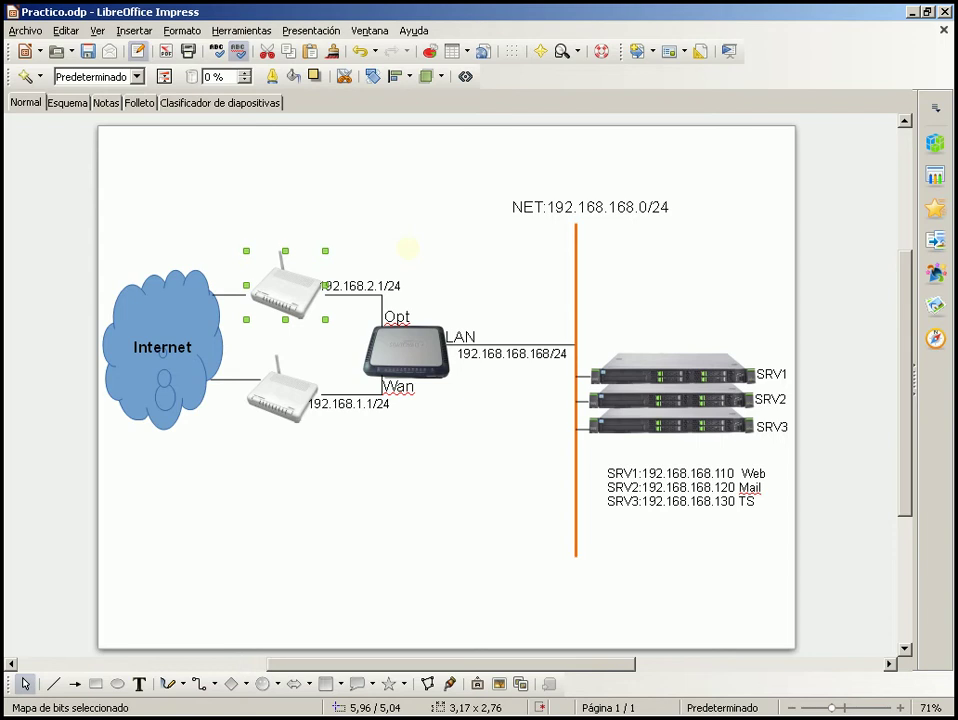
pyautogui.click(407, 248)
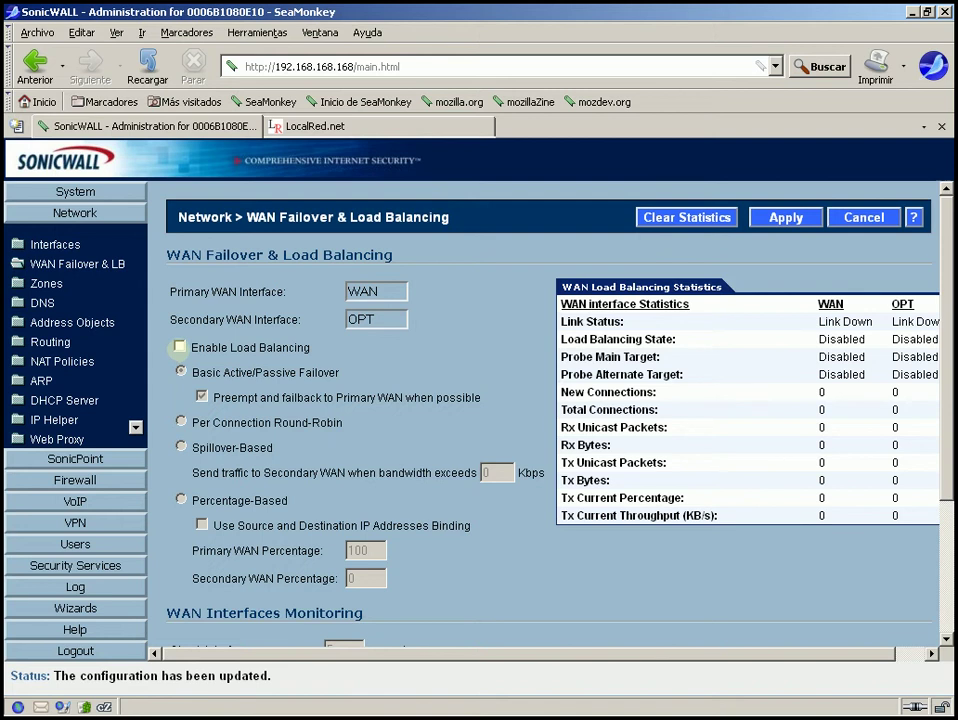
# Enable load balancing between the WAN and OPT interfaces
pyautogui.click(179, 347)
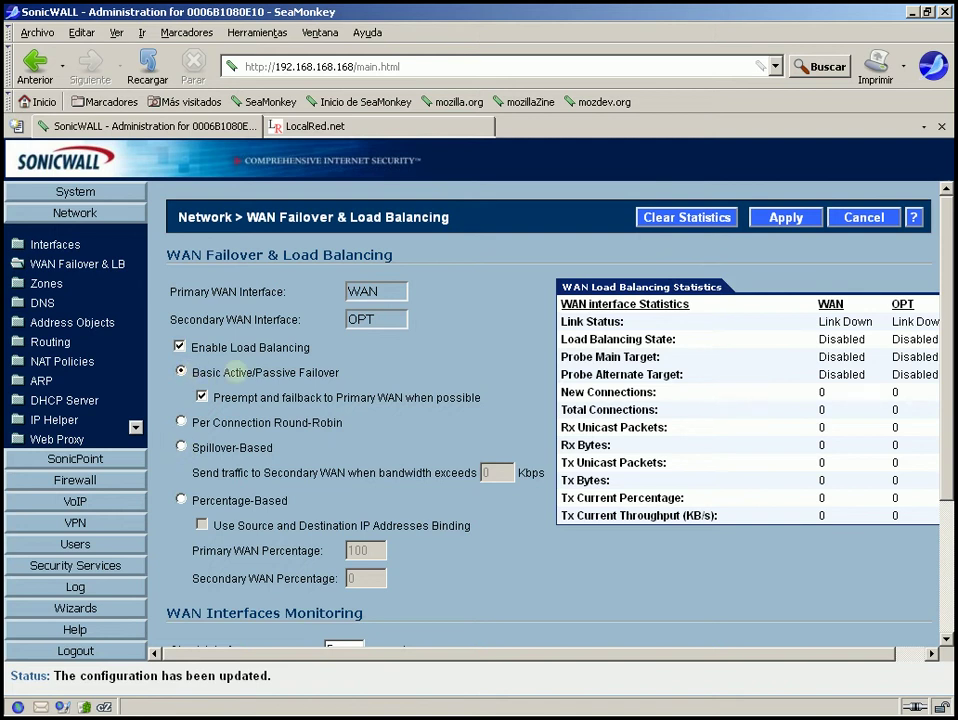
pyautogui.moveTo(340, 372); pyautogui.dragTo(186, 372)
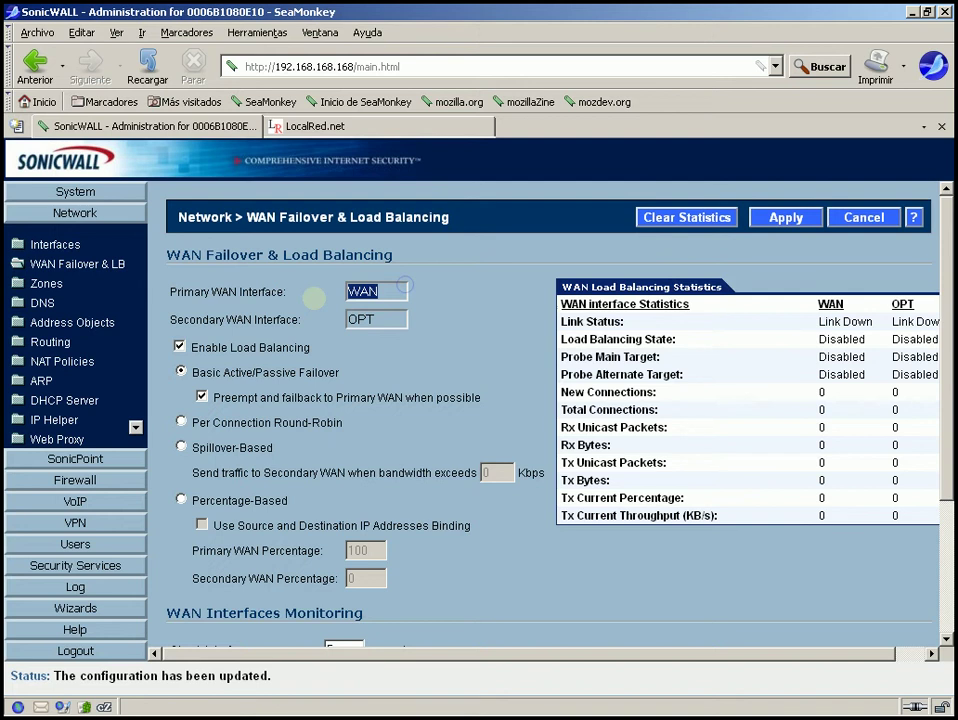
pyautogui.press('Tab')
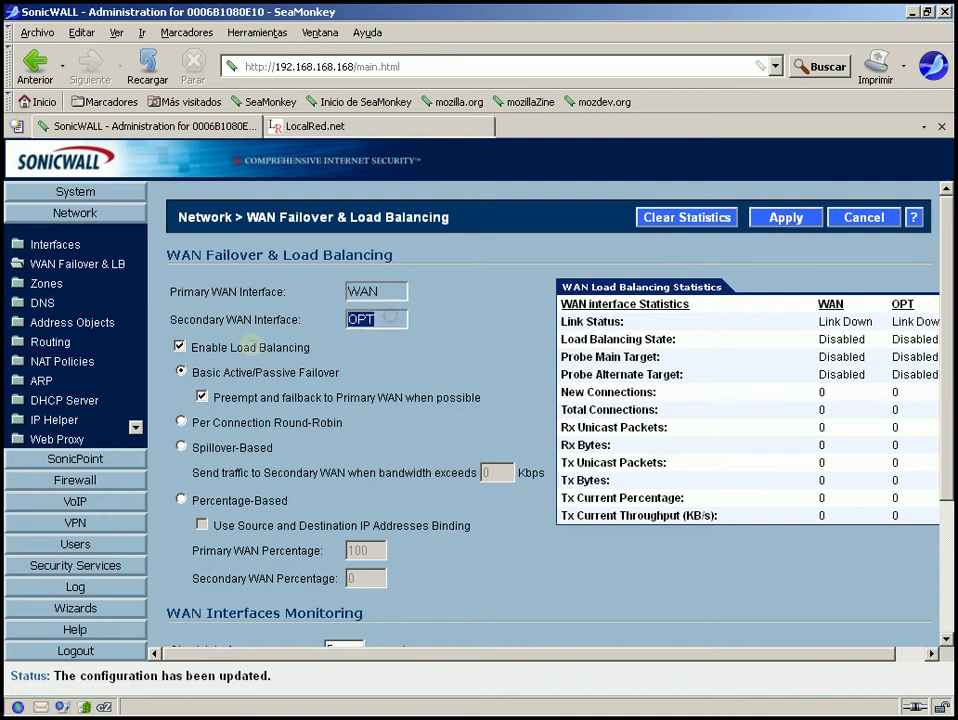
pyautogui.click(381, 321)
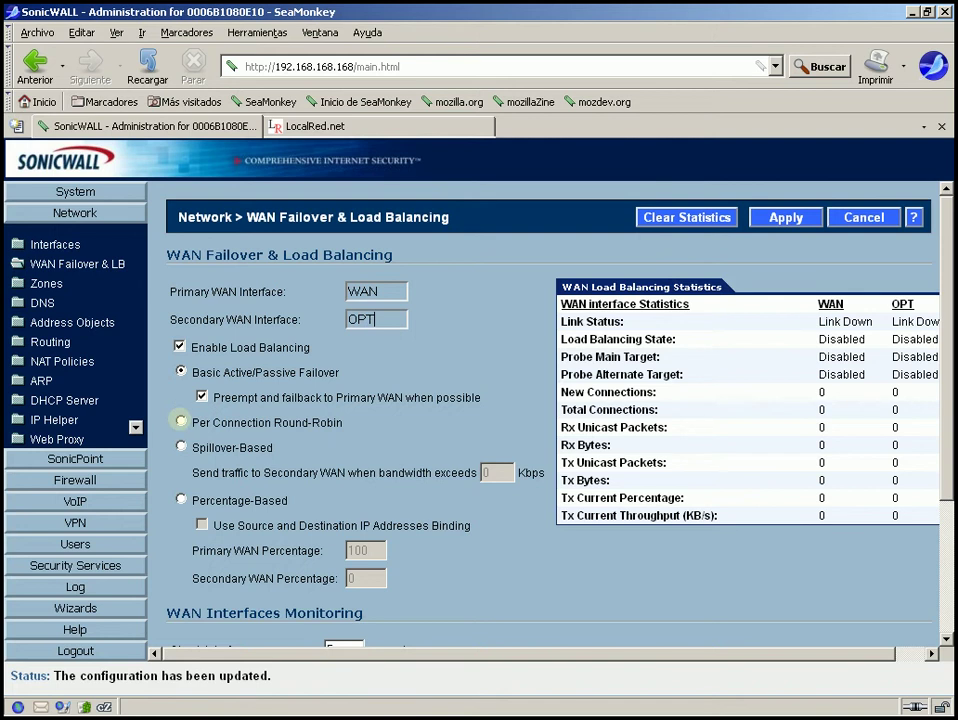
# Choose Spillover-Based as the load-balancing method instead of Per Connection Round-Robin
pyautogui.click(181, 421)
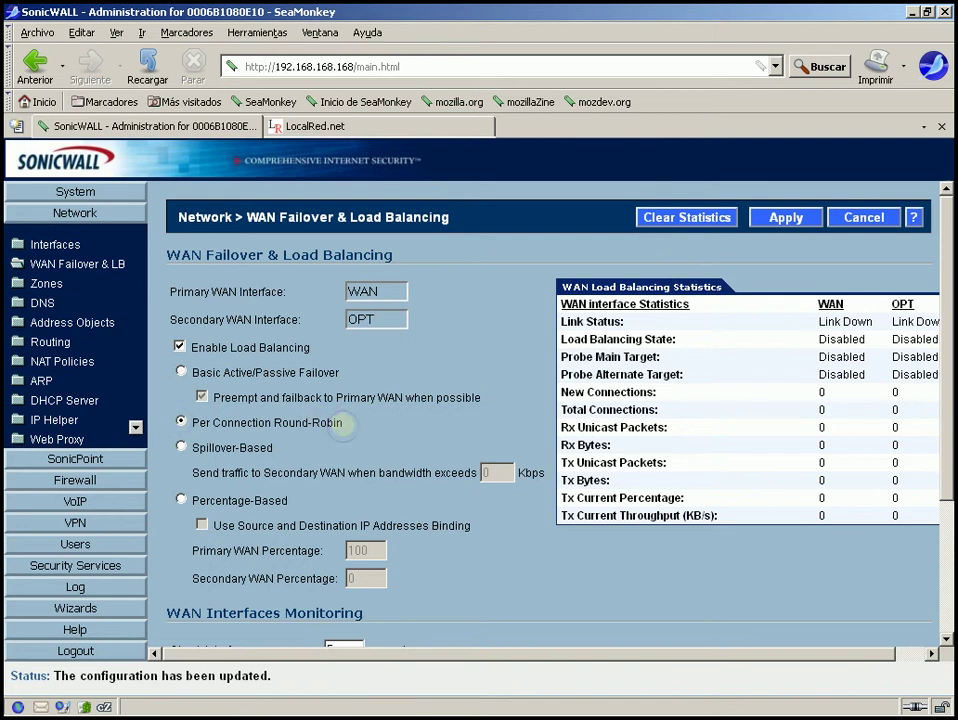
pyautogui.moveTo(191, 422); pyautogui.dragTo(362, 418)
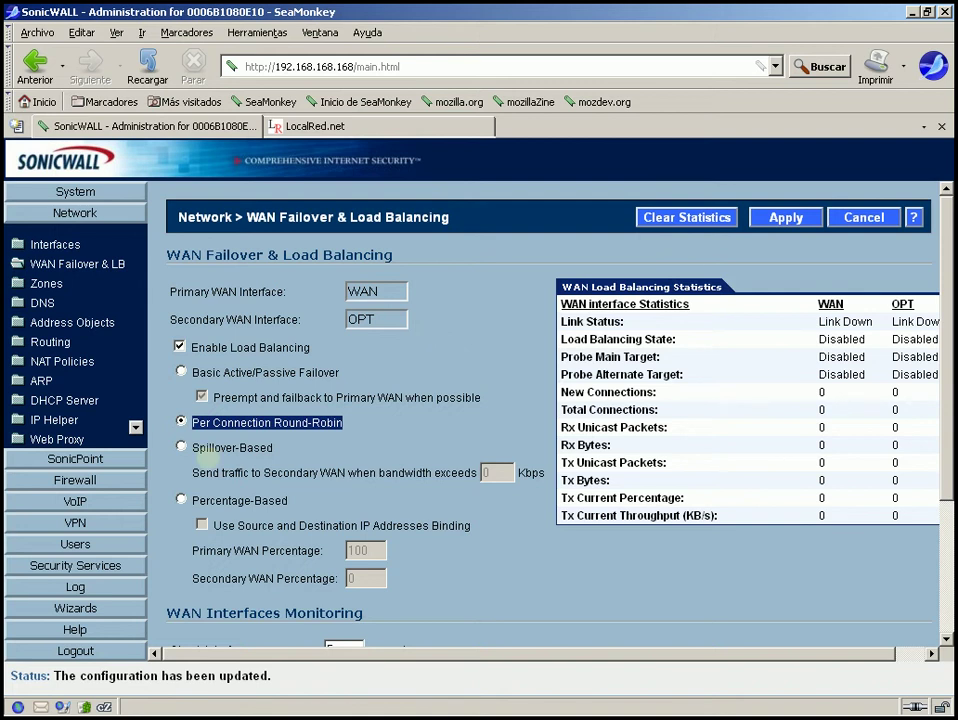
pyautogui.click(181, 447)
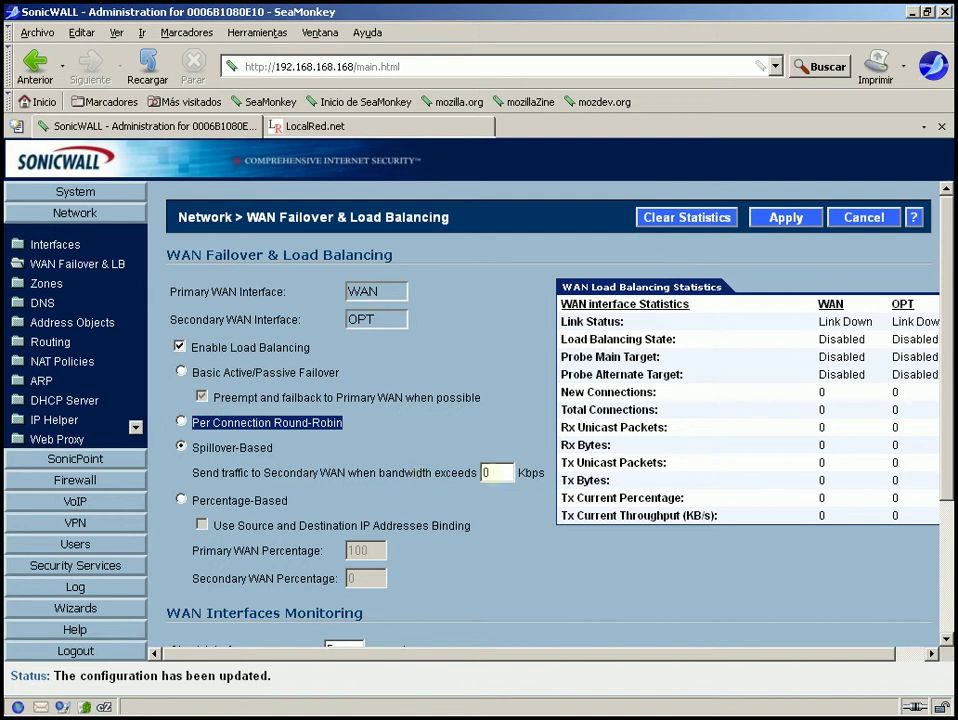
# Switch from the 0 Kbps spillover threshold to Percentage-Based balancing, primary WAN at 100%
pyautogui.doubleClick(490, 472)
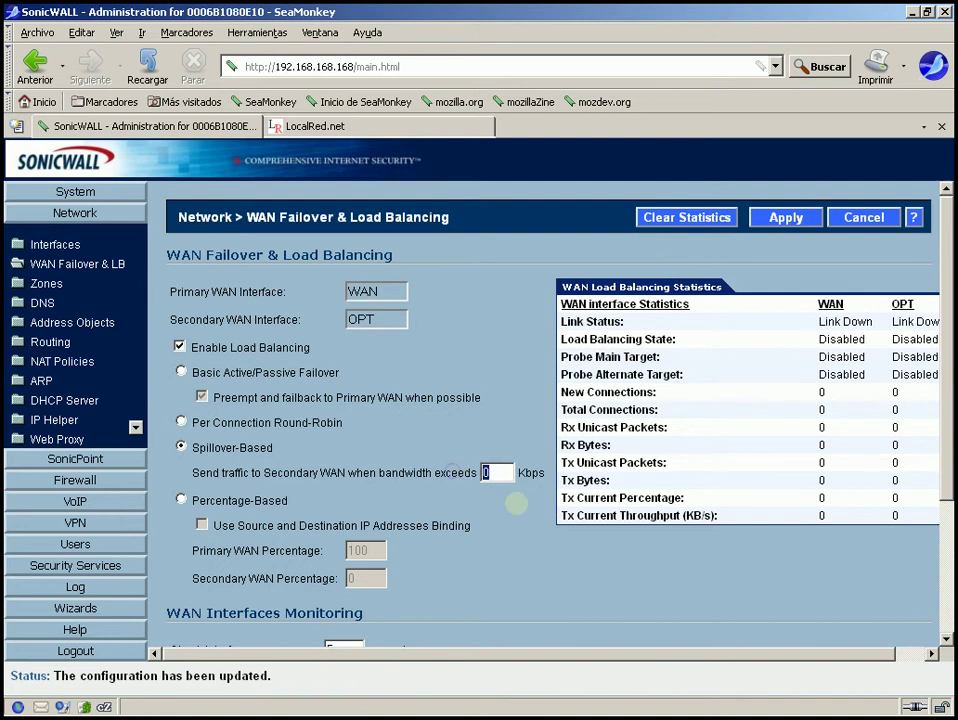
pyautogui.click(502, 474)
pyautogui.doubleClick(491, 470)
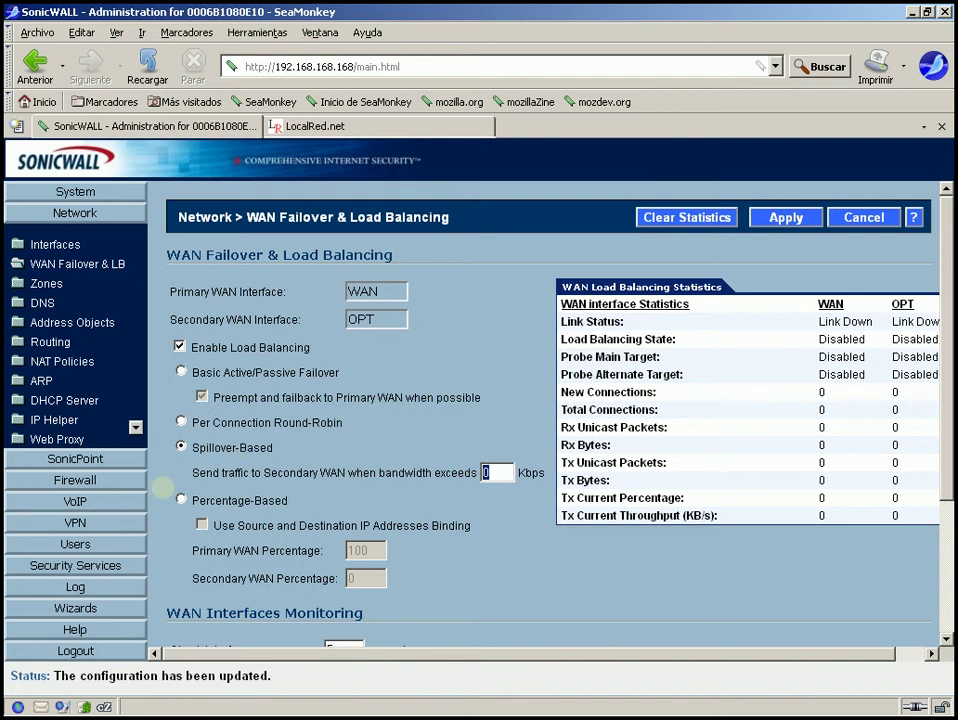
pyautogui.click(181, 499)
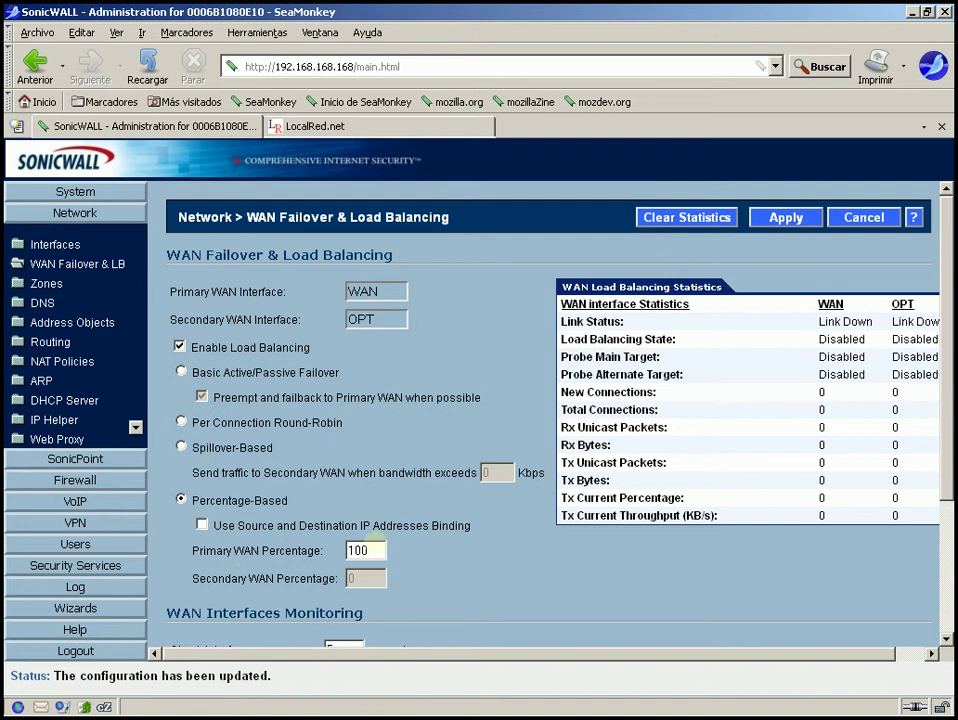
# Set Primary WAN Percentage to 50 and enable Source and Destination IP Addresses Binding
pyautogui.click(378, 540)
pyautogui.moveTo(378, 550); pyautogui.dragTo(252, 566)
pyautogui.click(384, 550)
pyautogui.doubleClick(287, 500)
pyautogui.click(443, 502)
pyautogui.click(379, 550)
pyautogui.doubleClick(370, 550)
pyautogui.write('50')
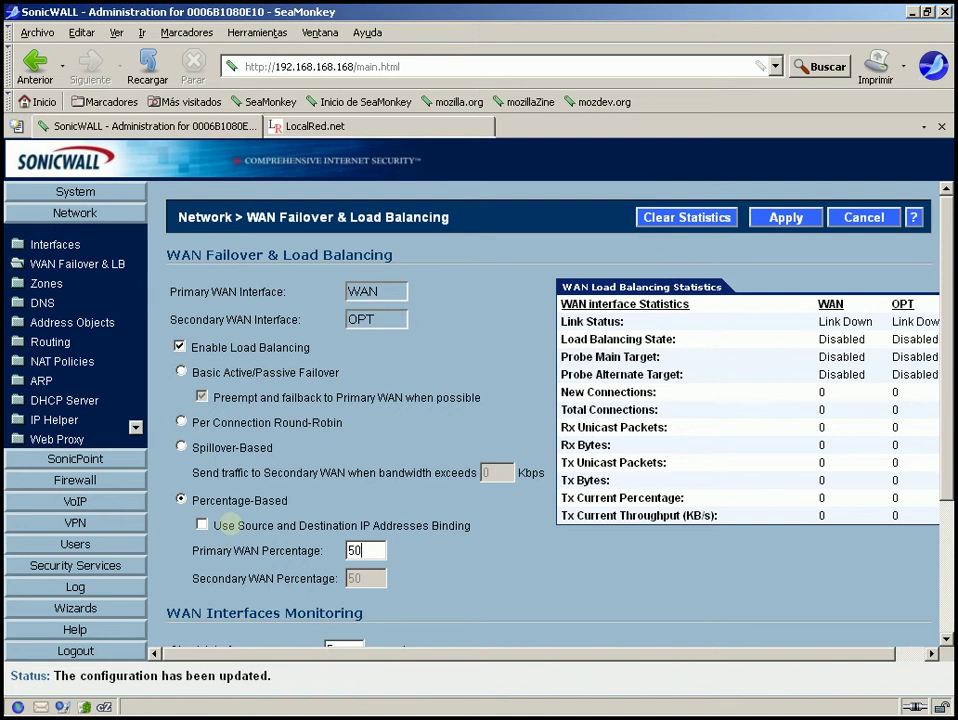
pyautogui.click(202, 524)
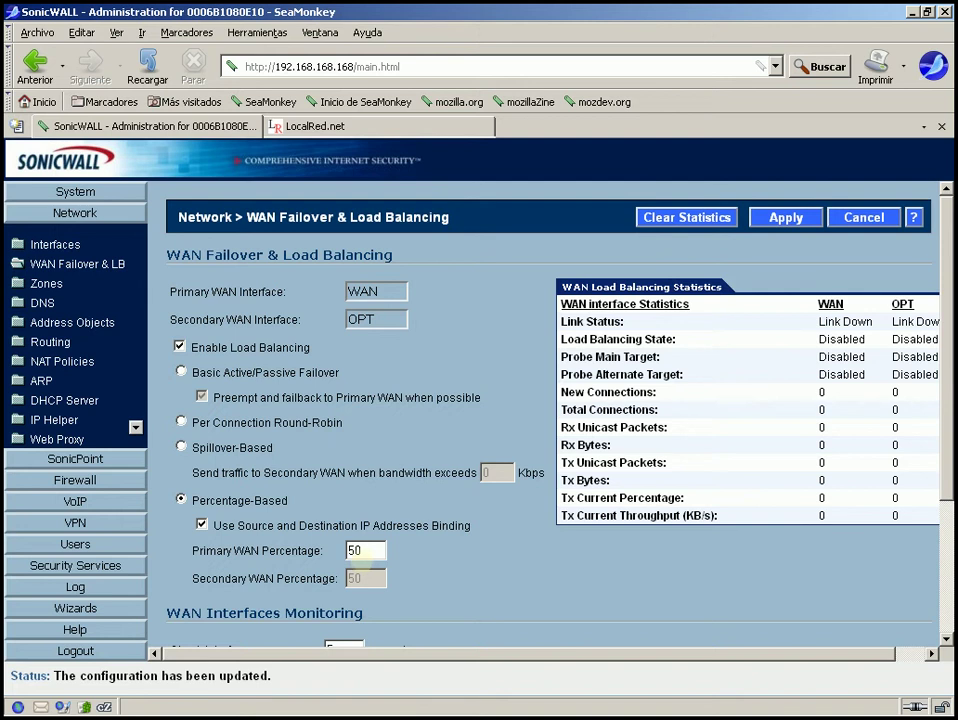
# Clear the Primary WAN Percentage field, leaving Secondary WAN Percentage at 100
pyautogui.click(369, 550)
pyautogui.moveTo(365, 550); pyautogui.dragTo(340, 550)
pyautogui.press('BackSpace')
pyautogui.write('10')
pyautogui.press('BackSpace')
pyautogui.press('BackSpace')
pyautogui.click(226, 302)
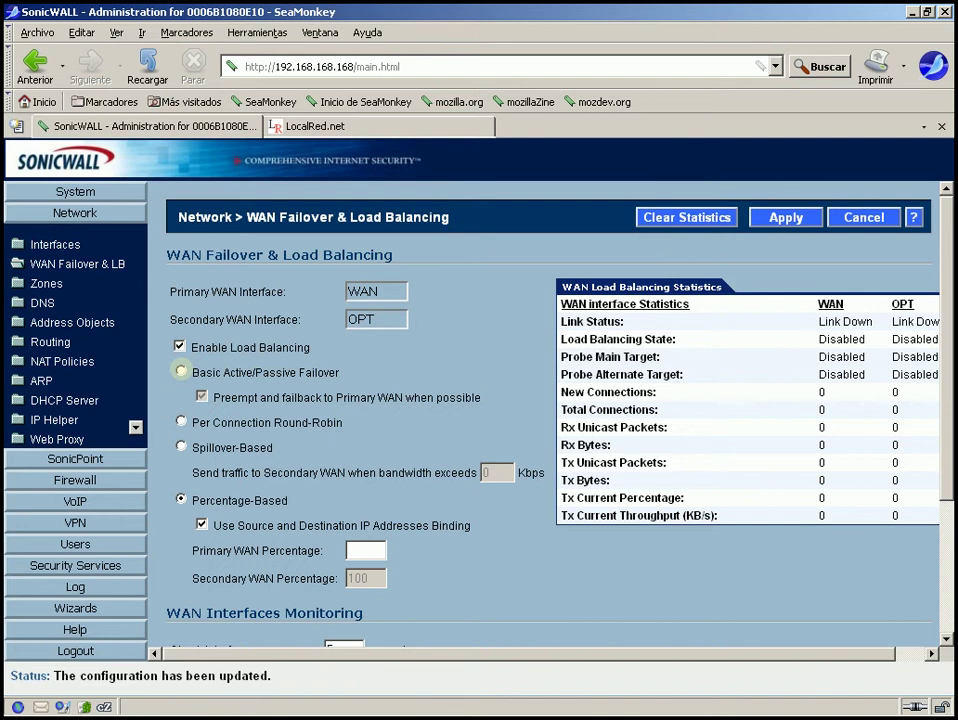
# Select Basic Active/Passive Failover and bring up Practico.odp in LibreOffice Impress
pyautogui.click(181, 371)
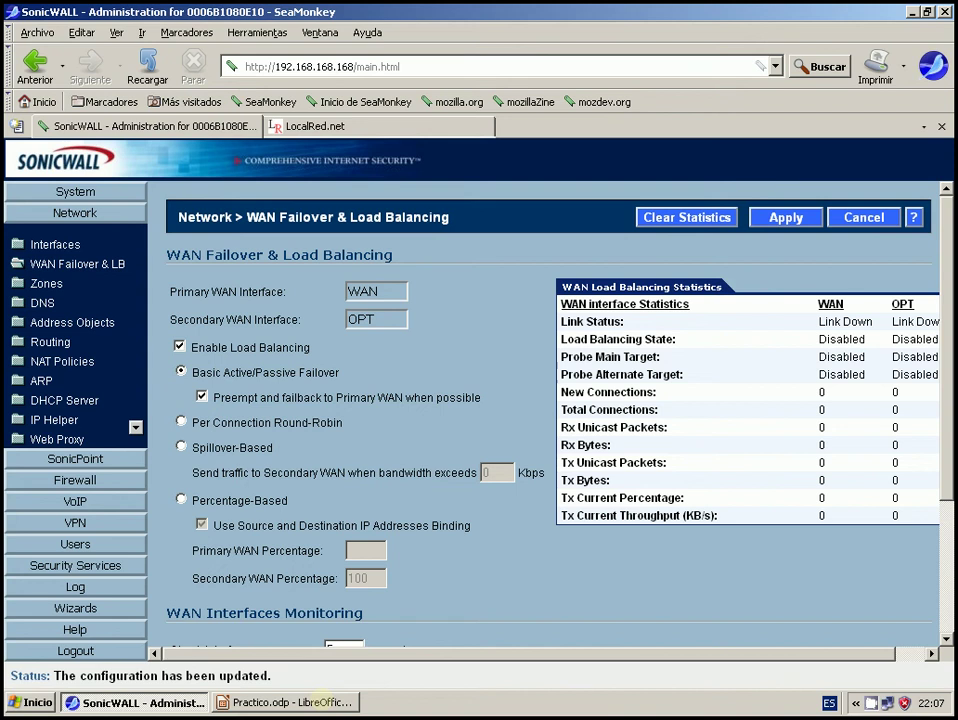
pyautogui.click(318, 702)
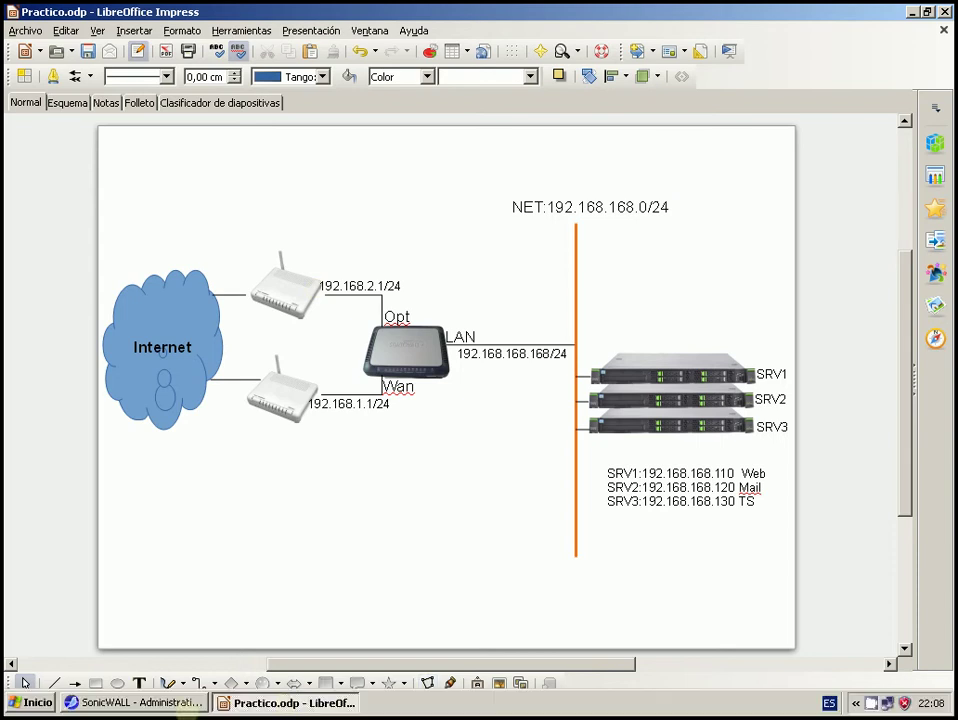
# Return to SonicWALL's WAN Failover & Load Balancing page in SeaMonkey
pyautogui.click(186, 702)
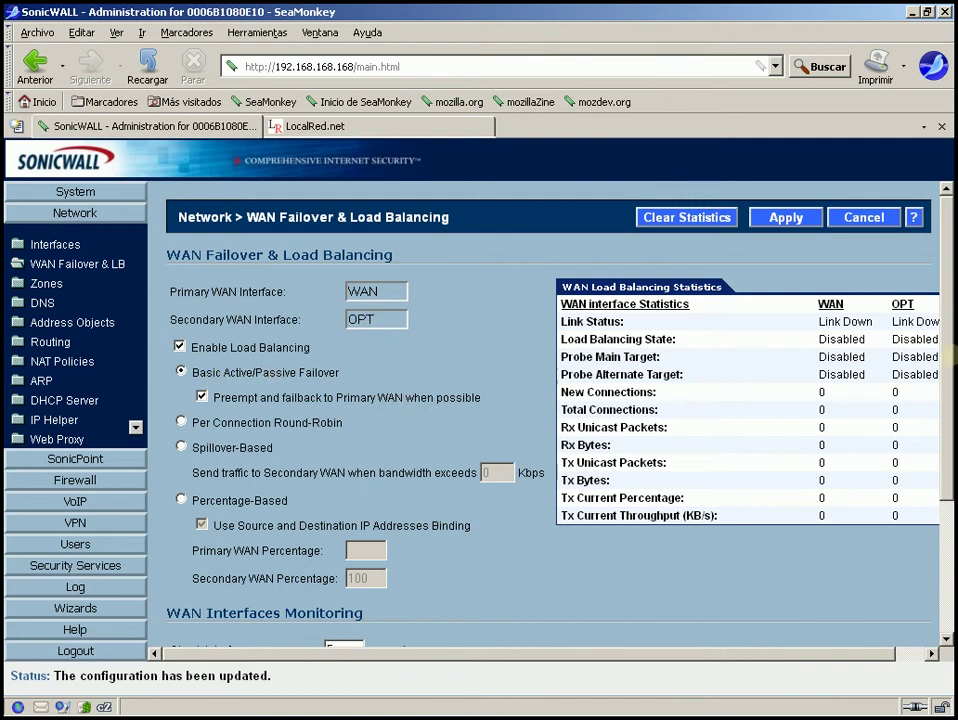
pyautogui.moveTo(948, 352); pyautogui.dragTo(948, 533)
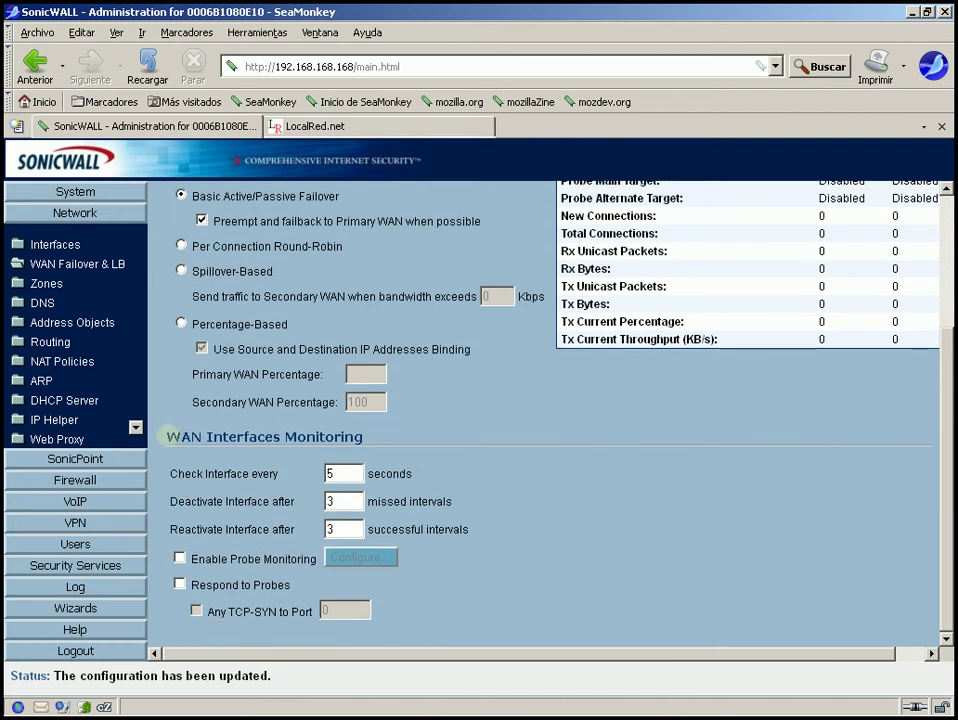
pyautogui.moveTo(162, 436); pyautogui.dragTo(392, 433)
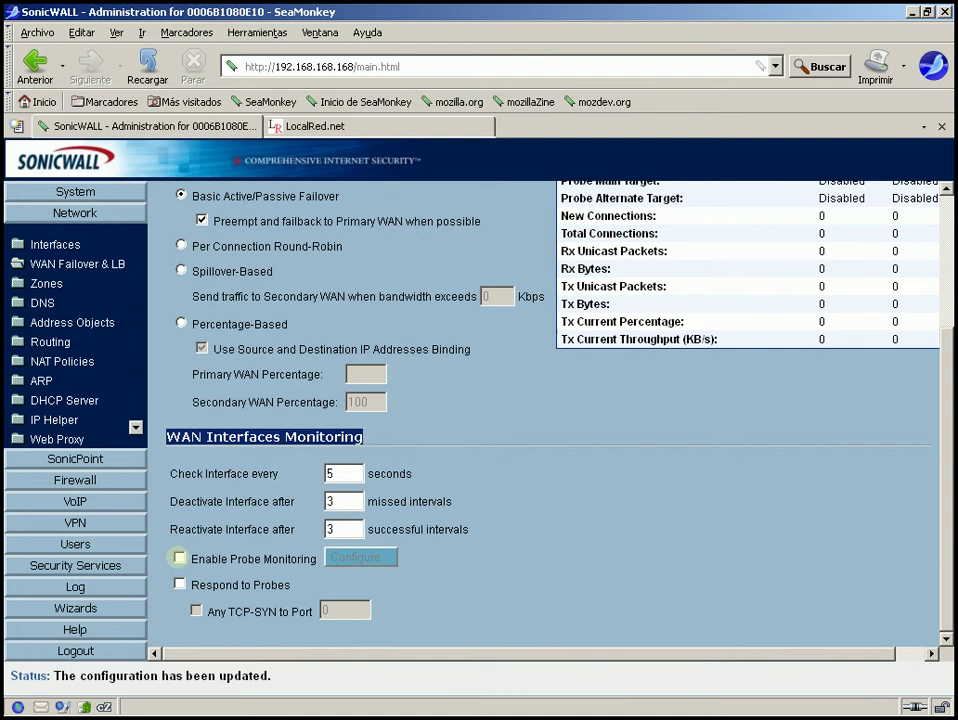
# Enable Probe Monitoring, open Configure..., then log back in as admin with the account password
pyautogui.click(179, 557)
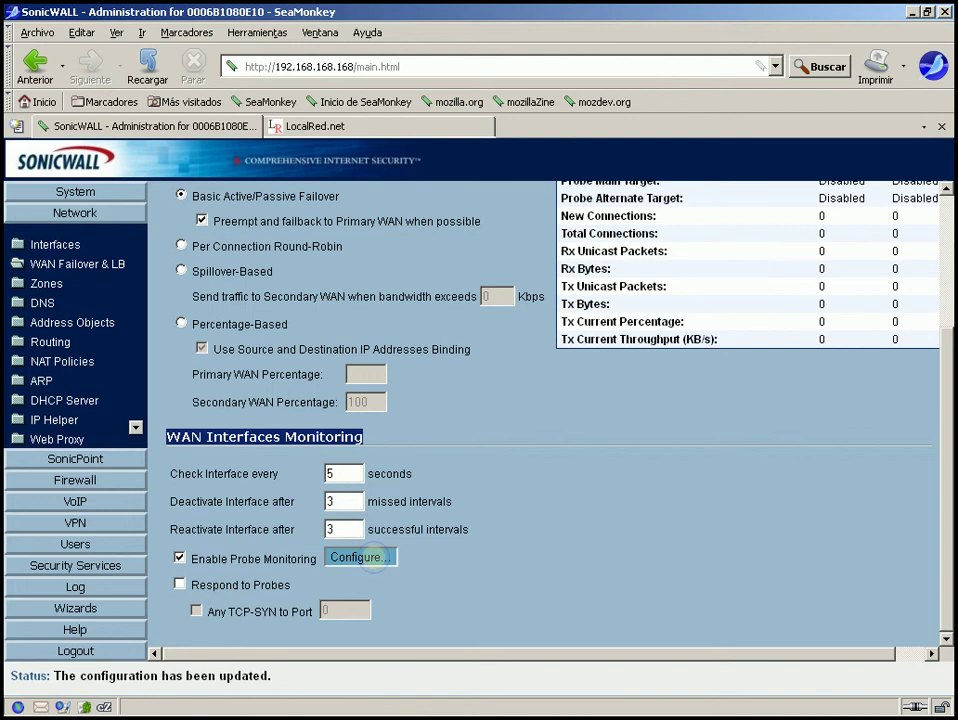
pyautogui.click(370, 558)
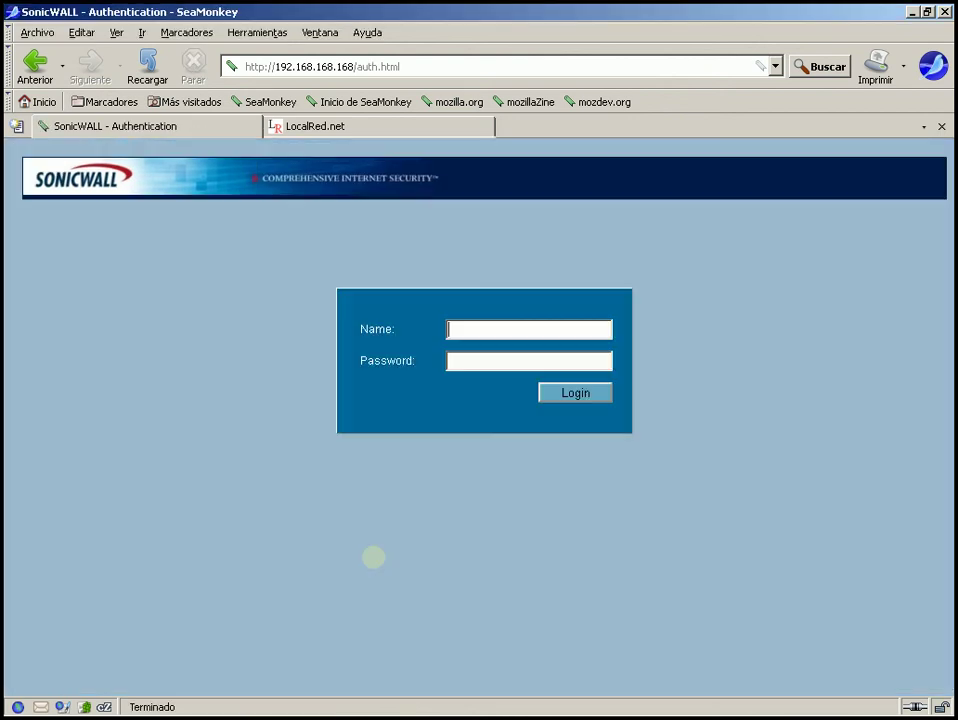
pyautogui.write('admin')
pyautogui.press('Tab')
pyautogui.write('passwo')
pyautogui.press('Return')
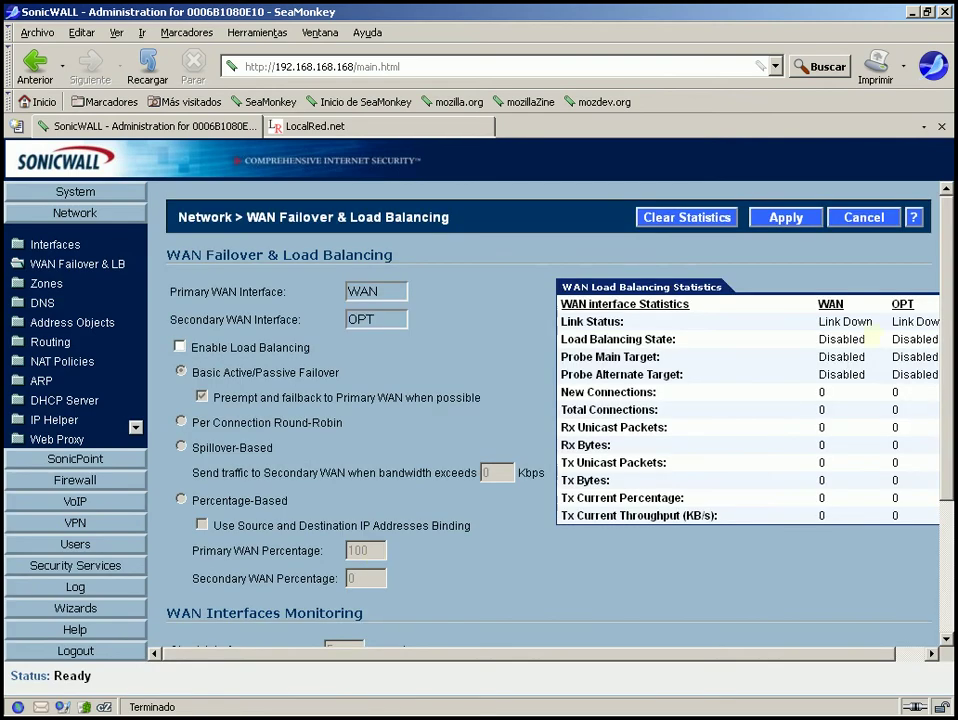
# Enable Load Balancing with Basic Active/Passive Failover and apply the settings
pyautogui.scroll(-3, 240, 557)
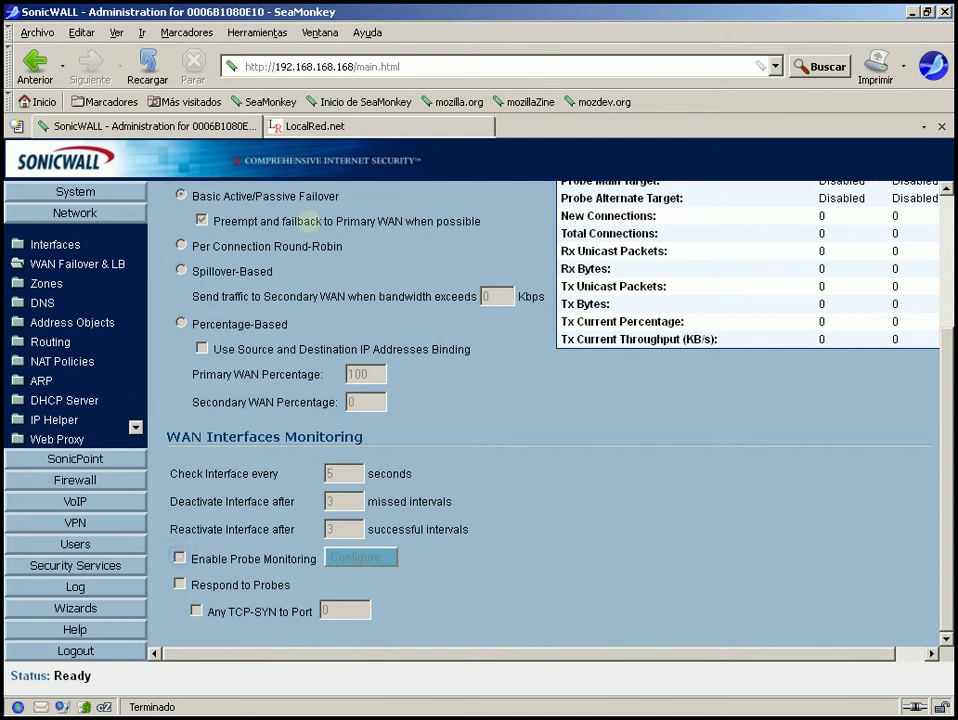
pyautogui.scroll(3, 550, 410)
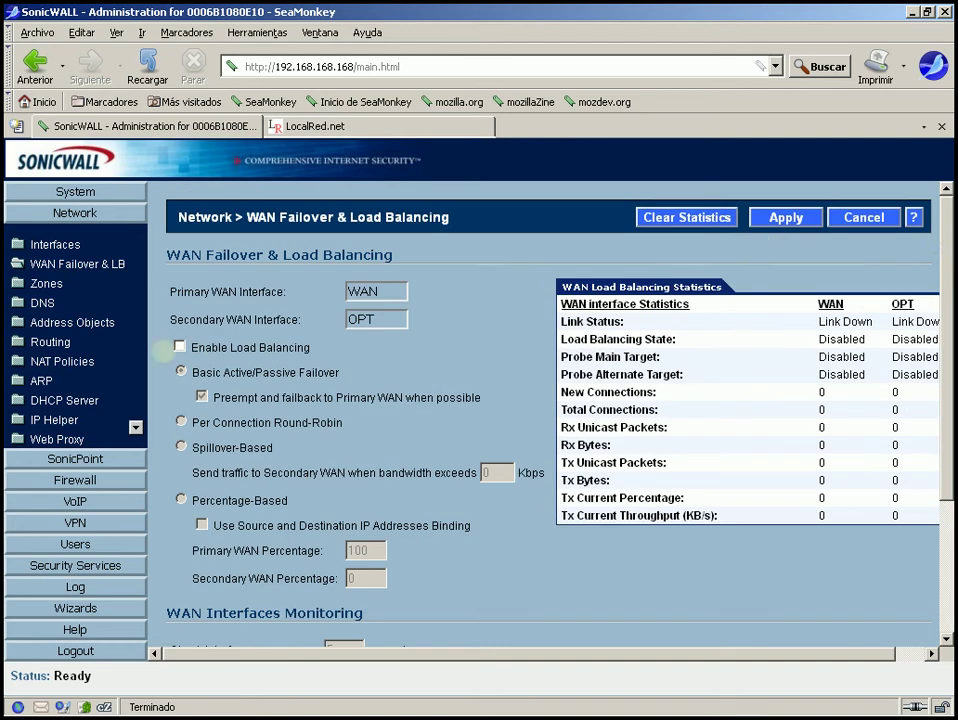
pyautogui.click(179, 347)
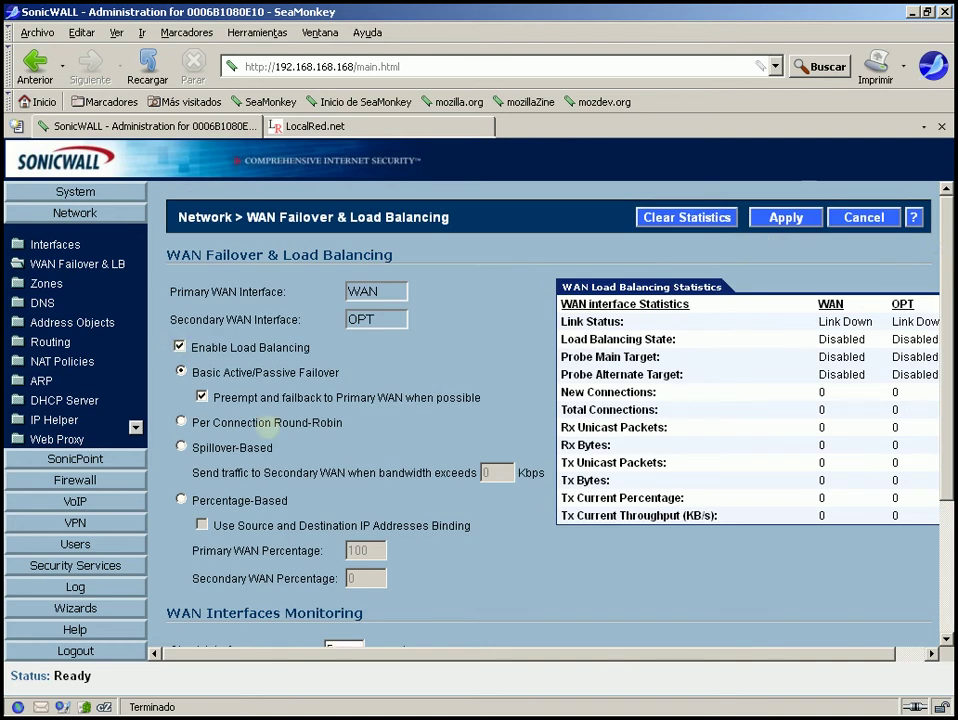
pyautogui.click(786, 217)
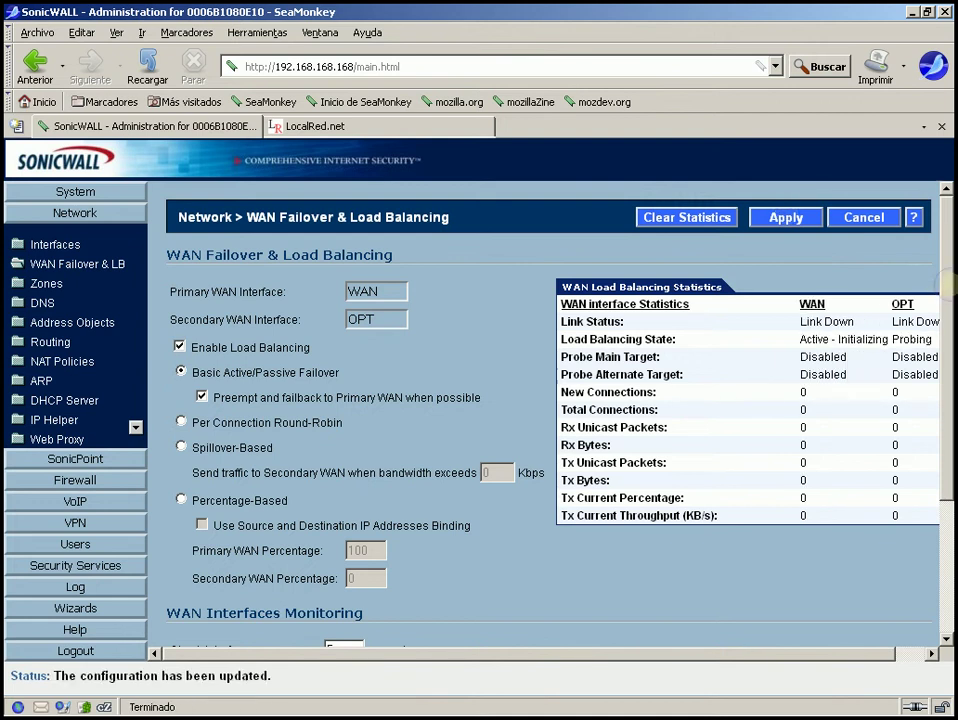
pyautogui.scroll(-3, 945, 285)
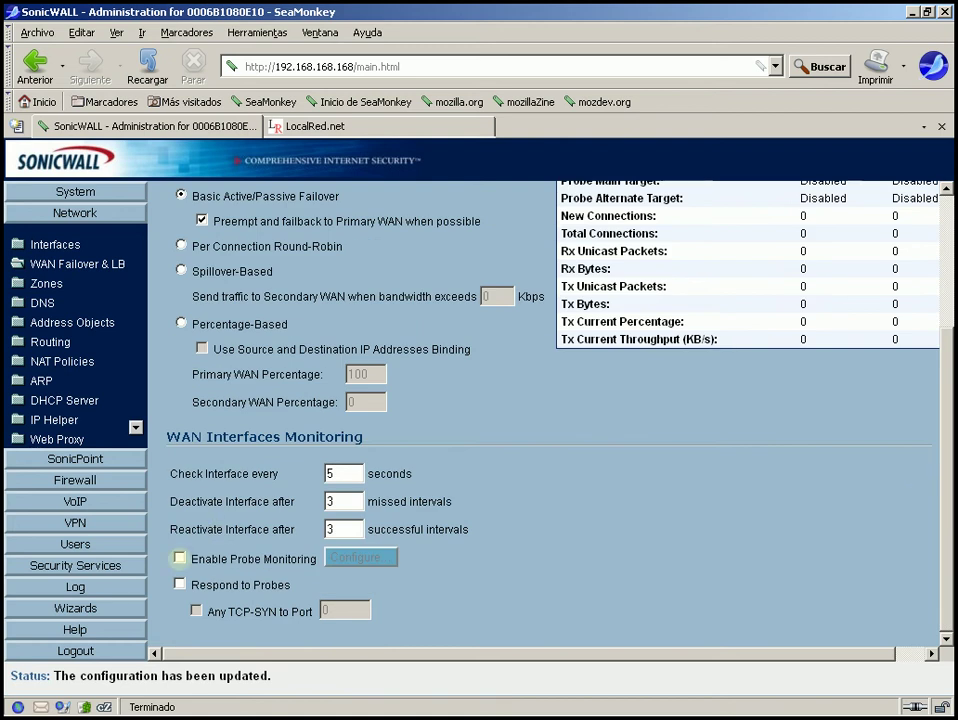
# Enable Probe Monitoring, open its Configure window, and expand the Primary WAN Probe Settings list
pyautogui.click(310, 558)
pyautogui.click(341, 557)
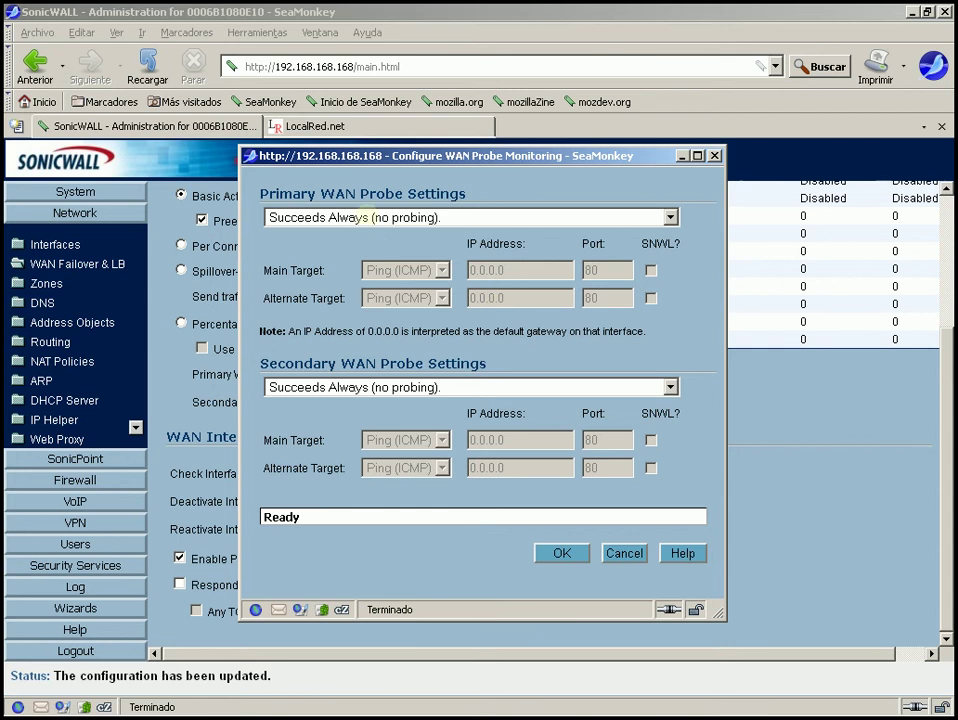
pyautogui.click(362, 219)
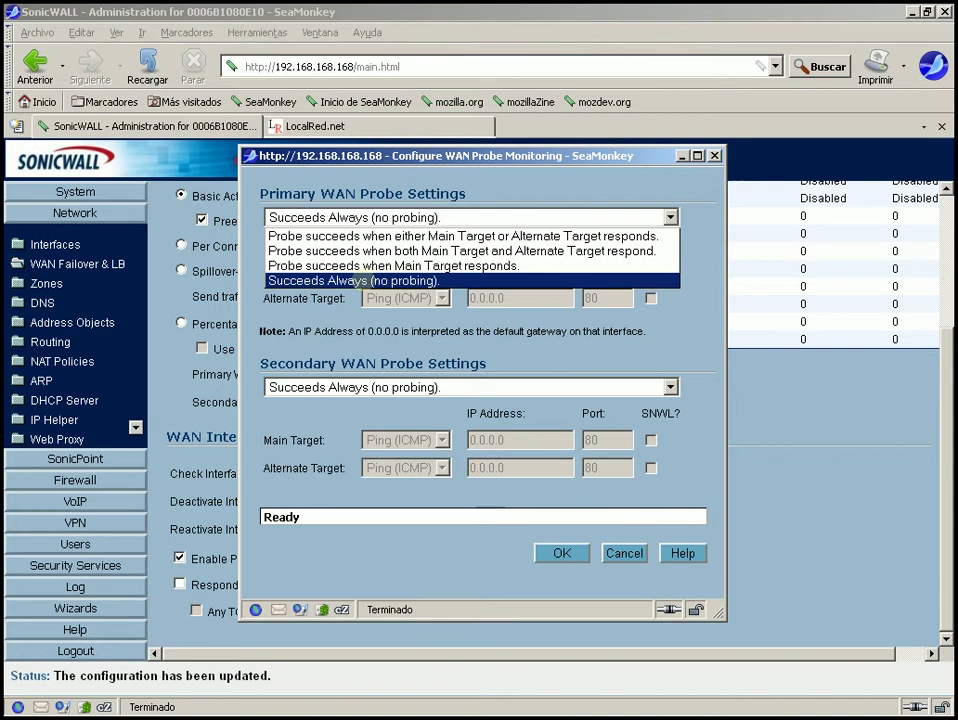
# Make the primary WAN probe succeed only when both Main and Alternate targets respond
pyautogui.click(360, 280)
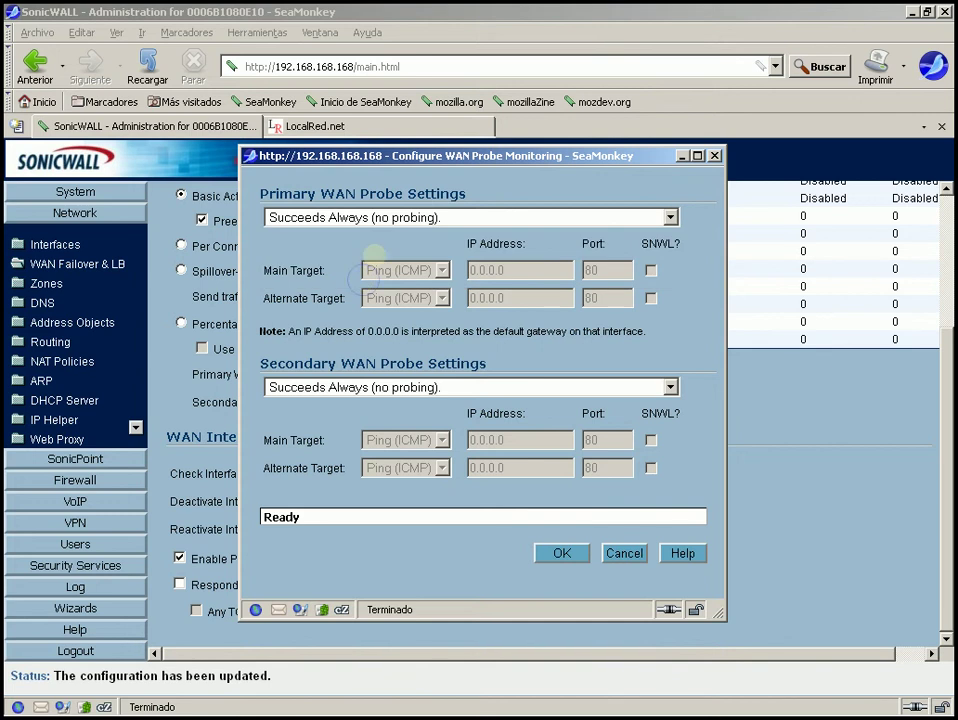
pyautogui.click(468, 216)
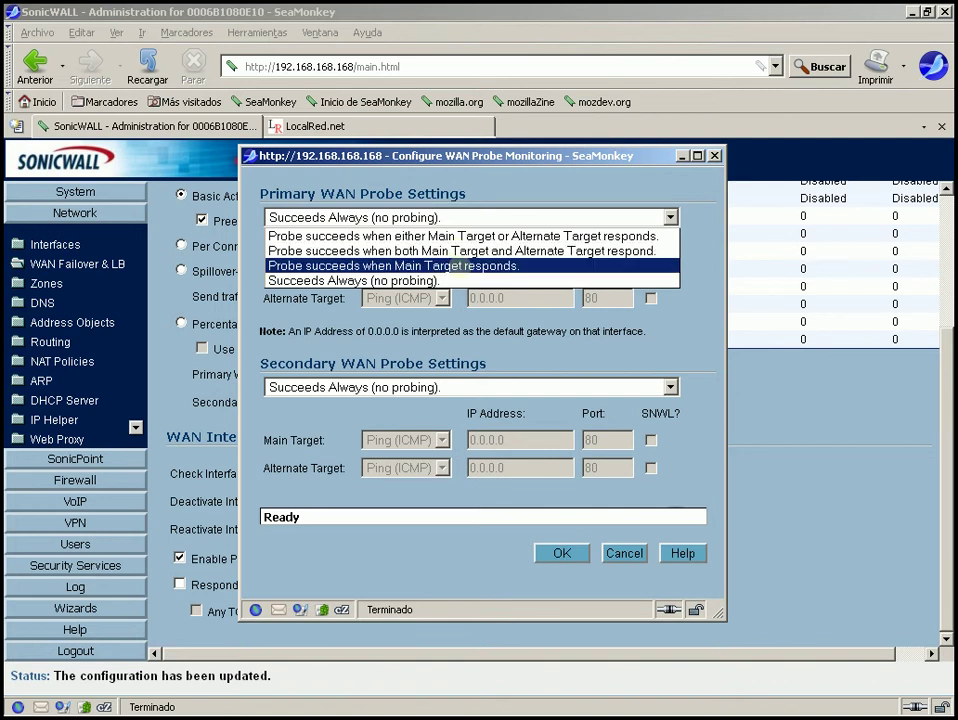
pyautogui.click(460, 251)
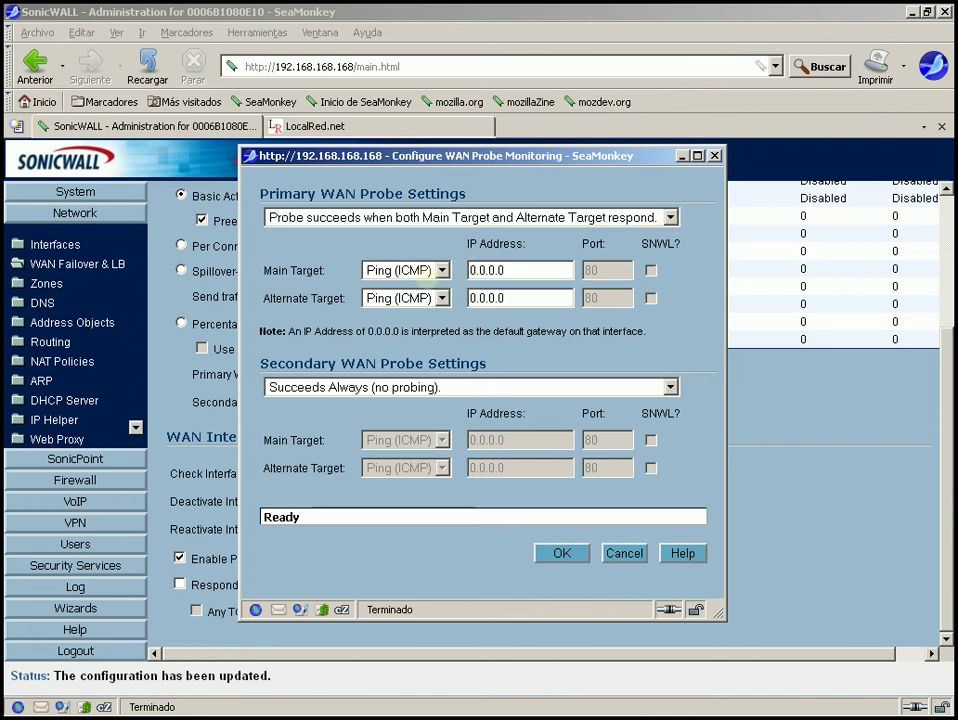
pyautogui.moveTo(260, 270); pyautogui.dragTo(352, 271)
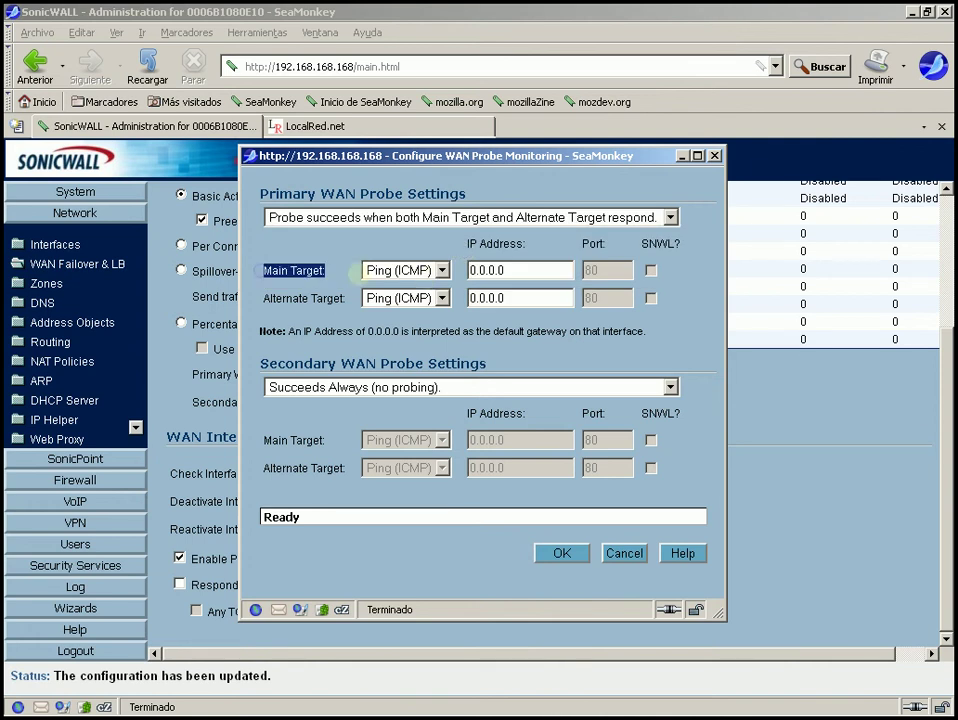
pyautogui.click(268, 298)
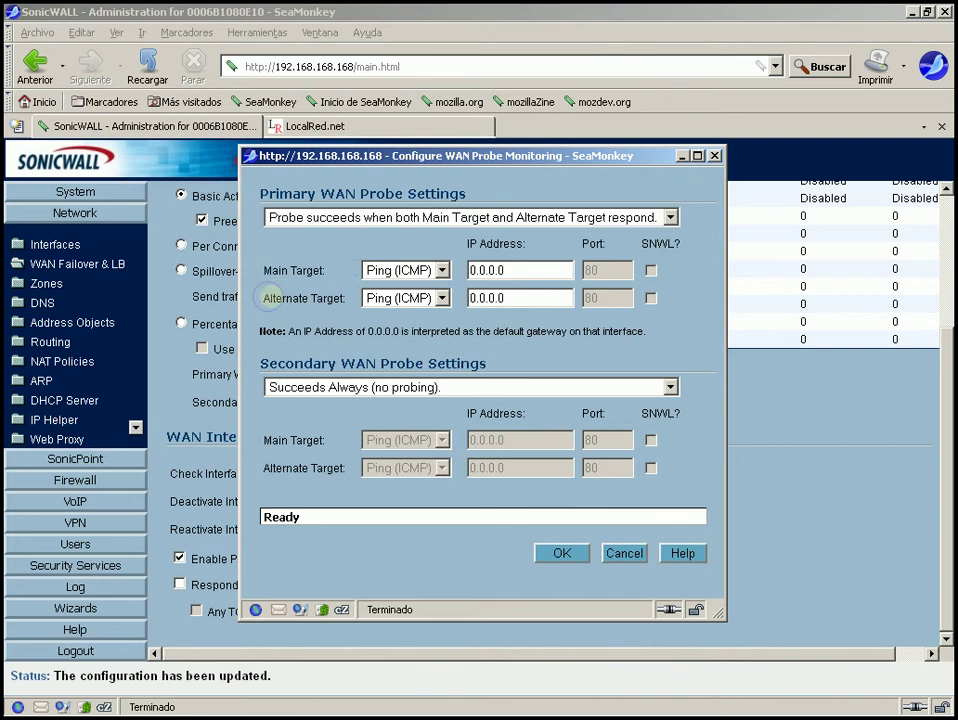
pyautogui.moveTo(266, 299); pyautogui.dragTo(341, 298)
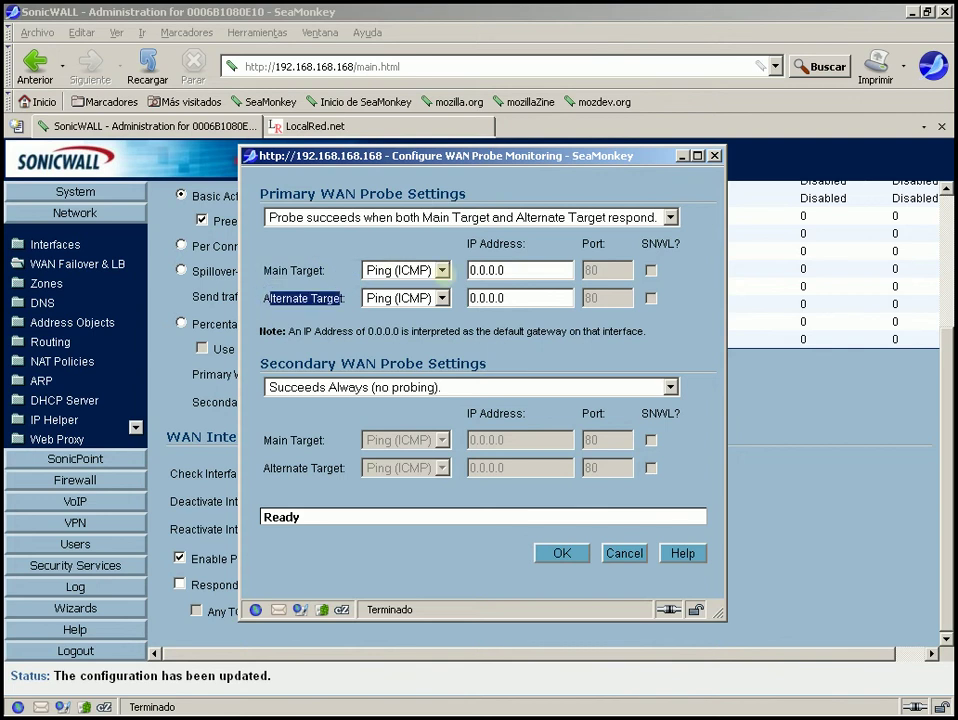
# Switch both primary Main and Alternate targets to TCP probing on port 80
pyautogui.click(441, 270)
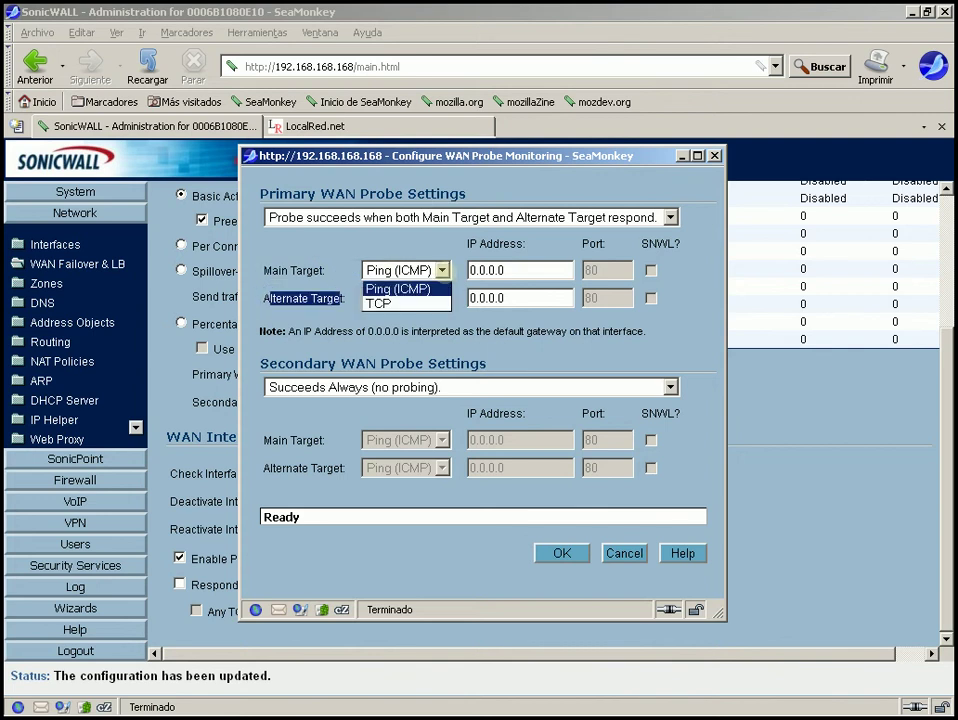
pyautogui.click(446, 289)
pyautogui.click(441, 298)
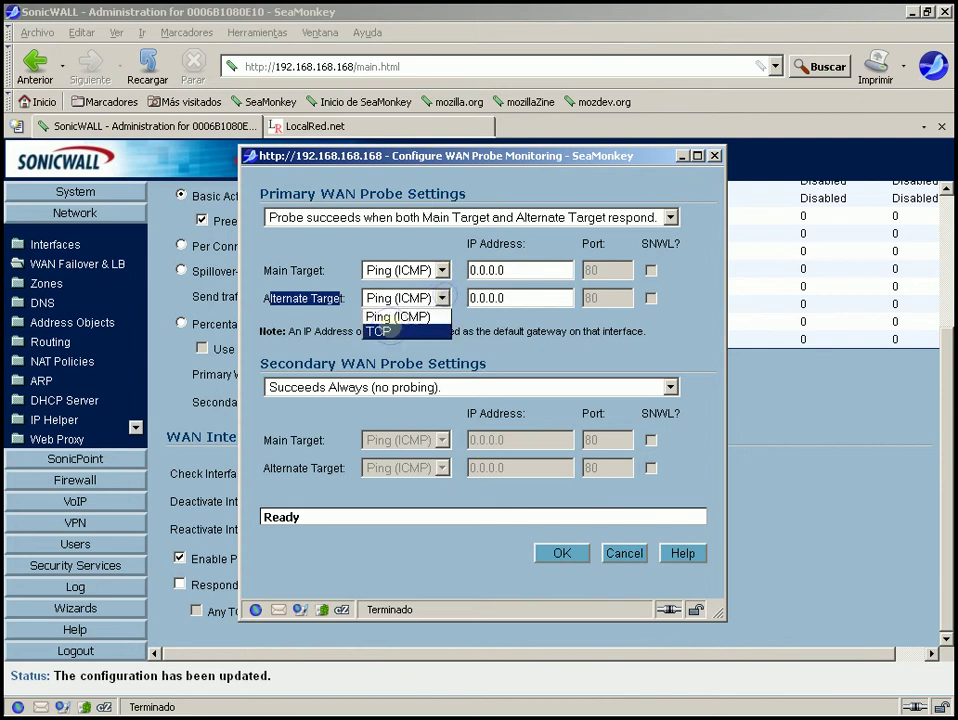
pyautogui.click(385, 331)
pyautogui.doubleClick(592, 298)
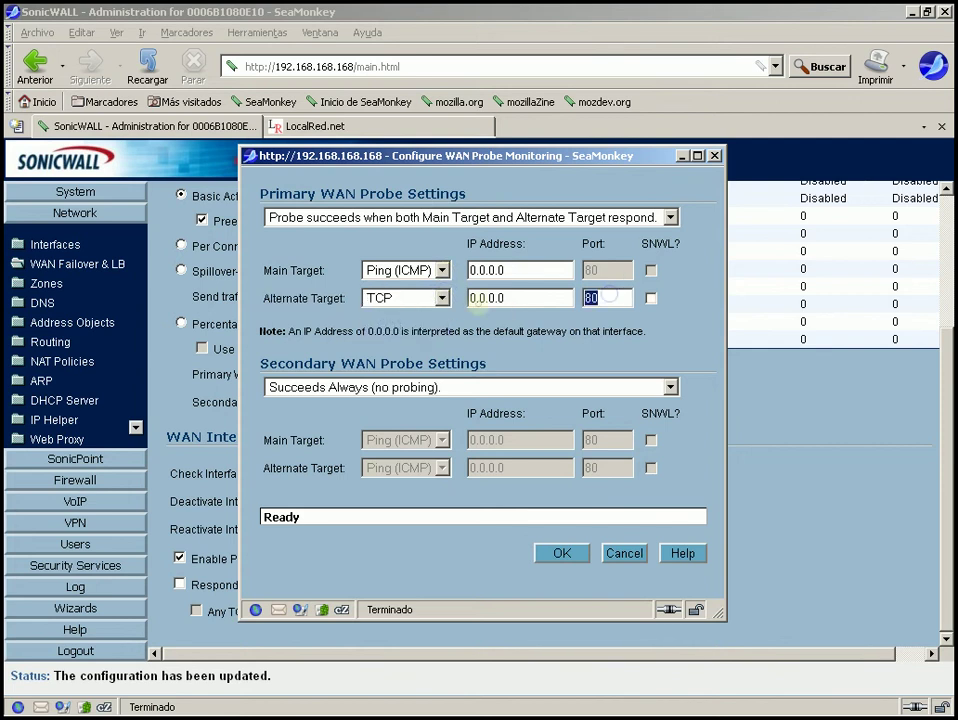
pyautogui.doubleClick(548, 298)
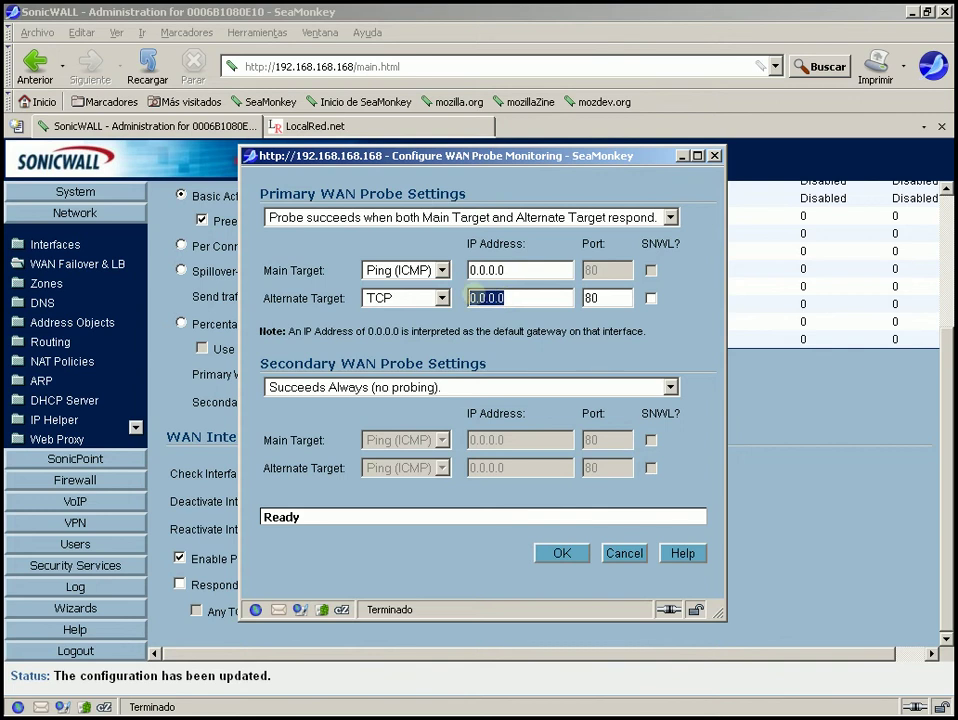
pyautogui.click(441, 270)
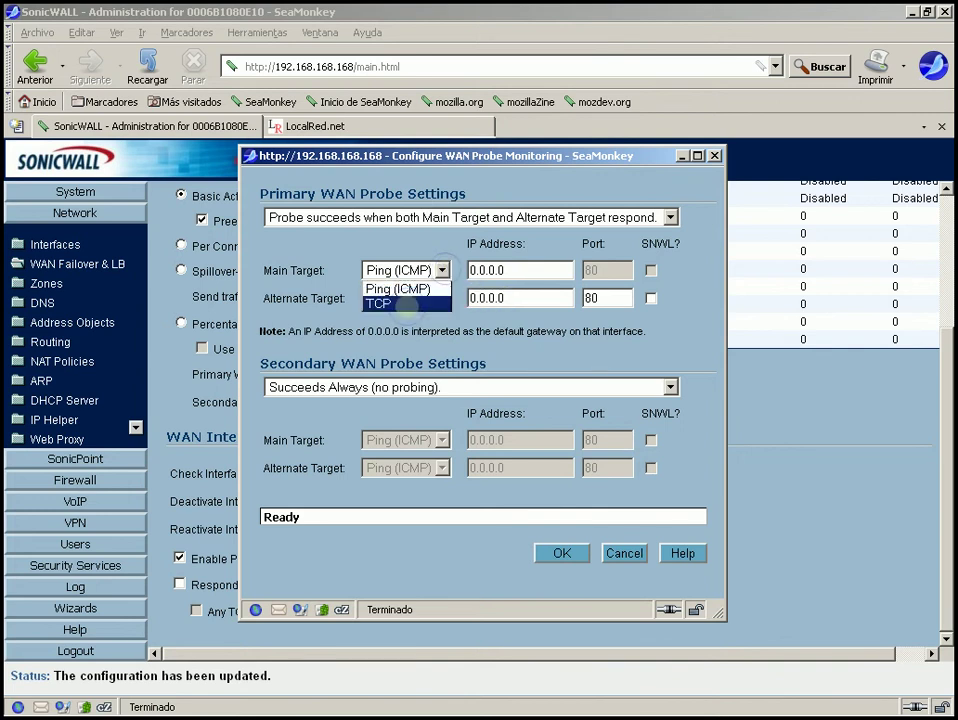
pyautogui.click(409, 304)
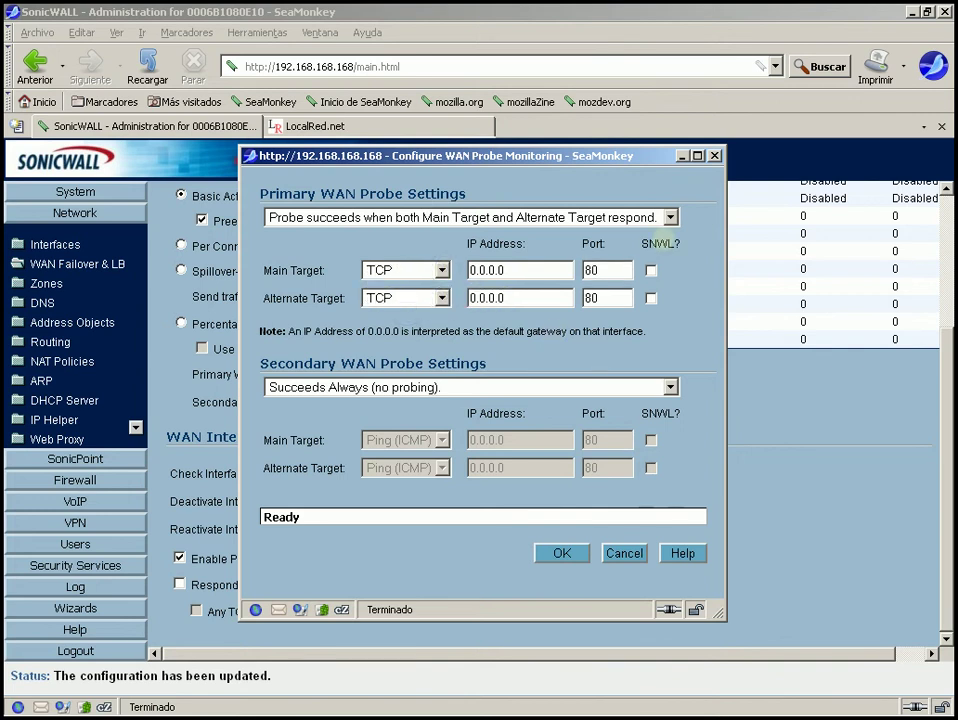
# Enable SNWL for both primary targets, then review the secondary WAN probe settings
pyautogui.tripleClick(687, 238)
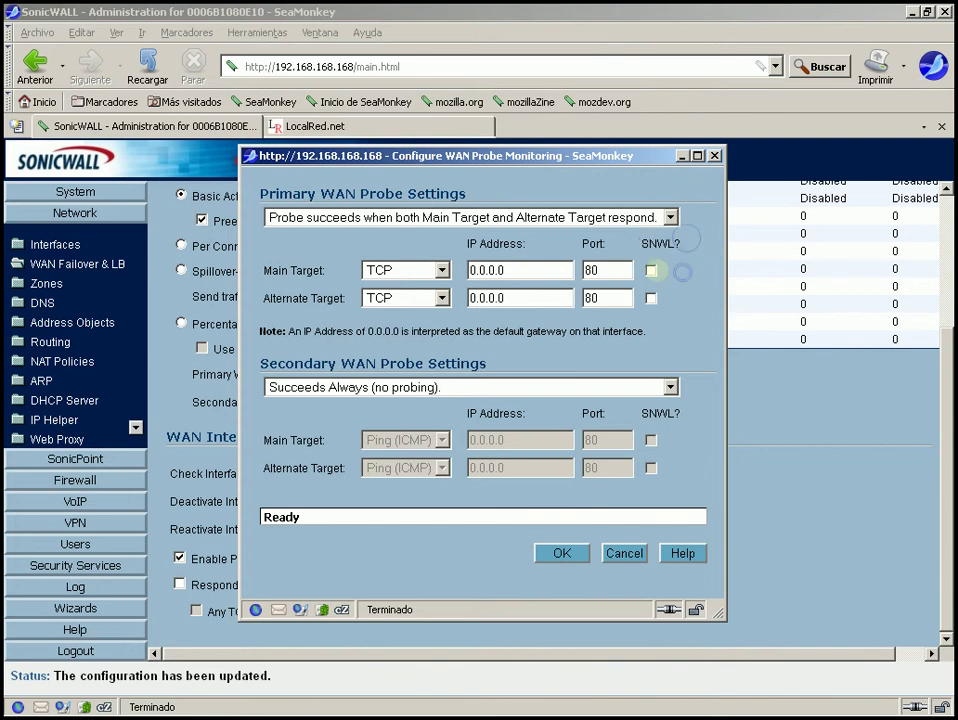
pyautogui.click(651, 270)
pyautogui.click(651, 298)
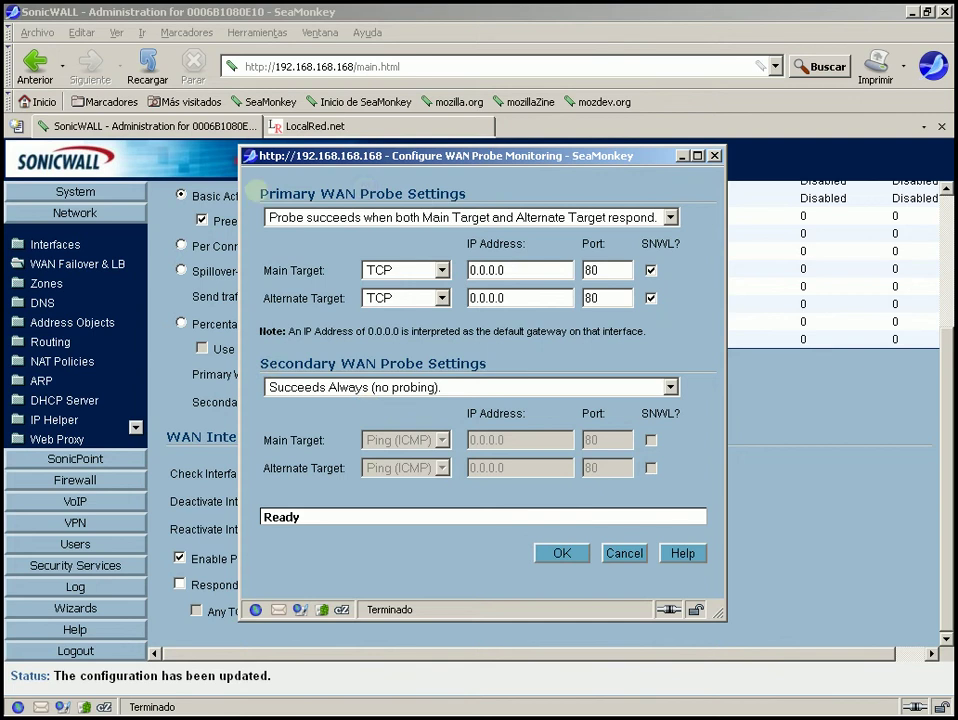
pyautogui.moveTo(260, 194); pyautogui.dragTo(466, 195)
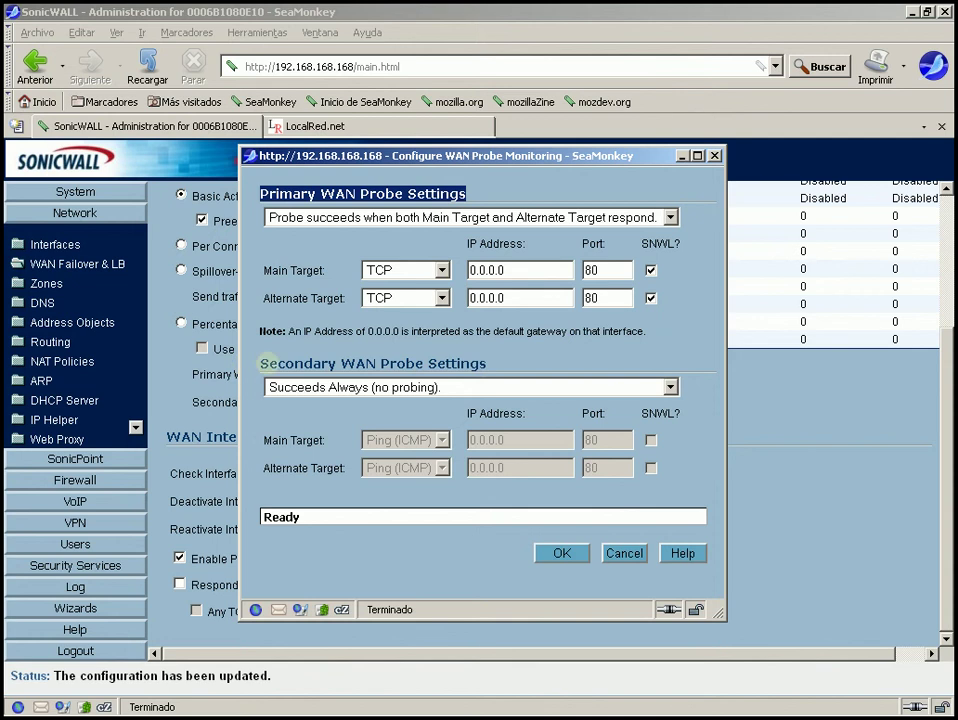
pyautogui.doubleClick(266, 363)
pyautogui.click(348, 347)
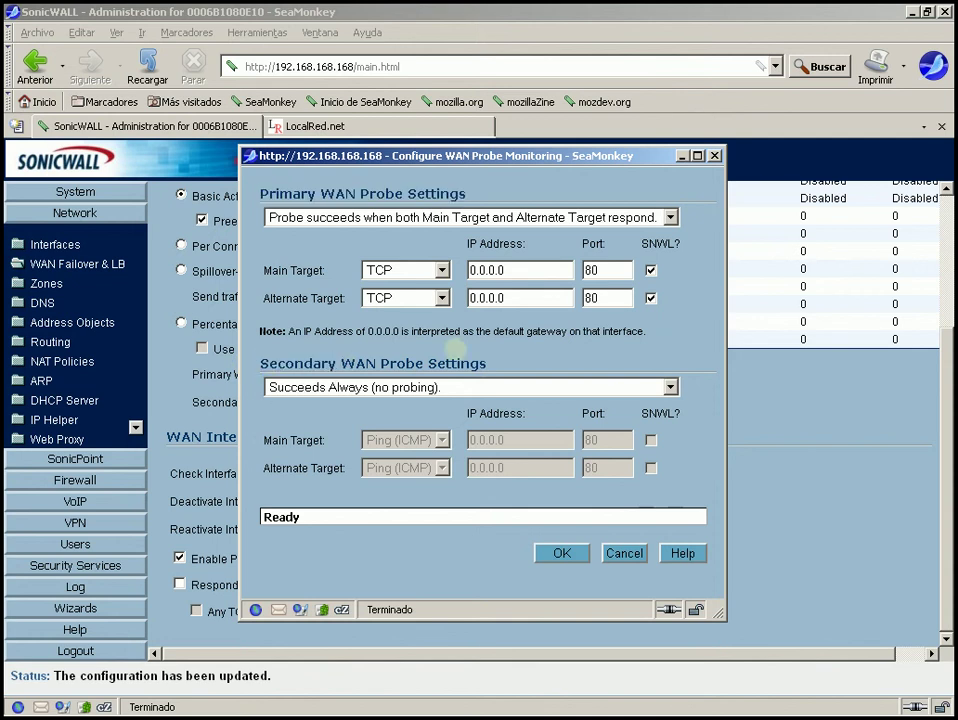
pyautogui.tripleClick(622, 368)
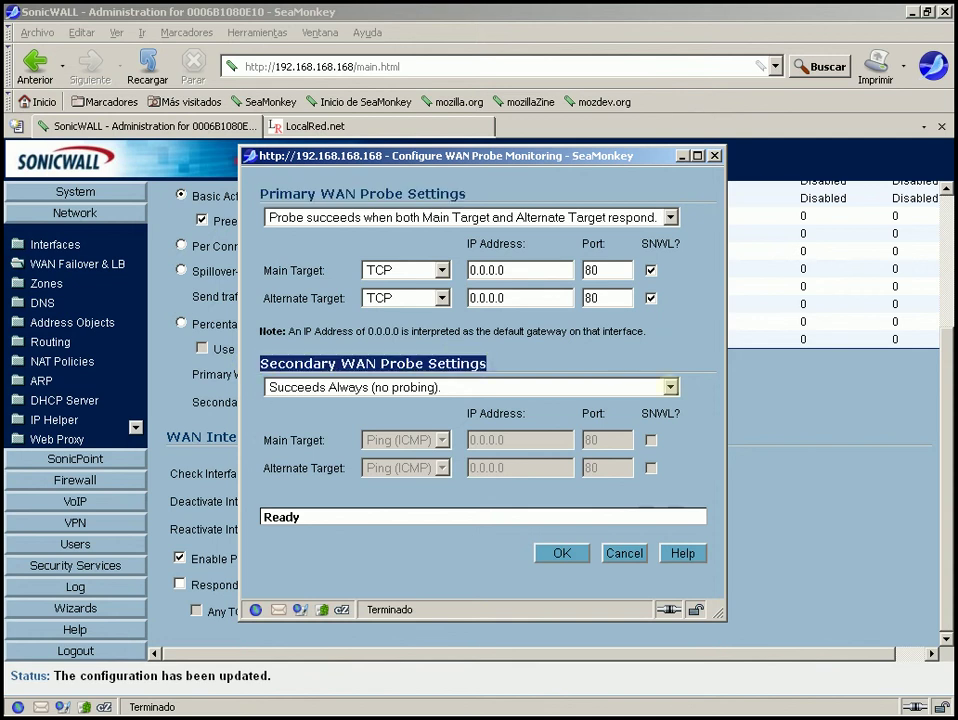
# Require both secondary targets to respond, pinging 8.8.8.8 as main and 4.2.2.3 as alternate
pyautogui.click(520, 387)
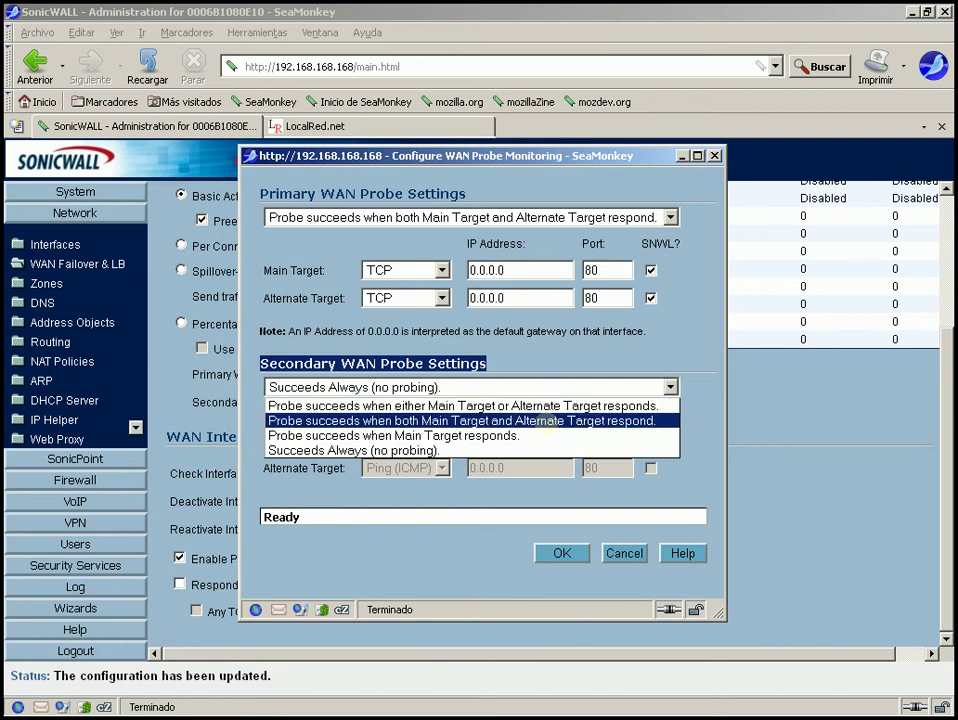
pyautogui.click(546, 421)
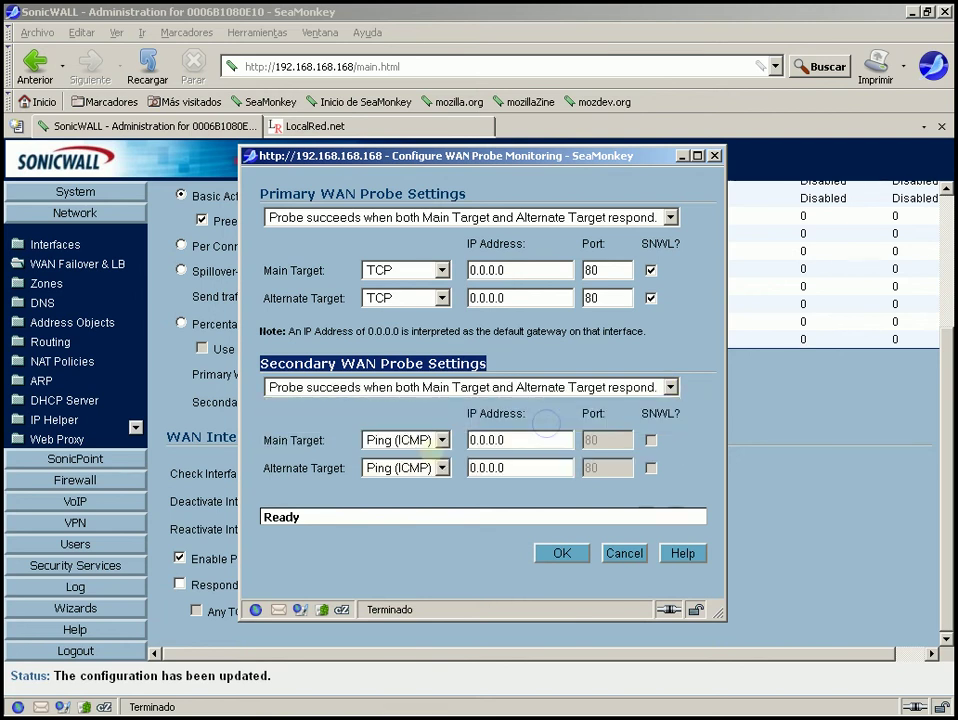
pyautogui.doubleClick(525, 440)
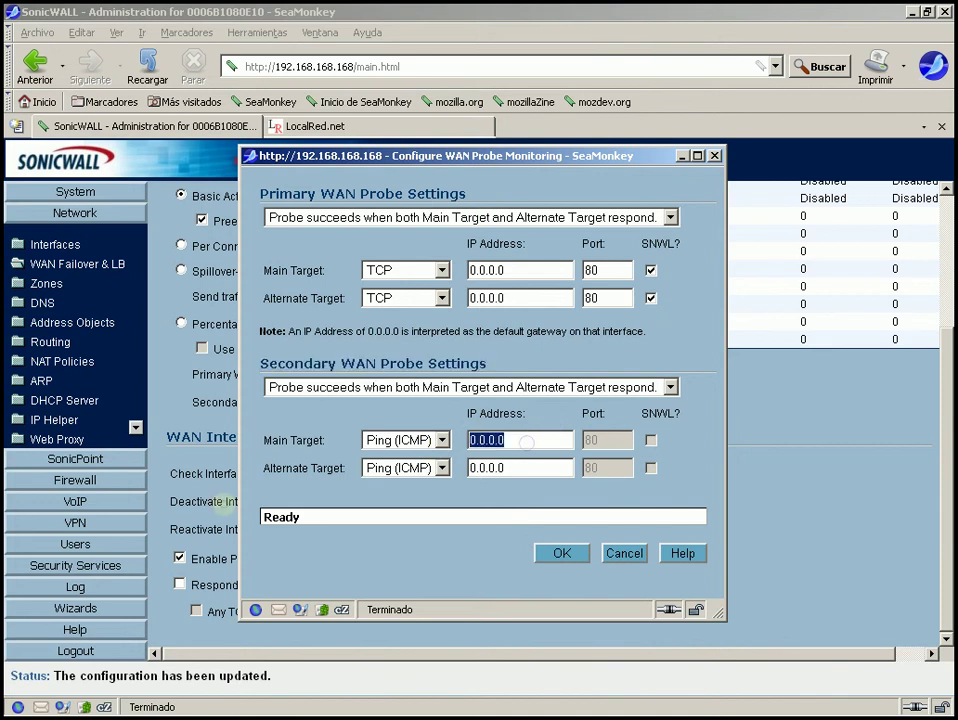
pyautogui.press('BackSpace')
pyautogui.write('8.8.')
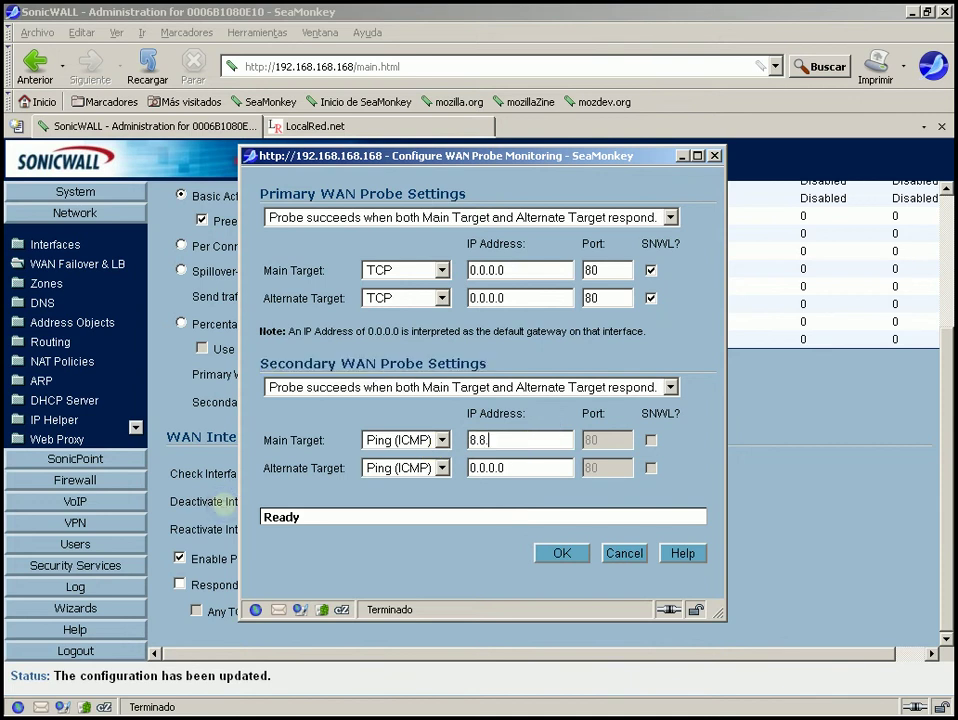
pyautogui.write('8.8')
pyautogui.press('Tab')
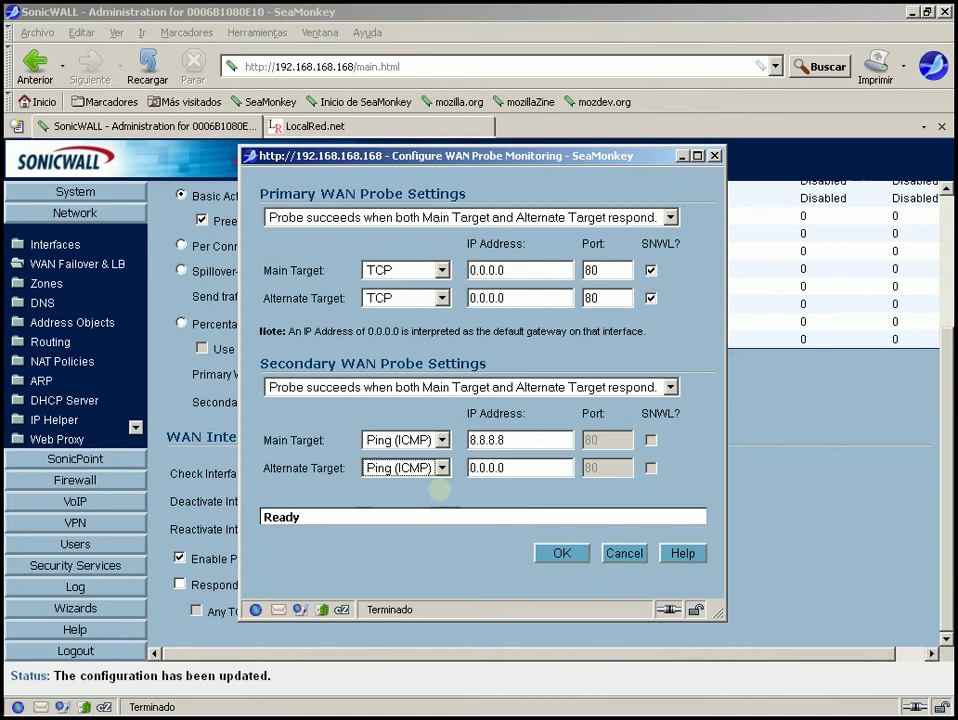
pyautogui.press('Tab')
pyautogui.press('BackSpace')
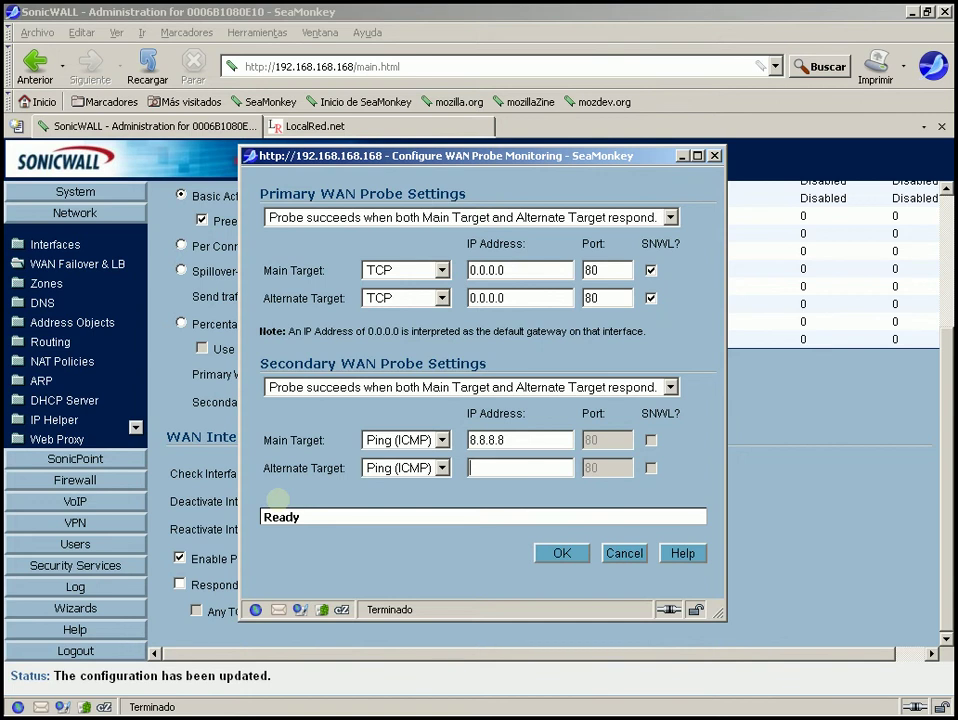
pyautogui.write('4.2.2.3')
# Save the probe monitoring settings with OK and review the link status and probe statistics
pyautogui.click(548, 556)
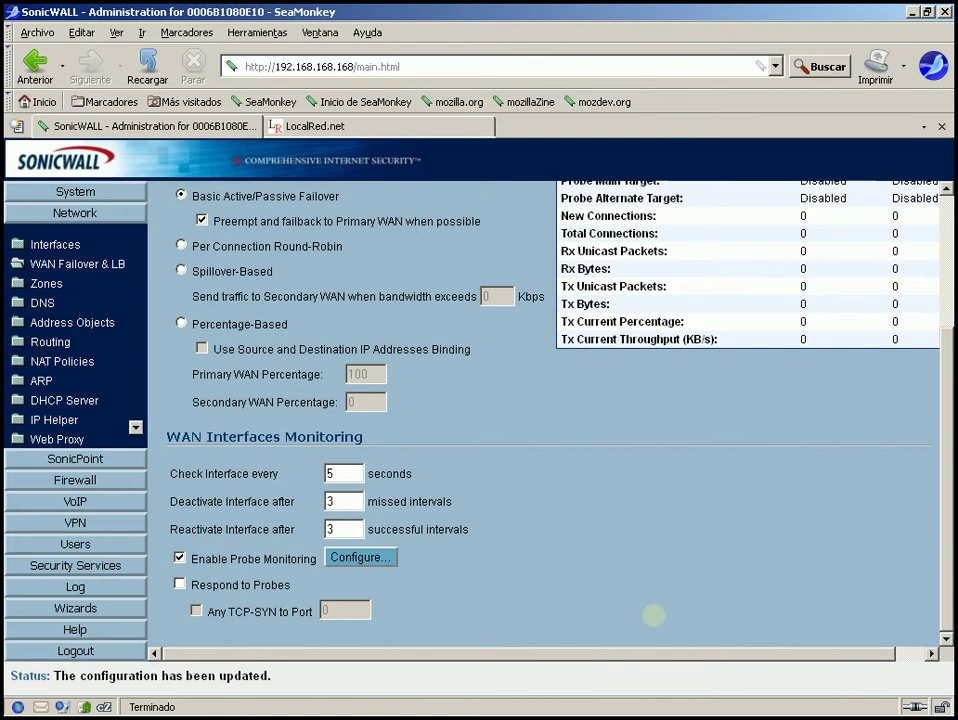
pyautogui.hscroll(1, 812, 645)
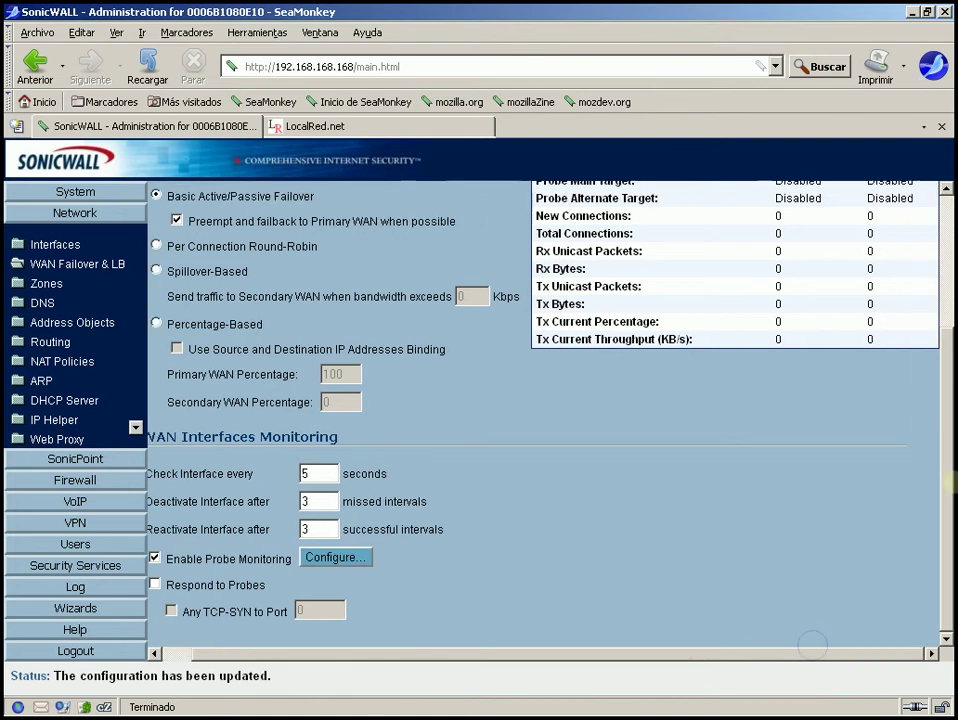
pyautogui.scroll(2, 710, 357)
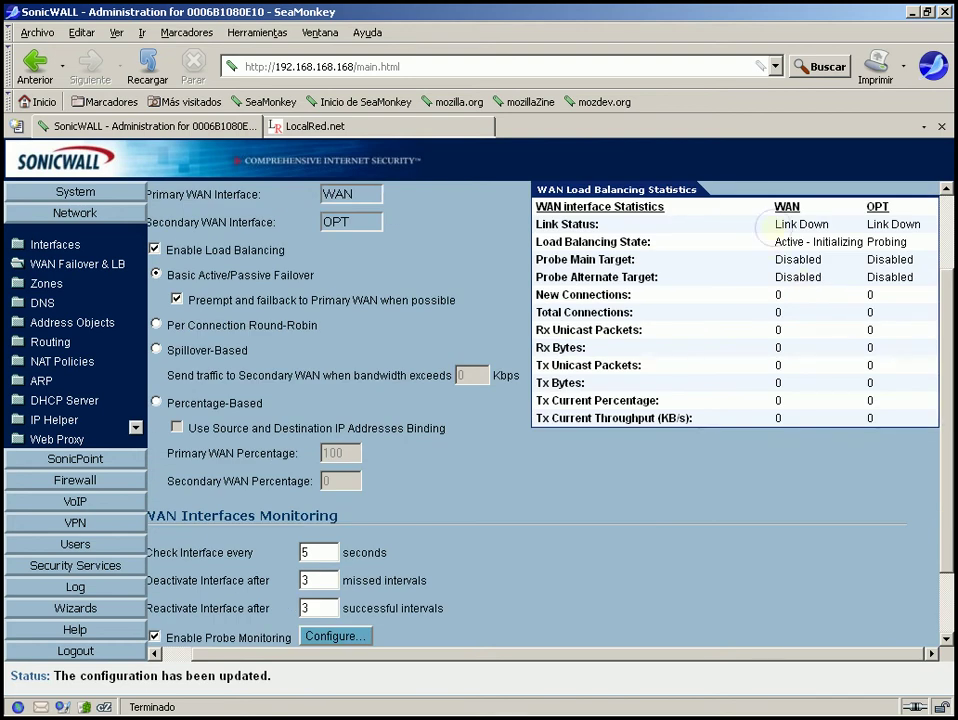
pyautogui.moveTo(776, 224); pyautogui.dragTo(912, 259)
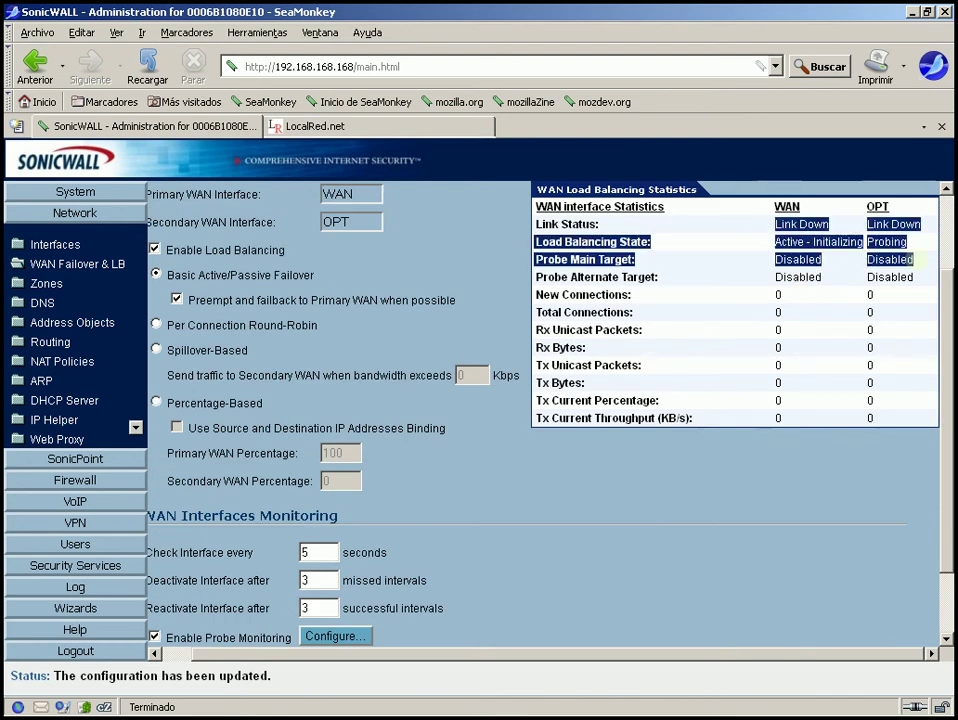
pyautogui.click(680, 207)
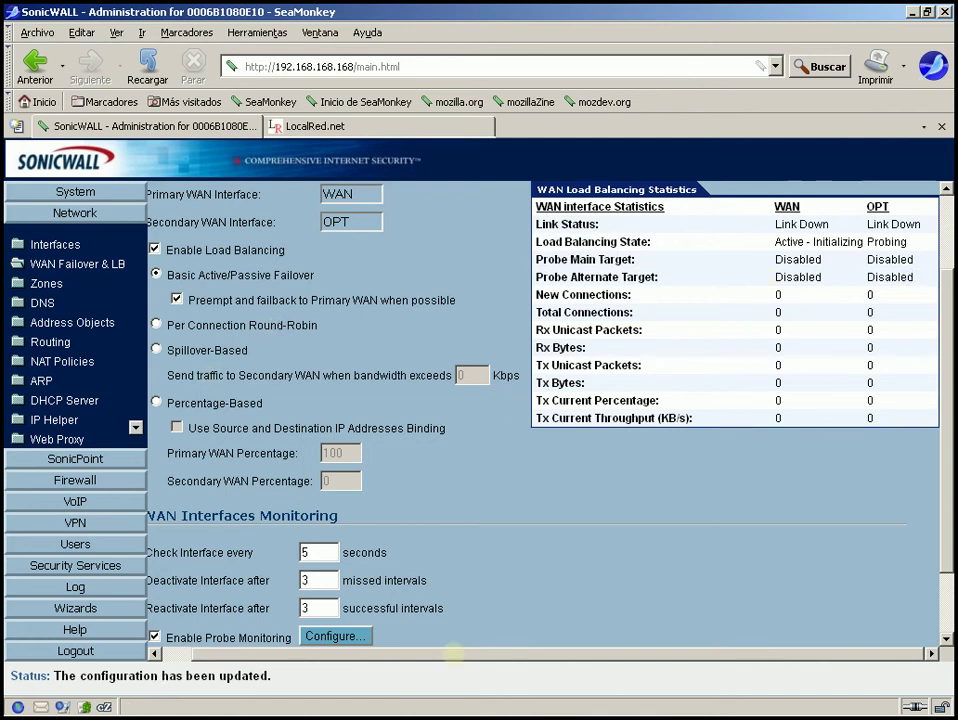
pyautogui.click(452, 653)
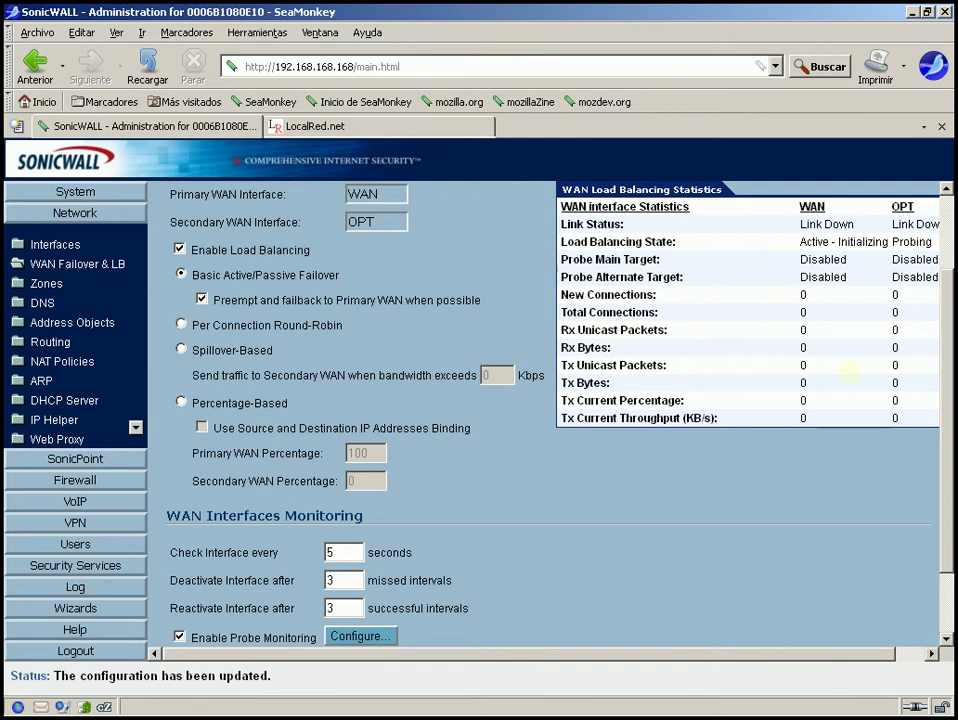
pyautogui.moveTo(945, 385); pyautogui.dragTo(945, 443)
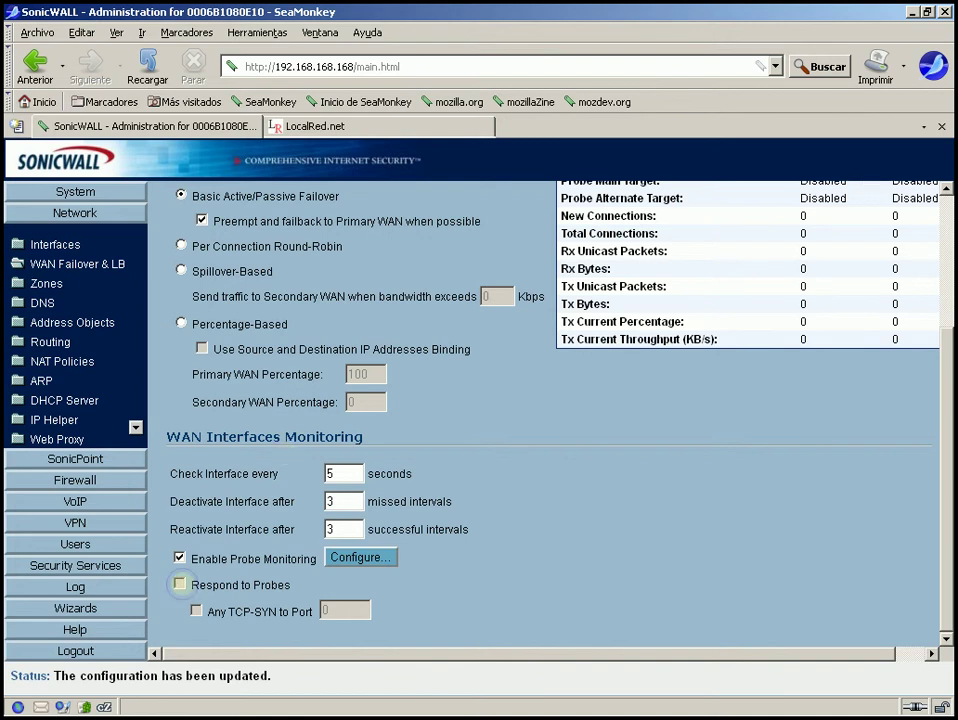
# Leave Respond to Probes and Any TCP-SYN to Port unchecked, then go to Network > Zones
pyautogui.click(180, 583)
pyautogui.click(181, 584)
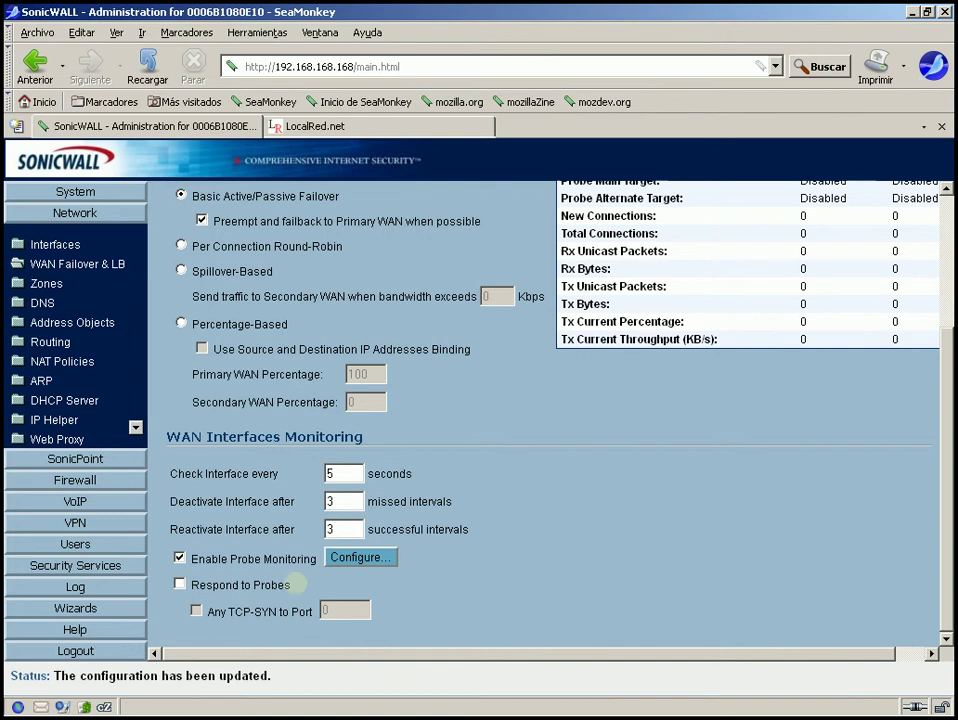
pyautogui.click(180, 583)
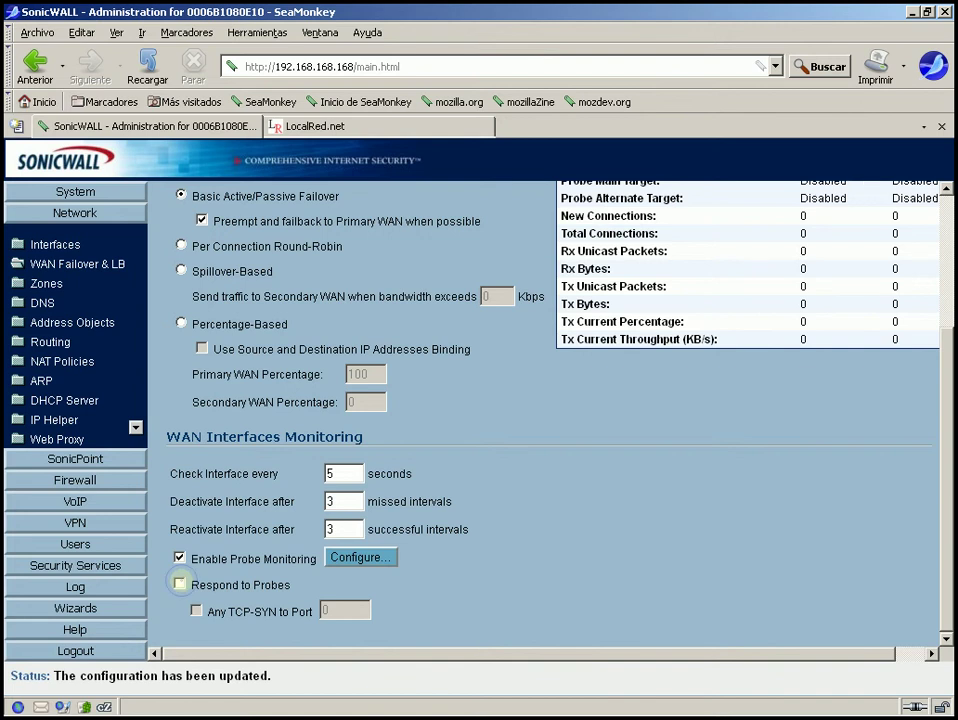
pyautogui.click(180, 584)
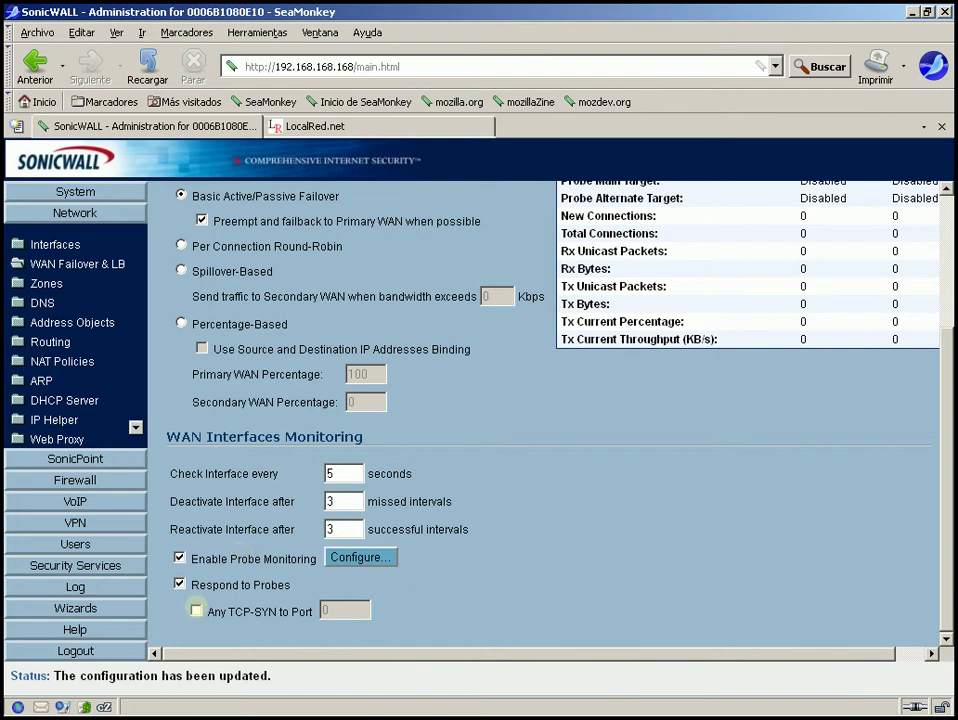
pyautogui.click(196, 610)
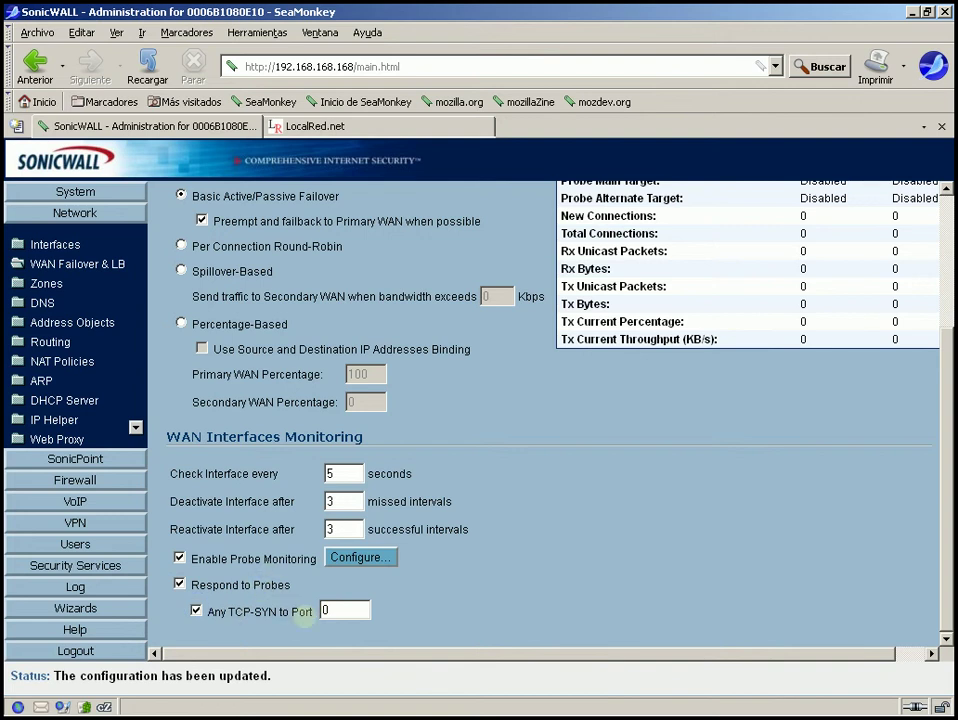
pyautogui.doubleClick(330, 611)
pyautogui.click(258, 612)
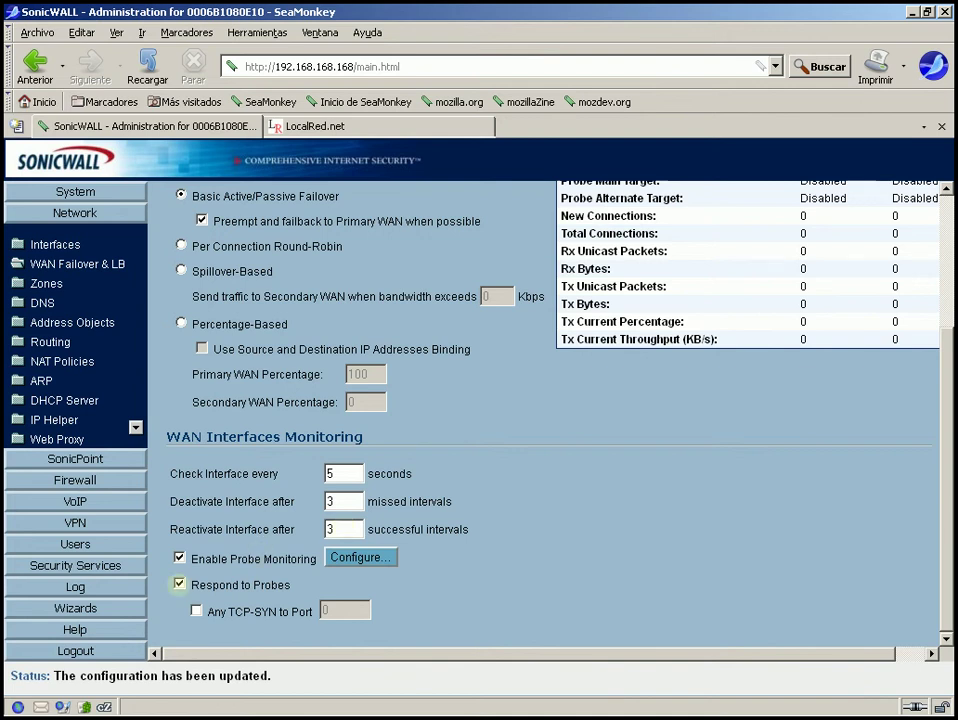
pyautogui.click(180, 583)
pyautogui.scroll(3, 940, 280)
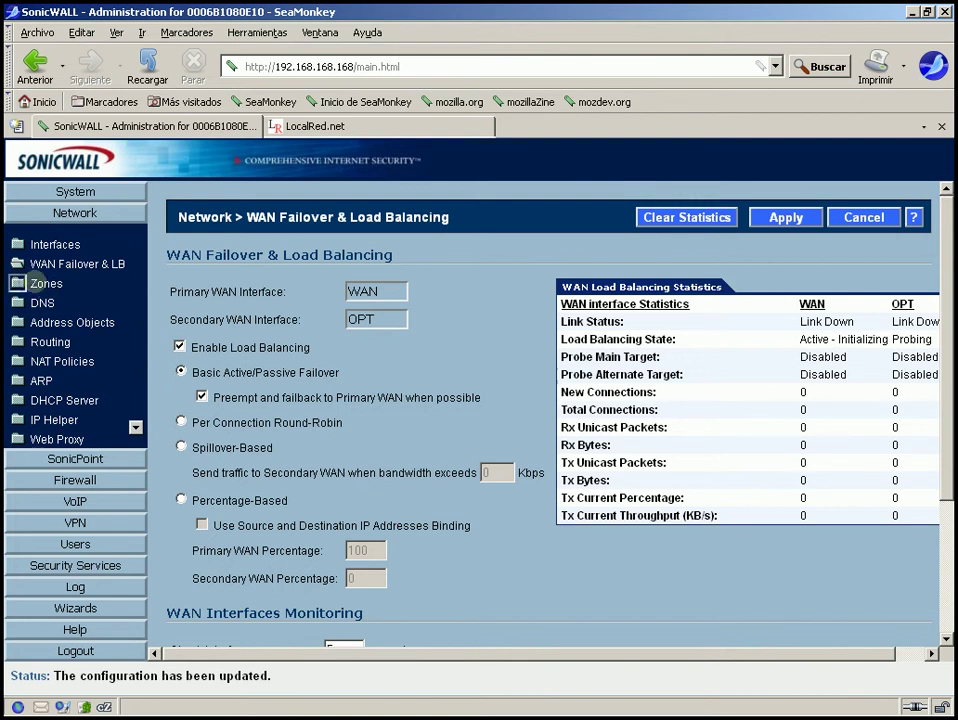
pyautogui.click(18, 283)
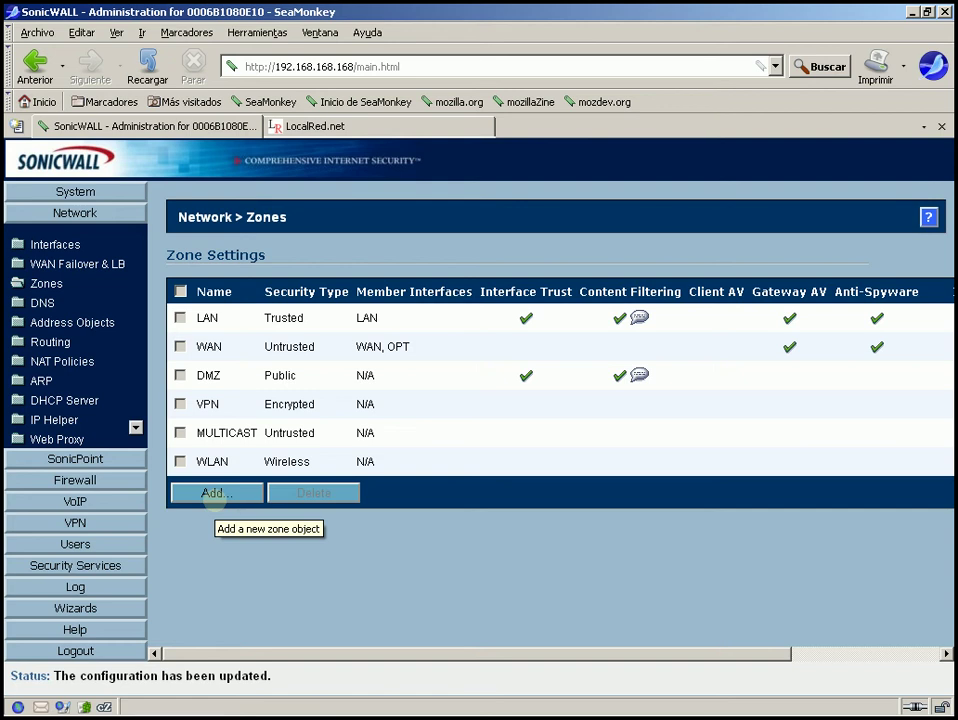
# Add a new zone named Granja with security type Trusted
pyautogui.click(215, 494)
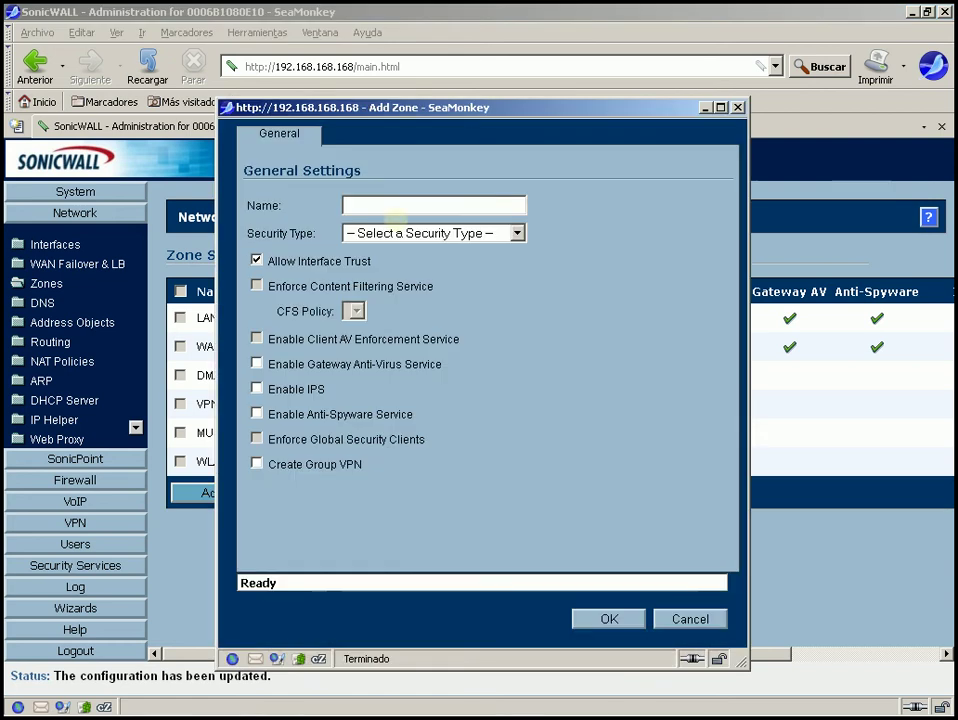
pyautogui.click(378, 209)
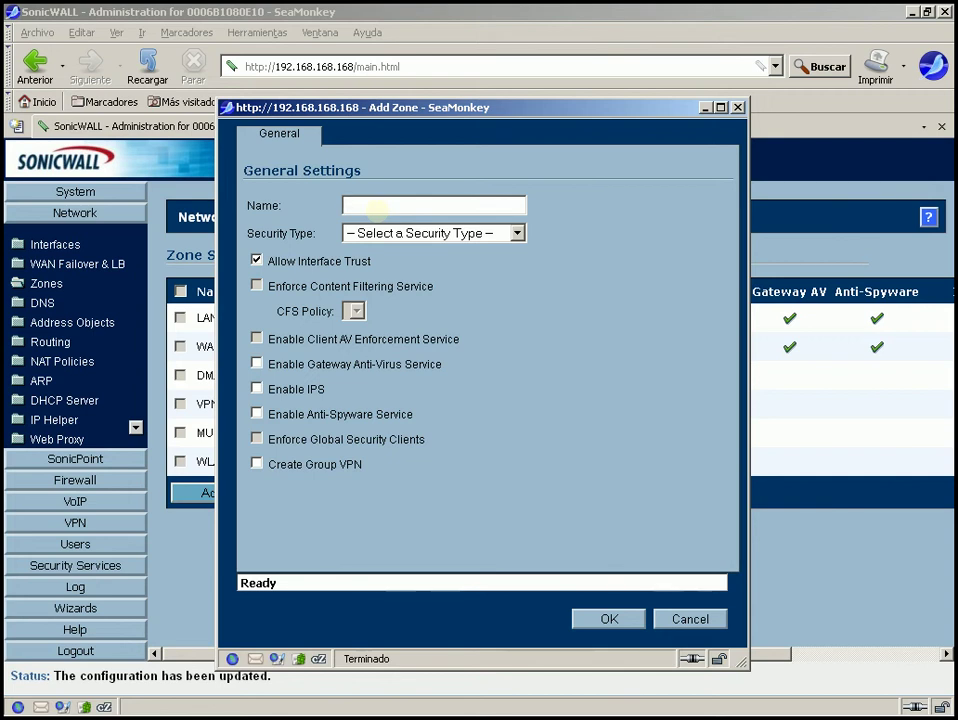
pyautogui.write('Granja')
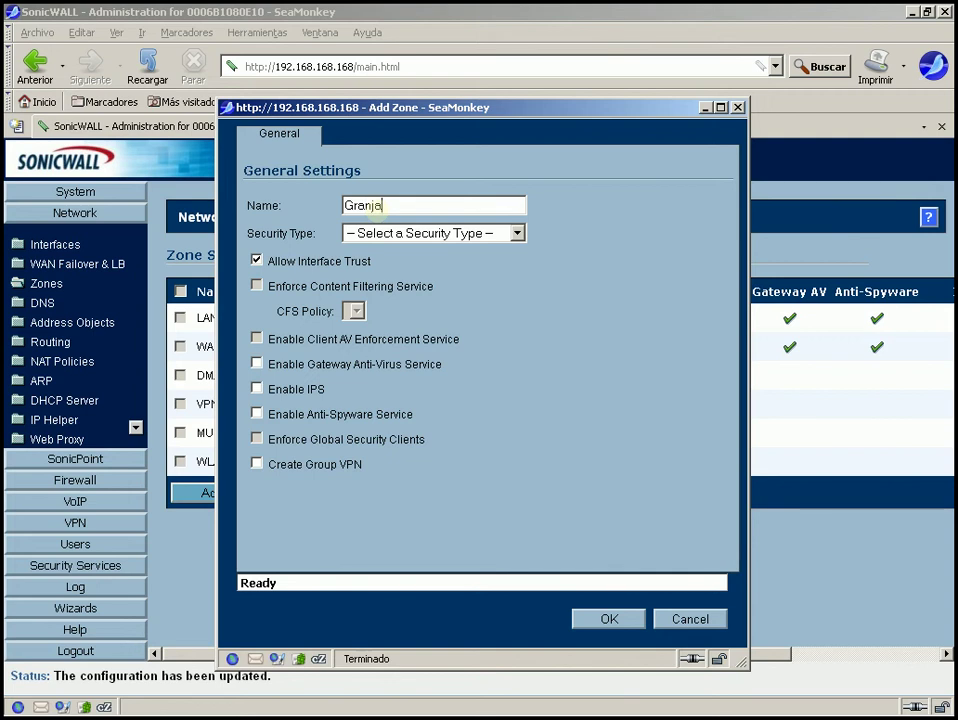
pyautogui.click(445, 232)
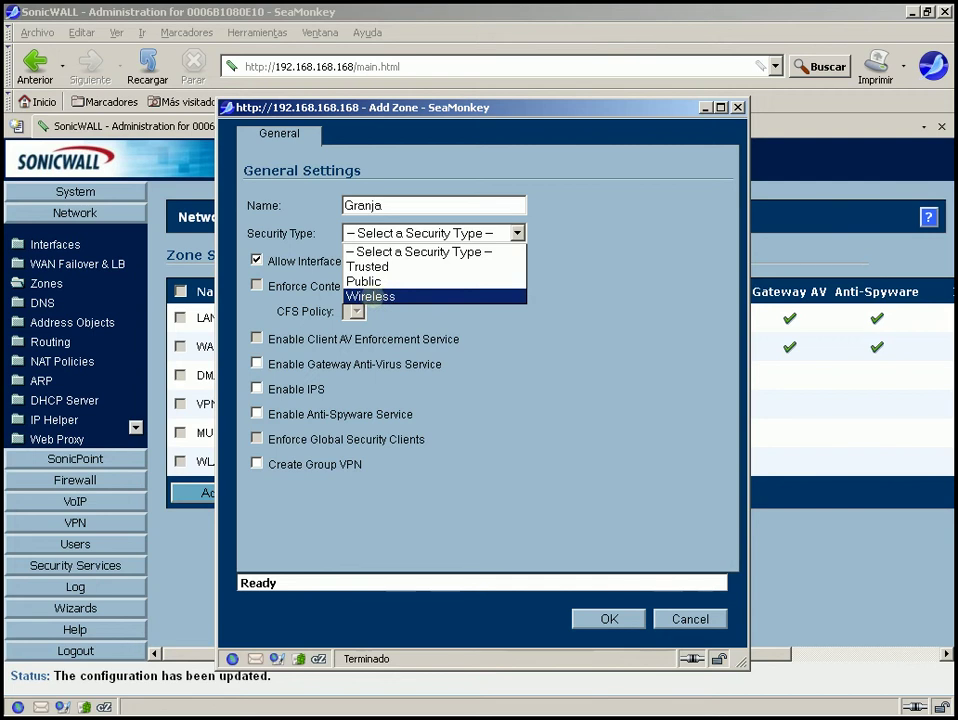
pyautogui.click(374, 296)
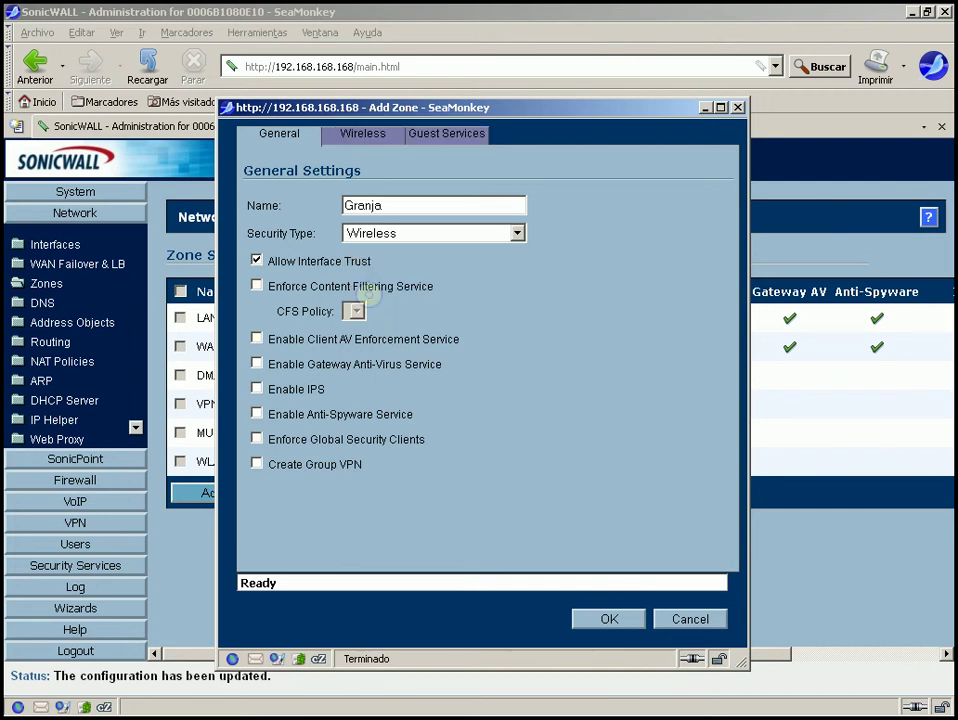
pyautogui.click(385, 236)
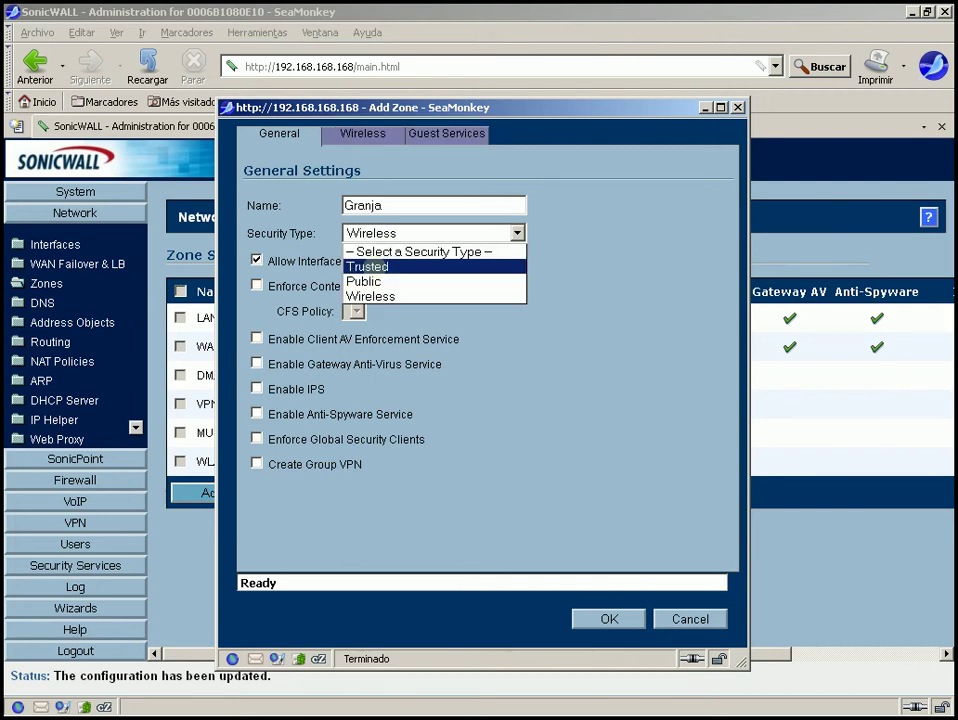
pyautogui.click(372, 266)
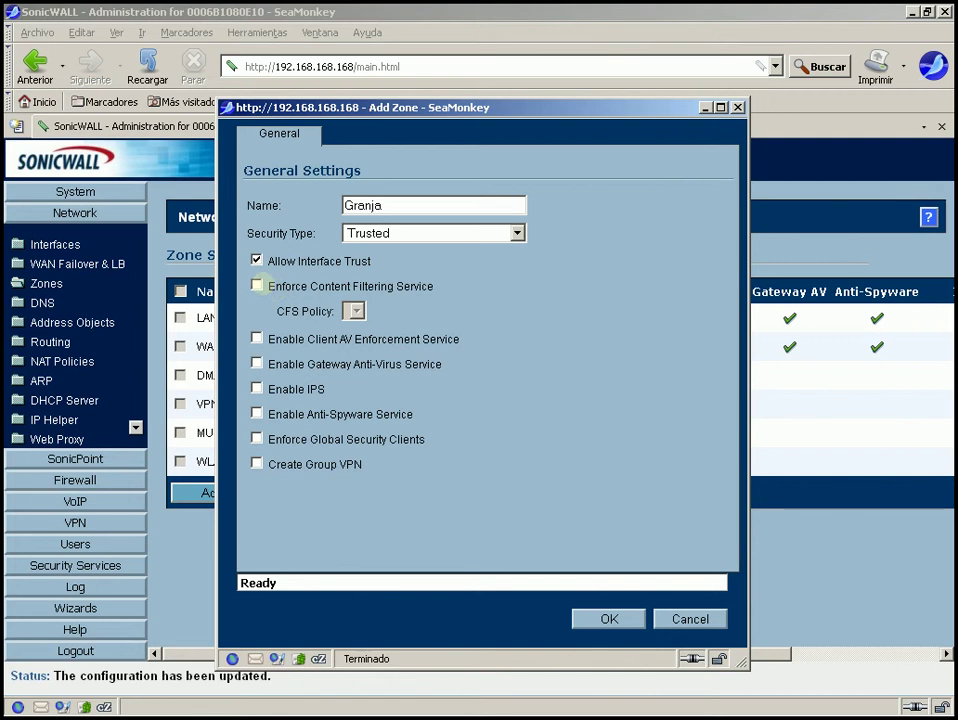
# Leave content filtering and Group VPN off and save the Granja zone
pyautogui.click(257, 286)
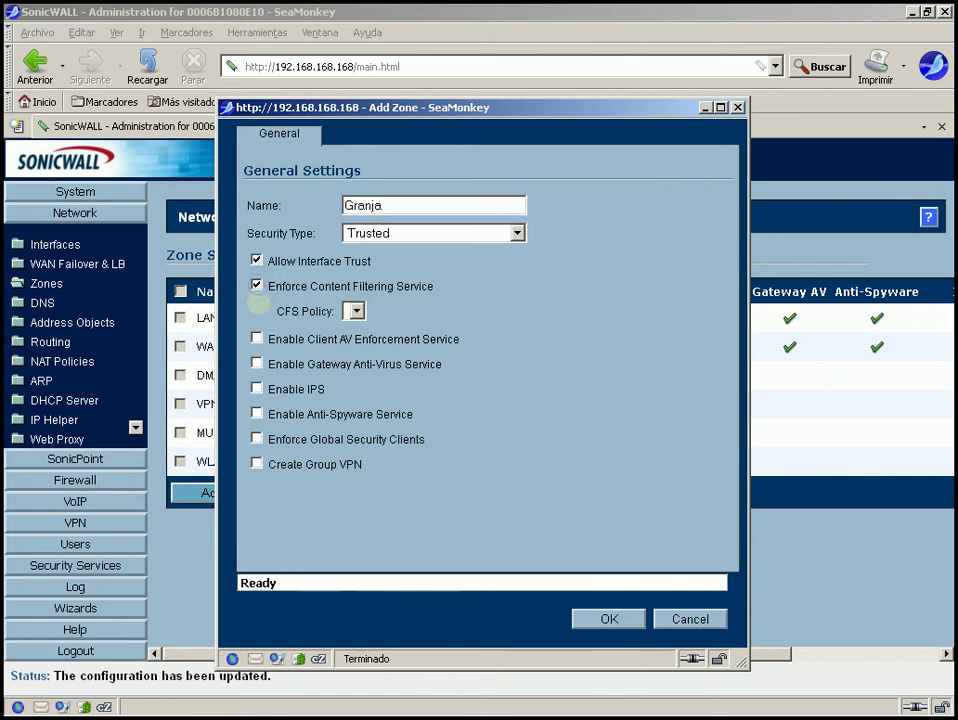
pyautogui.click(356, 311)
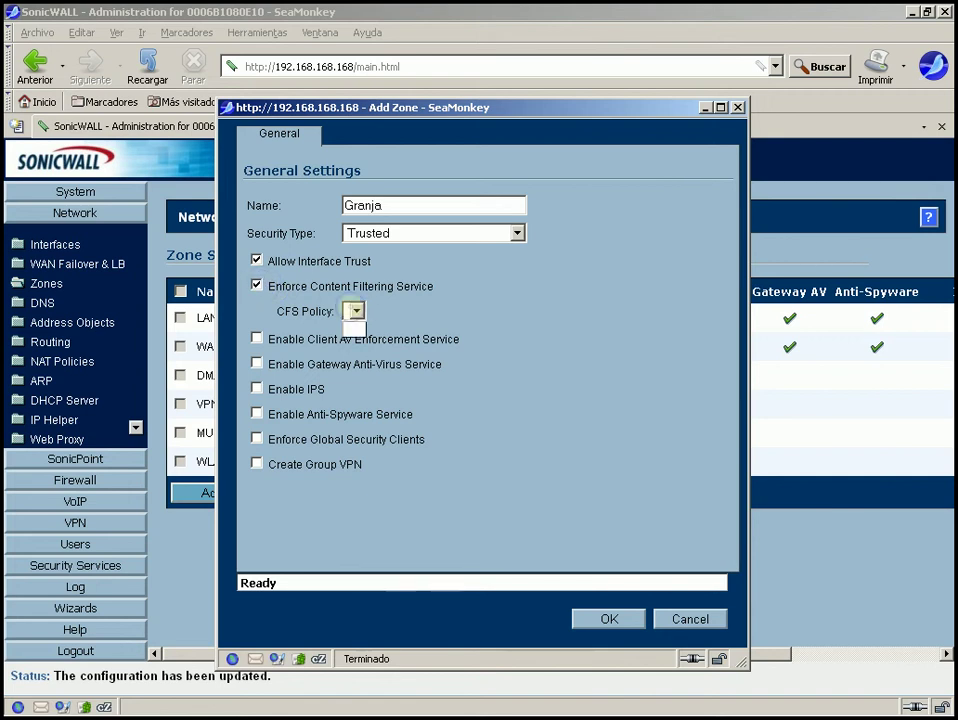
pyautogui.click(356, 311)
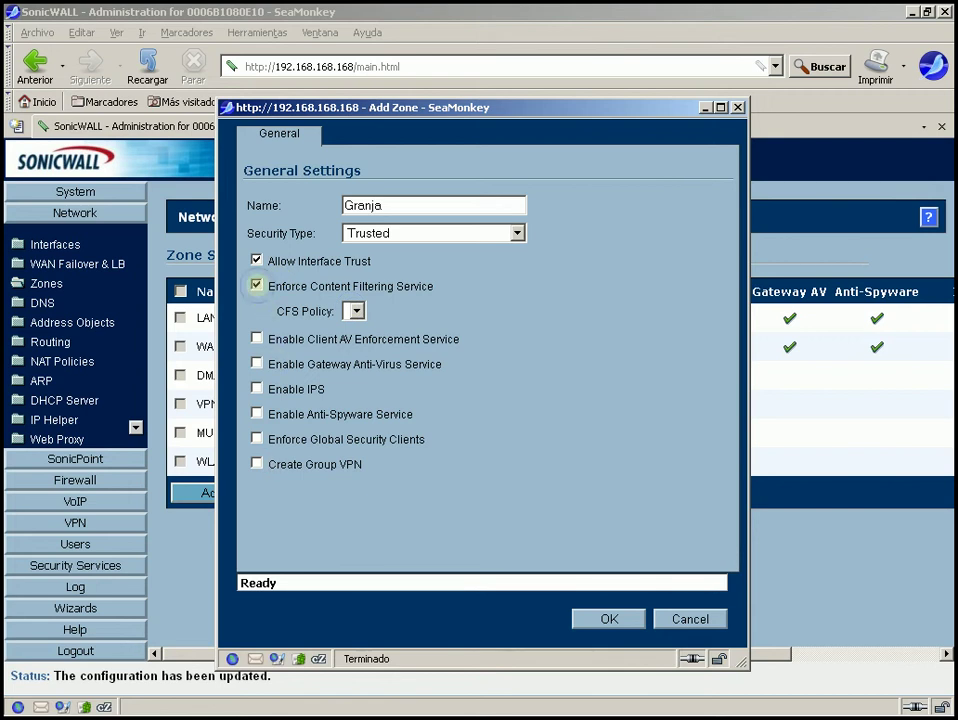
pyautogui.click(256, 285)
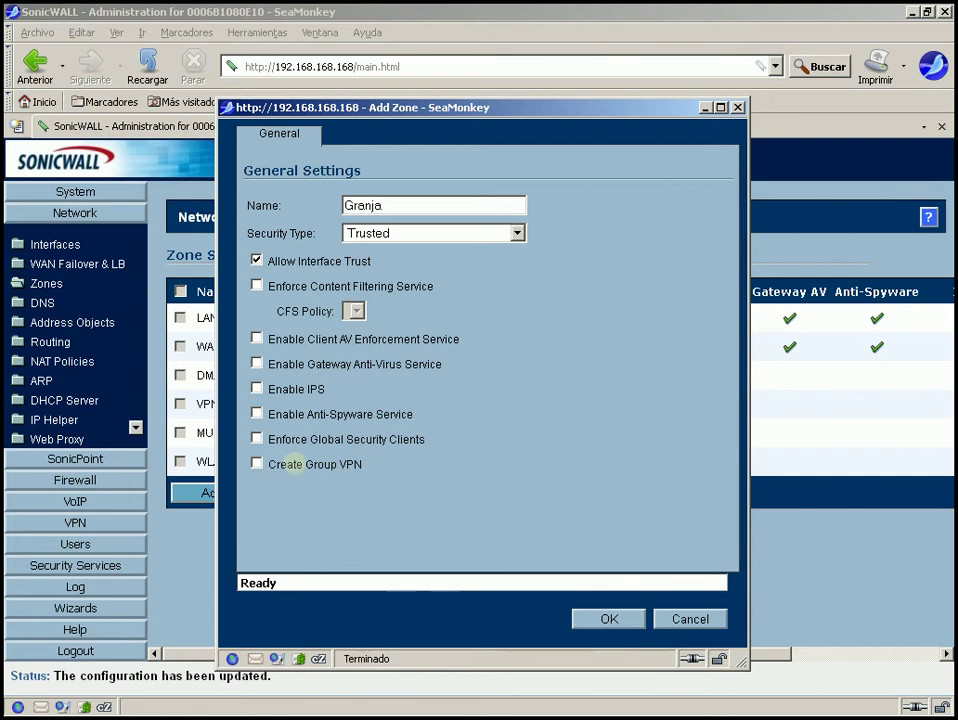
pyautogui.click(257, 464)
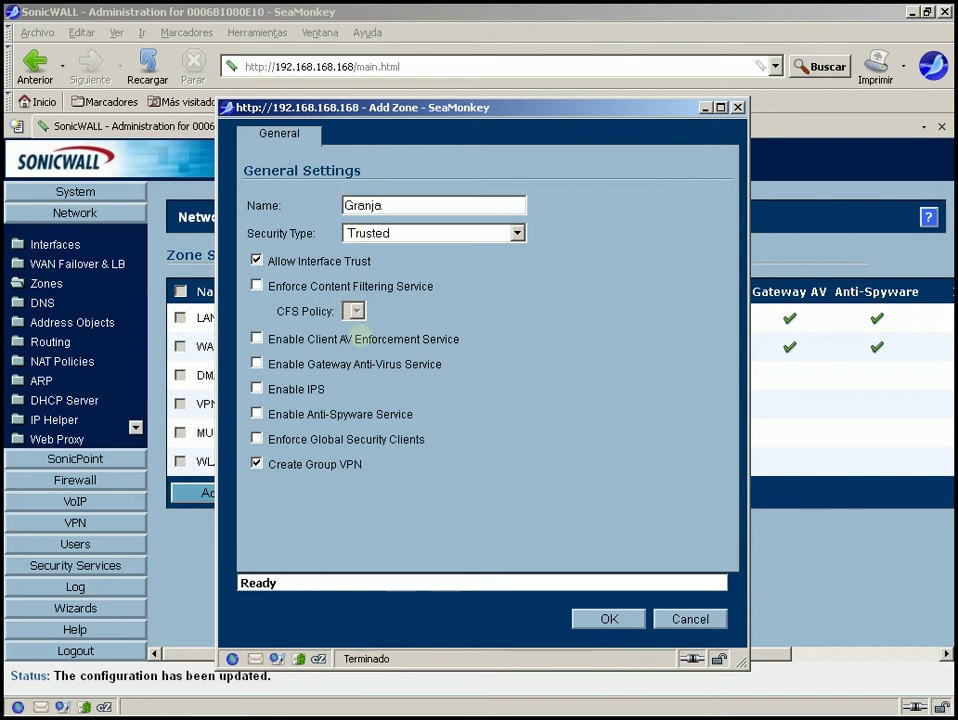
pyautogui.click(257, 464)
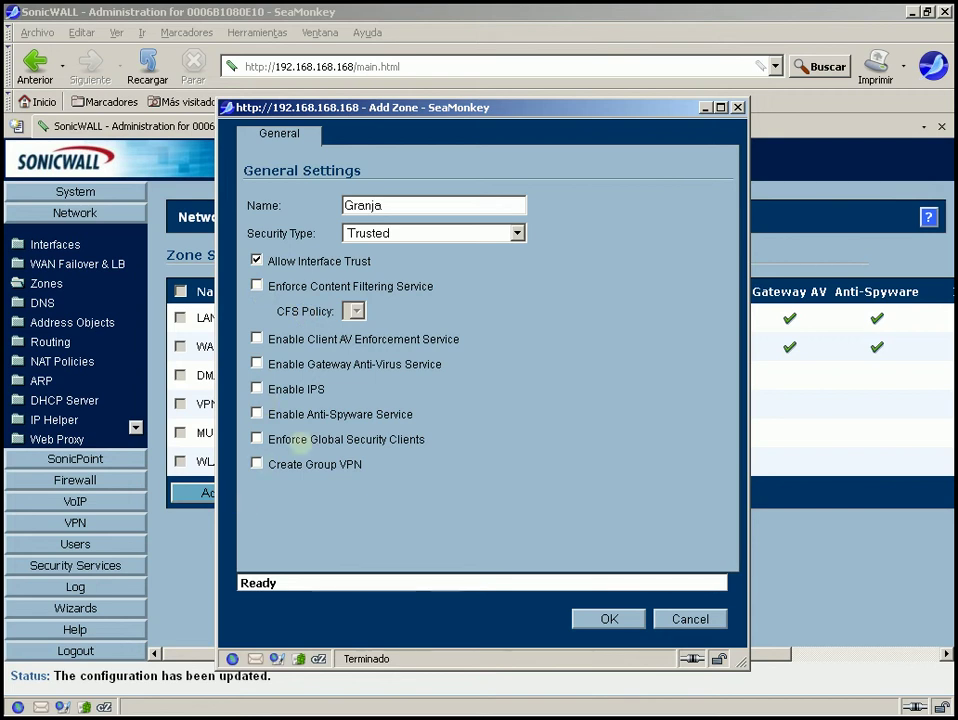
pyautogui.click(608, 619)
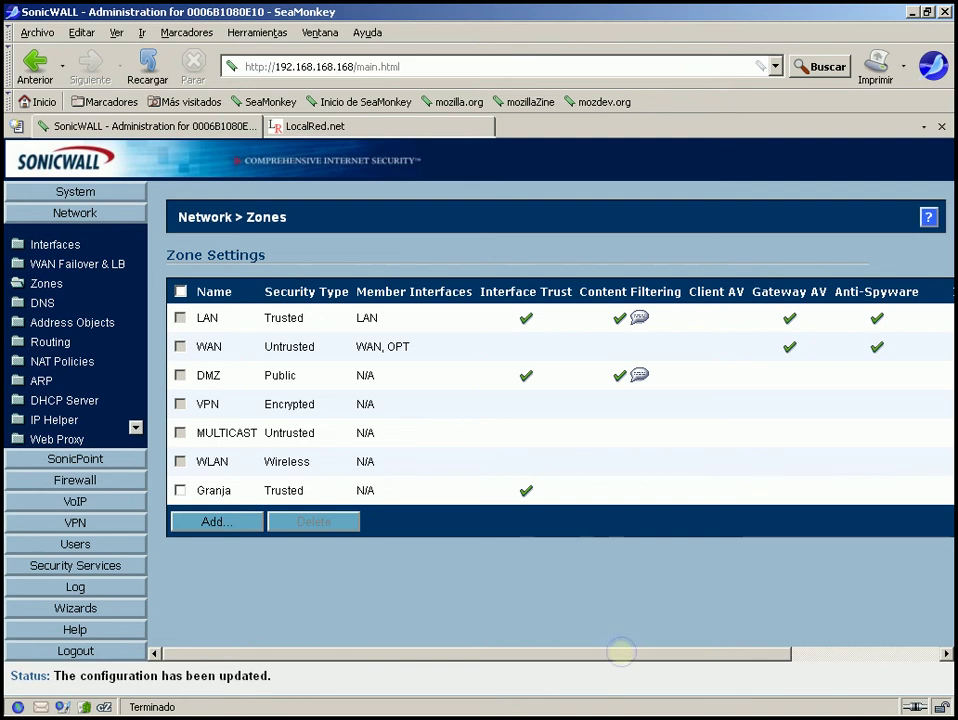
# Enable Client AV, Gateway AV, IPS, Anti-Spyware, Global Security Clients and Group VPN on Granja
pyautogui.moveTo(620, 648); pyautogui.dragTo(765, 658)
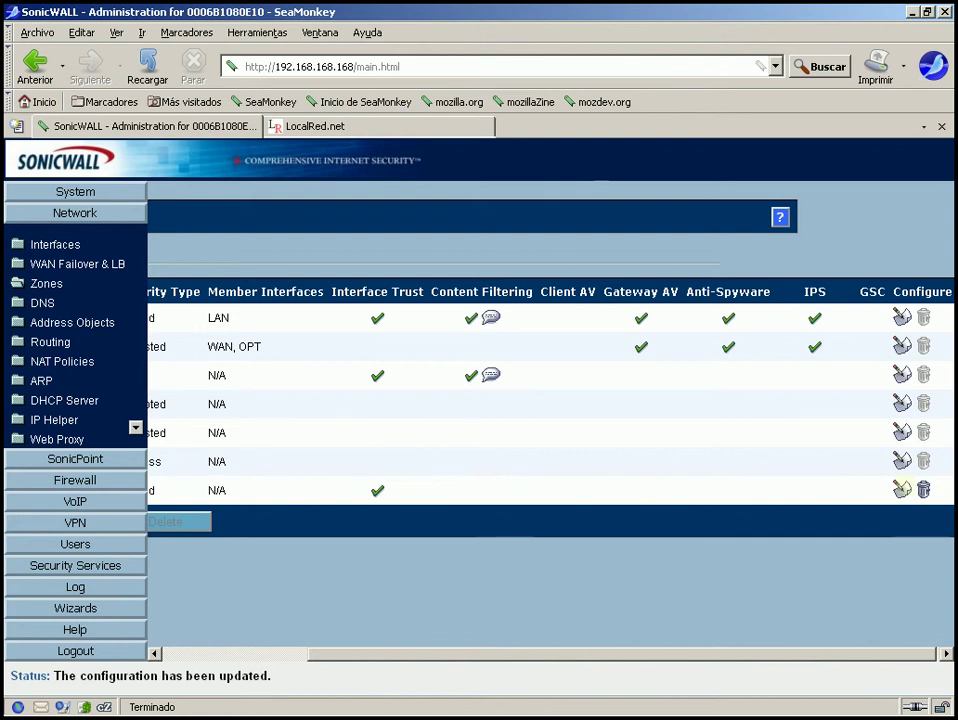
pyautogui.click(901, 489)
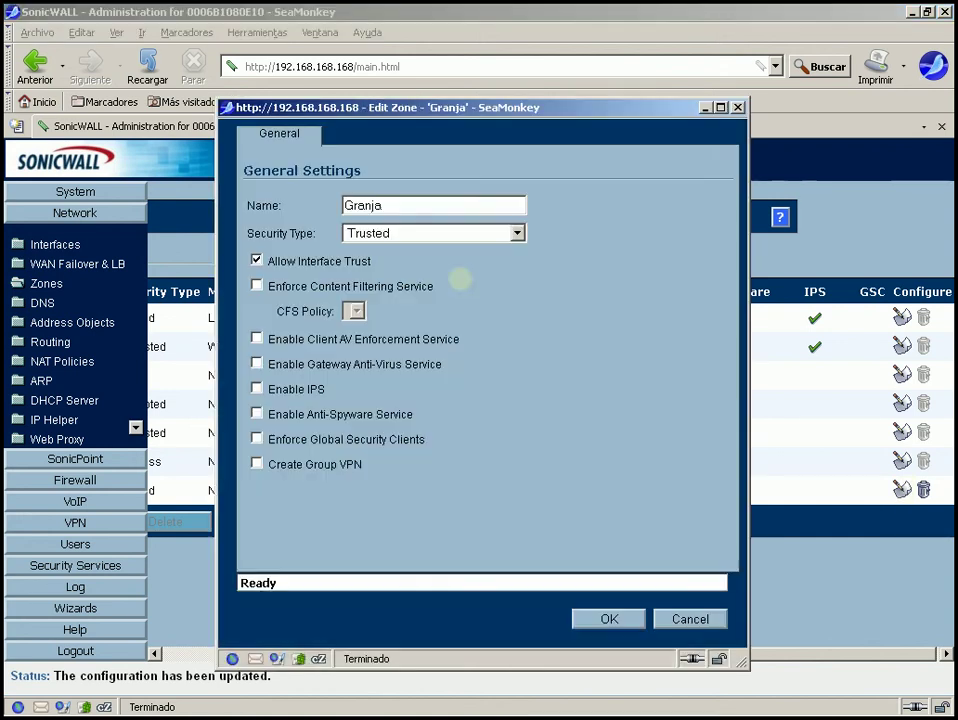
pyautogui.click(256, 339)
pyautogui.click(256, 364)
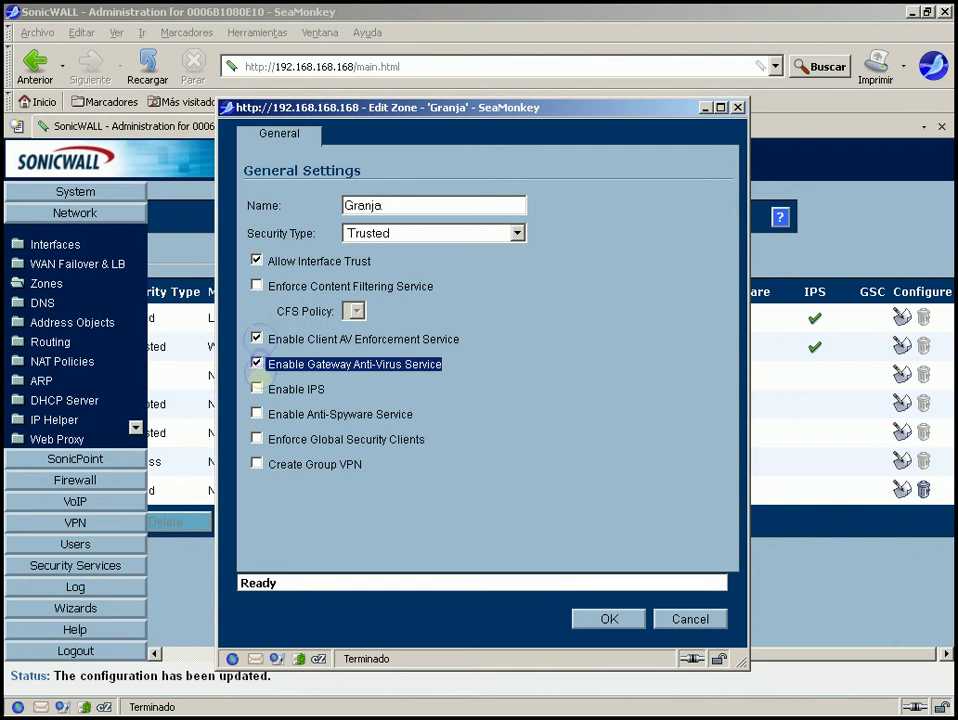
pyautogui.click(256, 389)
pyautogui.click(256, 414)
pyautogui.click(256, 439)
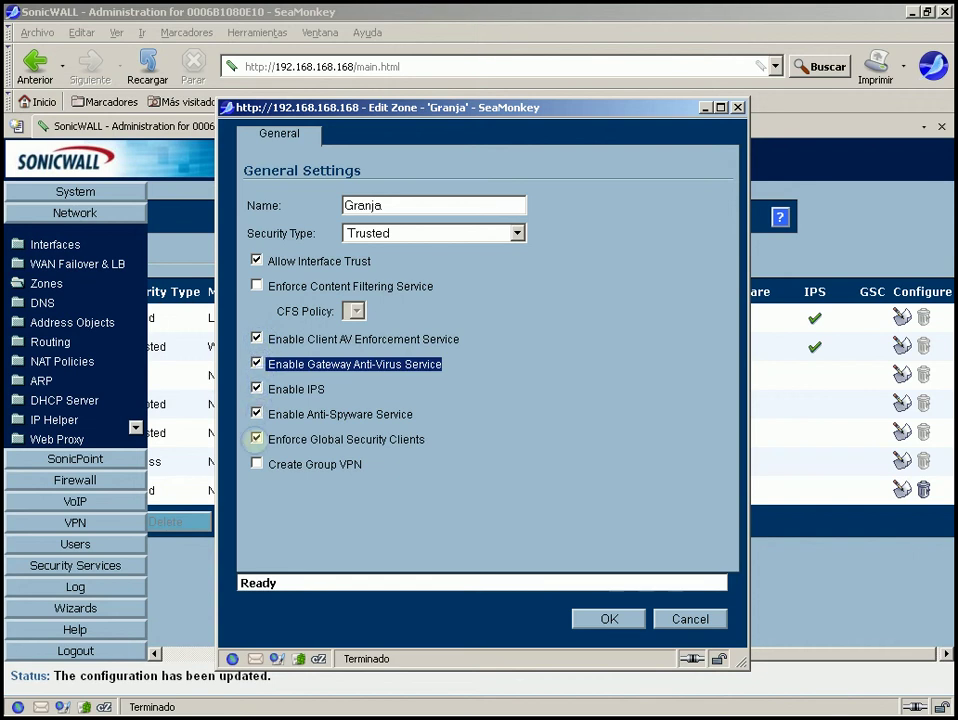
pyautogui.click(256, 464)
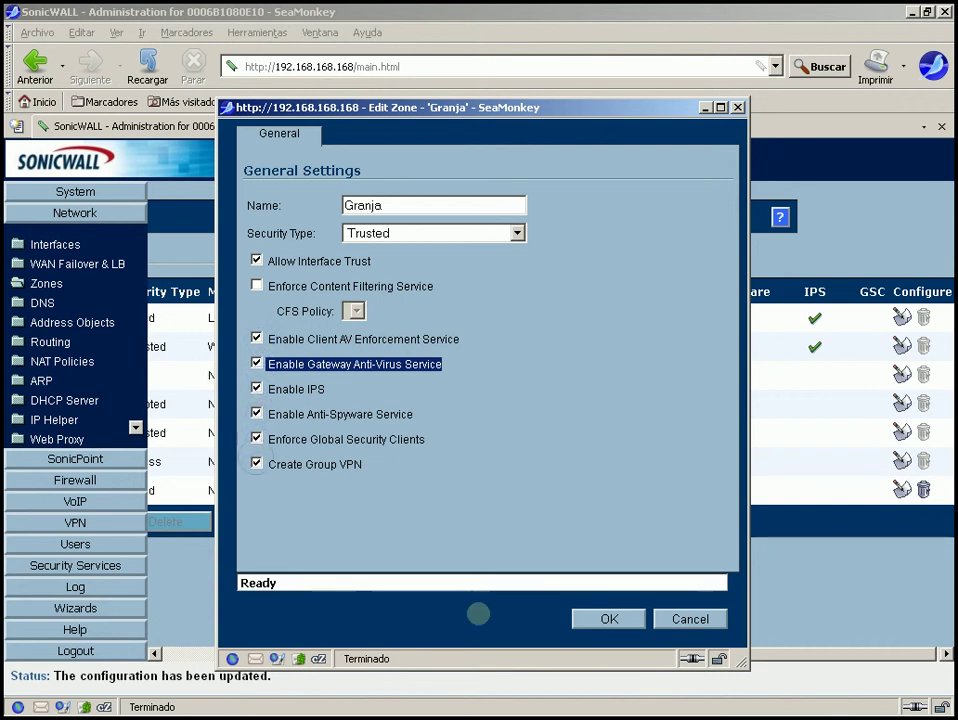
pyautogui.click(607, 618)
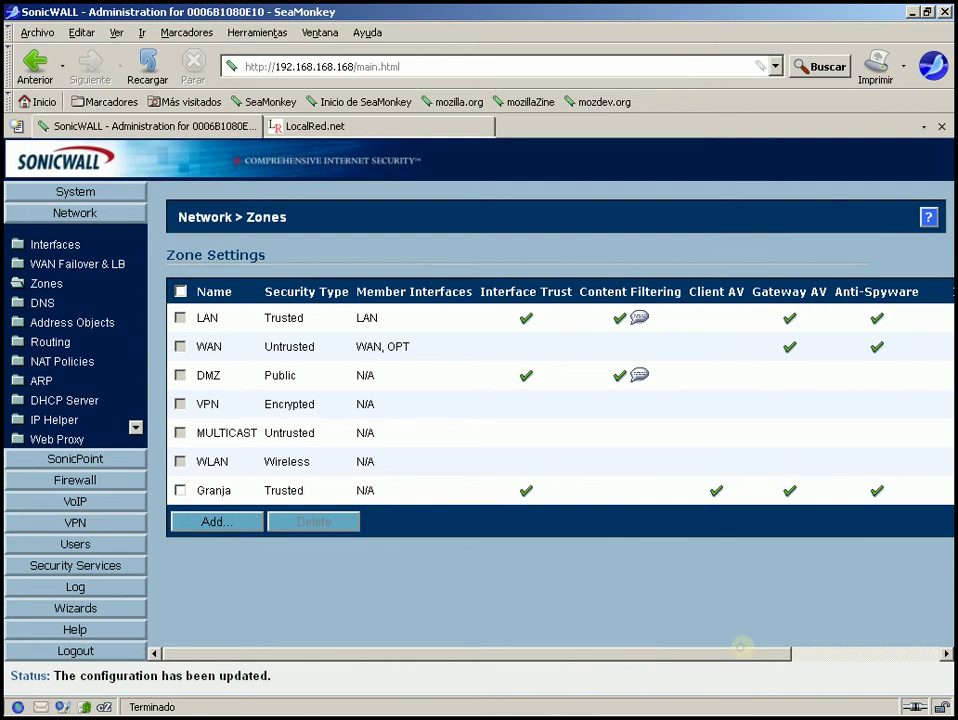
pyautogui.hscroll(3, 740, 647)
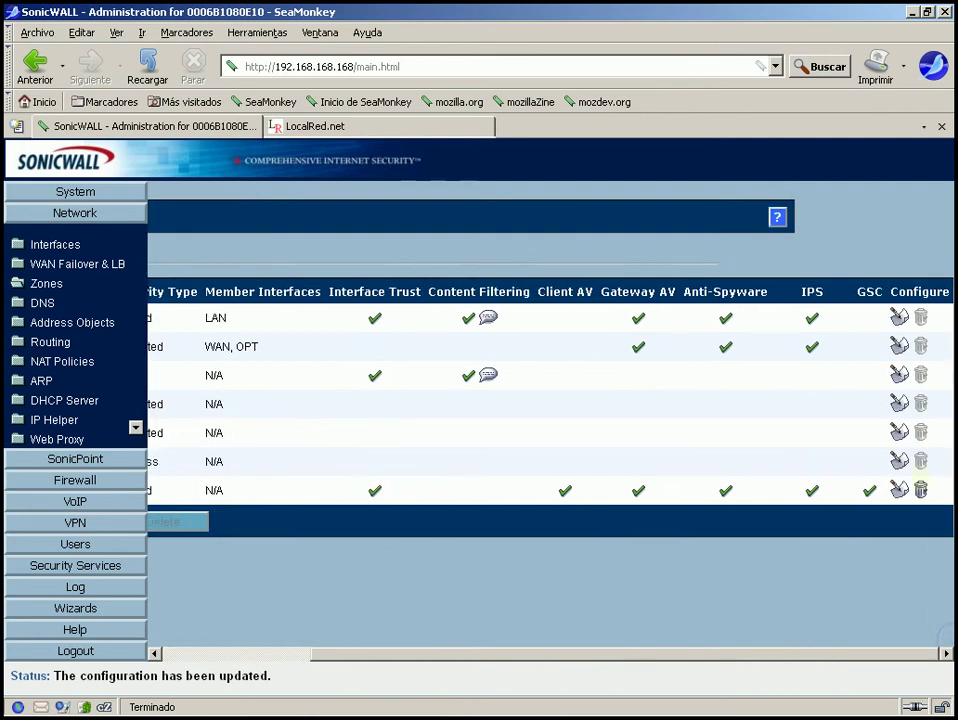
pyautogui.click(920, 489)
pyautogui.click(440, 385)
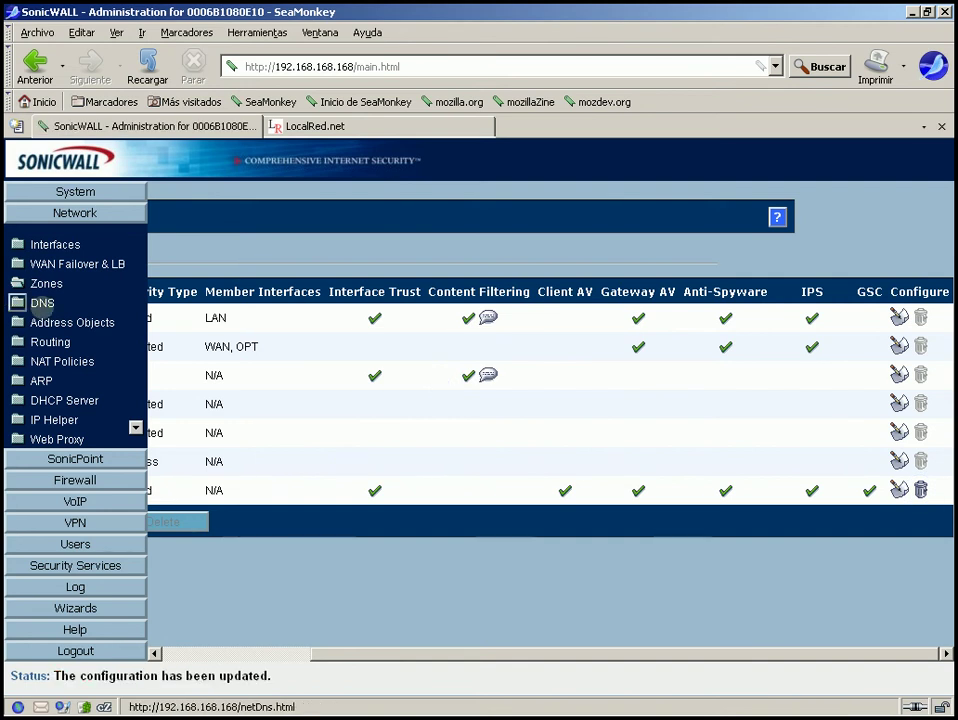
# Compare manual DNS servers with inheriting from the WAN zone, then go to Address Objects
pyautogui.click(20, 302)
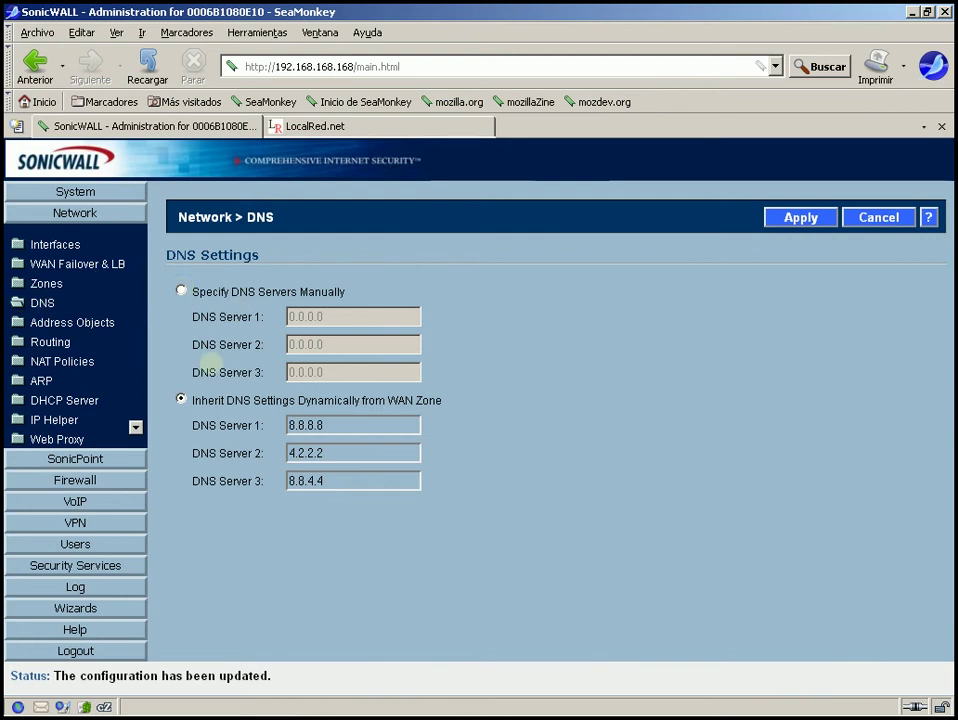
pyautogui.moveTo(449, 399); pyautogui.dragTo(374, 399)
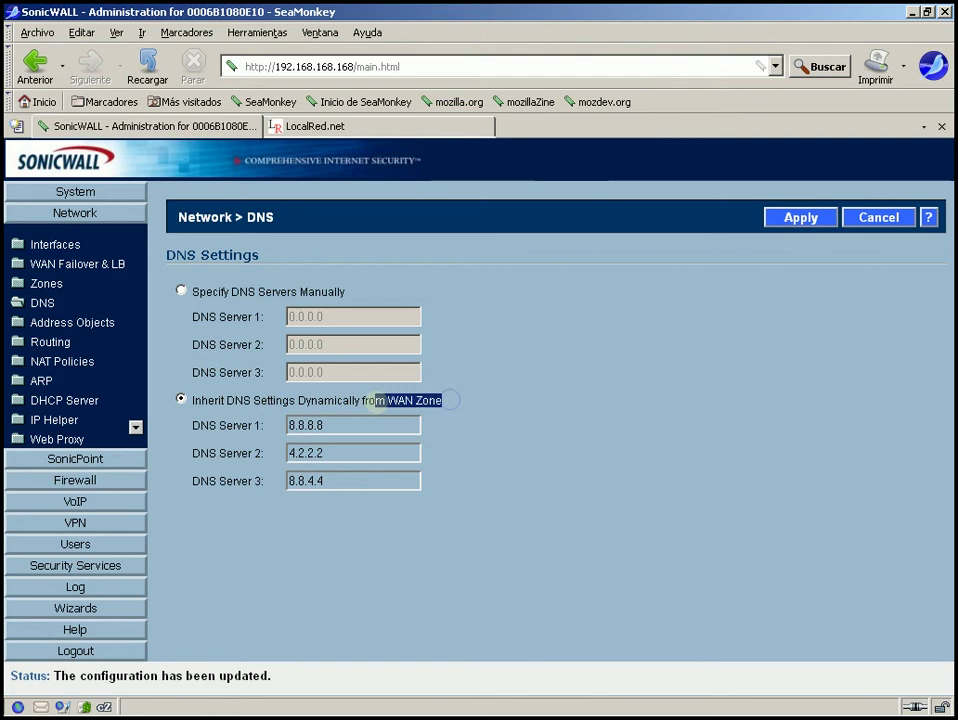
pyautogui.click(400, 400)
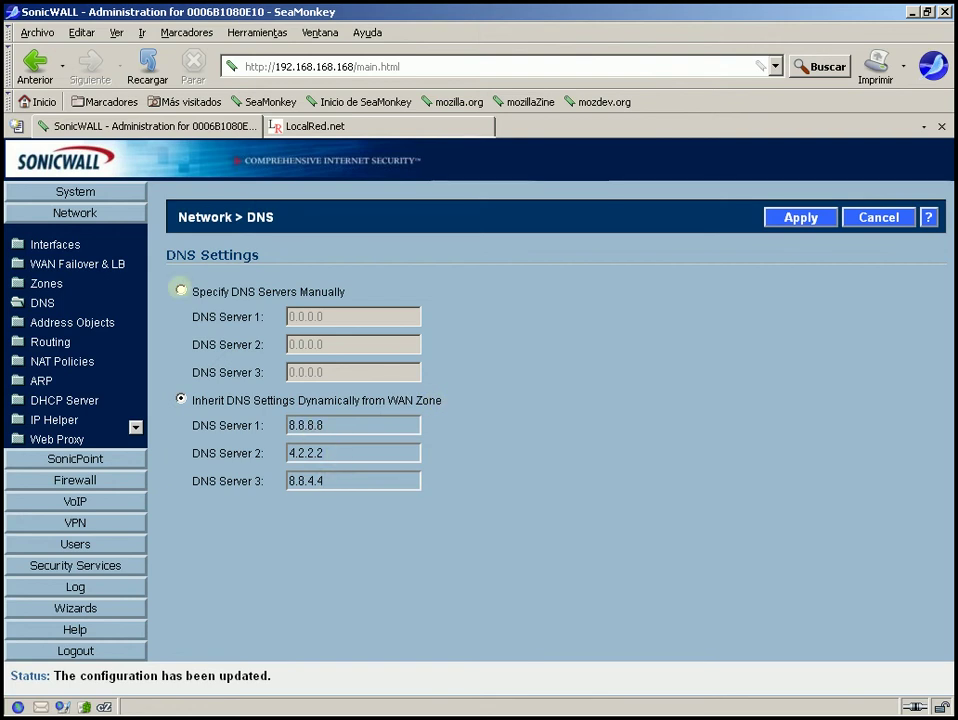
pyautogui.click(181, 290)
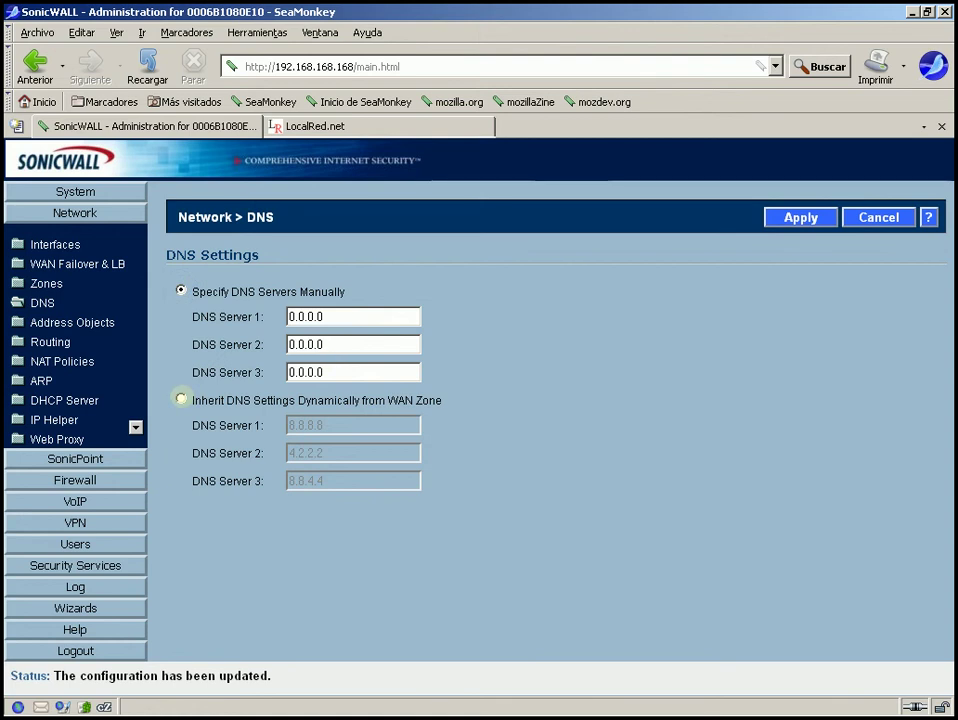
pyautogui.click(181, 398)
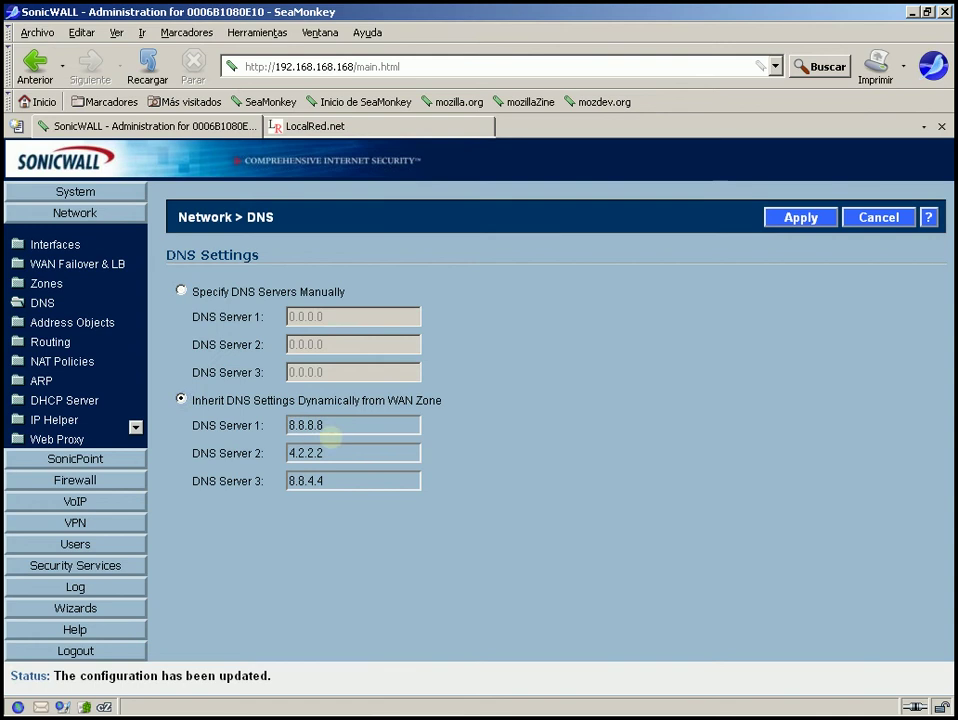
pyautogui.click(181, 290)
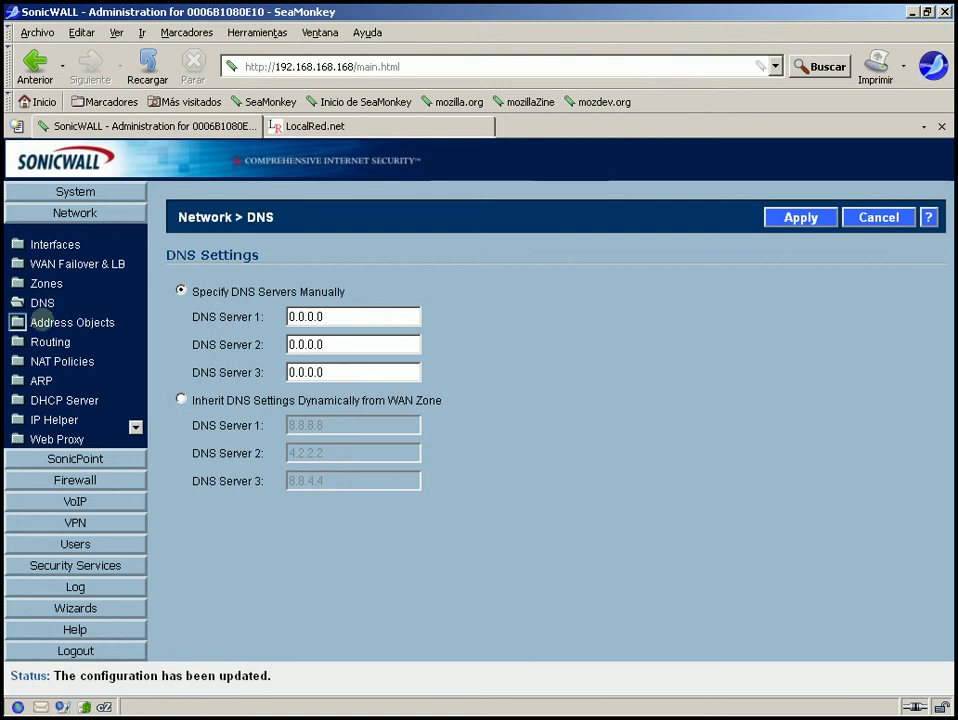
pyautogui.click(47, 322)
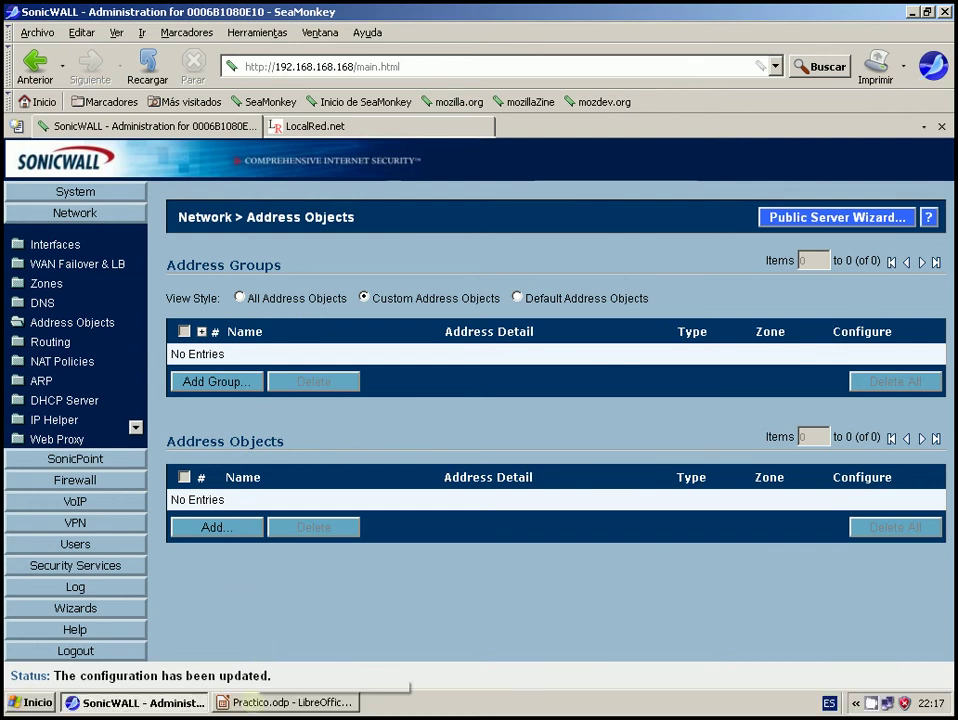
# Switch to the Practico.odp network diagram in LibreOffice Impress
pyautogui.click(261, 702)
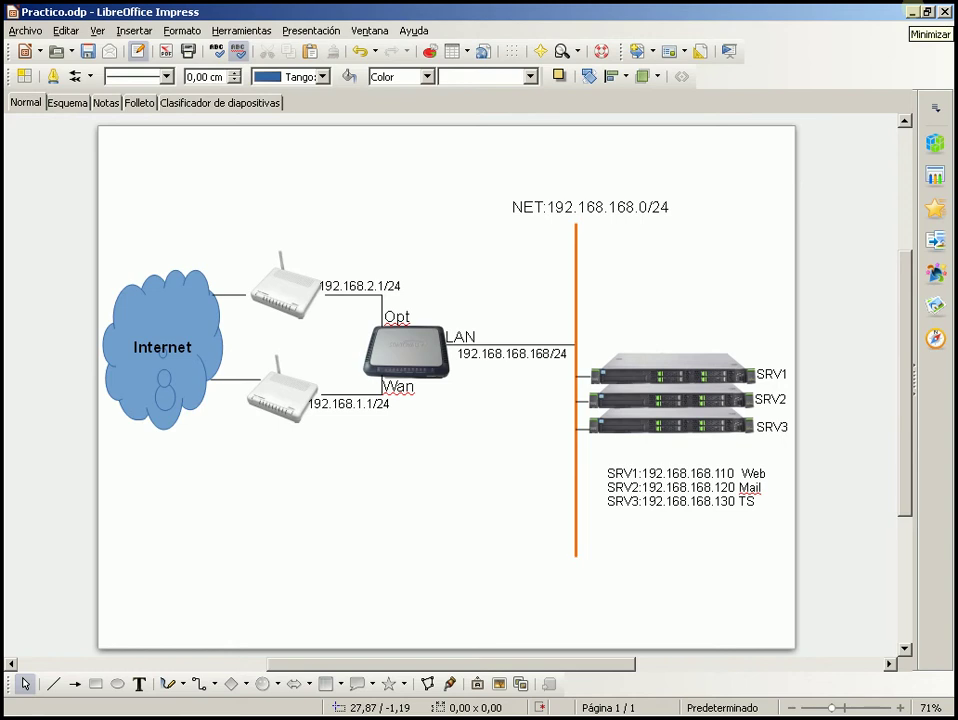
# Minimize LibreOffice Impress to return to the SonicWALL Address Objects page
pyautogui.click(912, 12)
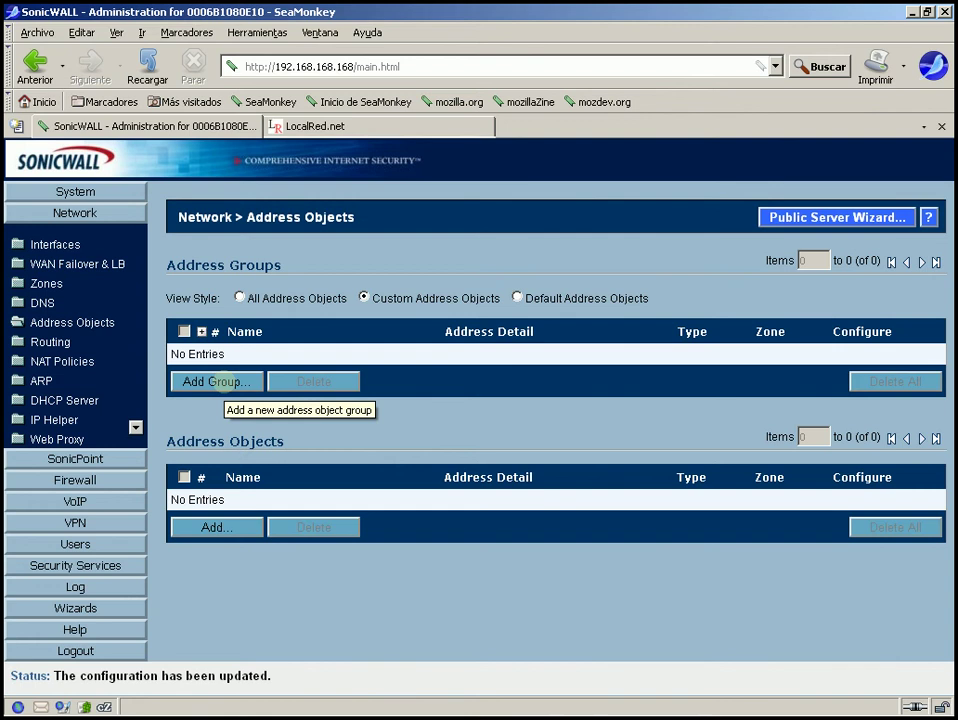
# Switch the Address Objects view to All Address Objects and scroll through the list
pyautogui.click(241, 381)
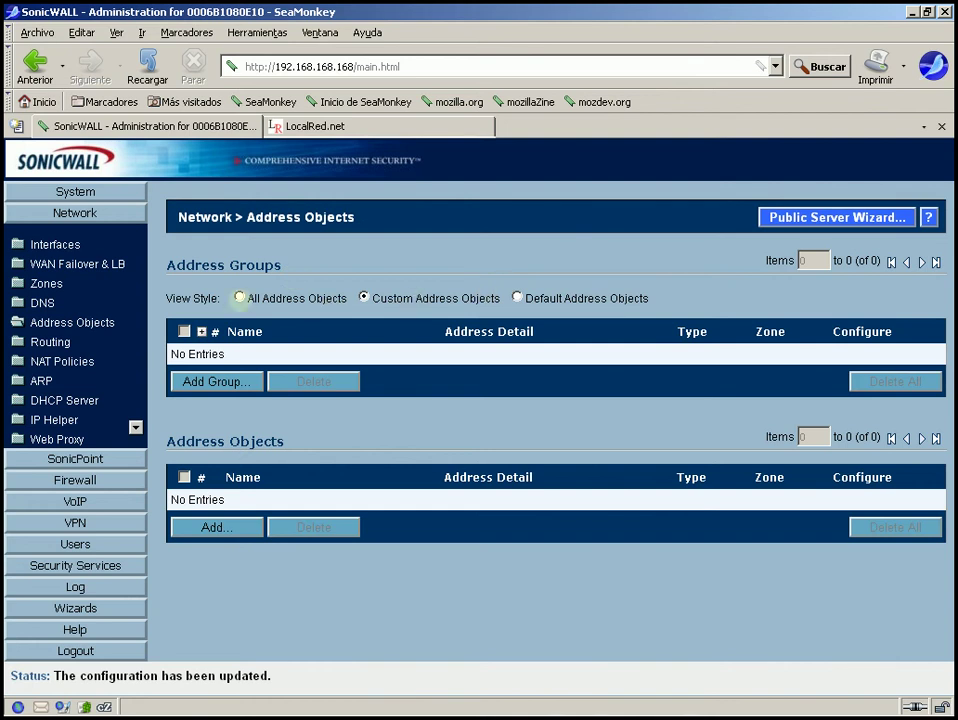
pyautogui.click(239, 297)
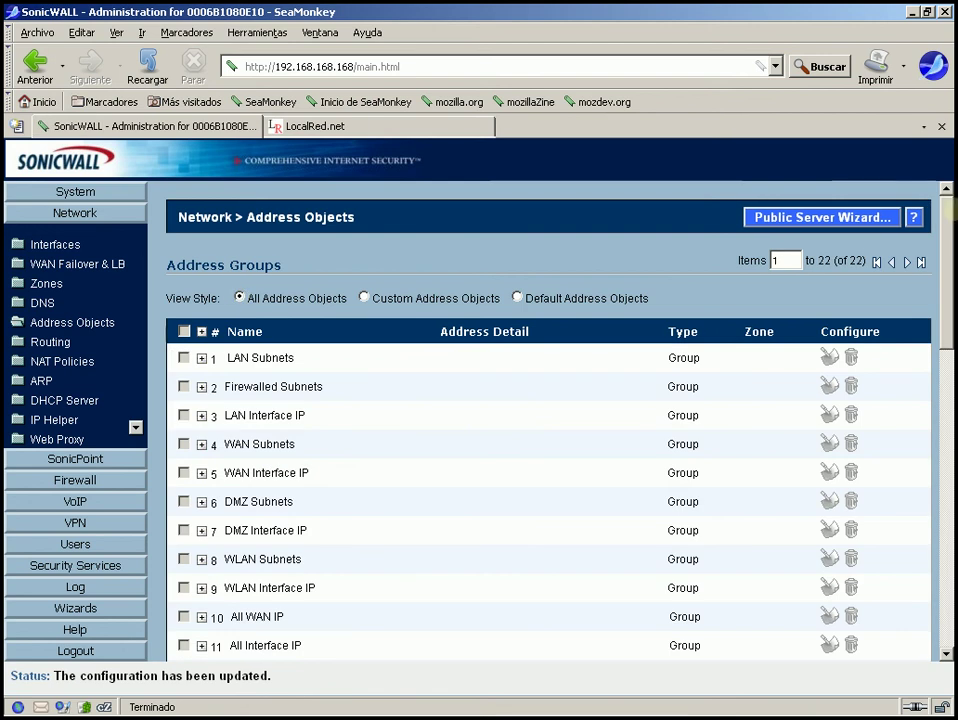
pyautogui.scroll(-2, 941, 215)
pyautogui.scroll(-8, 941, 215)
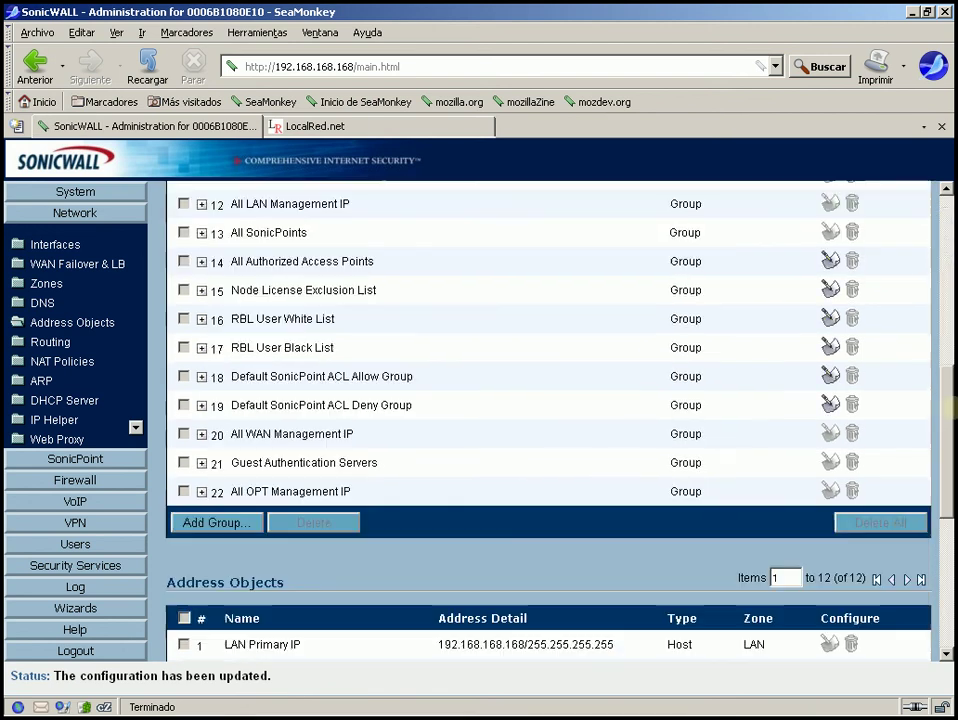
pyautogui.scroll(1, 953, 376)
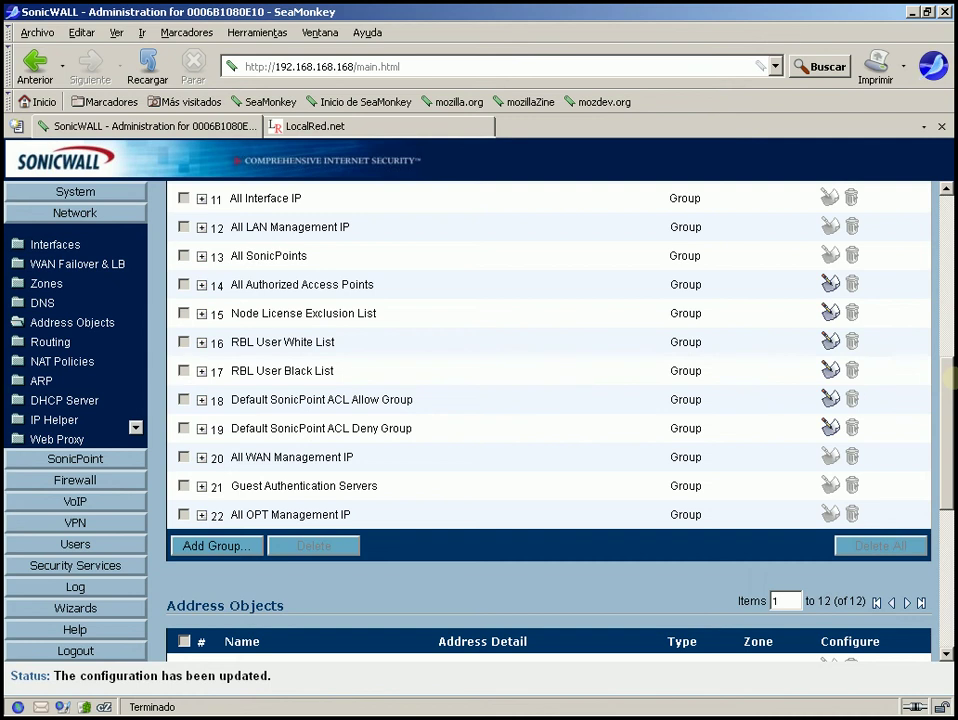
pyautogui.scroll(-8, 953, 376)
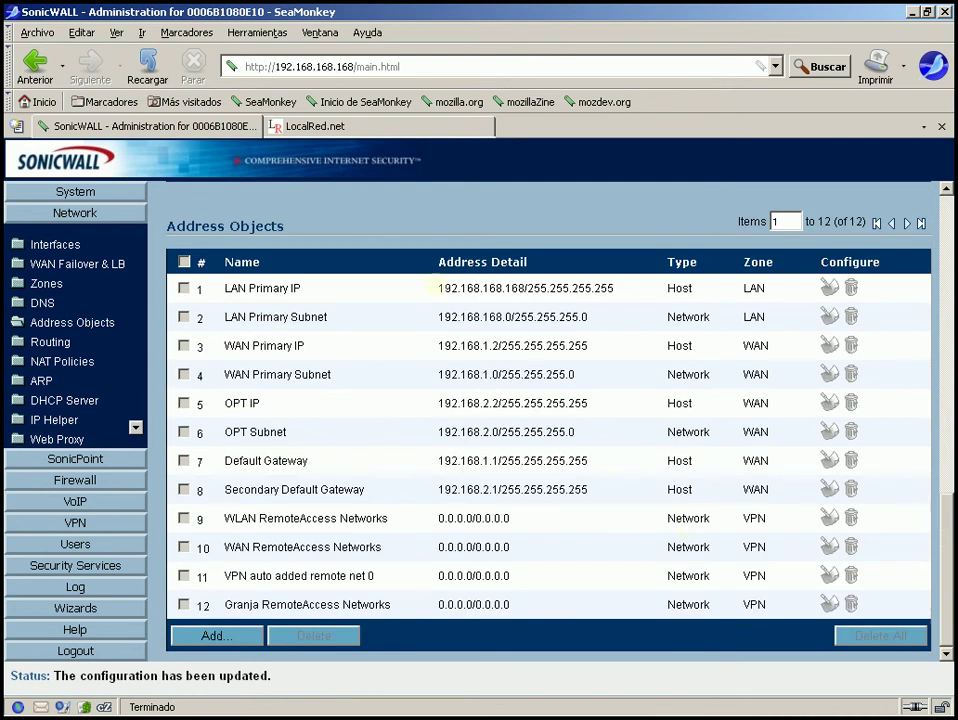
# Highlight the LAN IP/subnet entries and the OPT Host 192.168.2.2 and Network 192.168.2.0
pyautogui.moveTo(437, 288); pyautogui.dragTo(611, 318)
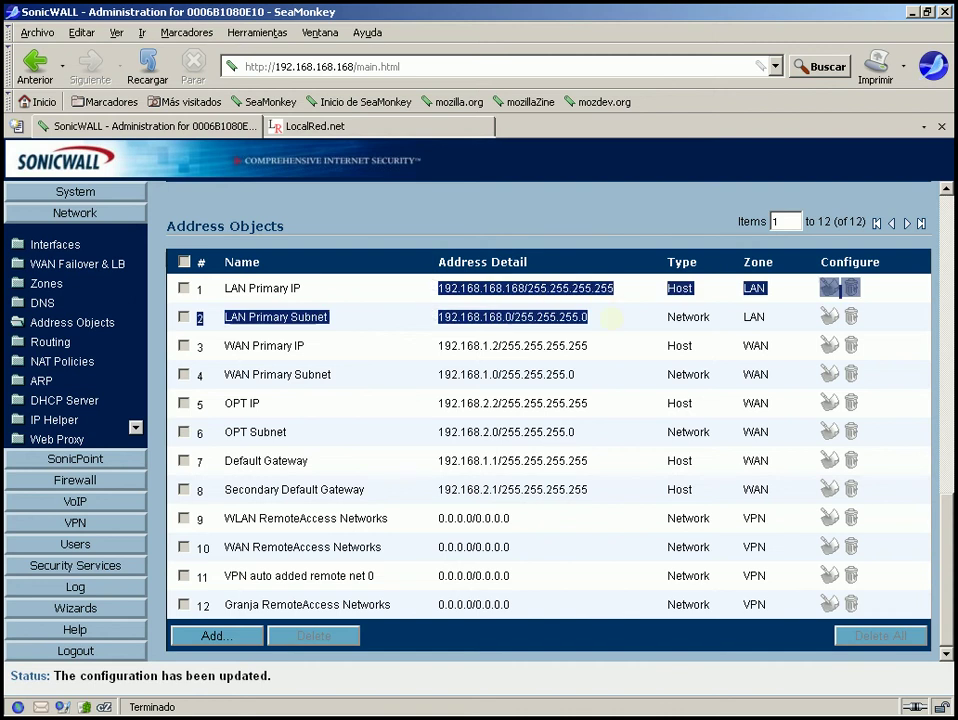
pyautogui.click(611, 318)
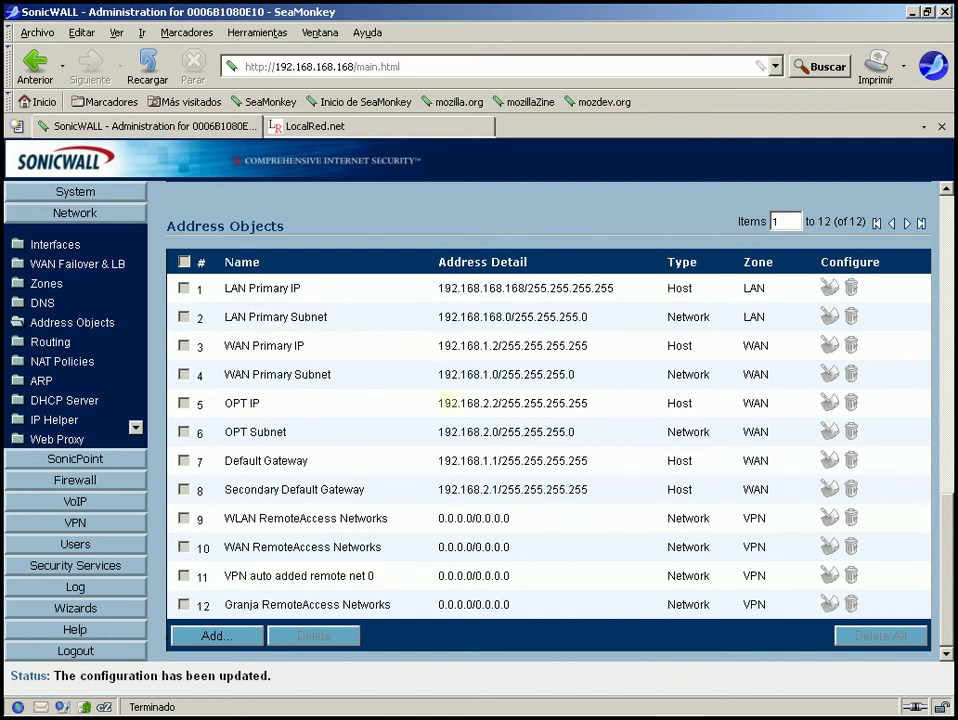
pyautogui.moveTo(440, 403); pyautogui.dragTo(589, 400)
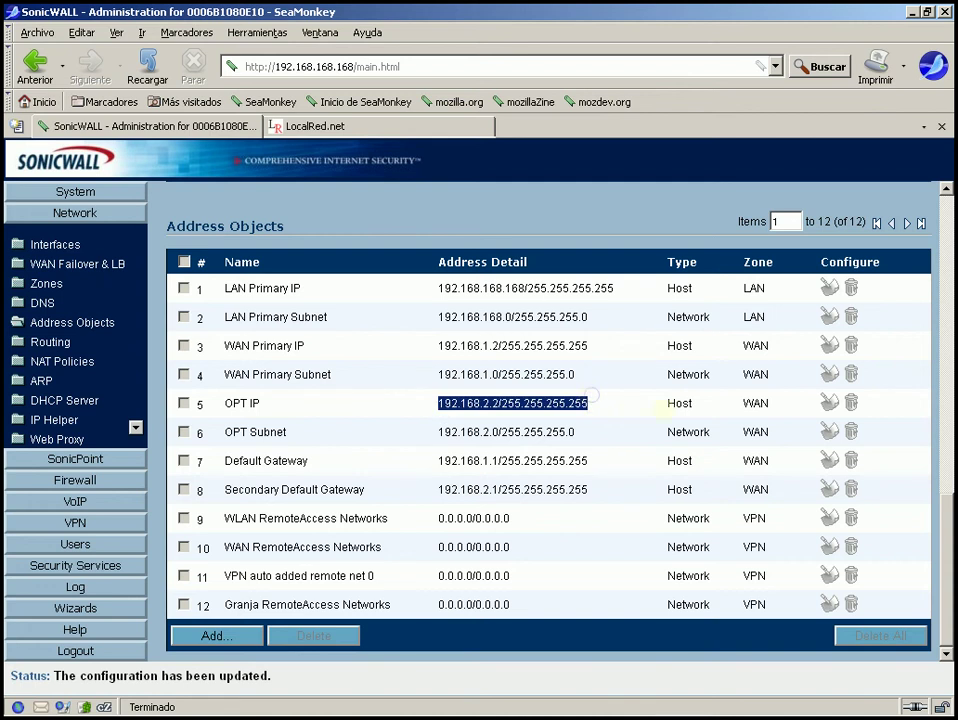
pyautogui.click(663, 404)
pyautogui.moveTo(663, 404); pyautogui.dragTo(722, 398)
pyautogui.moveTo(662, 437); pyautogui.dragTo(714, 440)
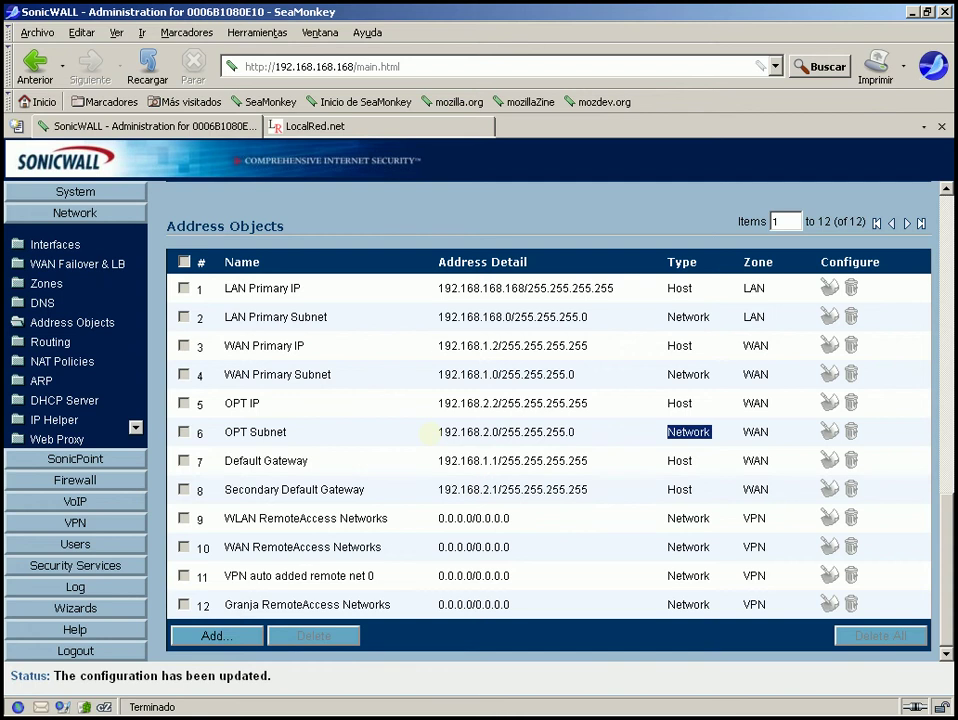
pyautogui.moveTo(430, 433); pyautogui.dragTo(583, 434)
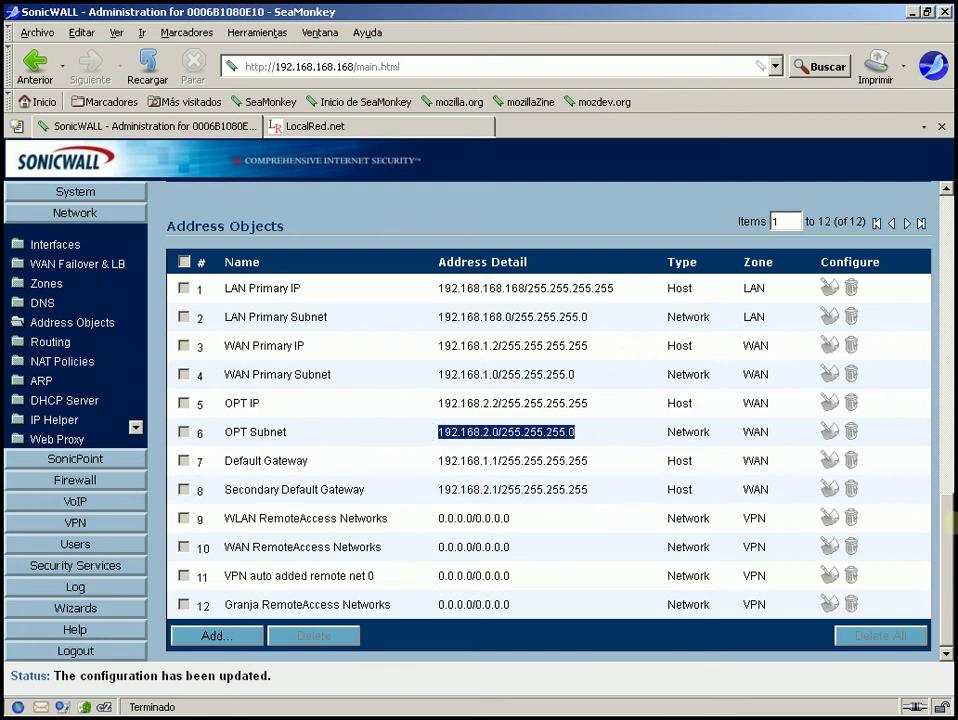
pyautogui.moveTo(944, 532); pyautogui.dragTo(930, 205)
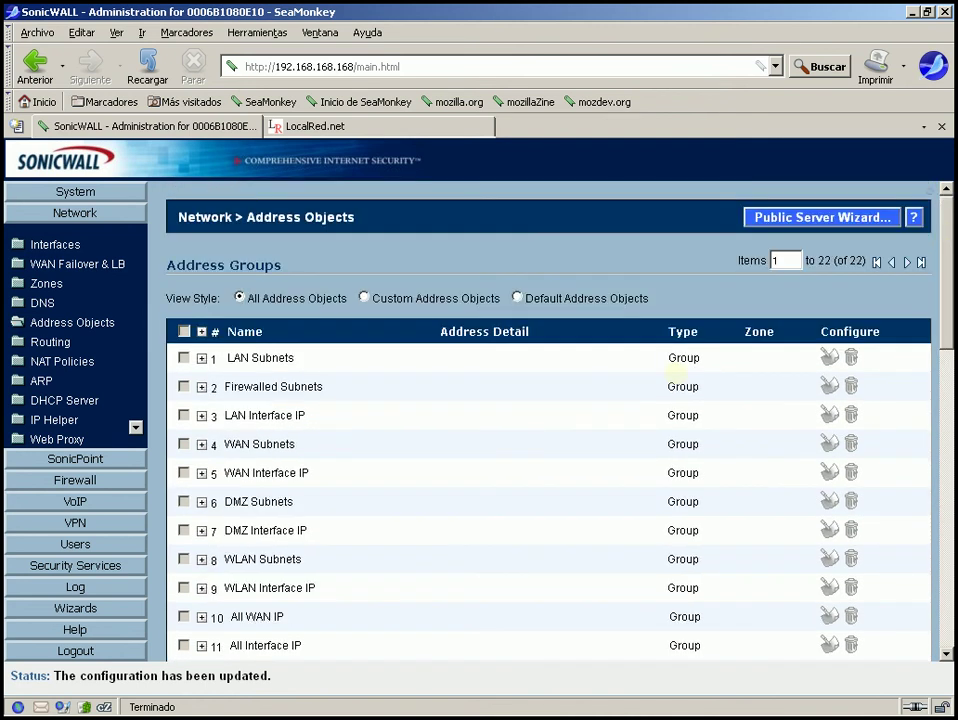
# Switch to Custom Address Objects and add LAN Host SRV1 at 192.168.168.110
pyautogui.click(364, 298)
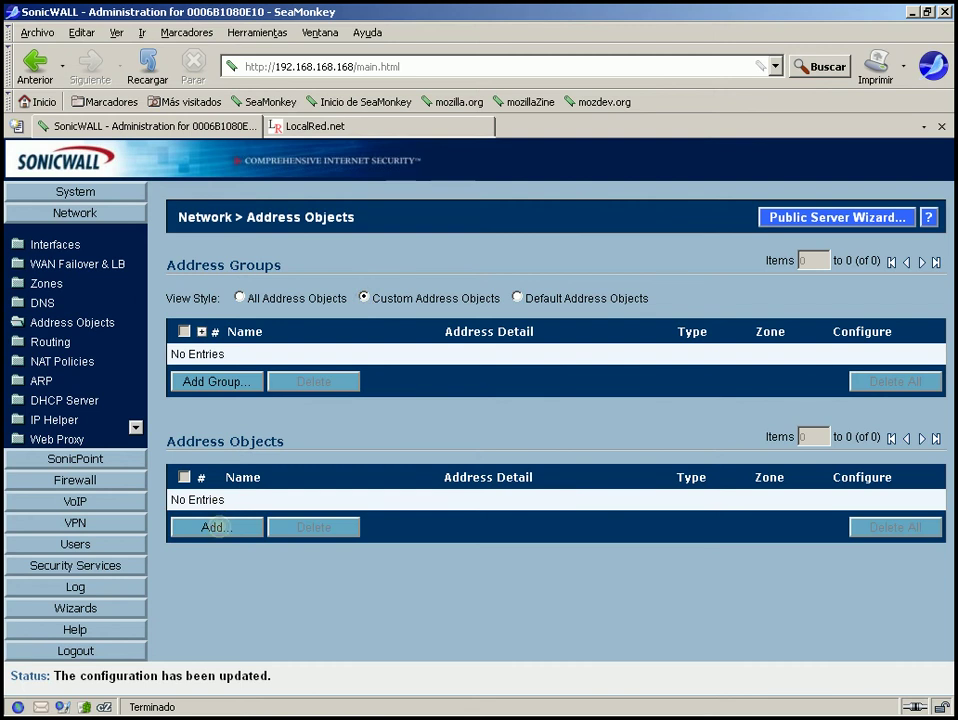
pyautogui.click(216, 527)
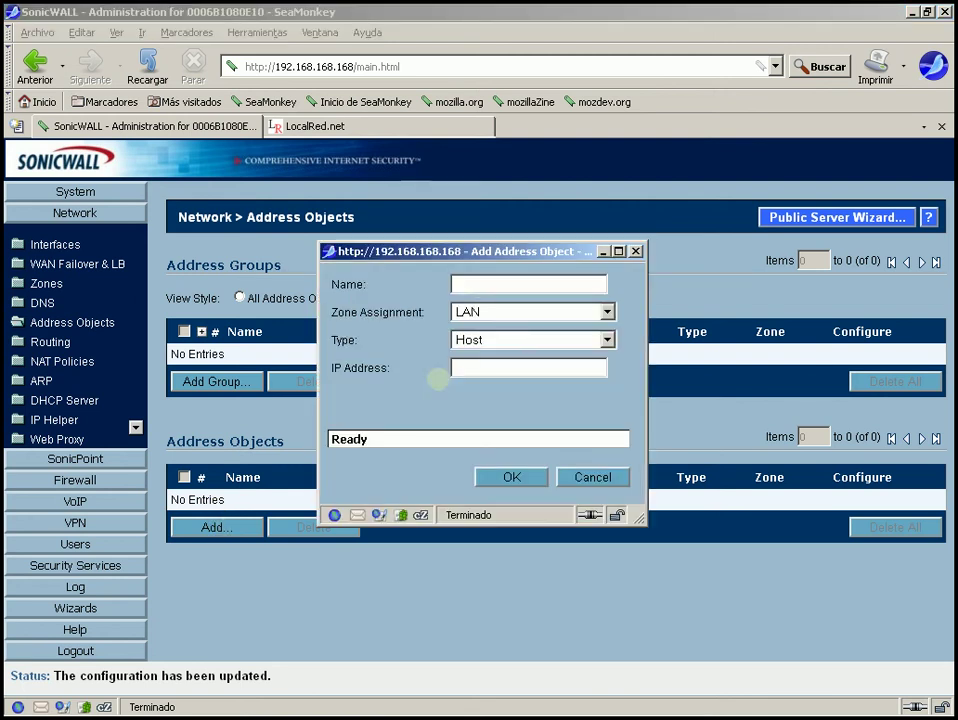
pyautogui.click(467, 286)
pyautogui.write('SRV')
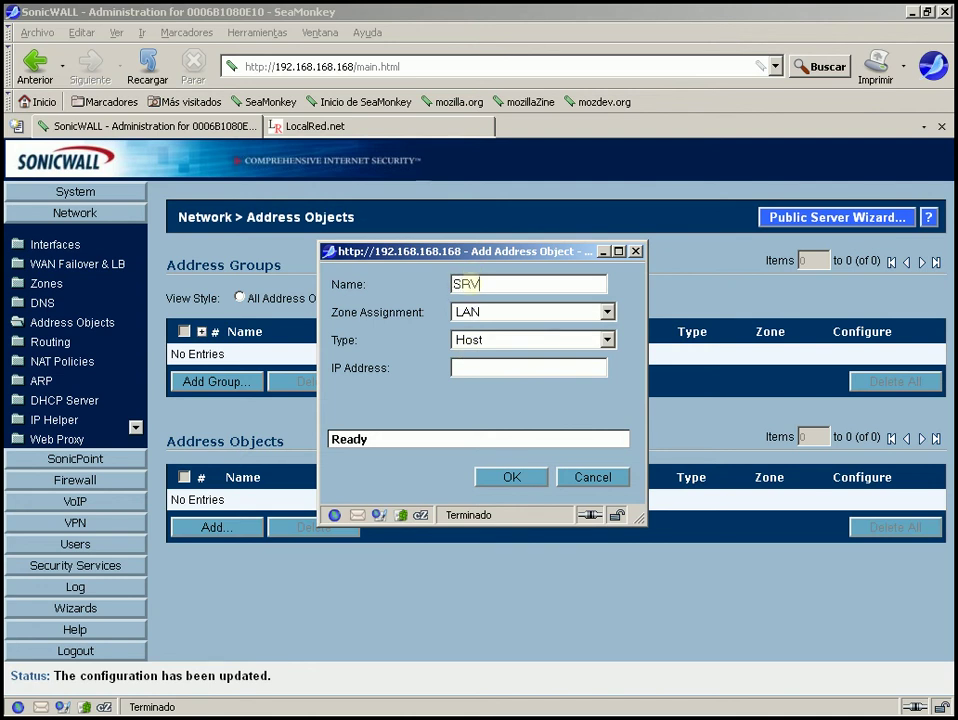
pyautogui.write('1')
pyautogui.click(500, 311)
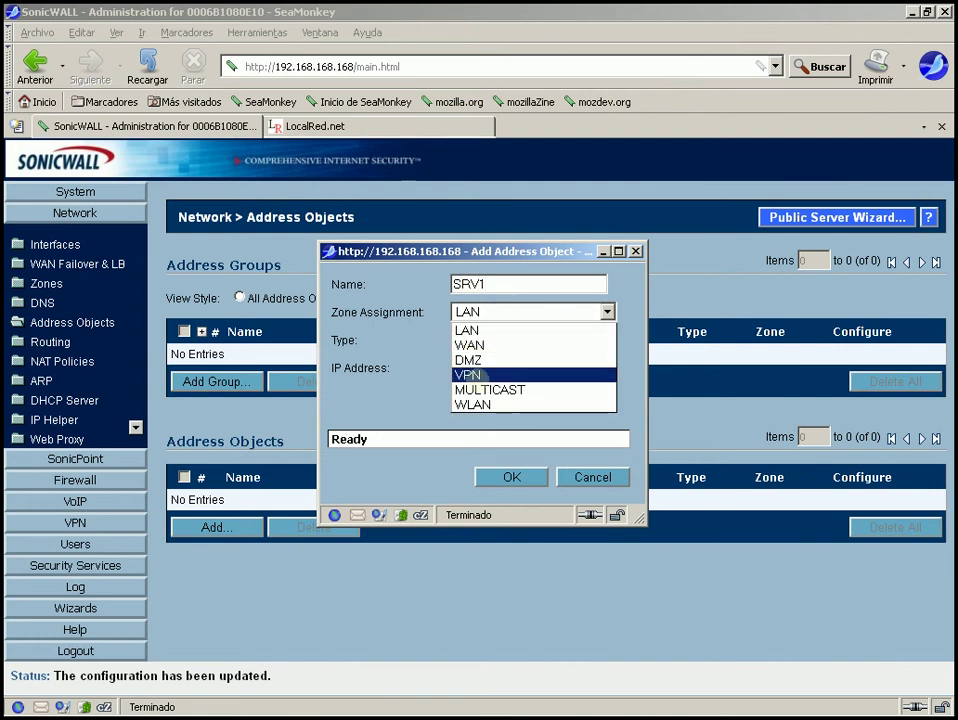
pyautogui.click(490, 312)
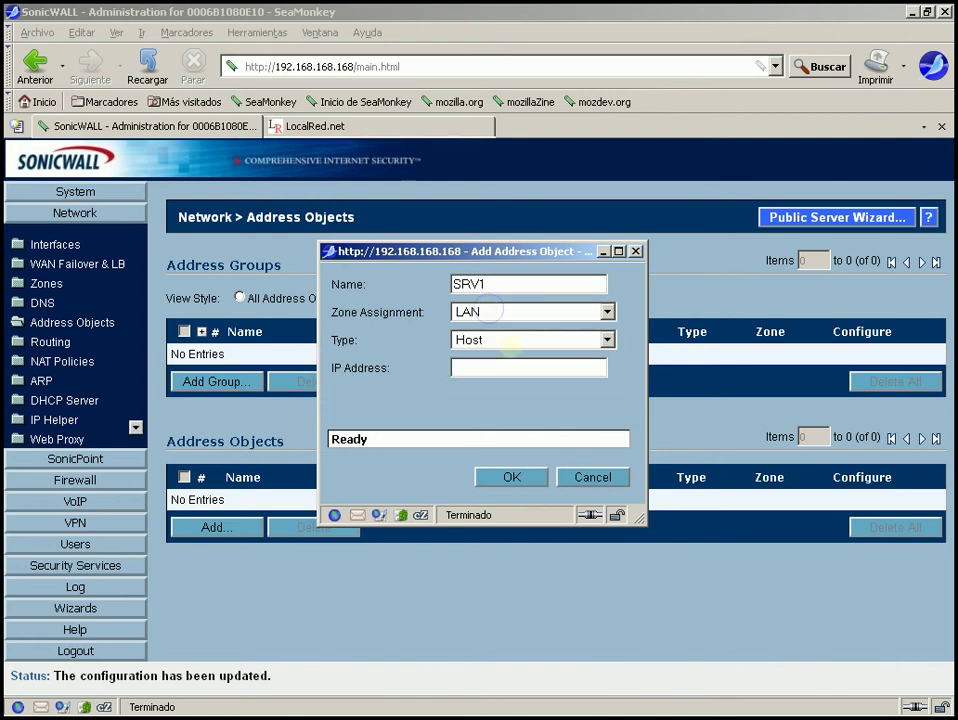
pyautogui.click(508, 342)
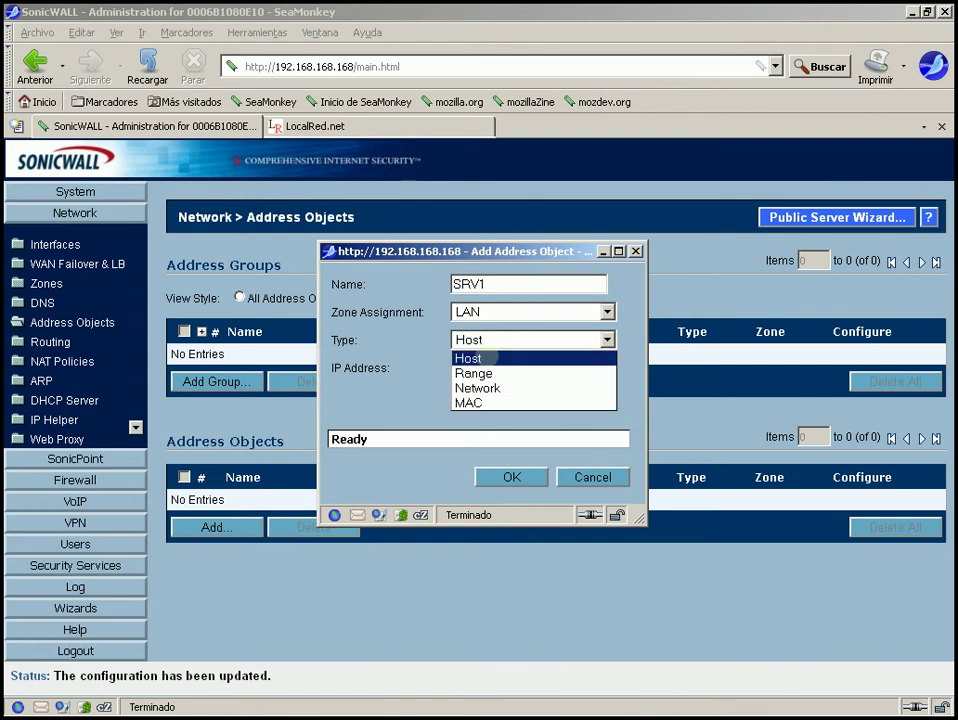
pyautogui.click(485, 357)
pyautogui.click(477, 367)
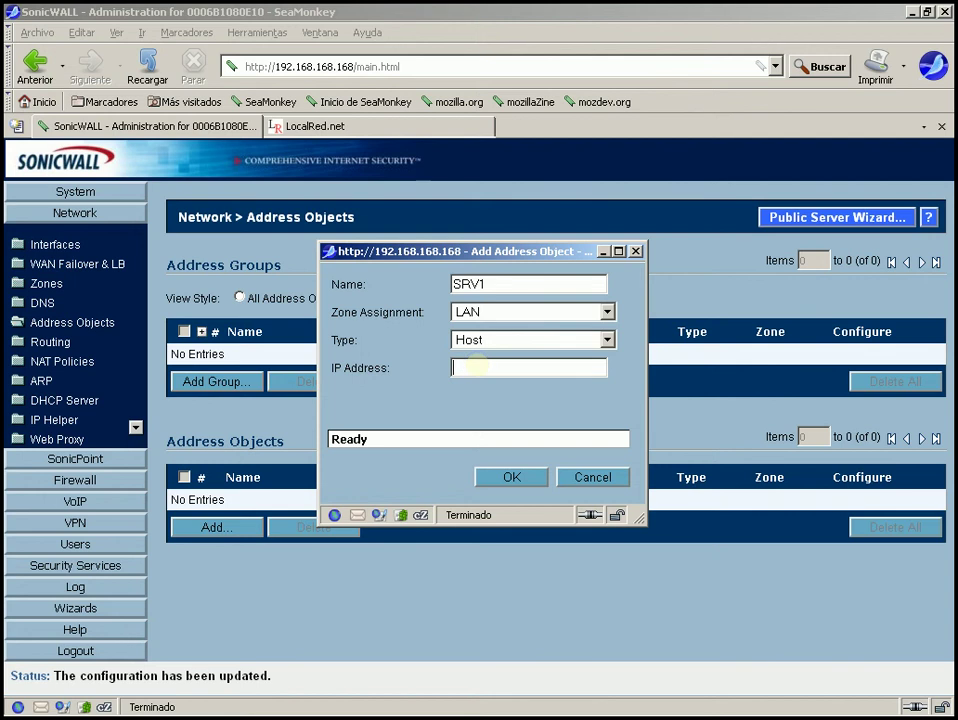
pyautogui.write('192.168.168.110')
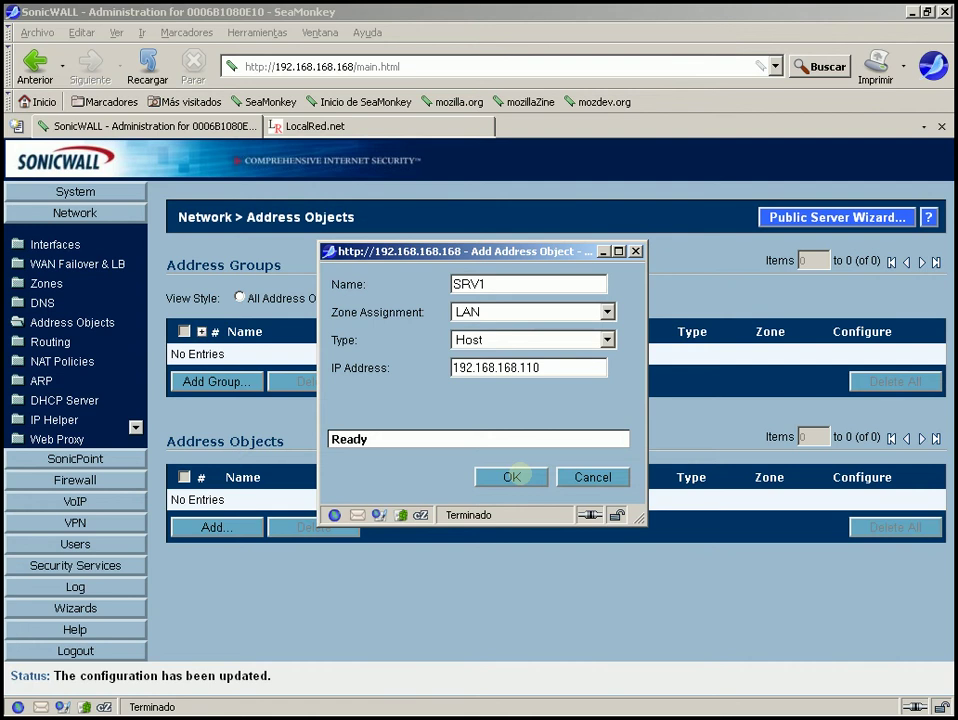
pyautogui.click(512, 476)
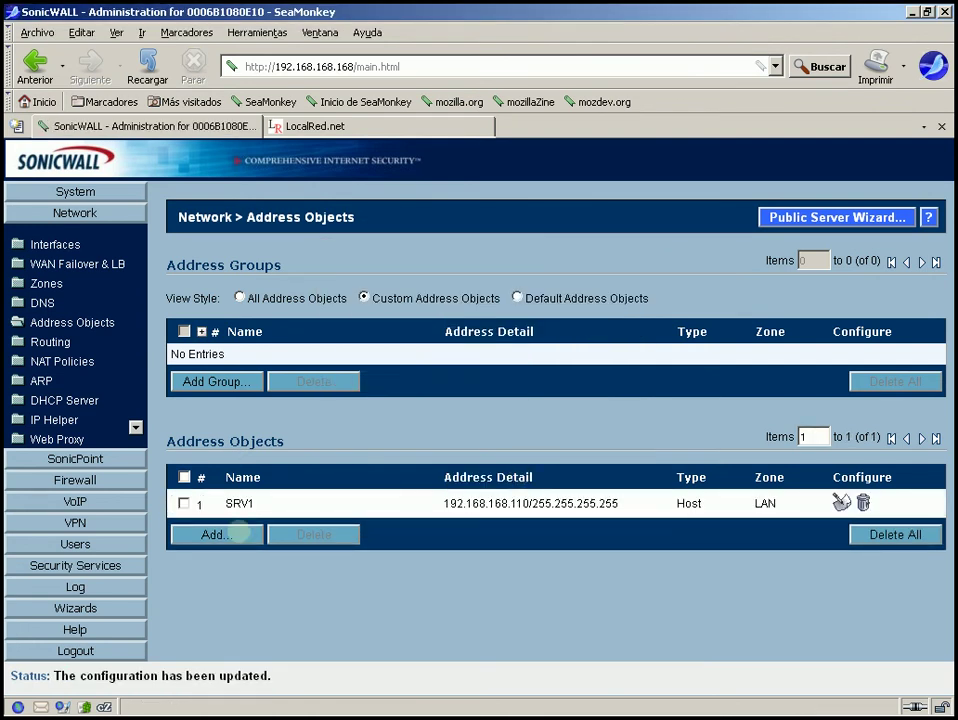
# Add LAN host address object SRV2 at 192.168.168.120
pyautogui.click(236, 534)
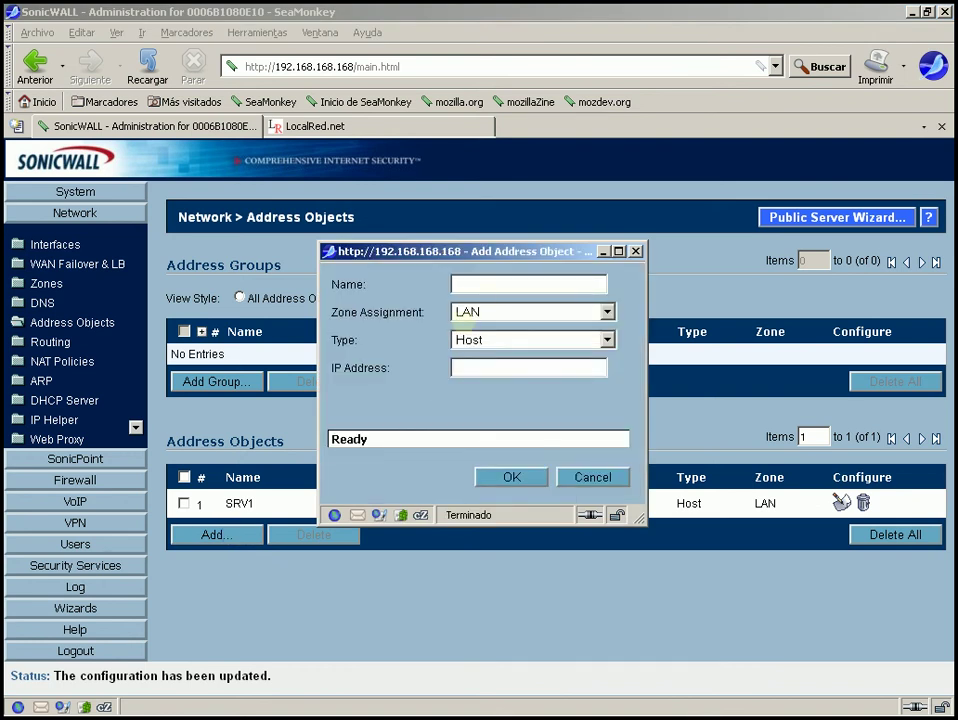
pyautogui.click(491, 283)
pyautogui.write('SRV2')
pyautogui.click(481, 370)
pyautogui.write('1')
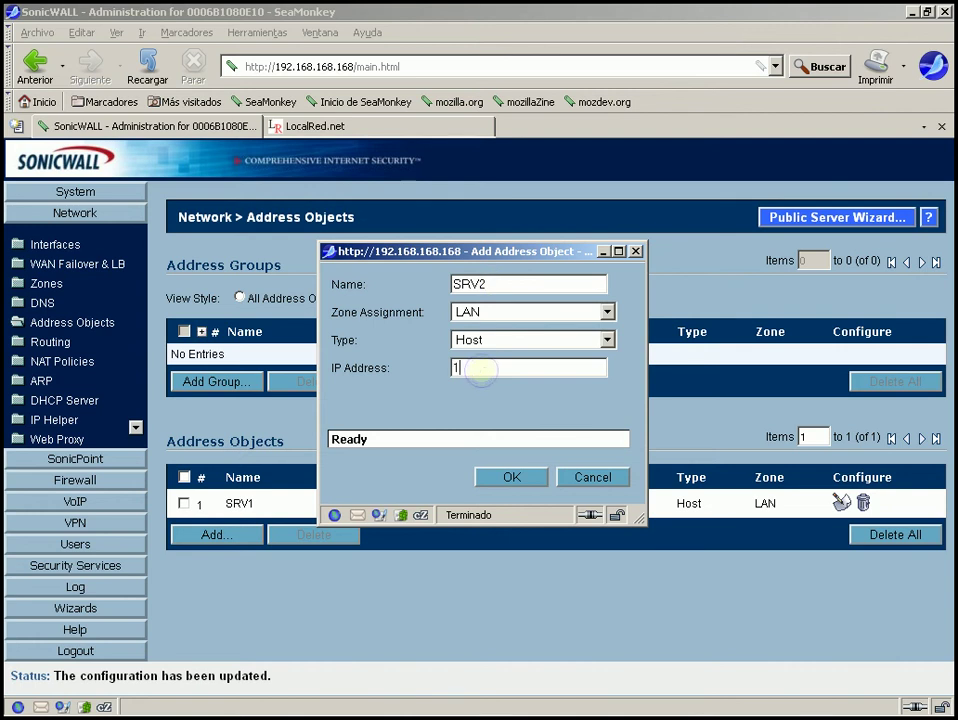
pyautogui.write('92.168.168.120')
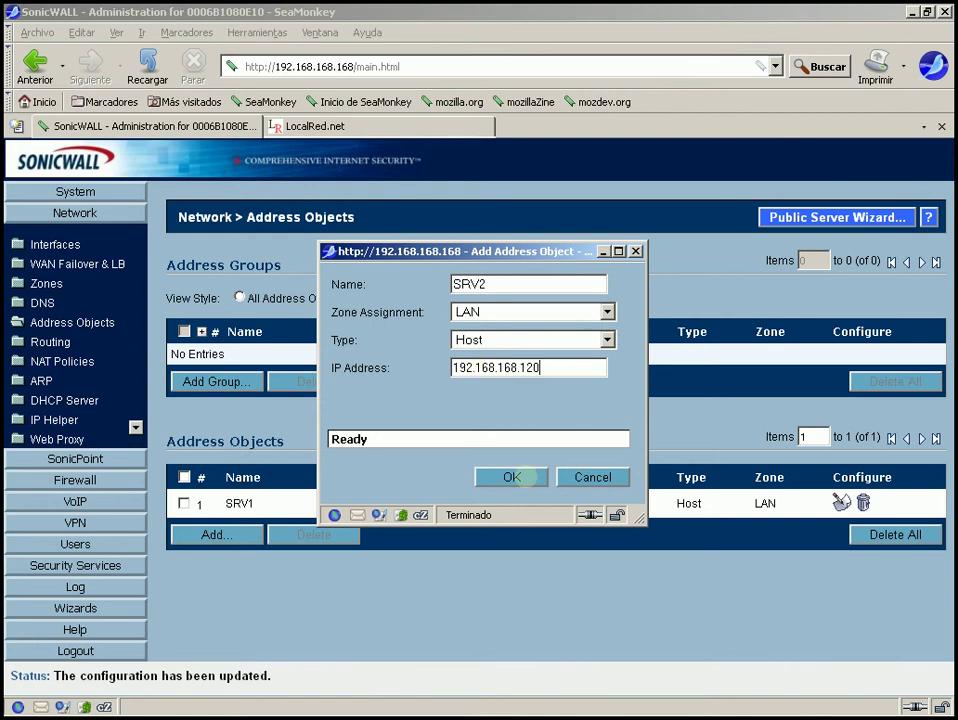
pyautogui.click(511, 477)
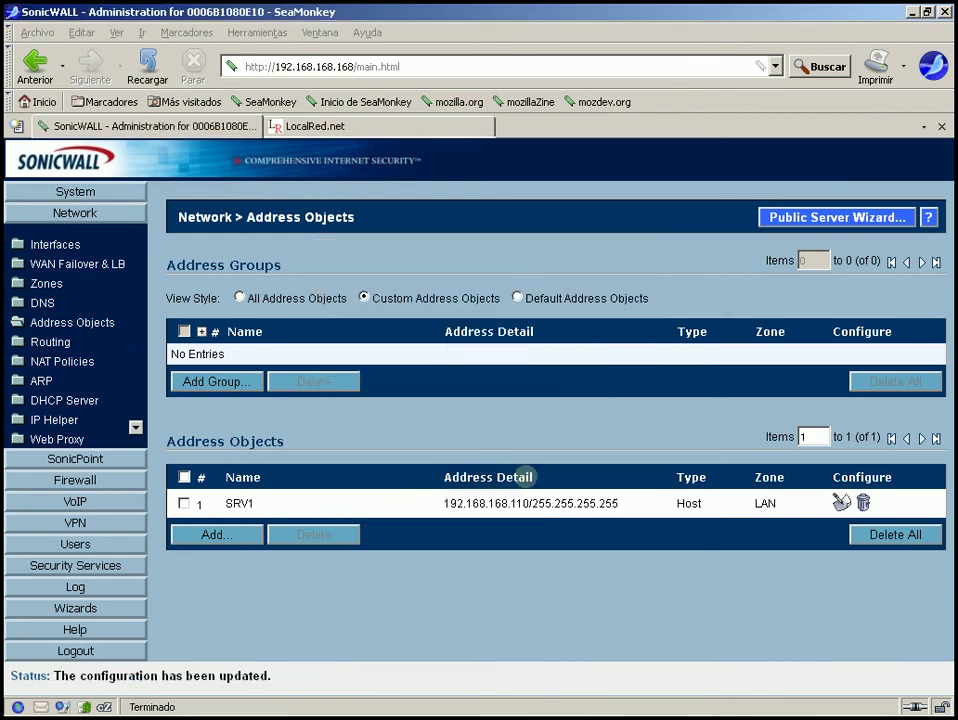
# Add LAN host address object SRV3 at 192.168.168.130
pyautogui.click(216, 563)
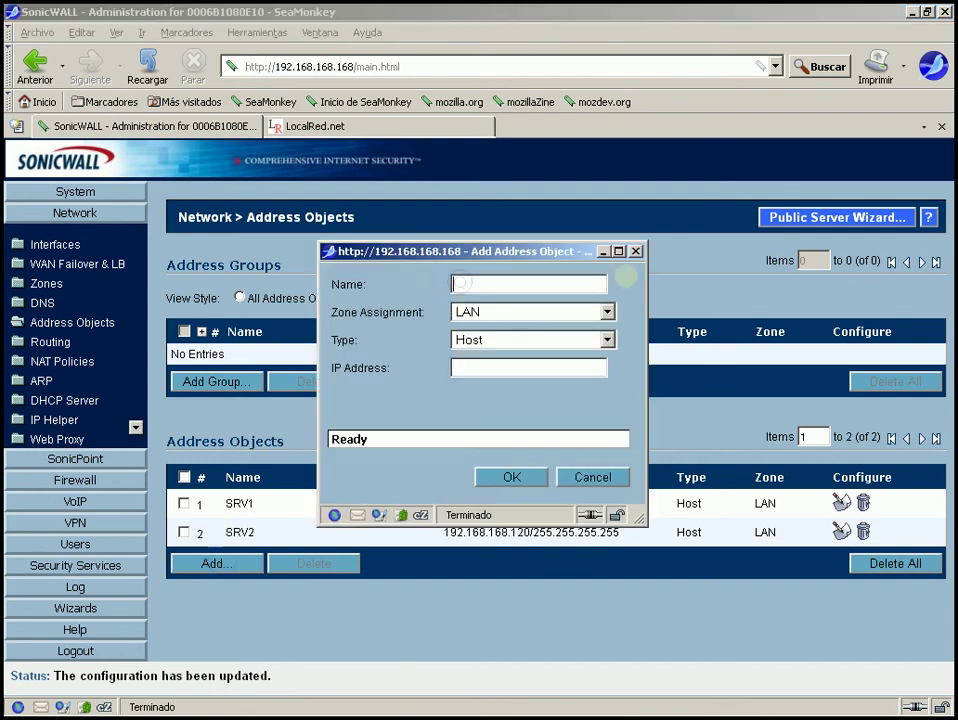
pyautogui.write('SRV3')
pyautogui.click(537, 368)
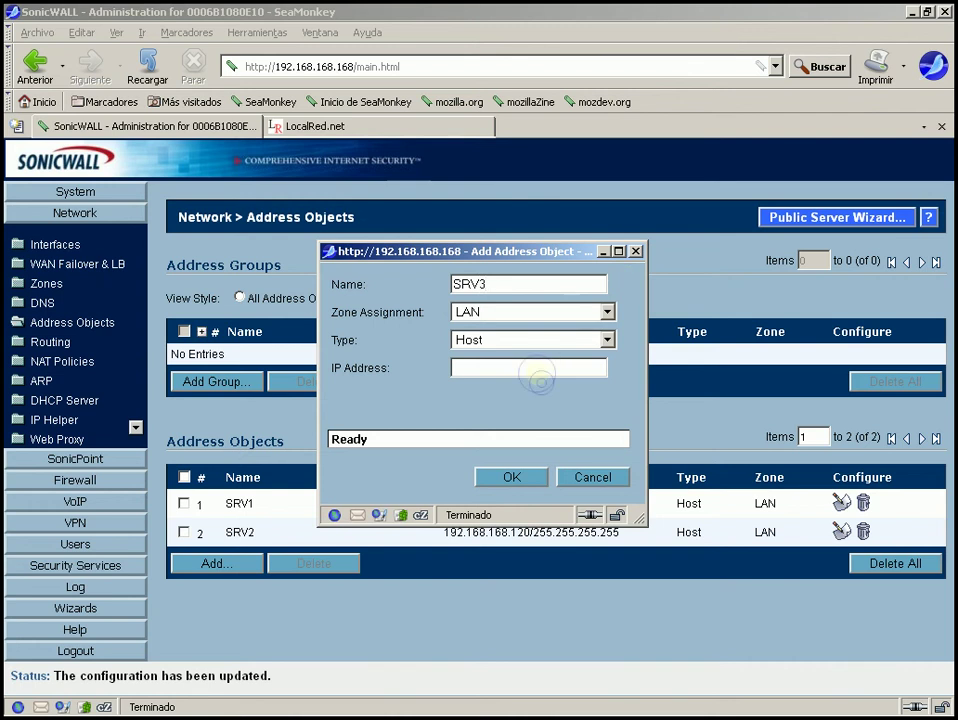
pyautogui.write('192.168.168.130')
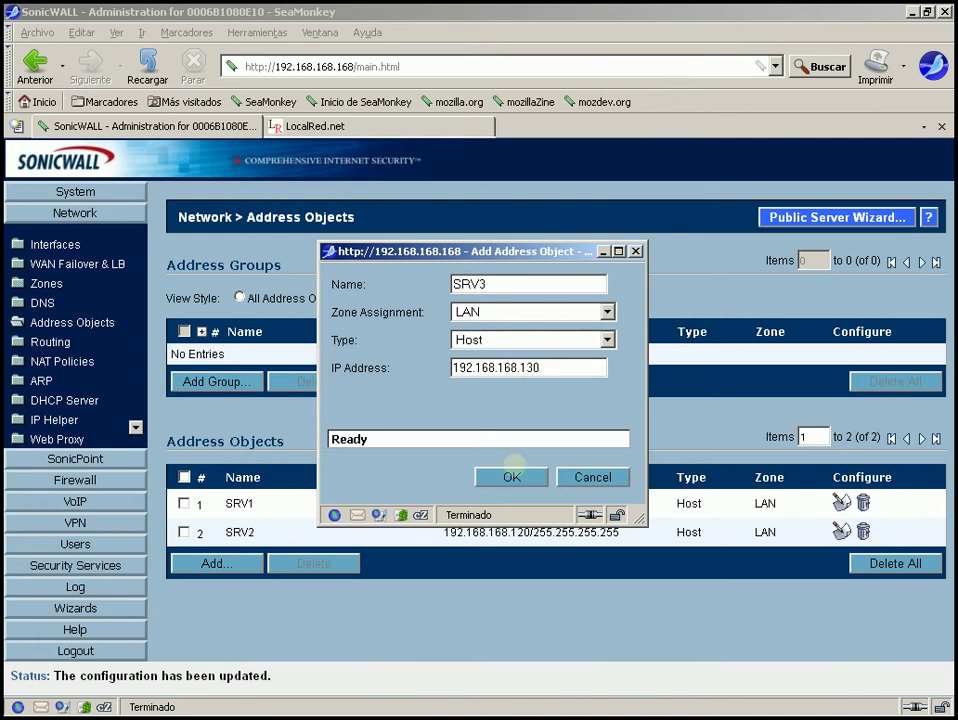
pyautogui.click(511, 476)
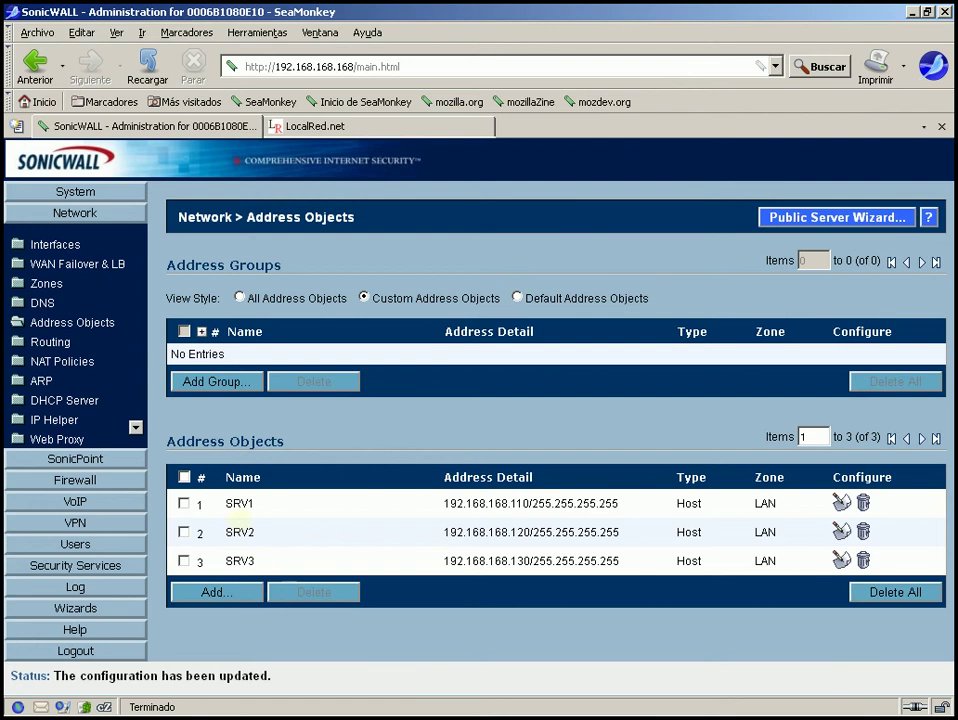
# Name a new address group SRV-Wans, move SRV1 and SRV2 into its members, and save
pyautogui.click(246, 382)
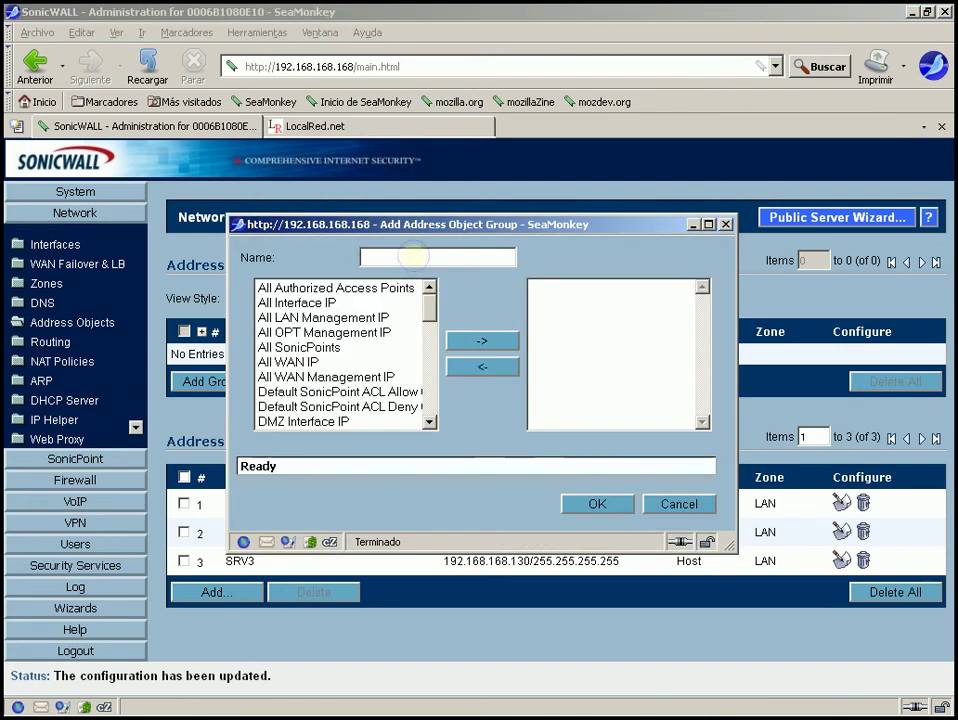
pyautogui.write('SR')
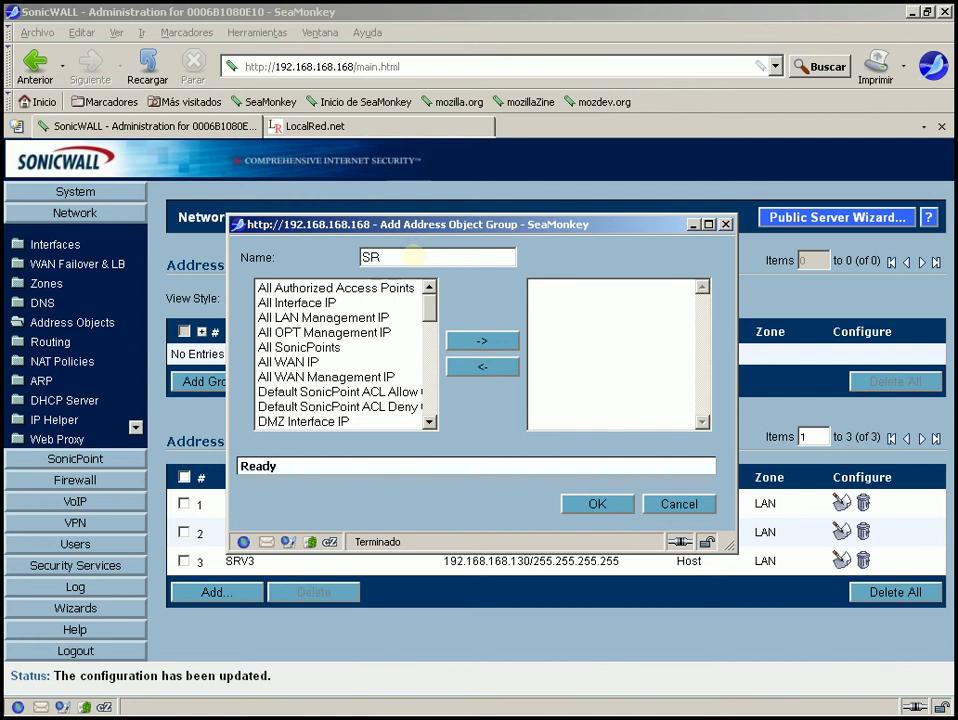
pyautogui.write('V-Wan')
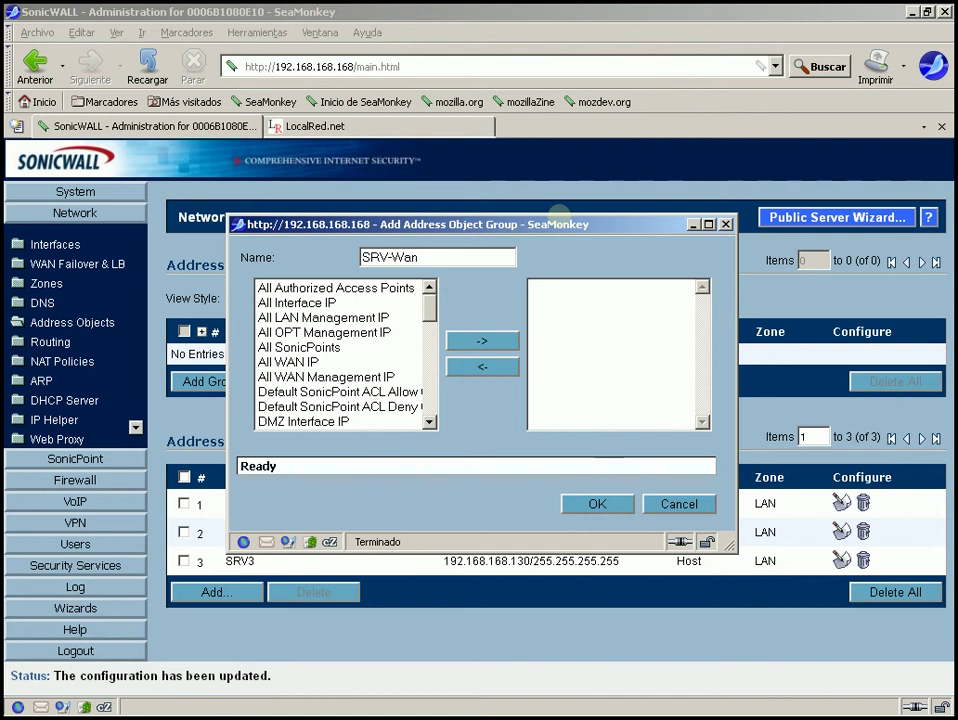
pyautogui.write('s')
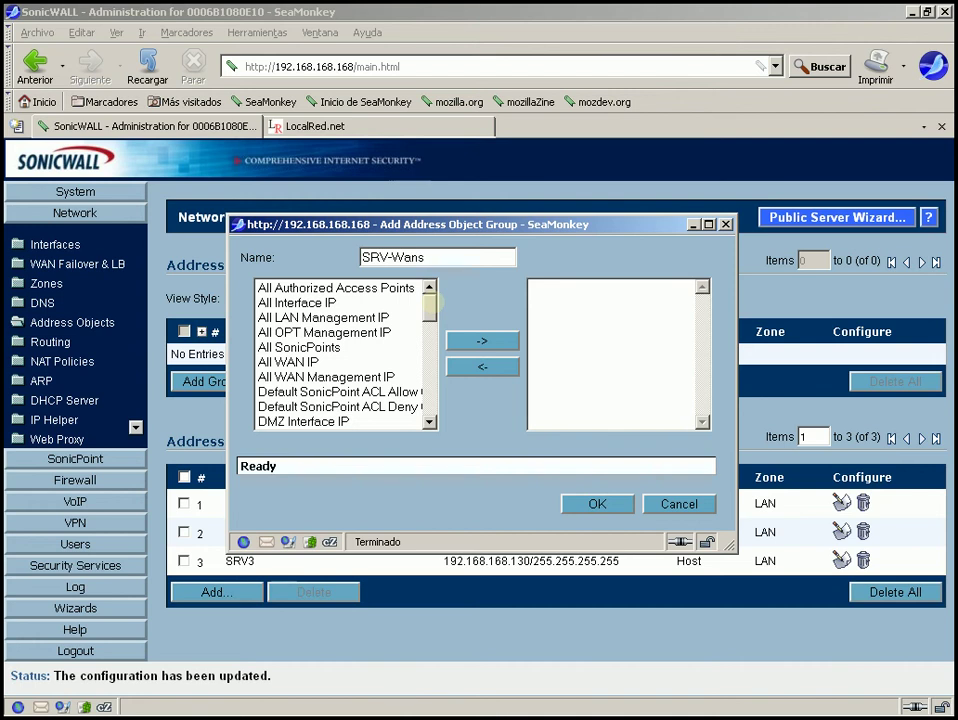
pyautogui.click(431, 299)
pyautogui.moveTo(431, 302); pyautogui.dragTo(431, 395)
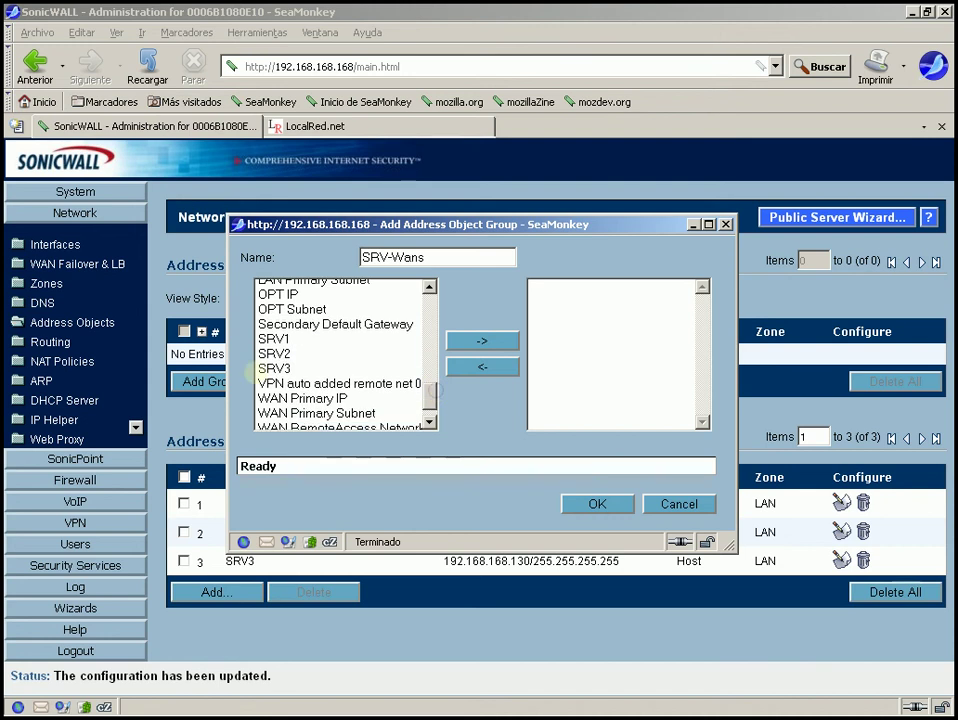
pyautogui.click(272, 339)
pyautogui.click(481, 341)
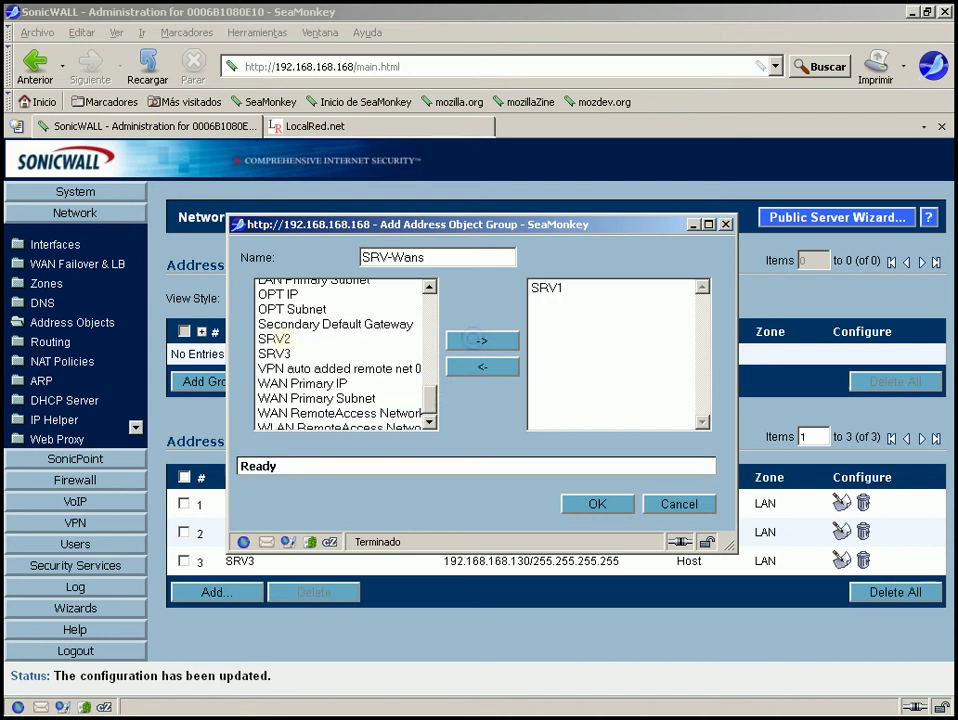
pyautogui.click(275, 339)
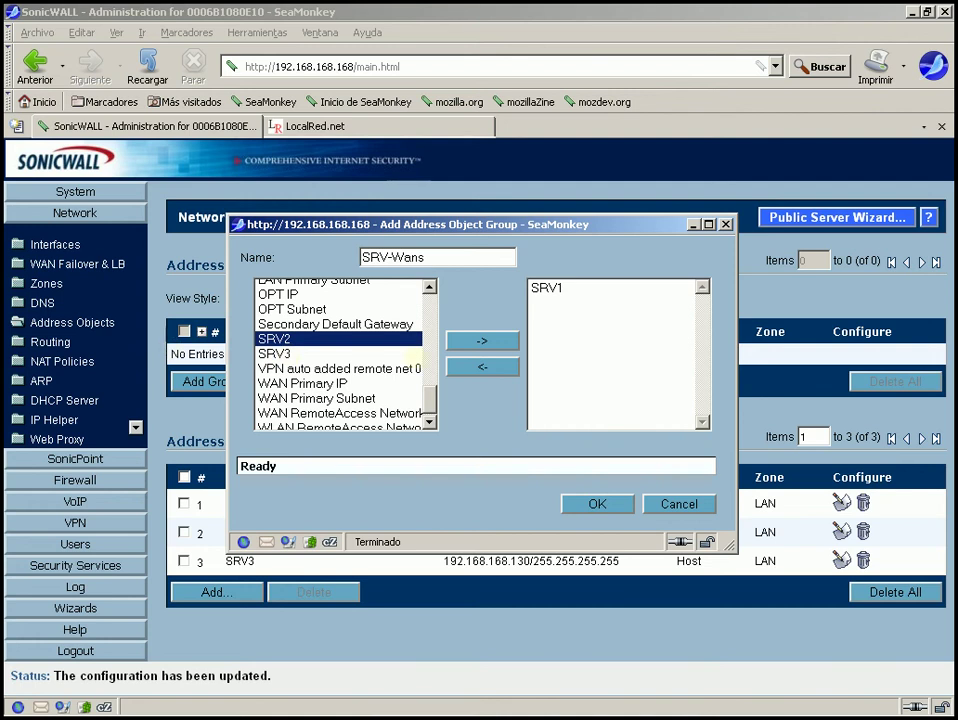
pyautogui.click(481, 341)
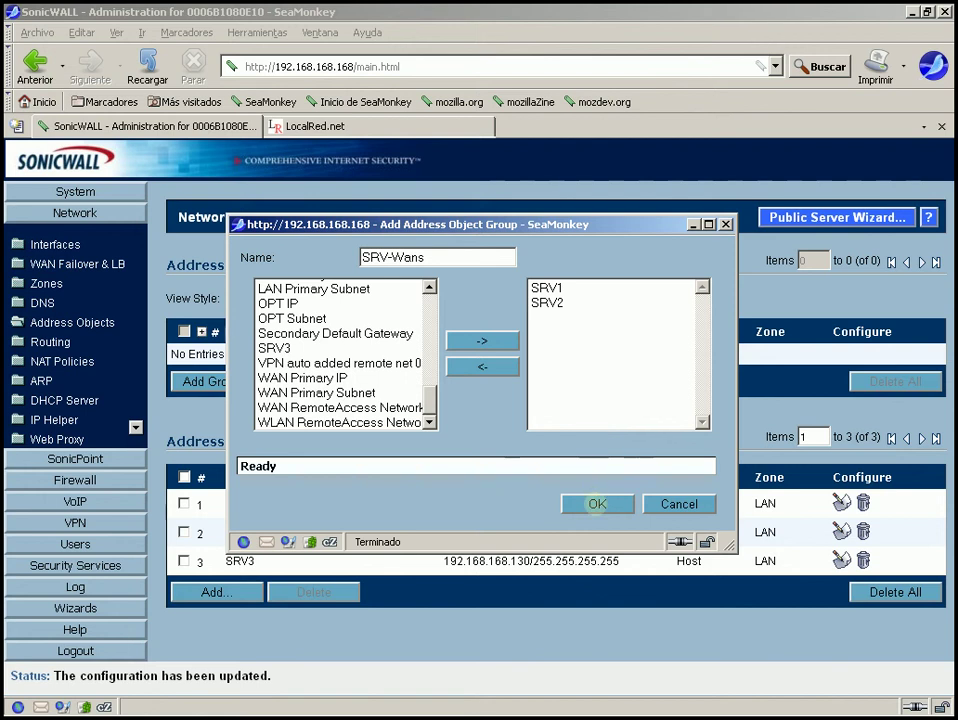
pyautogui.click(597, 504)
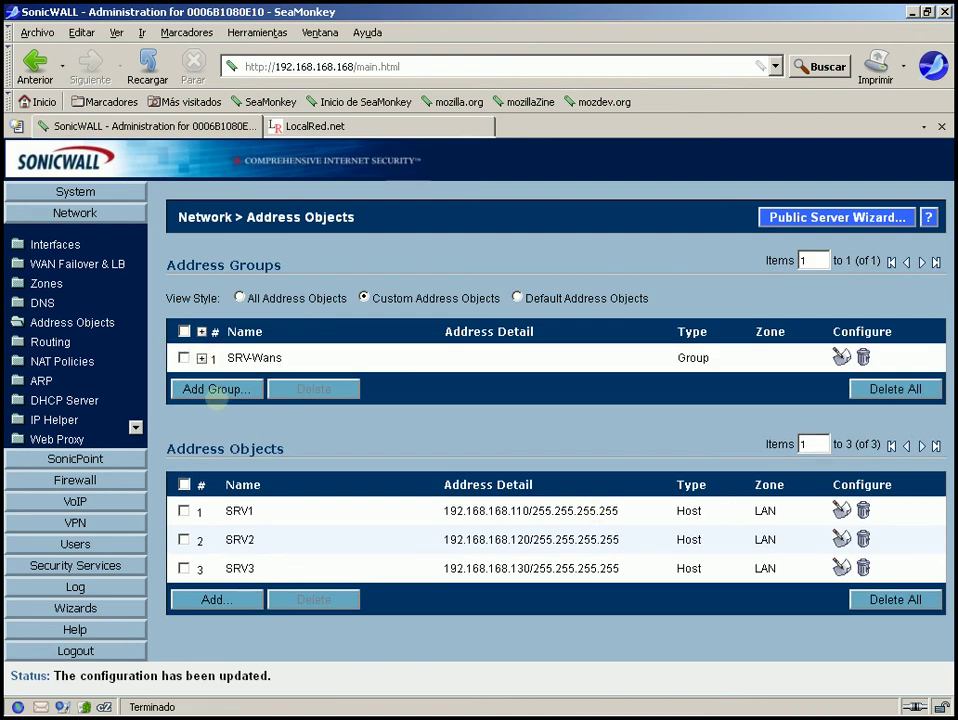
pyautogui.click(202, 357)
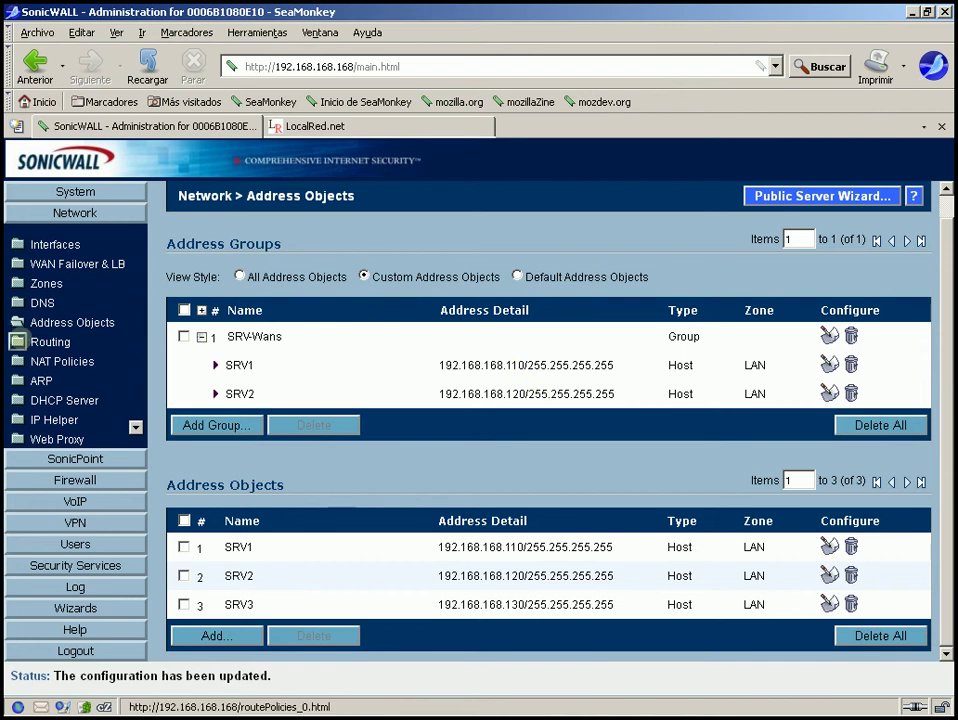
pyautogui.click(17, 341)
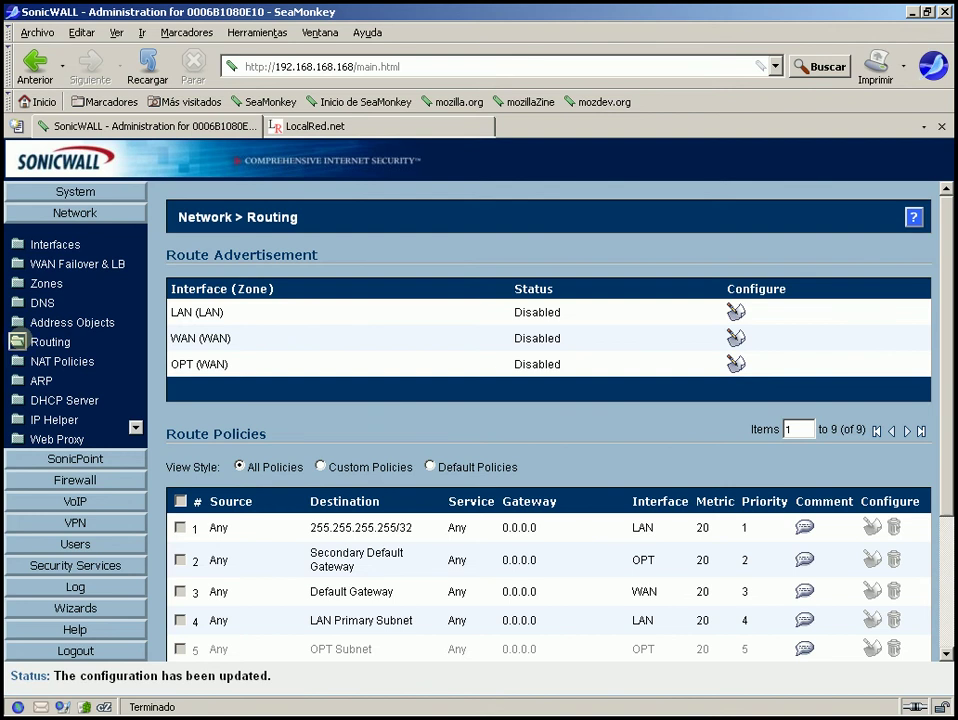
pyautogui.click(17, 322)
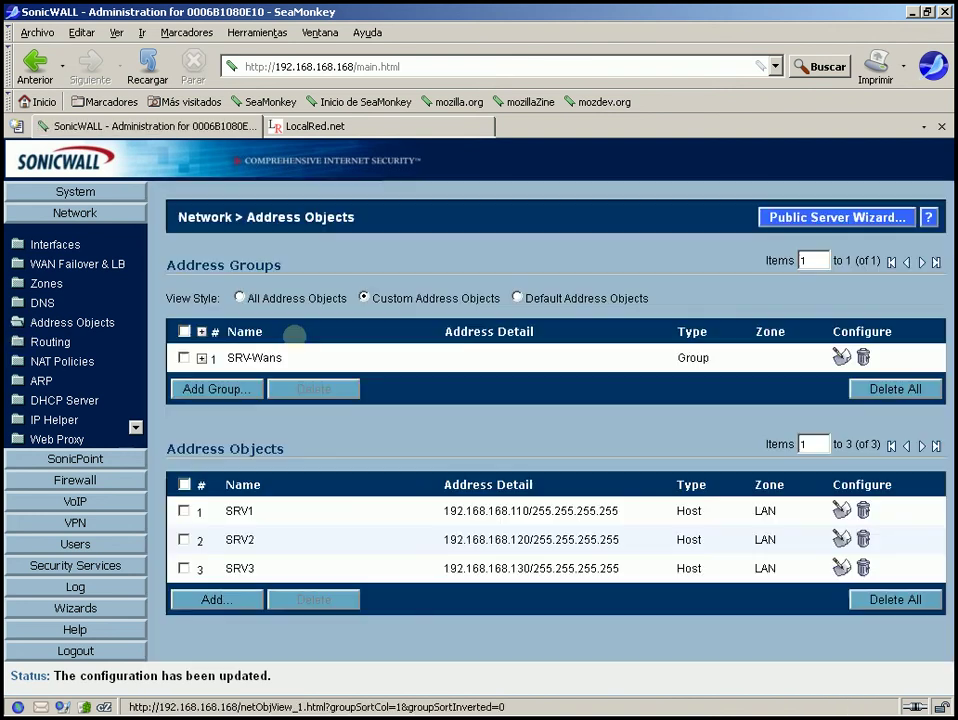
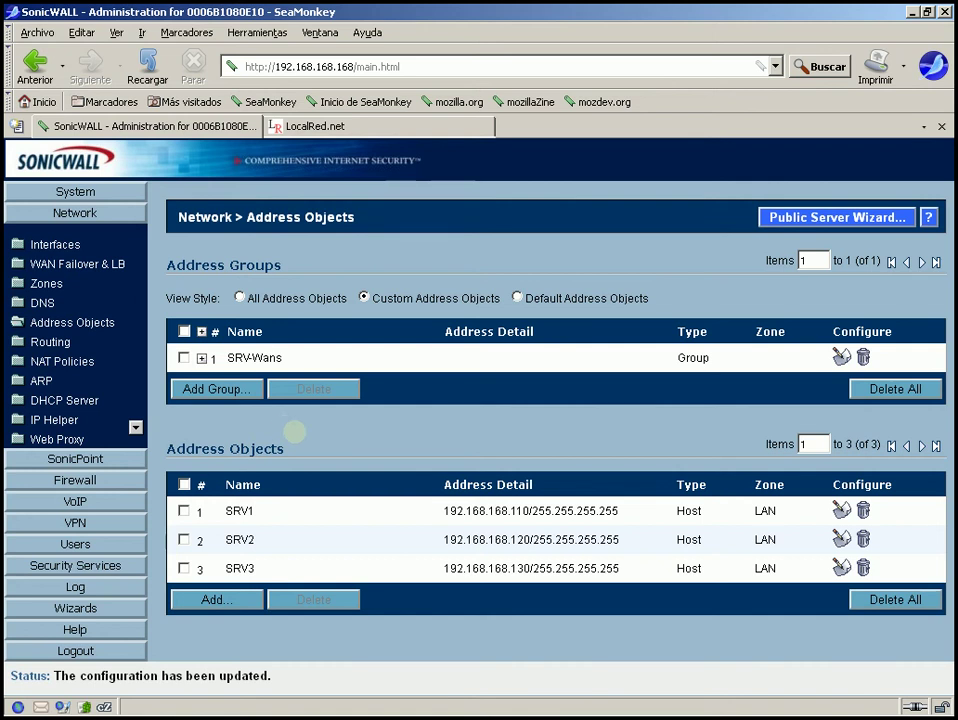
# Open the Network > Routing page and scroll through the Route Policies table
pyautogui.click(45, 341)
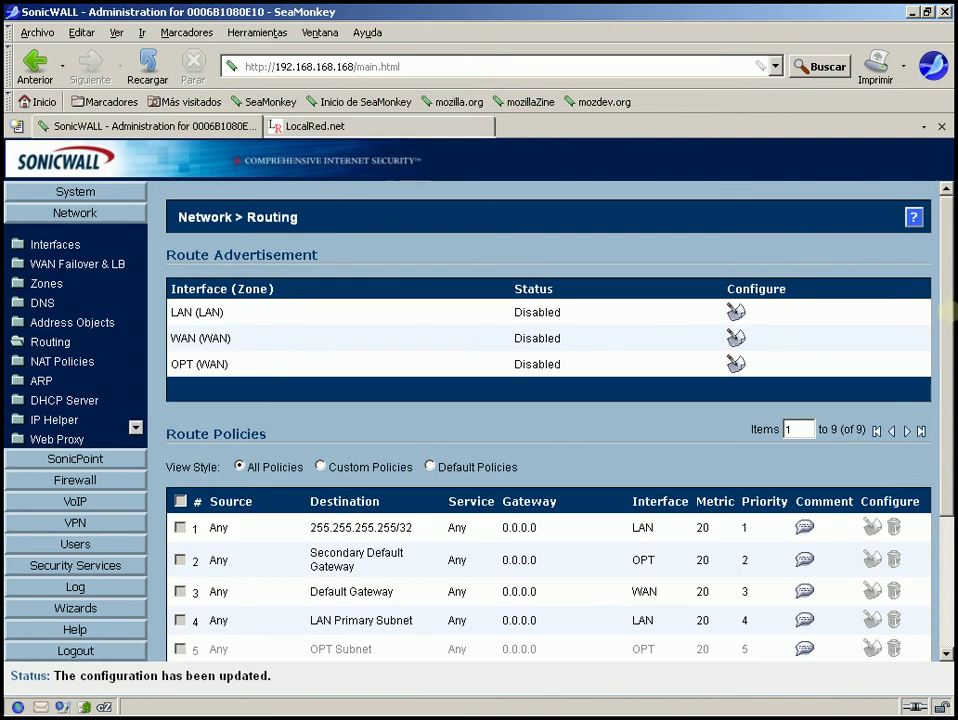
pyautogui.scroll(-3, 949, 312)
pyautogui.scroll(3, 949, 312)
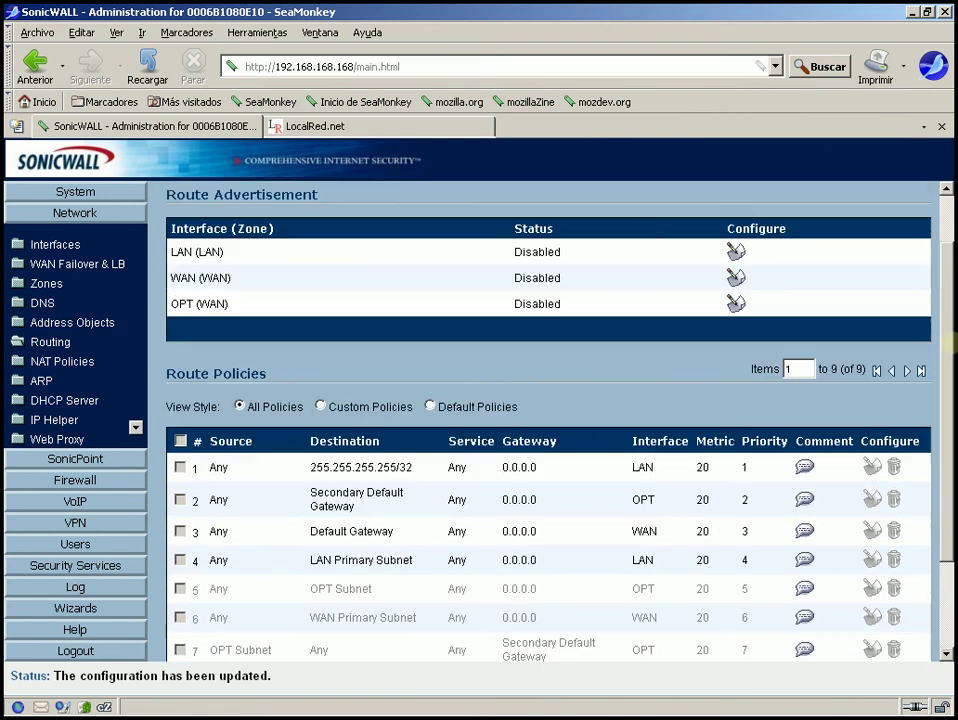
pyautogui.scroll(-1, 948, 340)
pyautogui.scroll(-3, 949, 340)
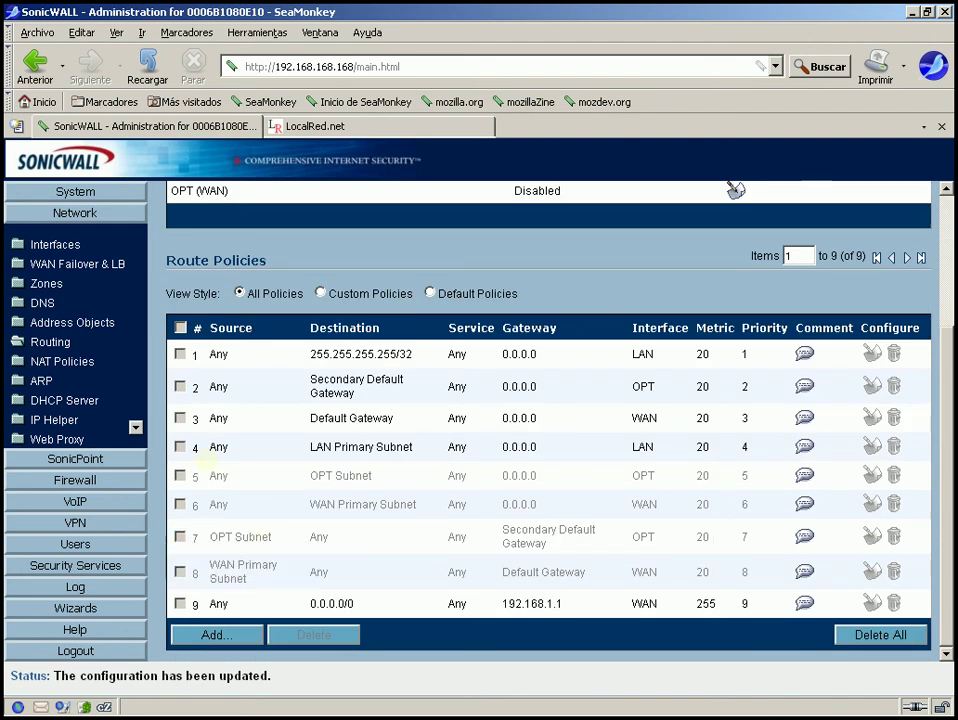
# Highlight routes 5 to 8 to review their source and destination addresses
pyautogui.doubleClick(217, 476)
pyautogui.moveTo(308, 472); pyautogui.dragTo(775, 567)
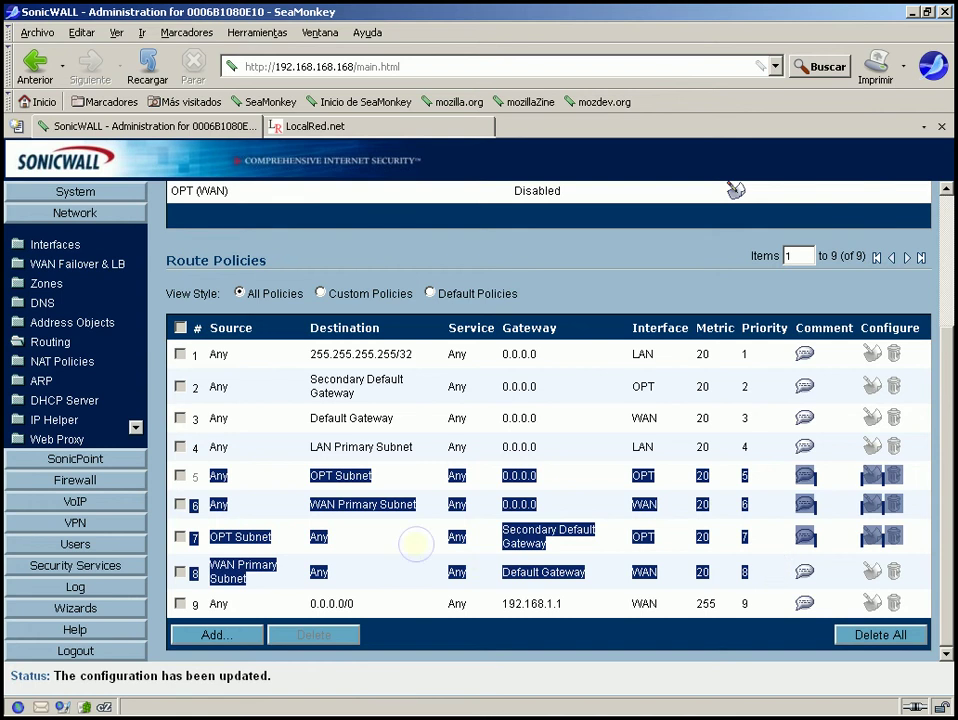
pyautogui.click(415, 543)
pyautogui.moveTo(258, 571)
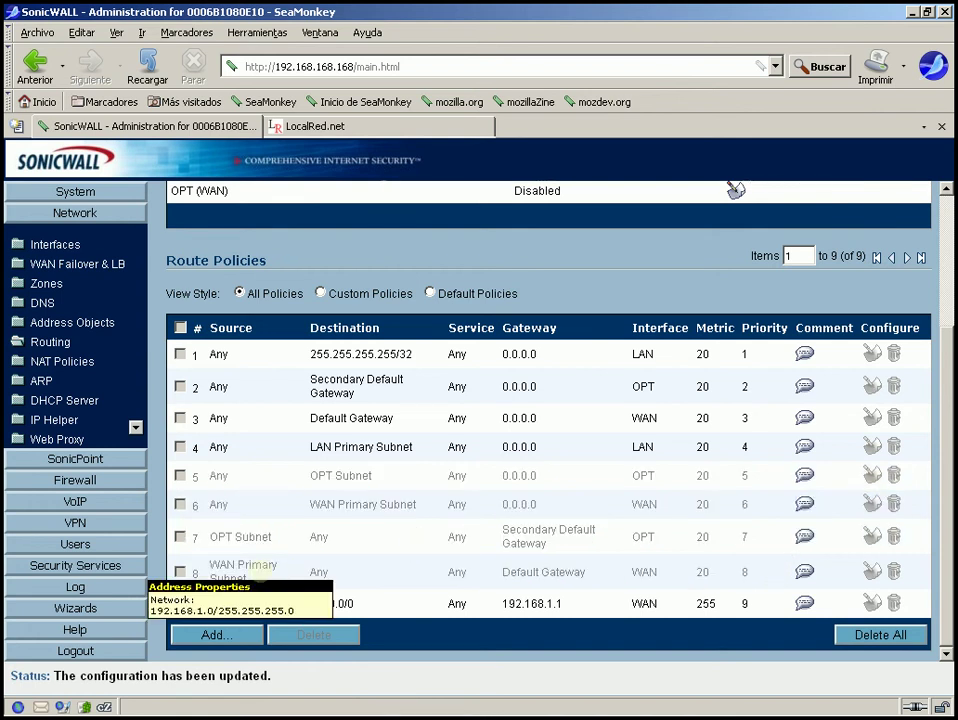
pyautogui.moveTo(240, 537)
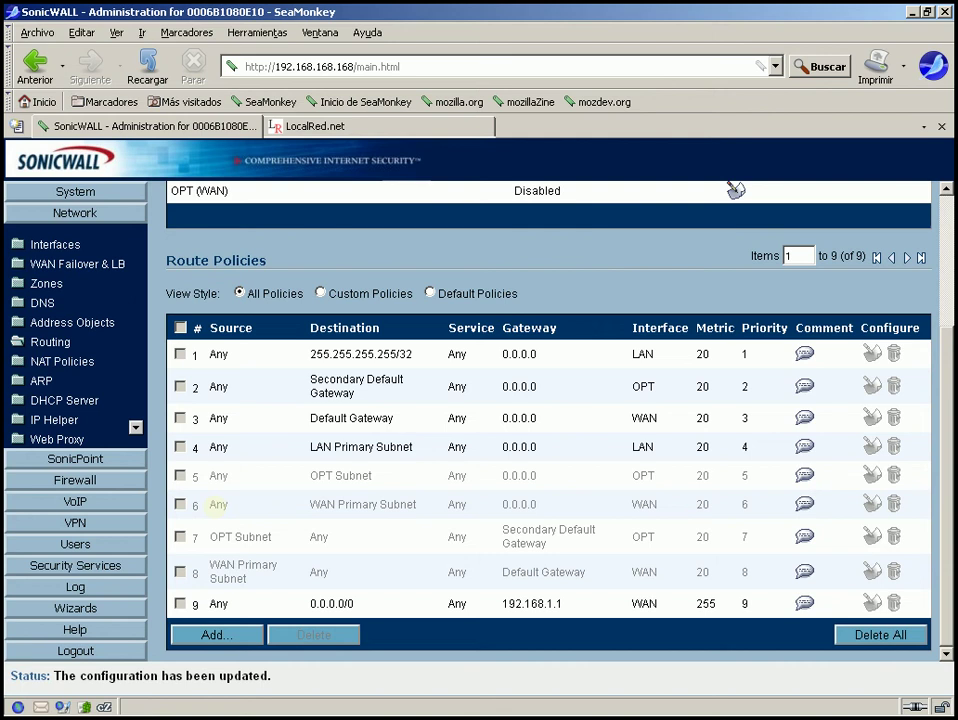
pyautogui.moveTo(207, 476); pyautogui.dragTo(775, 563)
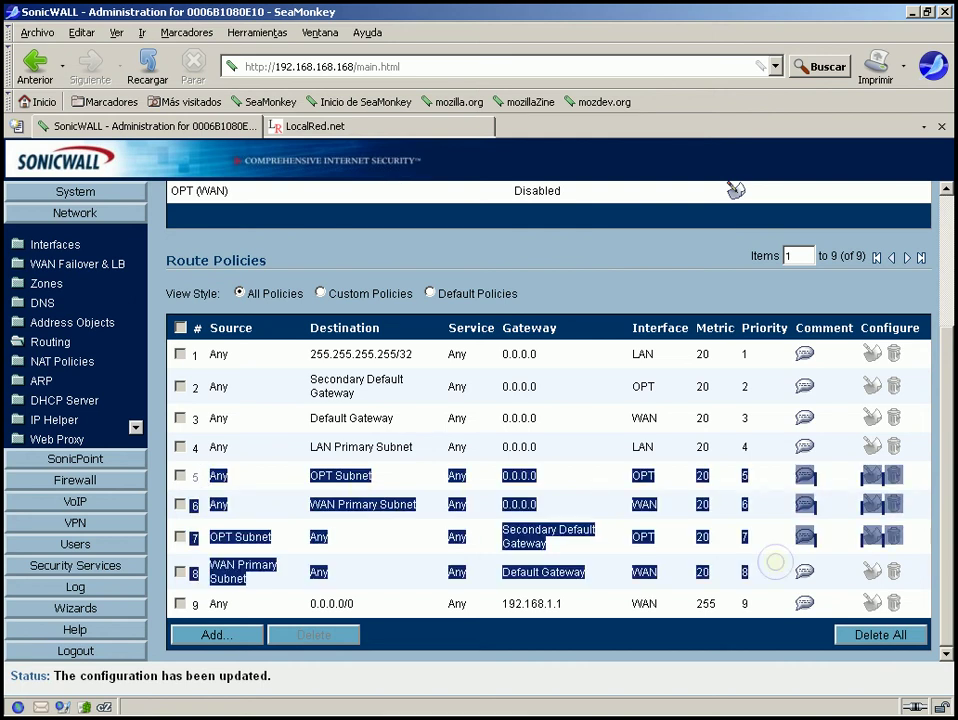
pyautogui.click(775, 563)
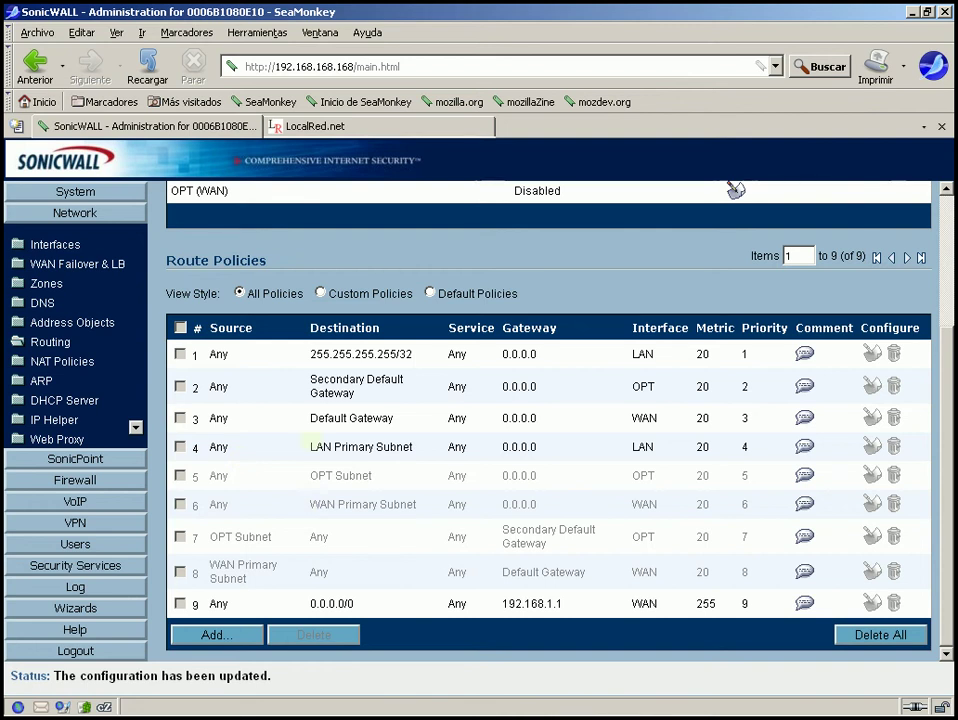
pyautogui.moveTo(378, 442)
pyautogui.moveTo(952, 340)
pyautogui.mouseDown()
pyautogui.moveTo(949, 207)
pyautogui.moveTo(952, 350)
pyautogui.mouseUp()
# Start a new route policy with source SRV3 and destination Any
pyautogui.click(213, 636)
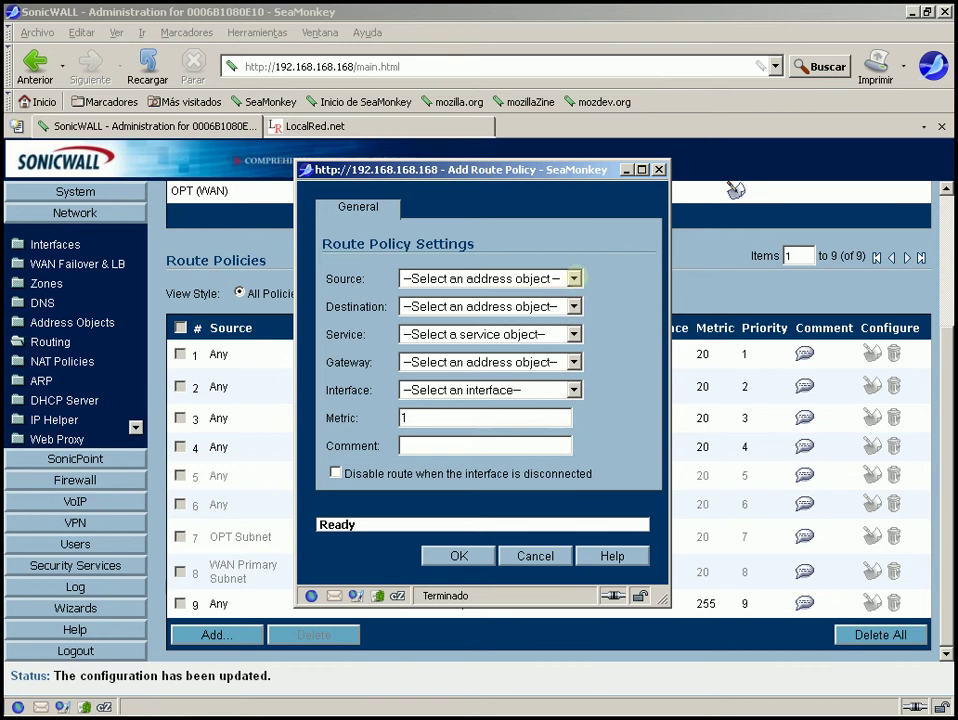
pyautogui.click(574, 278)
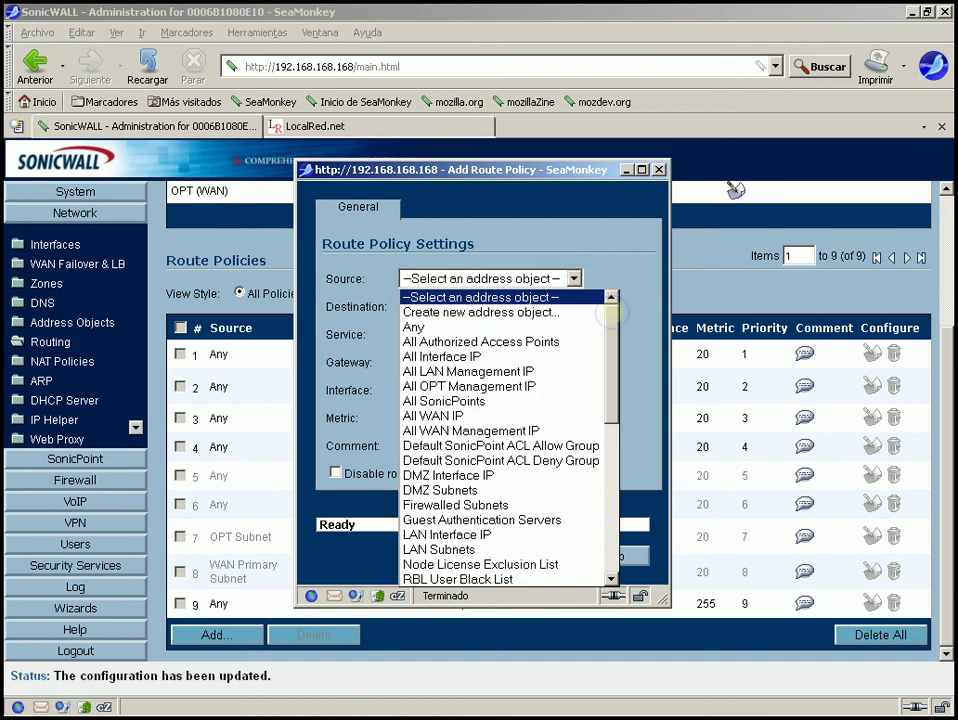
pyautogui.moveTo(611, 314); pyautogui.dragTo(627, 461)
pyautogui.click(418, 505)
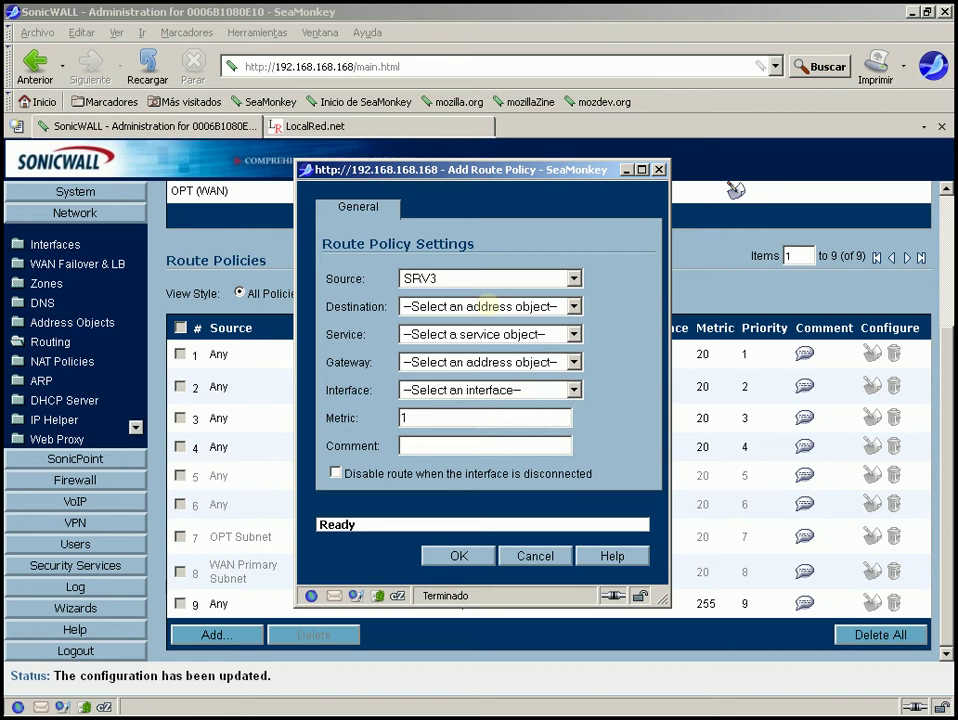
pyautogui.click(487, 306)
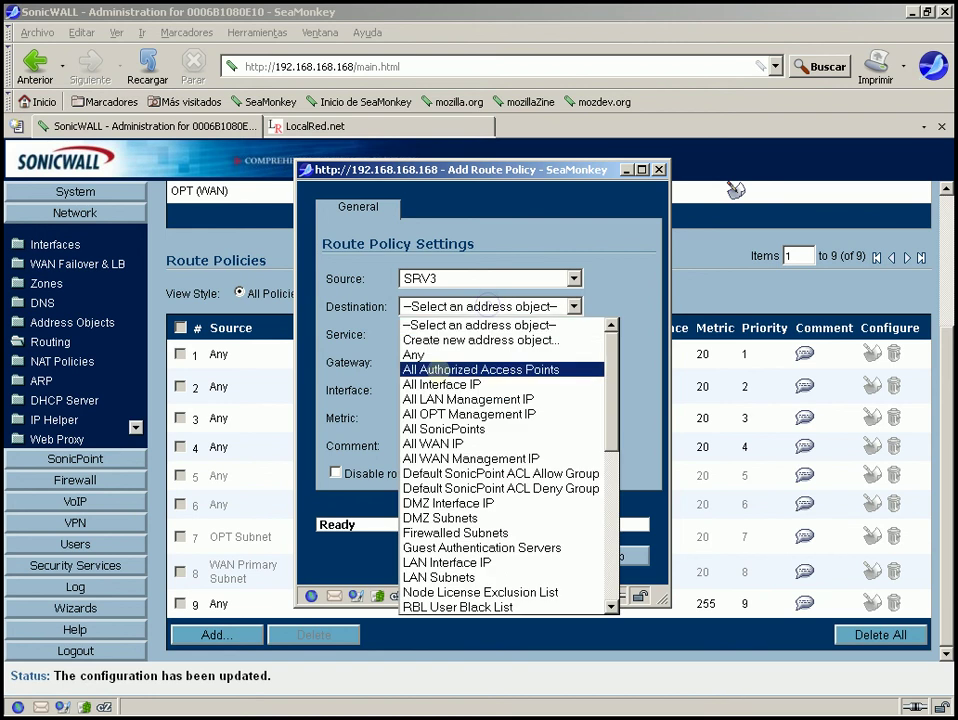
pyautogui.click(443, 354)
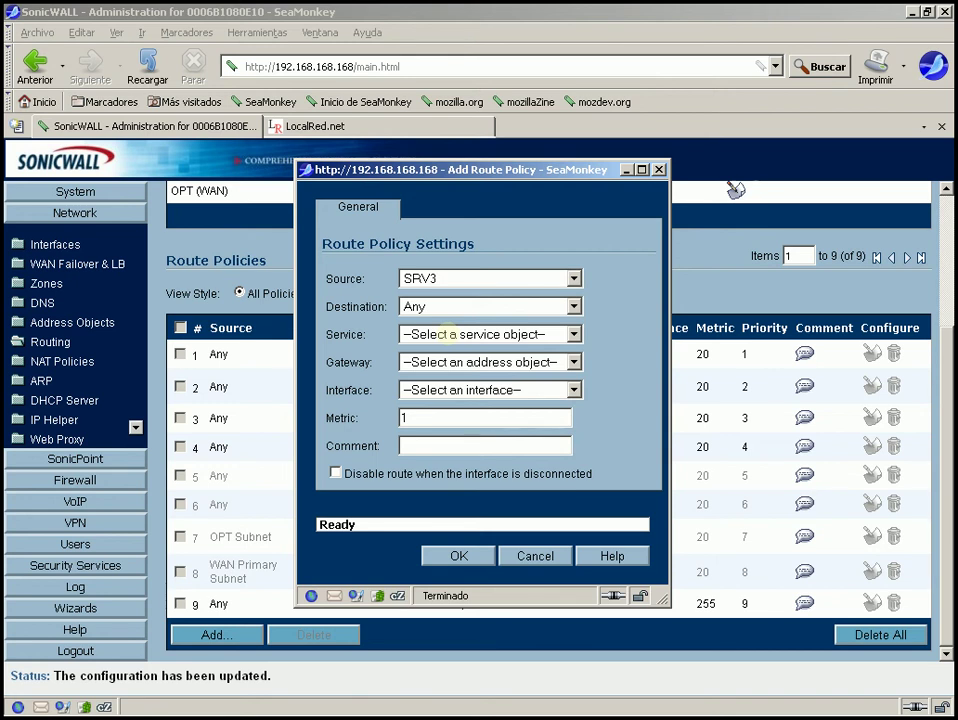
# Set the route's service to Any, replacing the initially chosen Terminal Services
pyautogui.click(445, 334)
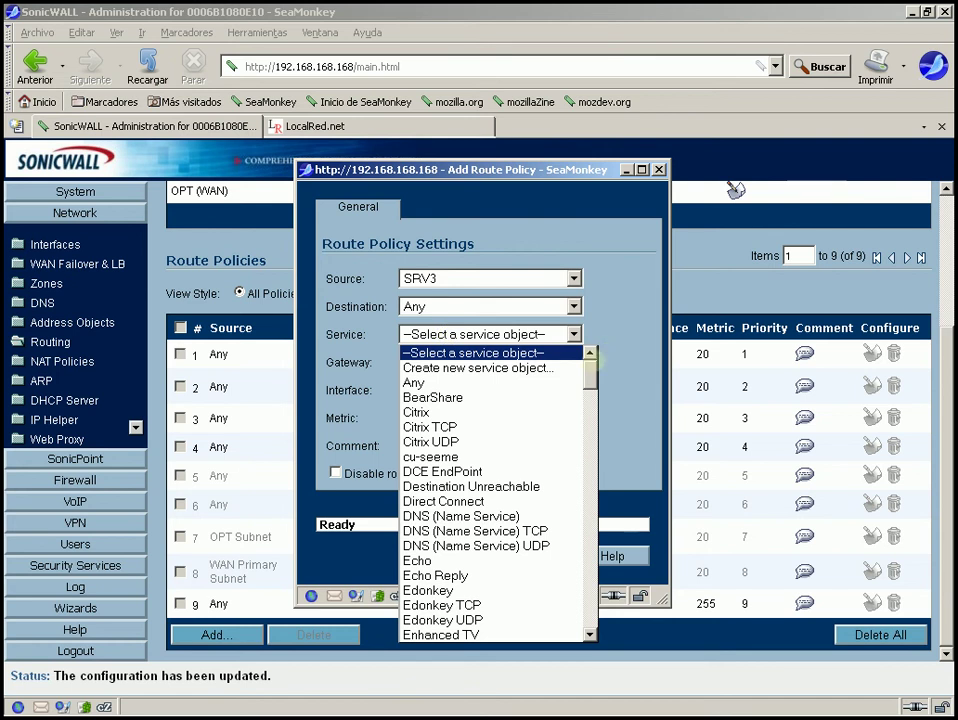
pyautogui.moveTo(597, 356); pyautogui.dragTo(591, 582)
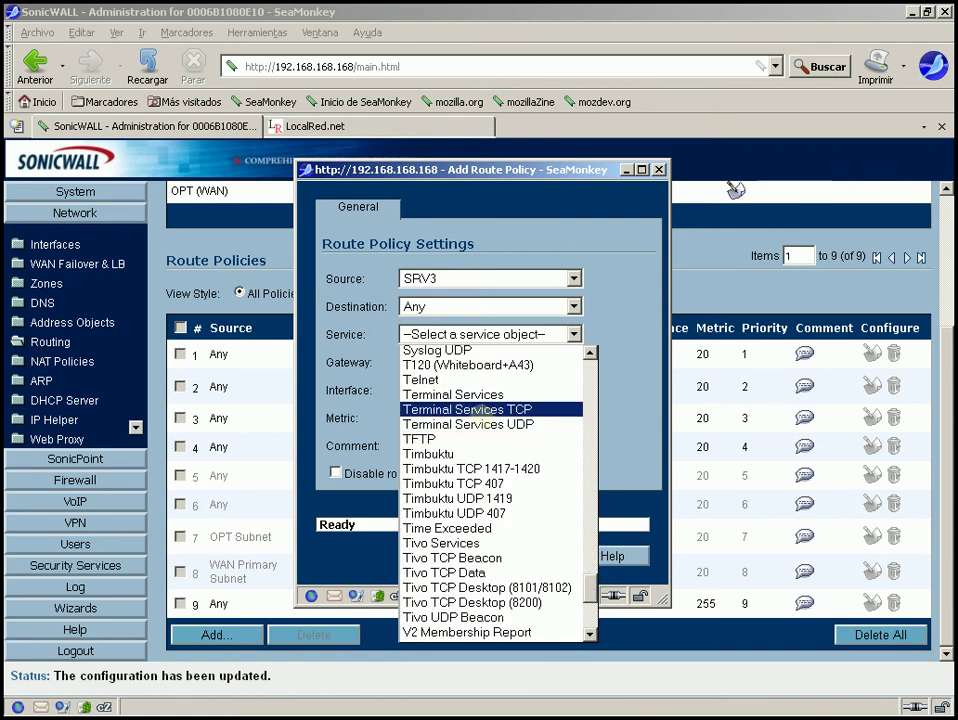
pyautogui.click(476, 394)
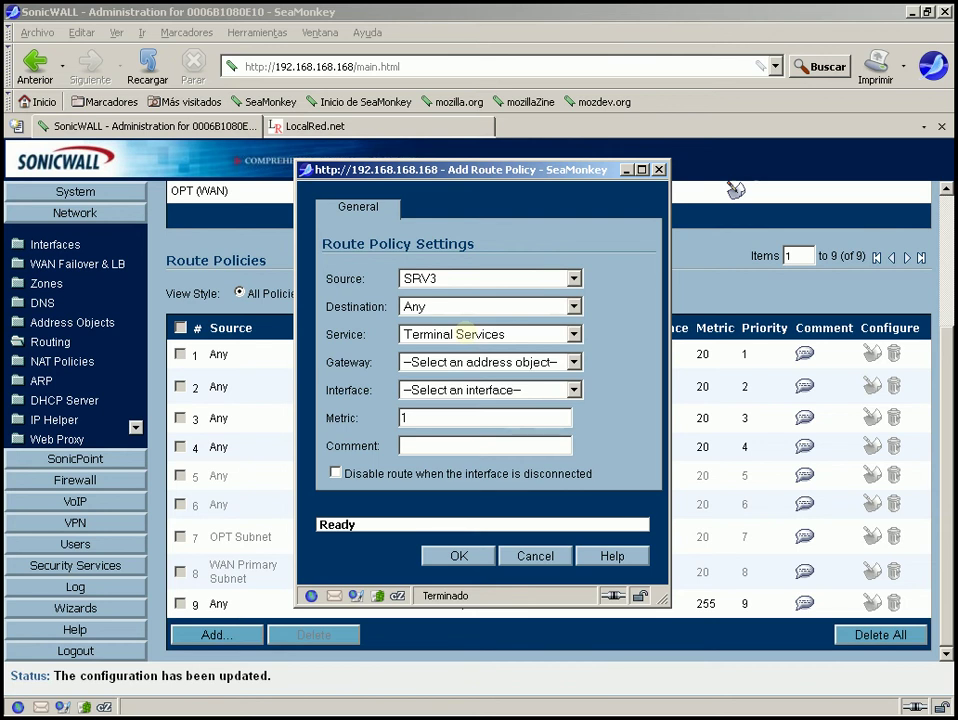
pyautogui.click(463, 334)
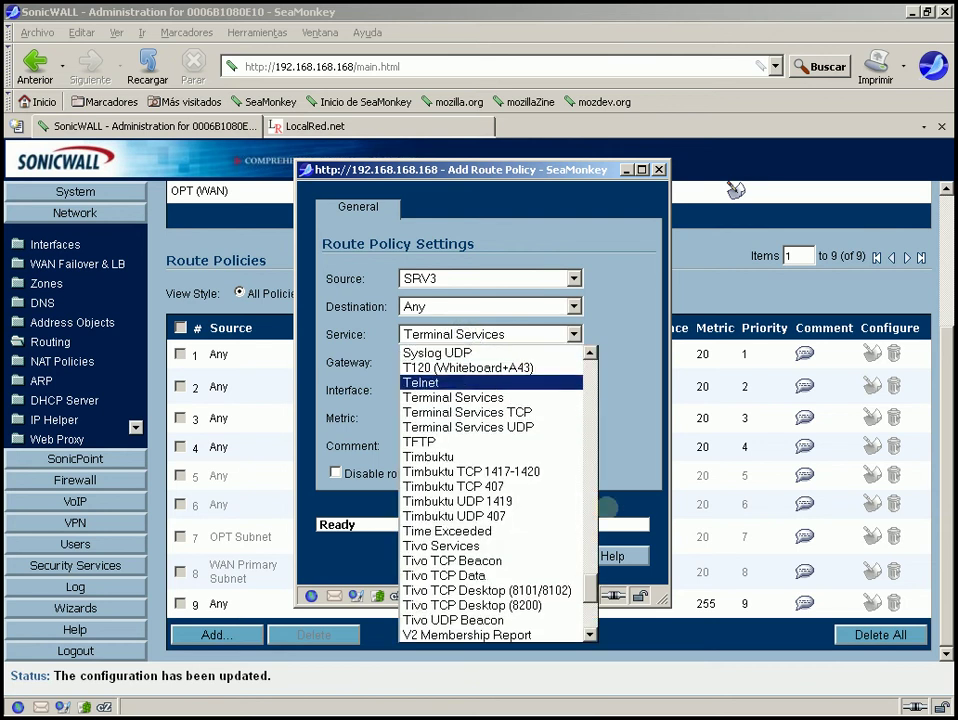
pyautogui.scroll(-1, 590, 583)
pyautogui.moveTo(590, 583); pyautogui.dragTo(592, 352)
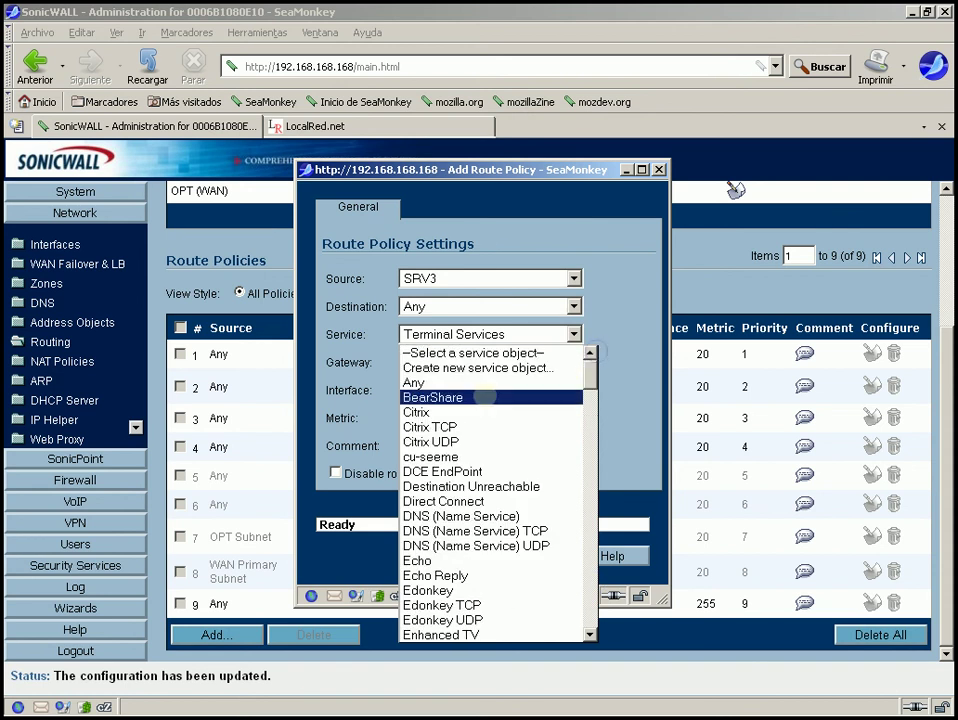
pyautogui.click(480, 382)
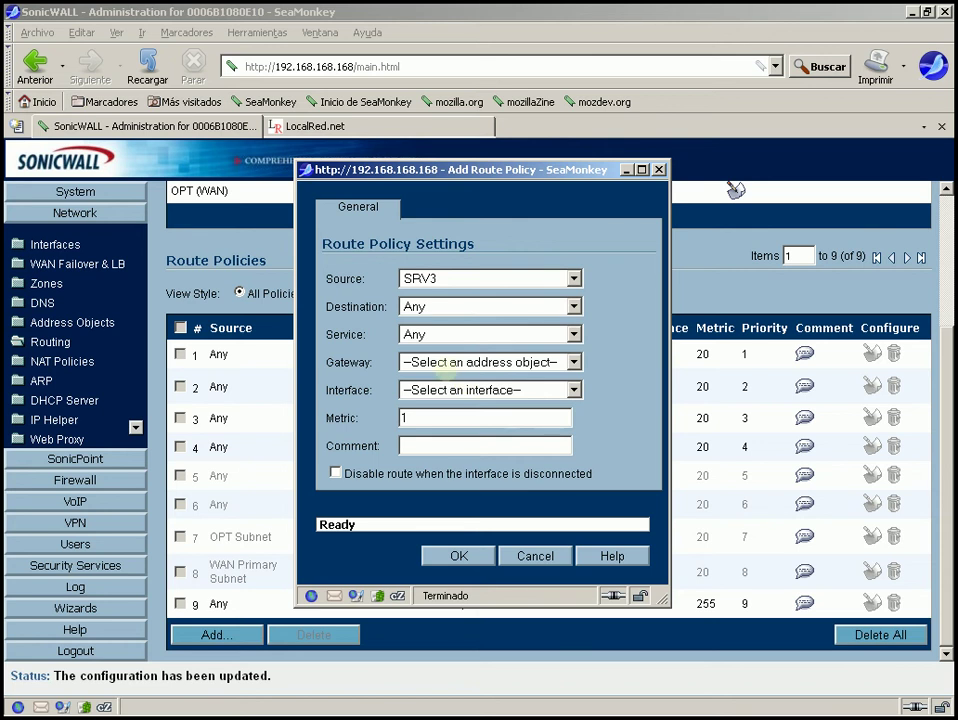
# Route via Secondary Default Gateway on OPT, comment 'Ruta del TS por Wan2', and save
pyautogui.click(430, 360)
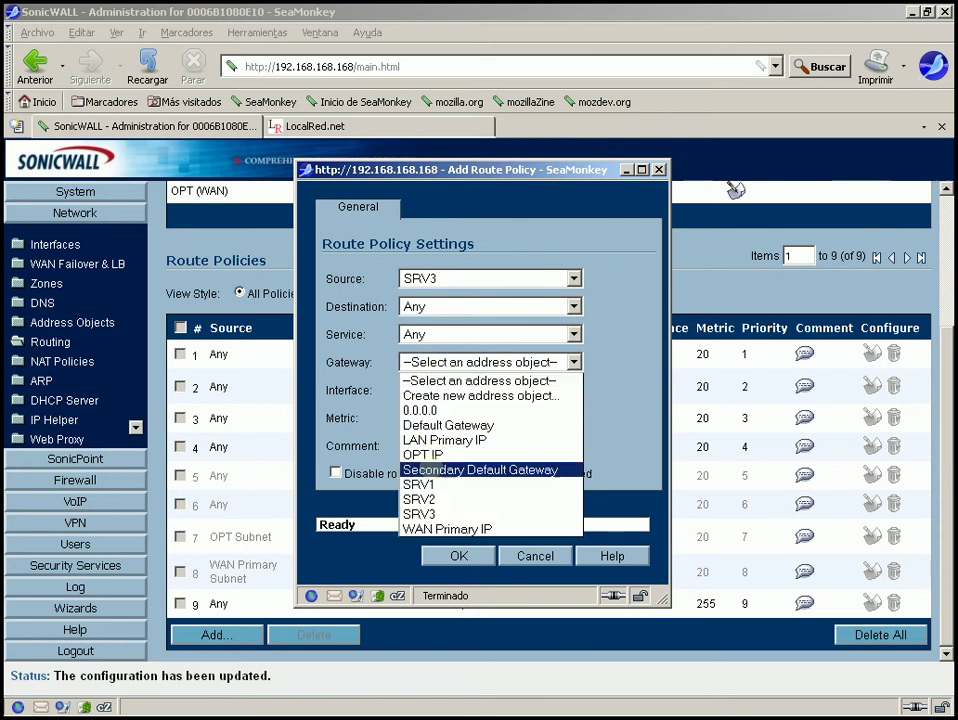
pyautogui.click(430, 469)
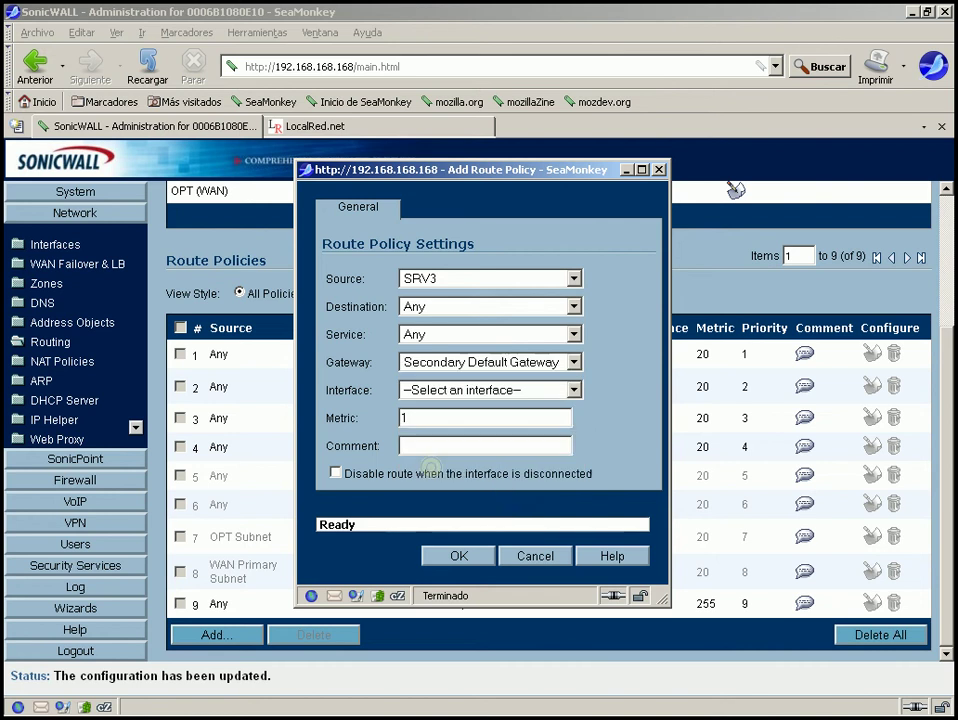
pyautogui.click(437, 390)
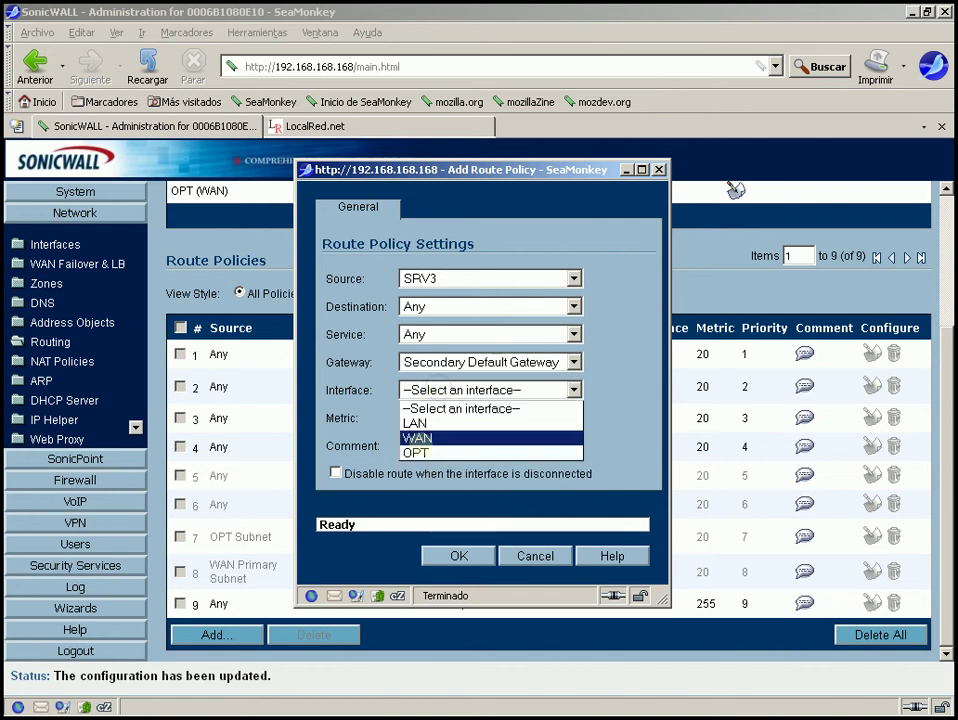
pyautogui.click(418, 452)
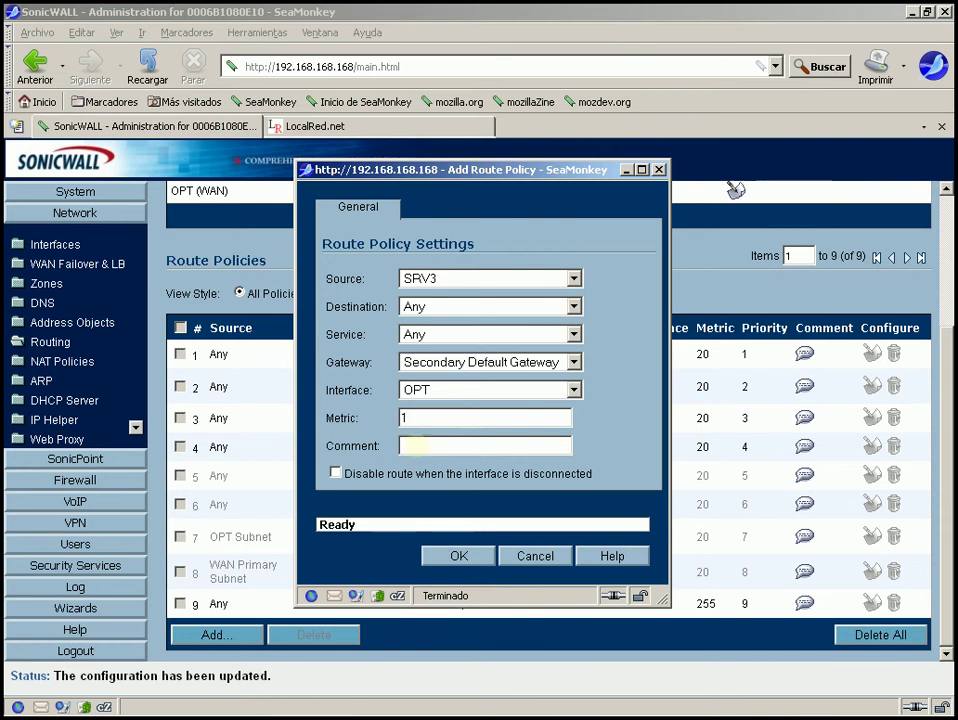
pyautogui.click(416, 447)
pyautogui.write('Ruta del TS')
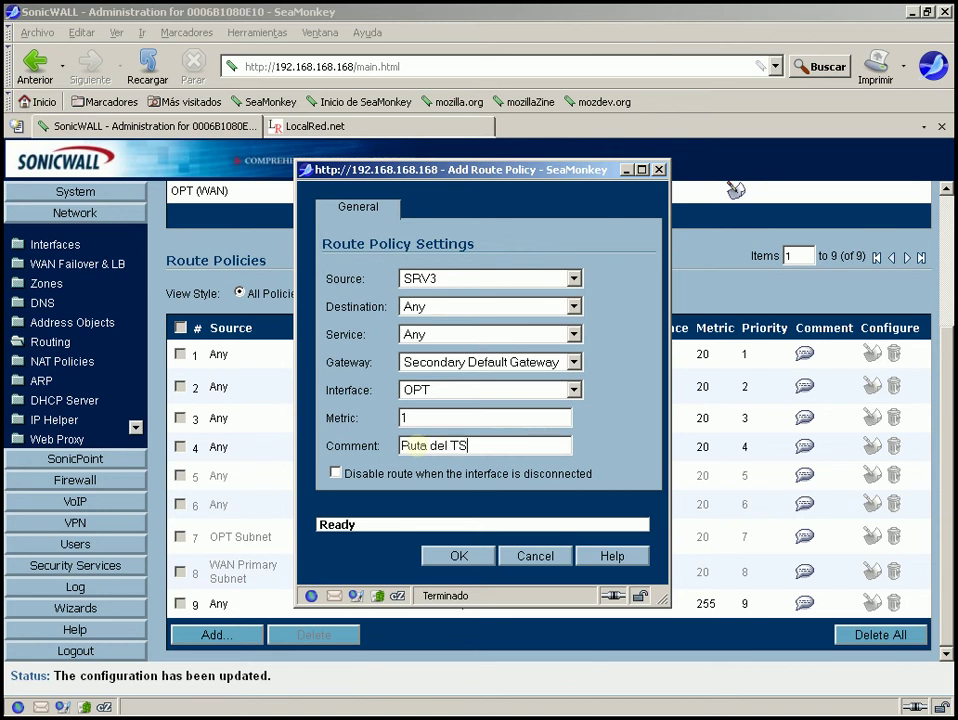
pyautogui.write(' por Wan2')
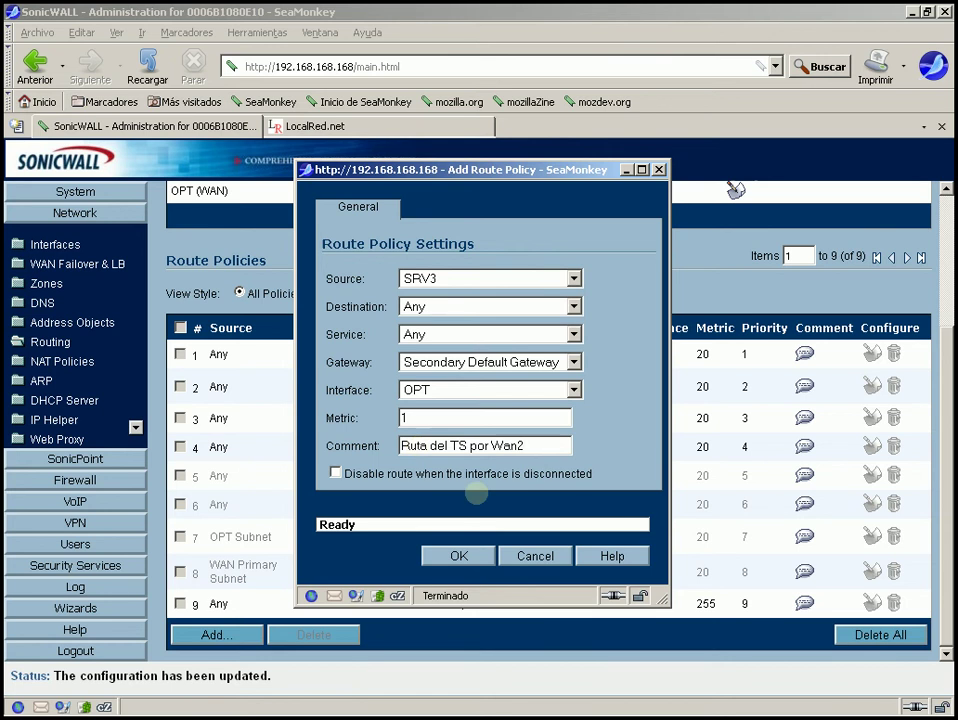
pyautogui.click(470, 554)
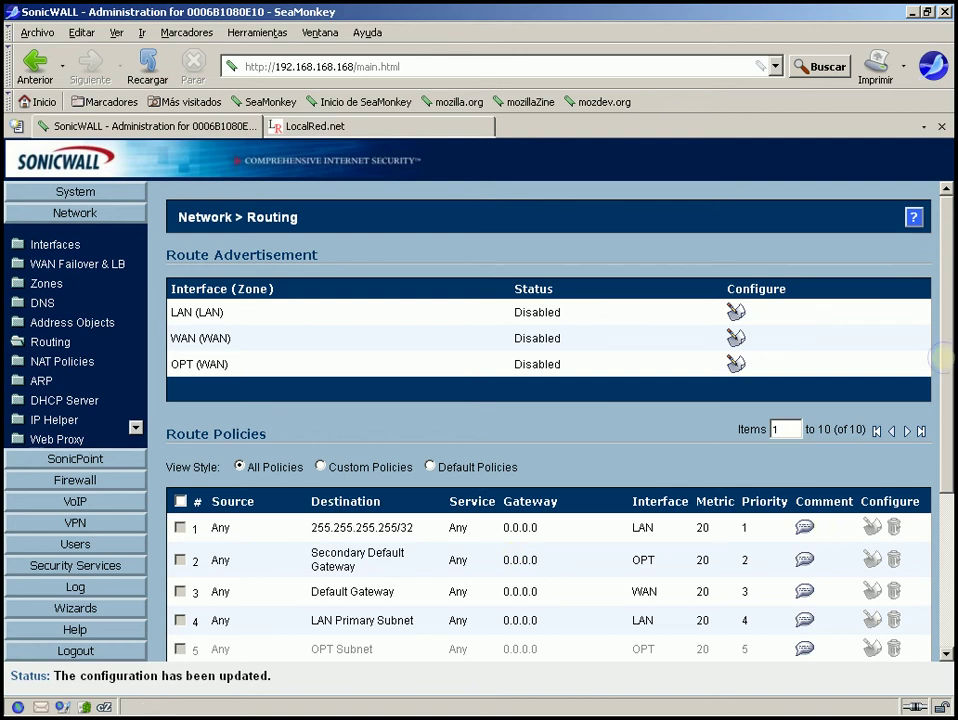
pyautogui.moveTo(944, 357); pyautogui.dragTo(943, 540)
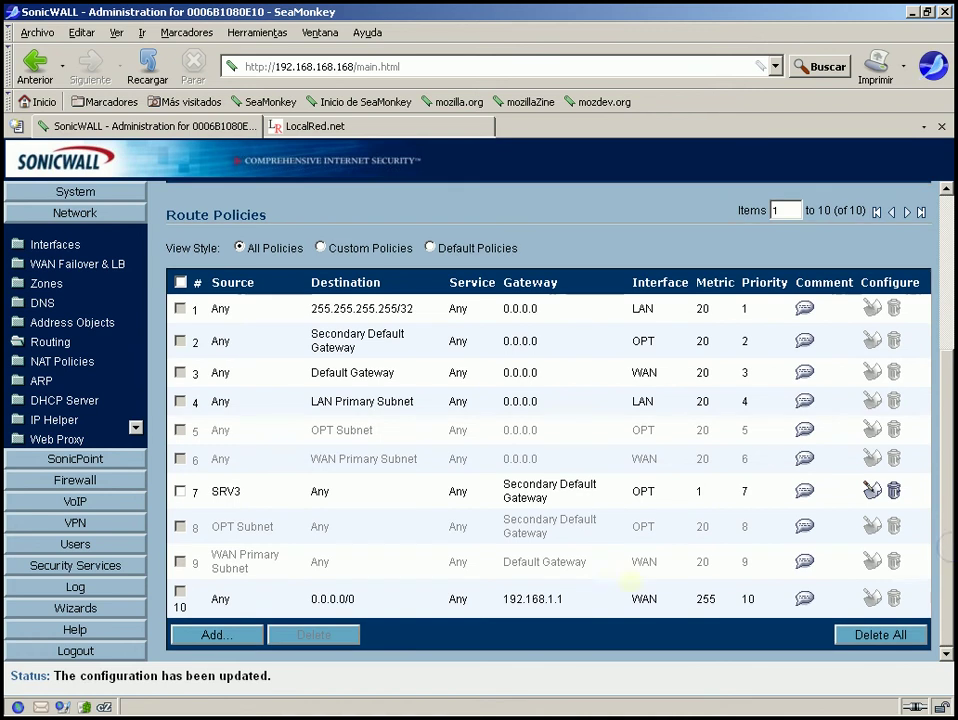
pyautogui.moveTo(215, 491)
pyautogui.moveTo(538, 488)
pyautogui.moveTo(805, 490)
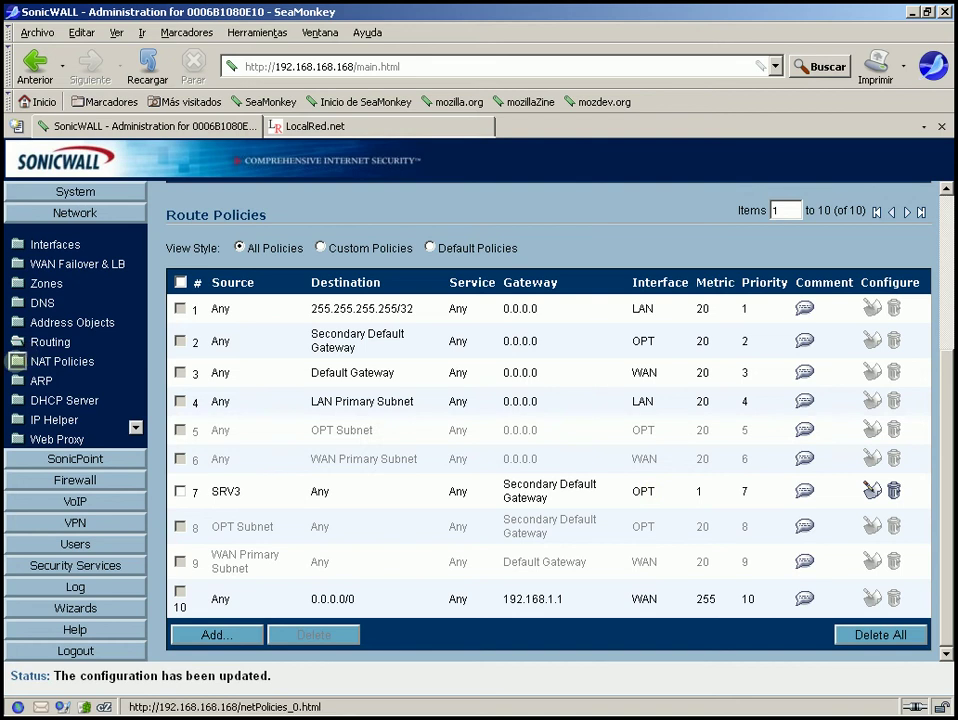
# Open NAT Policies, review the two existing policies, and begin a new NAT policy
pyautogui.click(17, 361)
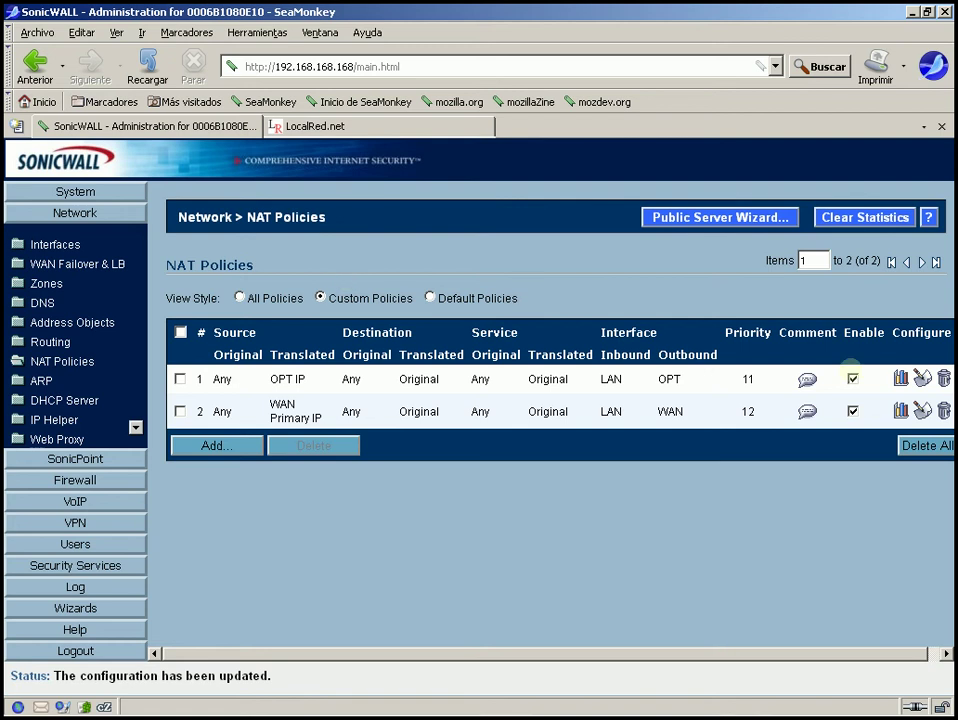
pyautogui.moveTo(807, 380)
pyautogui.moveTo(807, 411)
pyautogui.moveTo(540, 380); pyautogui.dragTo(691, 380)
pyautogui.moveTo(540, 384); pyautogui.dragTo(205, 382)
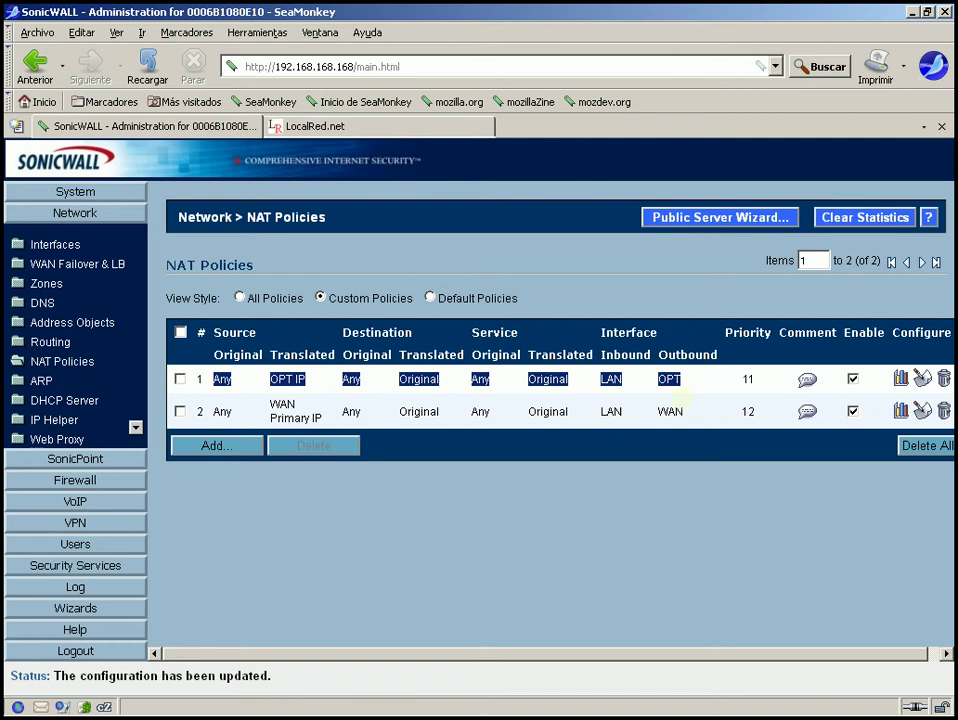
pyautogui.click(599, 560)
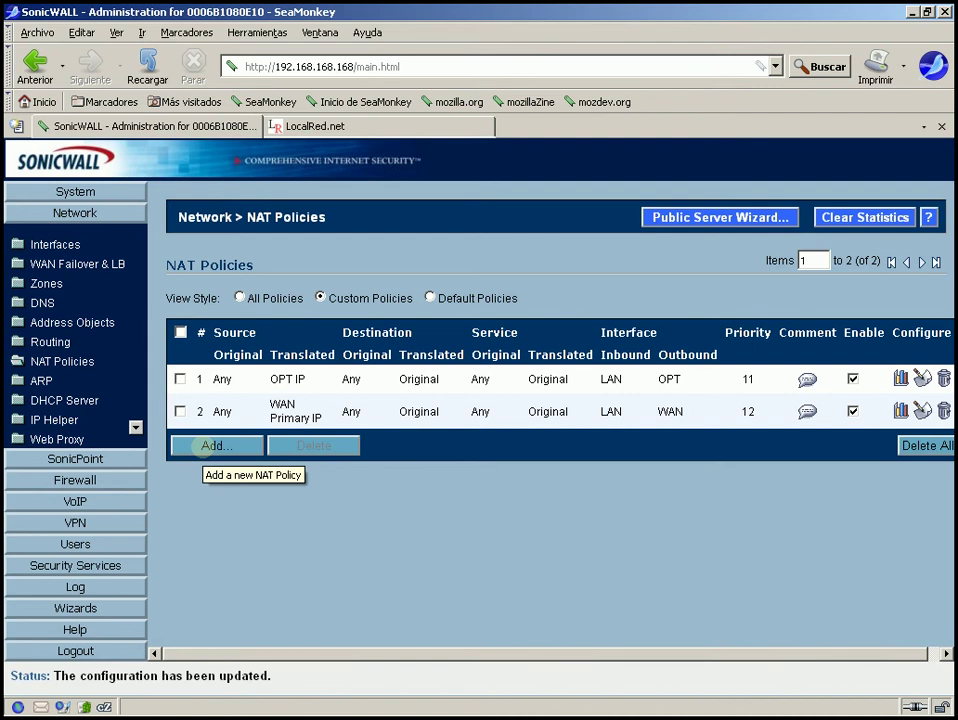
pyautogui.click(203, 446)
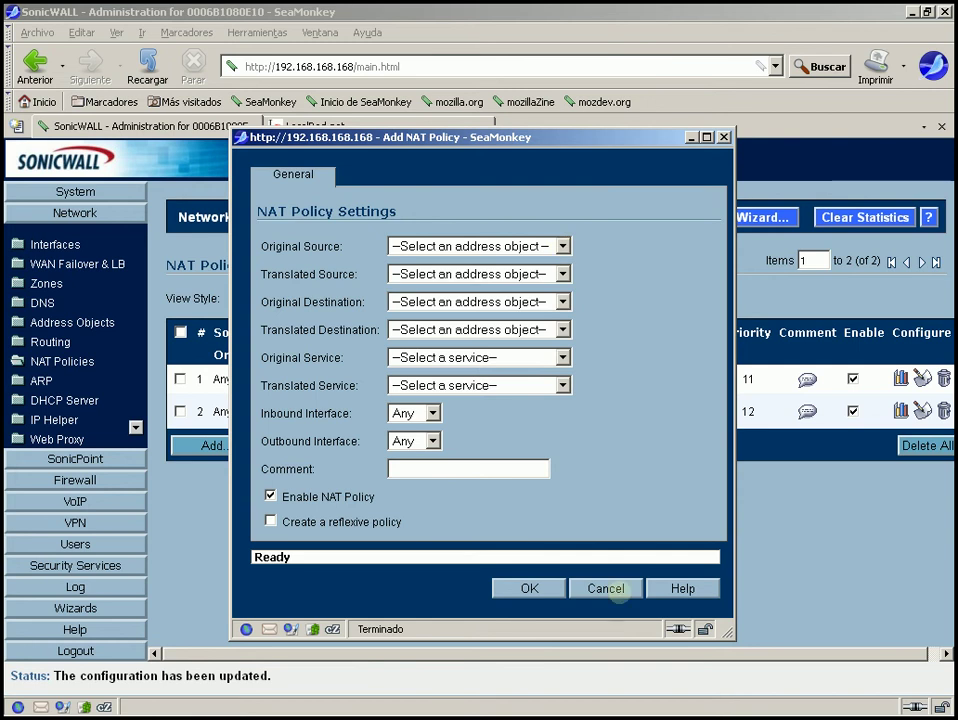
# Cancel the Add NAT Policy dialog without saving
pyautogui.click(606, 588)
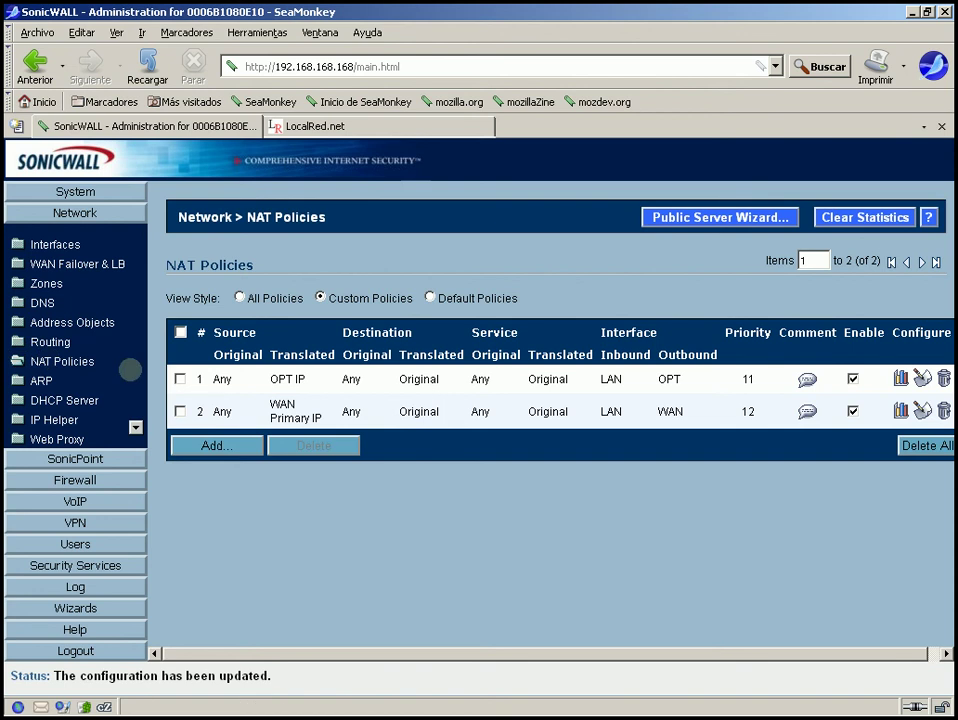
# Open a new NAT policy with Original Source Any and Translated Source Original
pyautogui.click(230, 452)
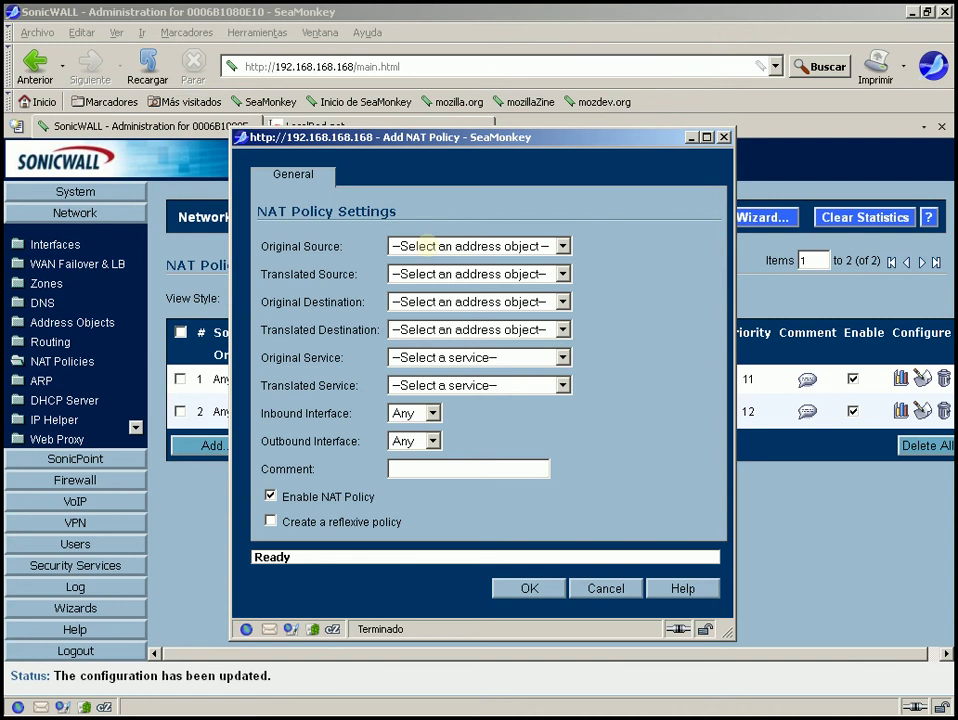
pyautogui.click(425, 246)
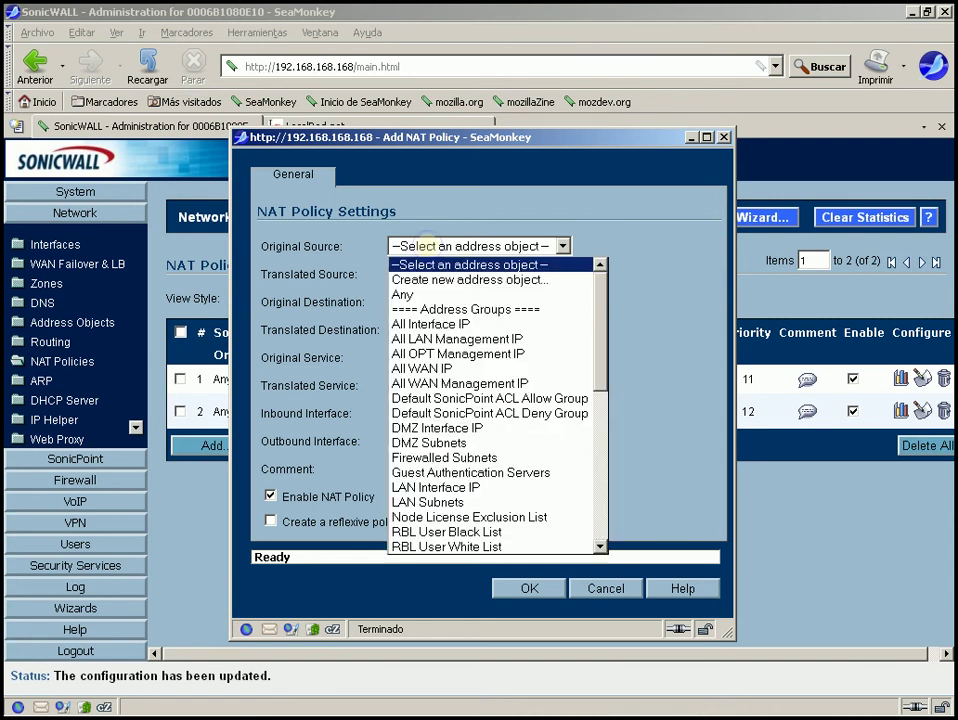
pyautogui.click(418, 293)
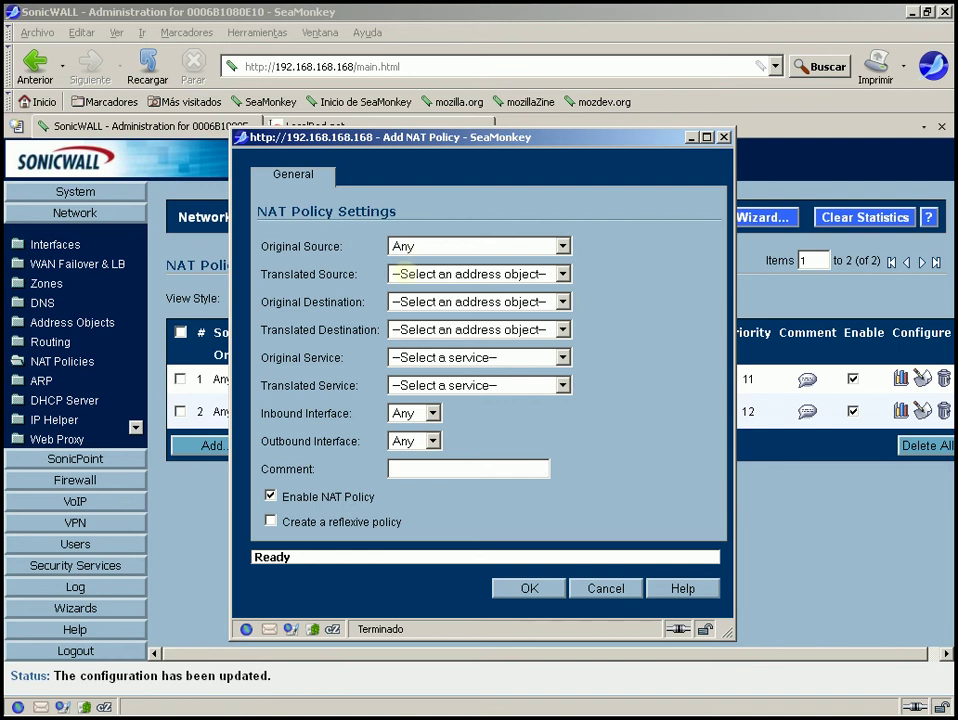
pyautogui.click(405, 273)
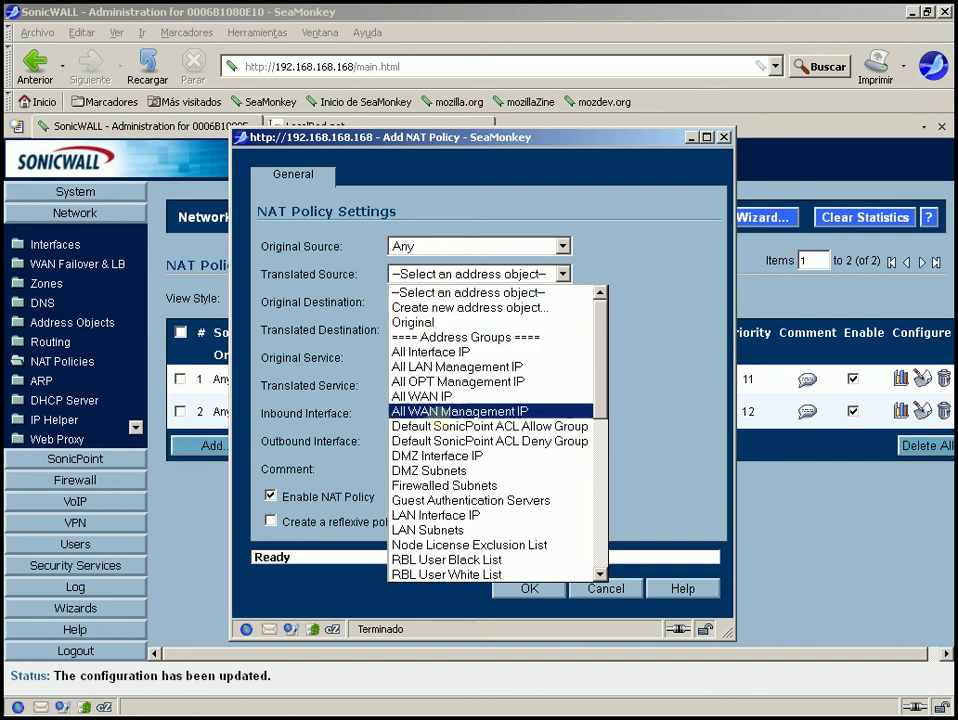
pyautogui.click(613, 258)
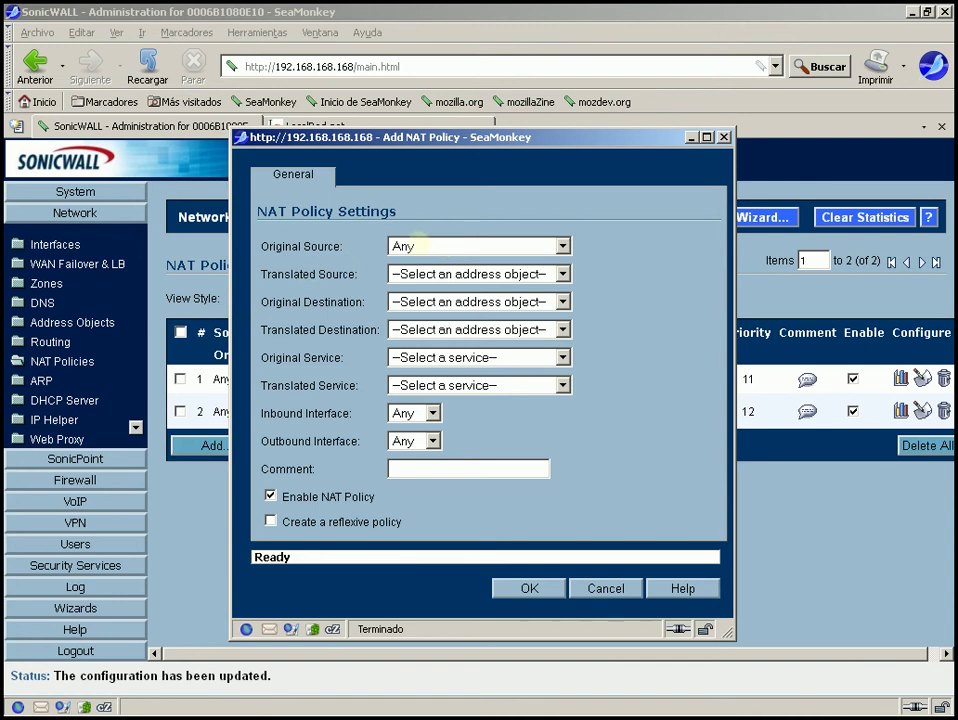
pyautogui.click(428, 273)
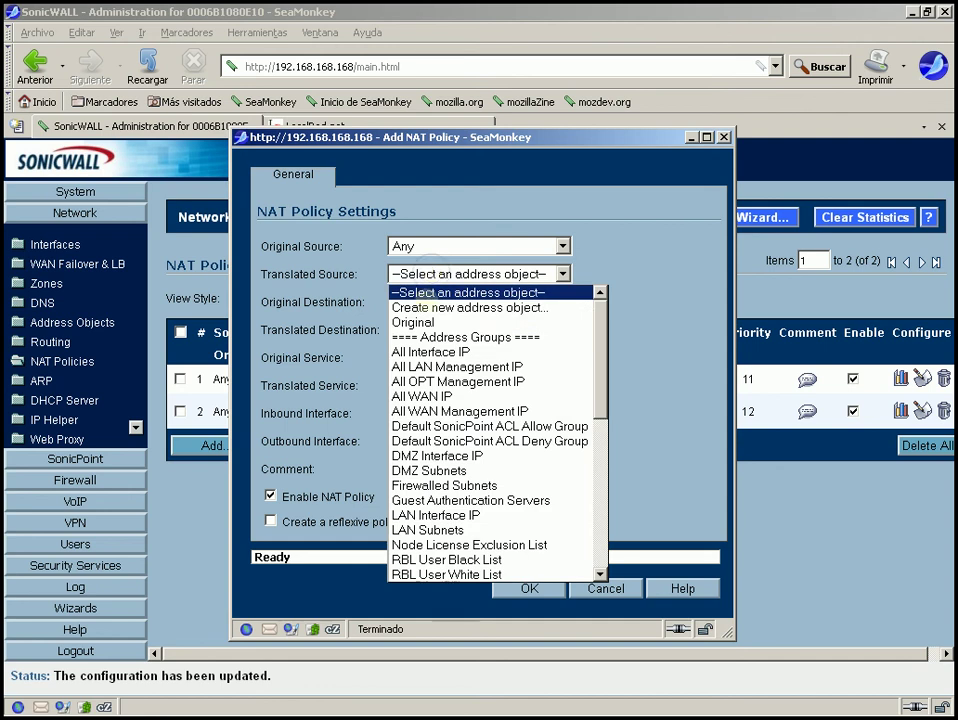
pyautogui.click(415, 322)
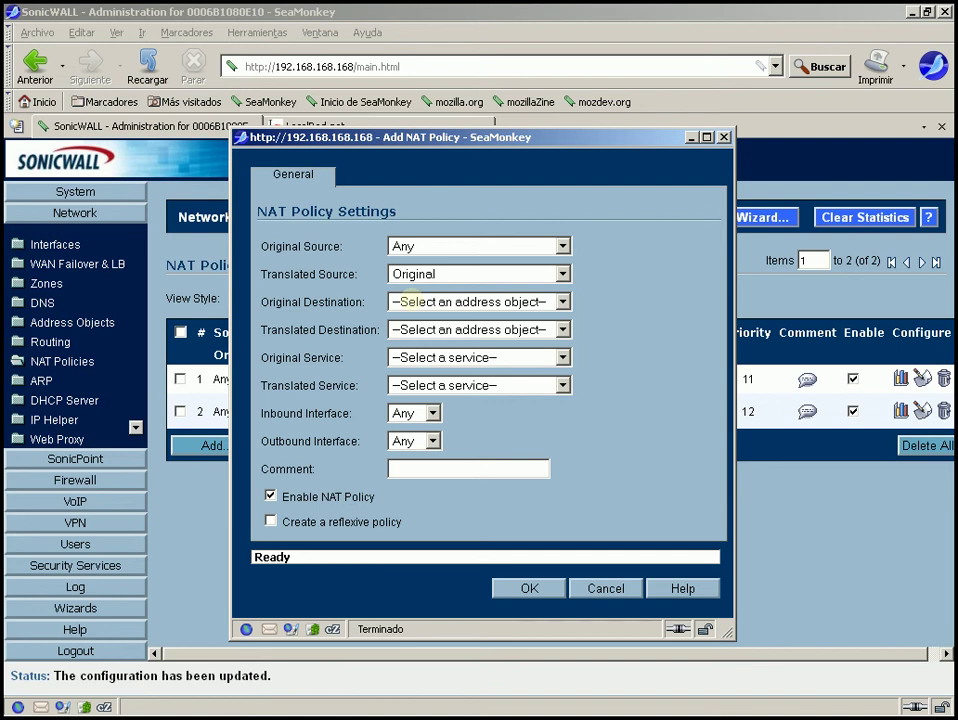
# Set Original Destination to WAN Interface IP and Translated Destination to SRV3
pyautogui.click(407, 301)
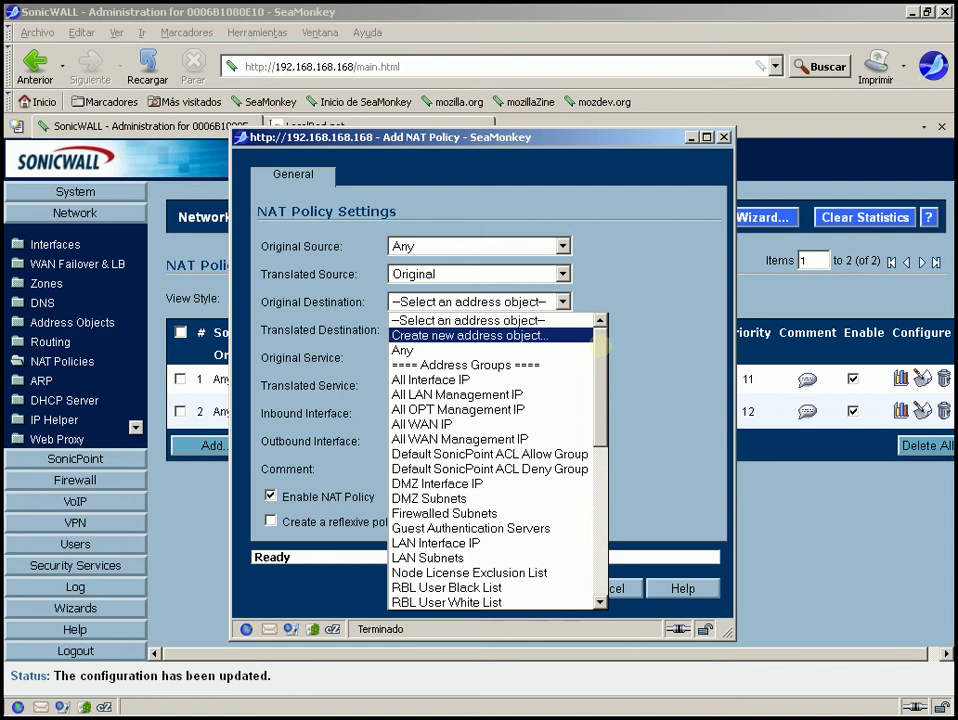
pyautogui.moveTo(600, 345); pyautogui.dragTo(612, 440)
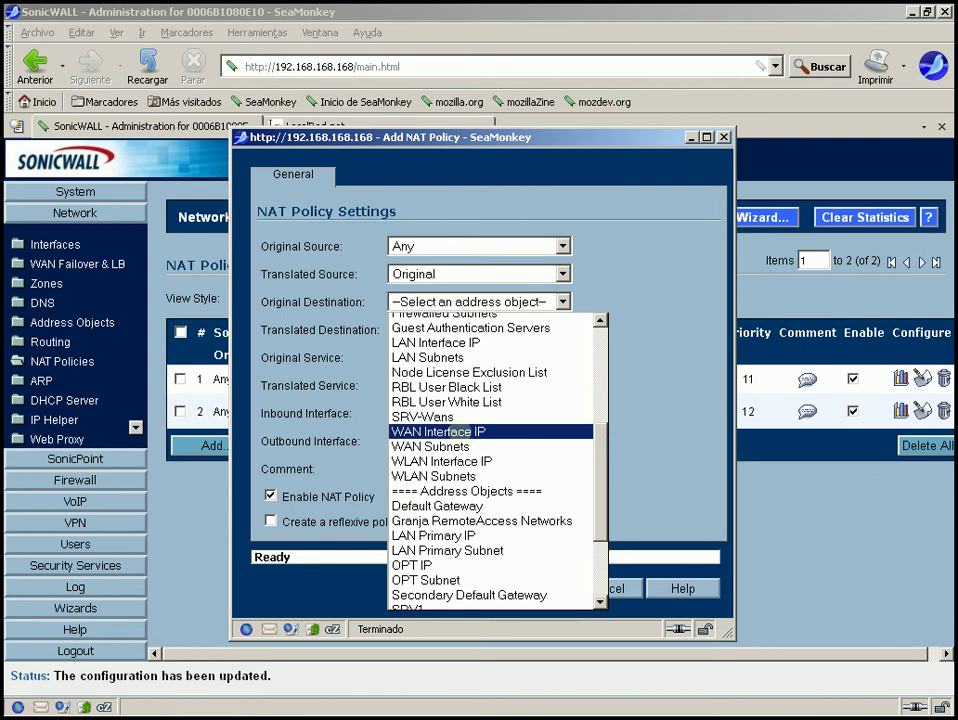
pyautogui.click(458, 431)
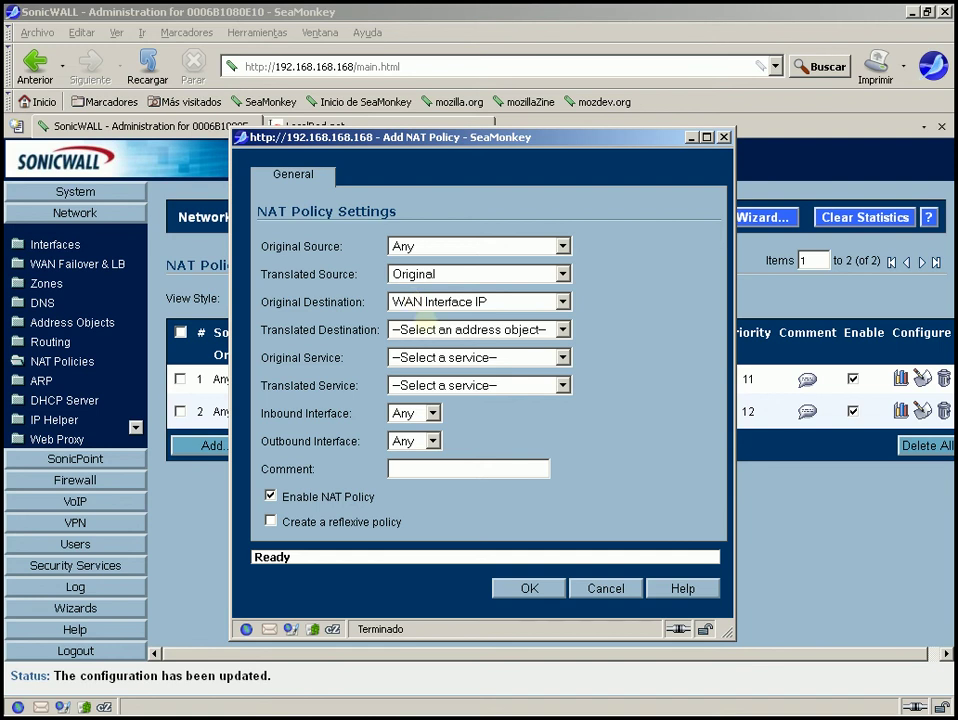
pyautogui.click(432, 328)
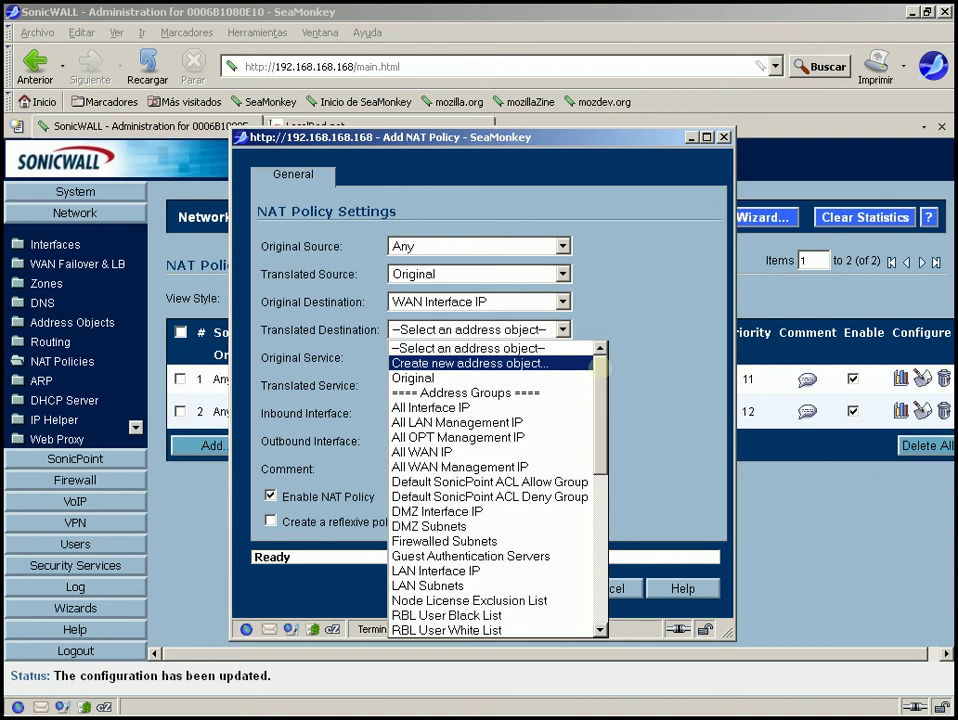
pyautogui.moveTo(601, 368); pyautogui.dragTo(617, 543)
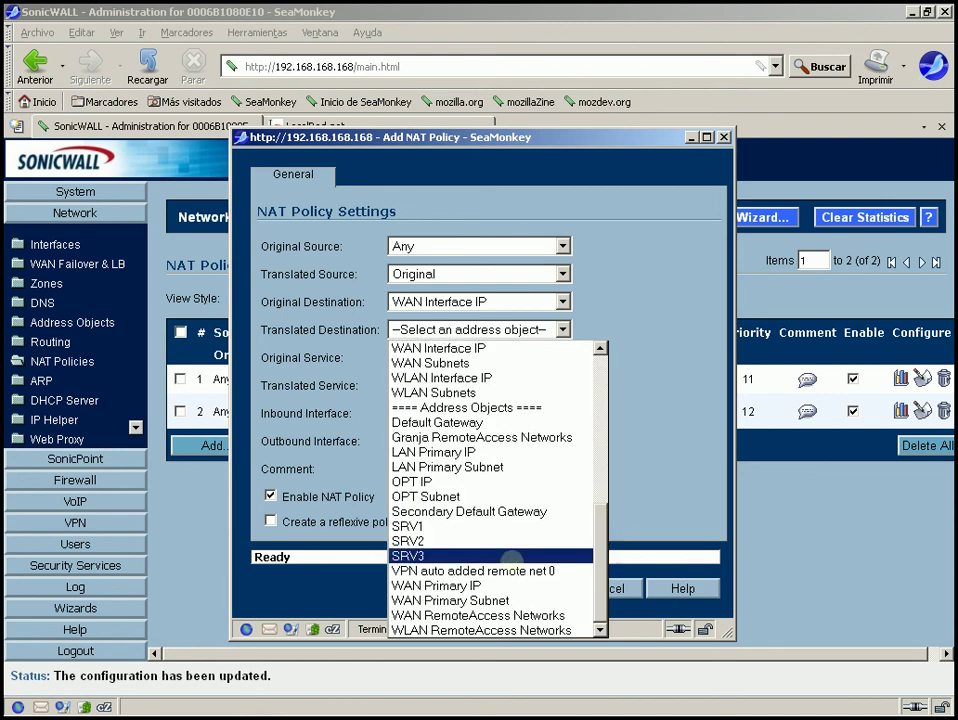
pyautogui.click(418, 556)
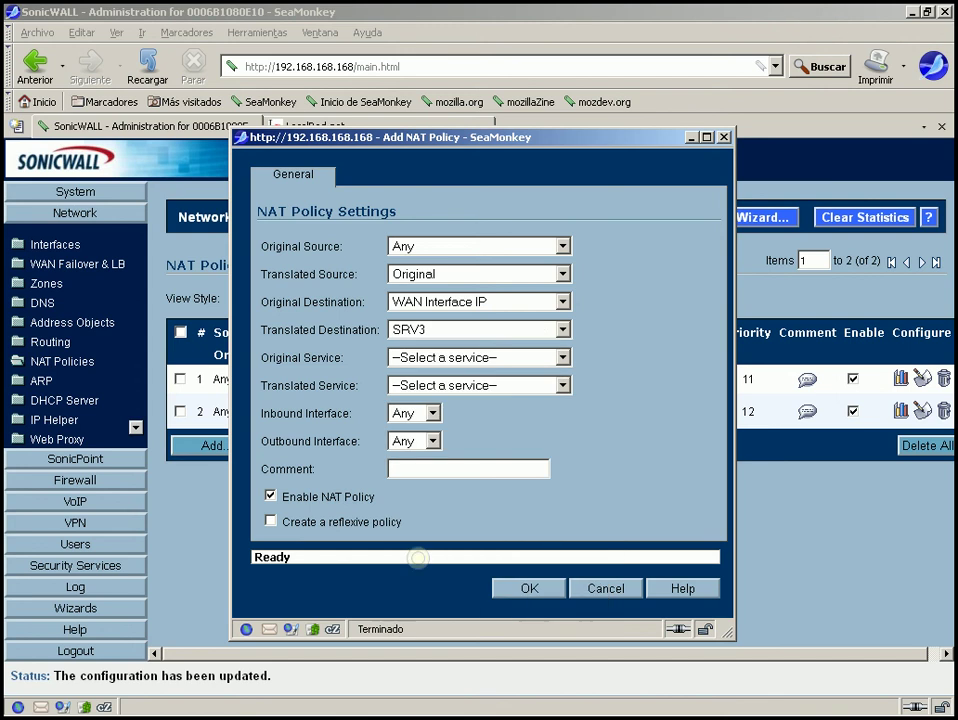
# Set the Original Service to Terminal Services
pyautogui.moveTo(262, 357); pyautogui.dragTo(340, 356)
pyautogui.click(433, 357)
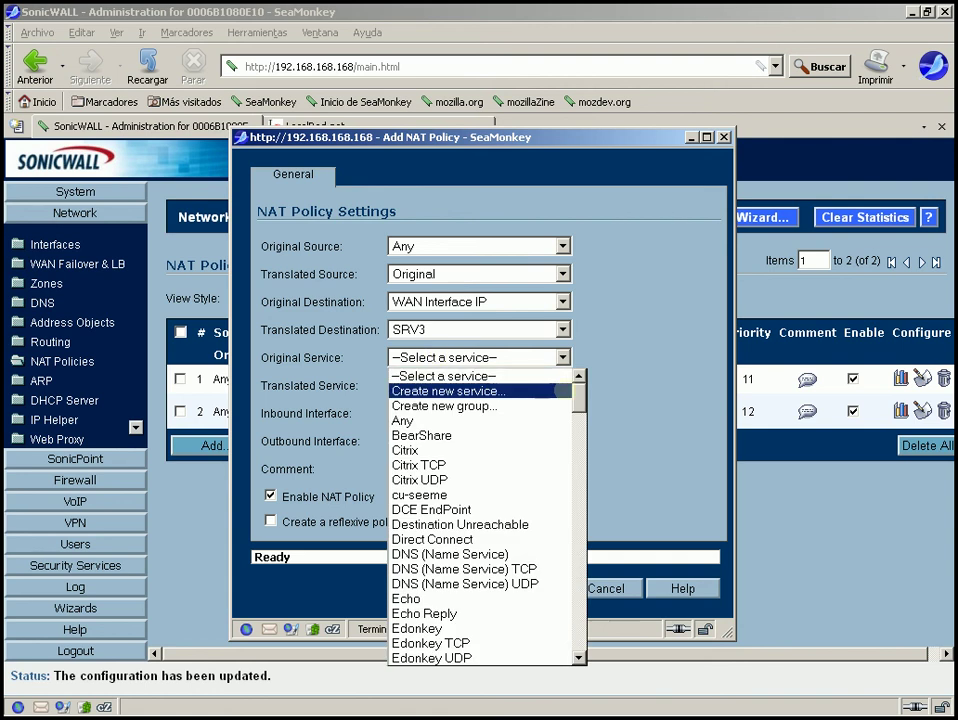
pyautogui.scroll(-2, 580, 397)
pyautogui.moveTo(580, 397); pyautogui.dragTo(580, 485)
pyautogui.moveTo(580, 482); pyautogui.dragTo(582, 592)
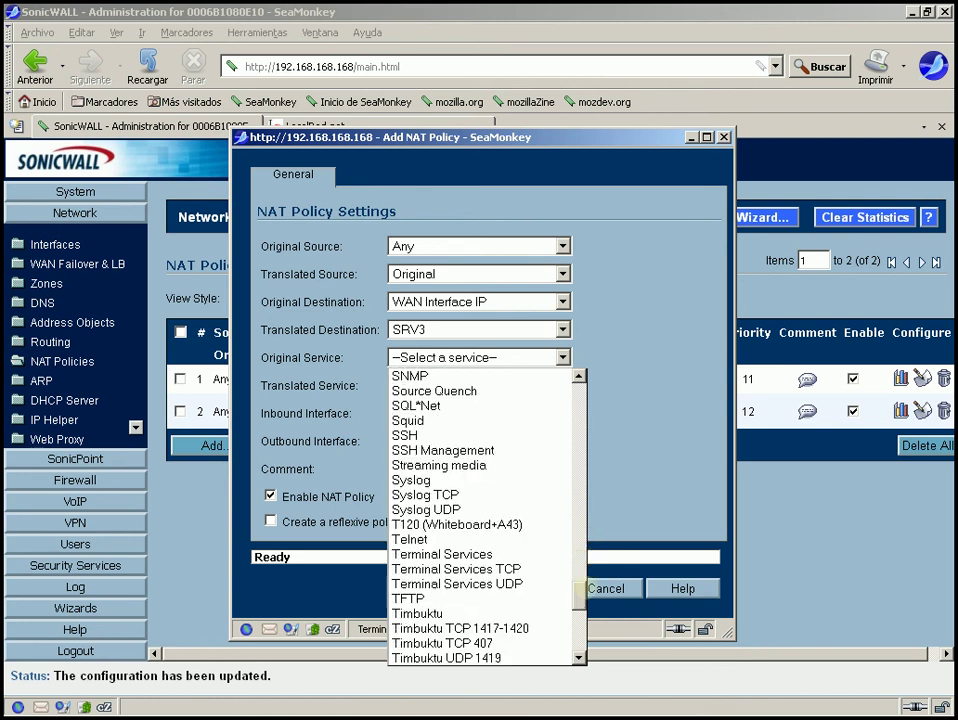
pyautogui.click(486, 553)
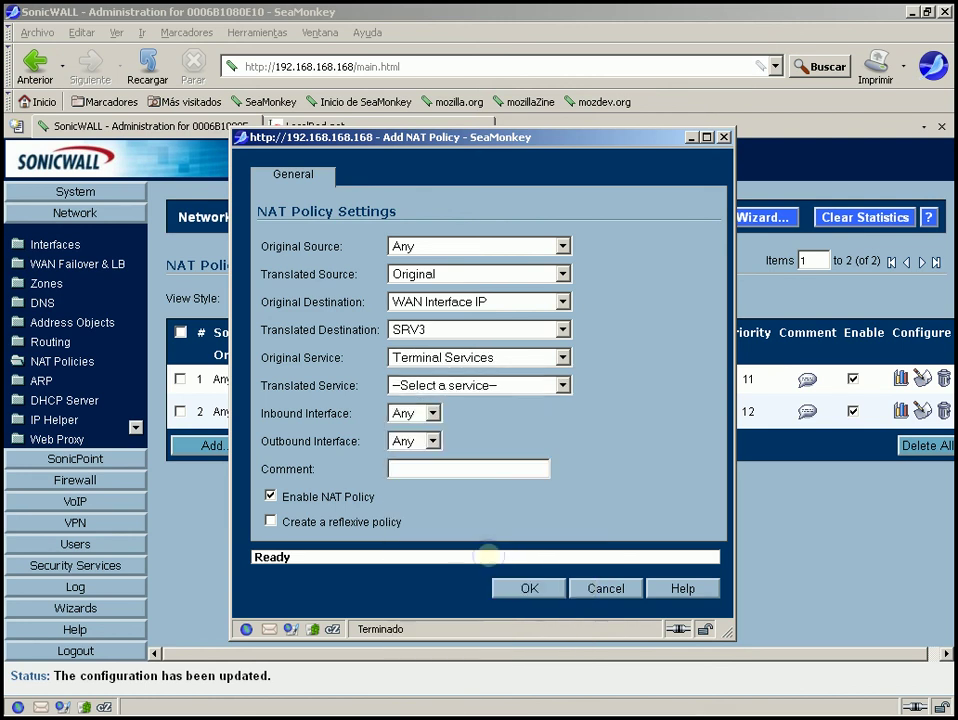
# Choose Original as the Translated Service, checking both service dropdowns' choices
pyautogui.click(425, 384)
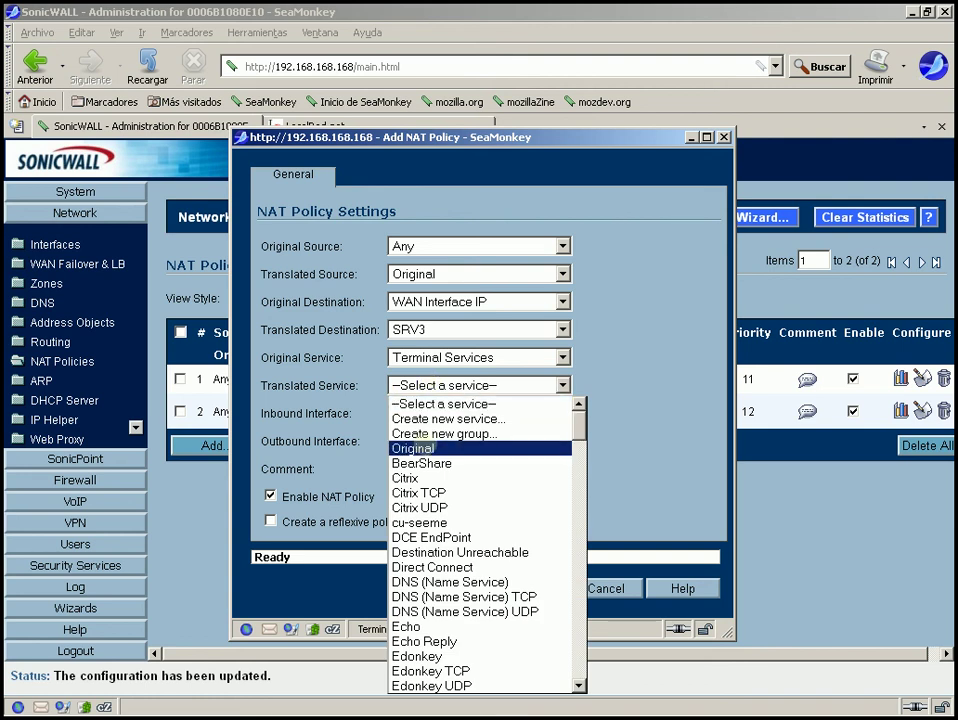
pyautogui.click(420, 448)
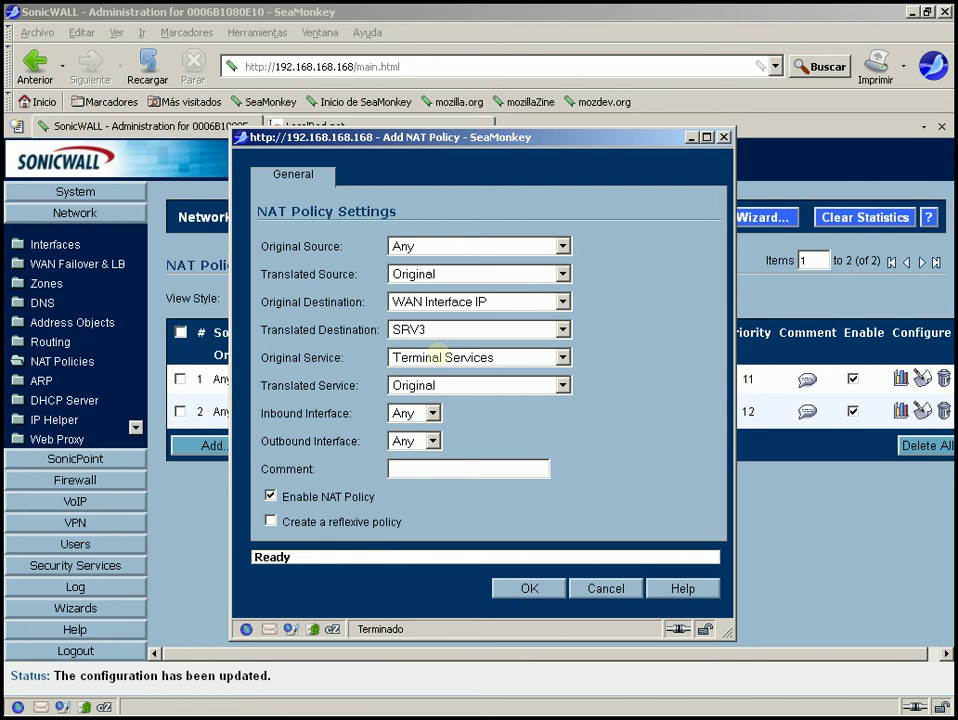
pyautogui.click(437, 357)
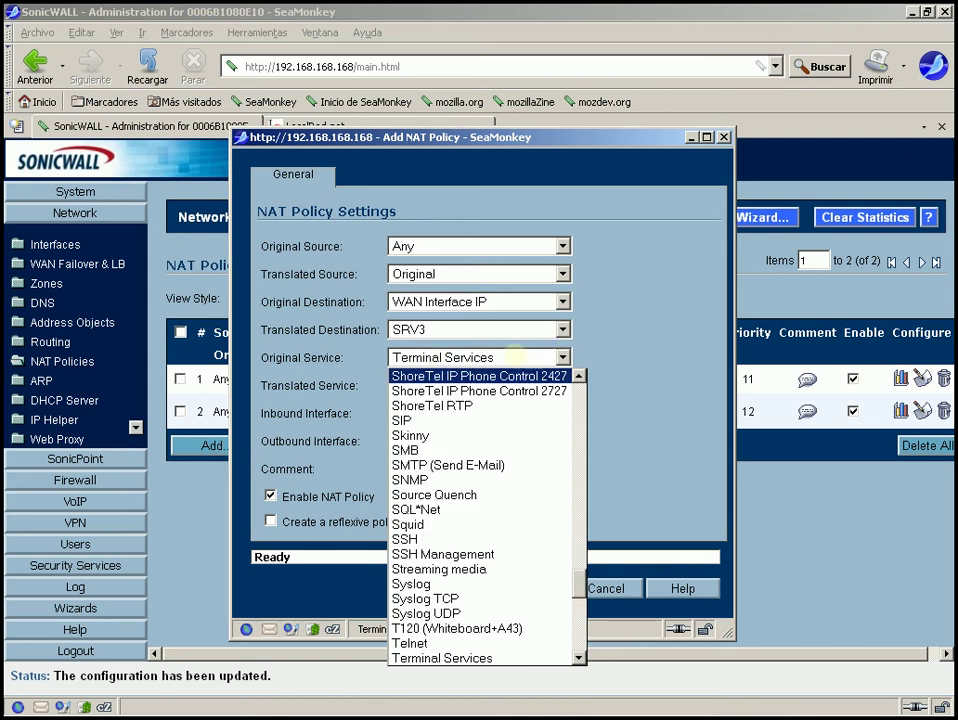
pyautogui.click(510, 357)
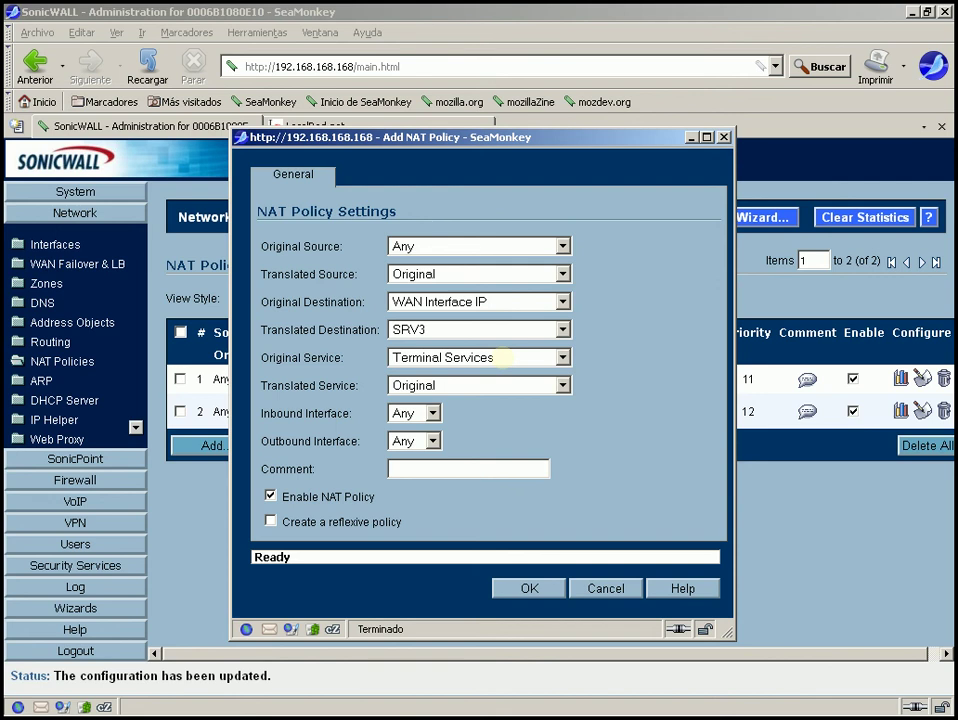
pyautogui.click(470, 386)
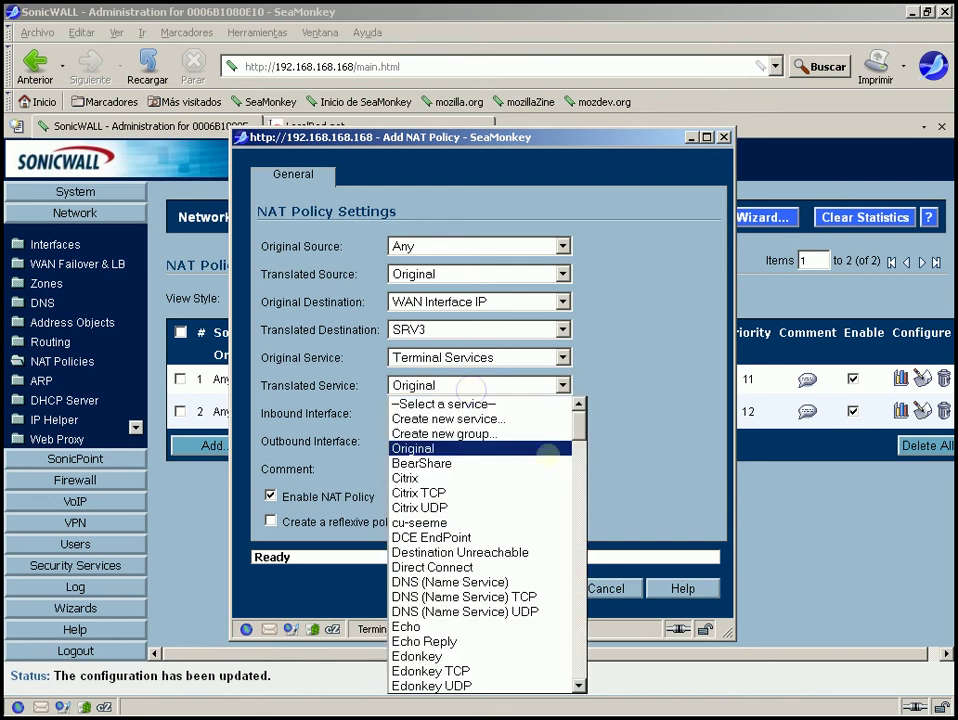
pyautogui.moveTo(578, 420)
pyautogui.mouseDown()
pyautogui.moveTo(579, 578)
pyautogui.moveTo(592, 608)
pyautogui.moveTo(592, 420)
pyautogui.mouseUp()
pyautogui.click(594, 400)
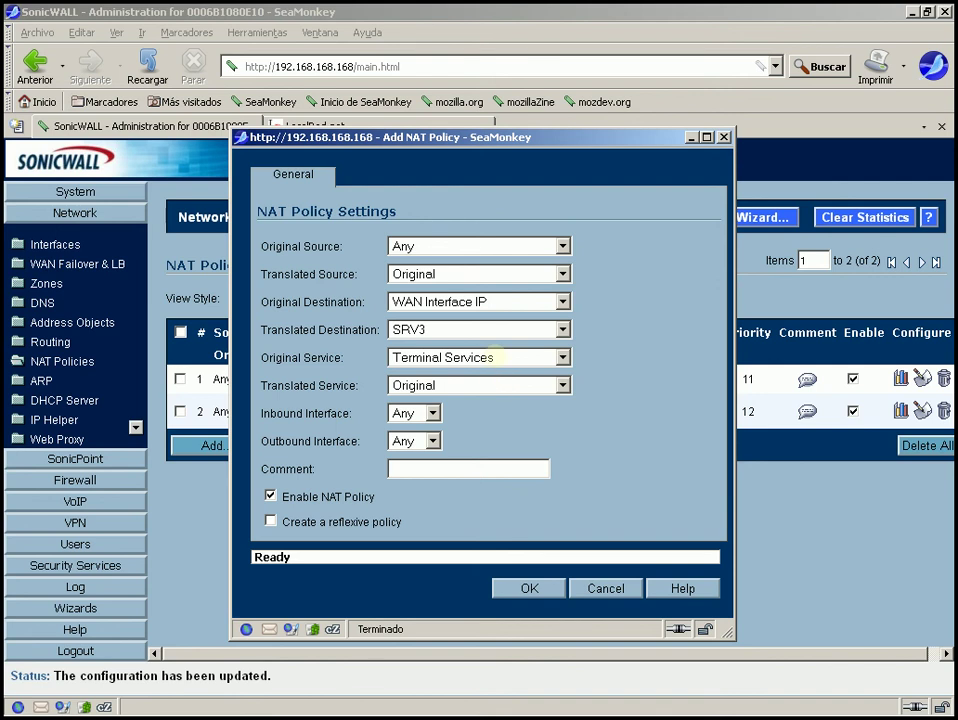
pyautogui.click(495, 357)
pyautogui.click(497, 357)
pyautogui.click(452, 385)
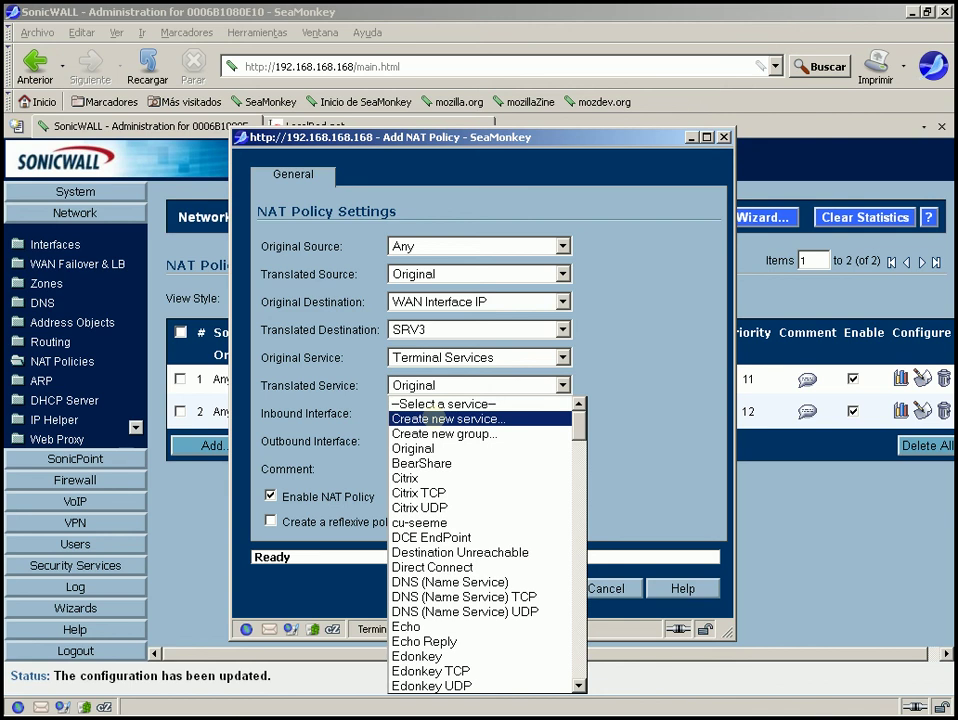
# Create custom service TS-mutado using TCP(6) on port range 3245–3245
pyautogui.click(435, 419)
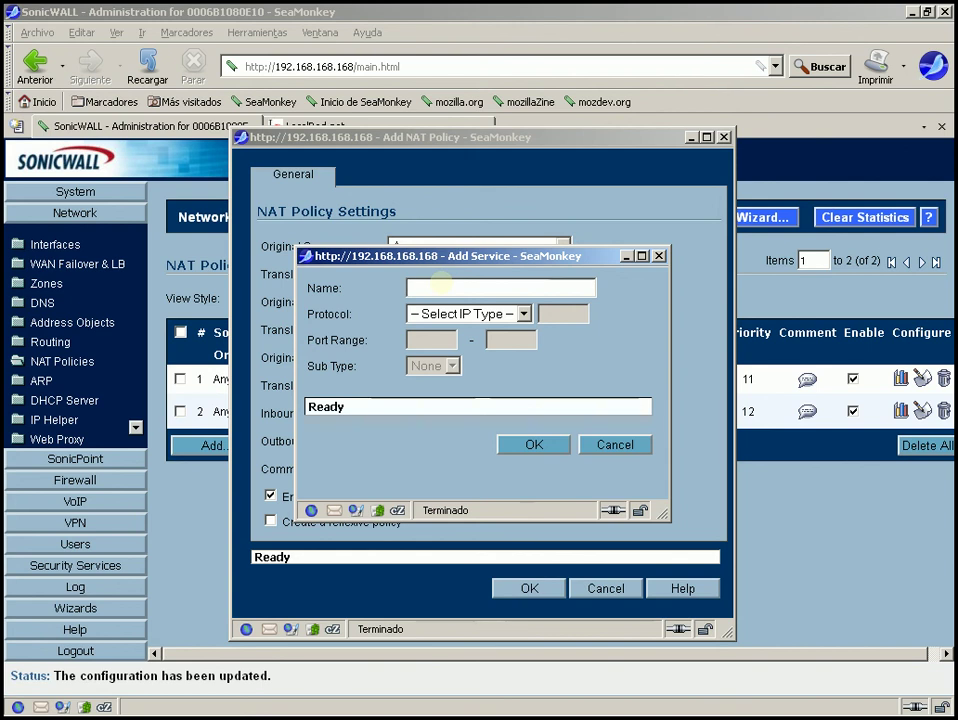
pyautogui.write('TS-mutado')
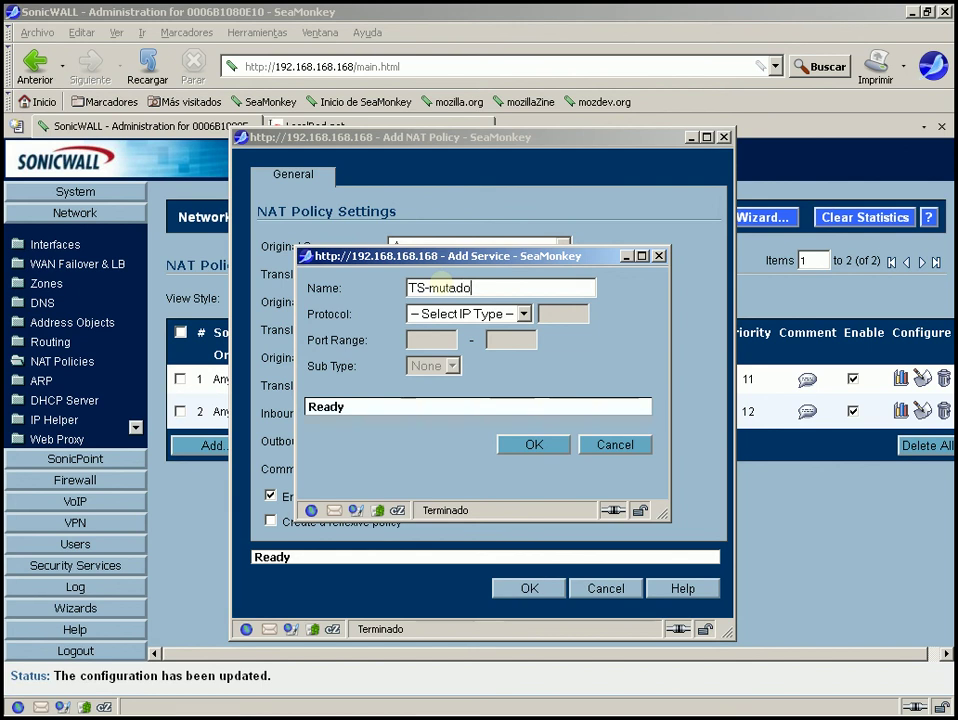
pyautogui.click(508, 313)
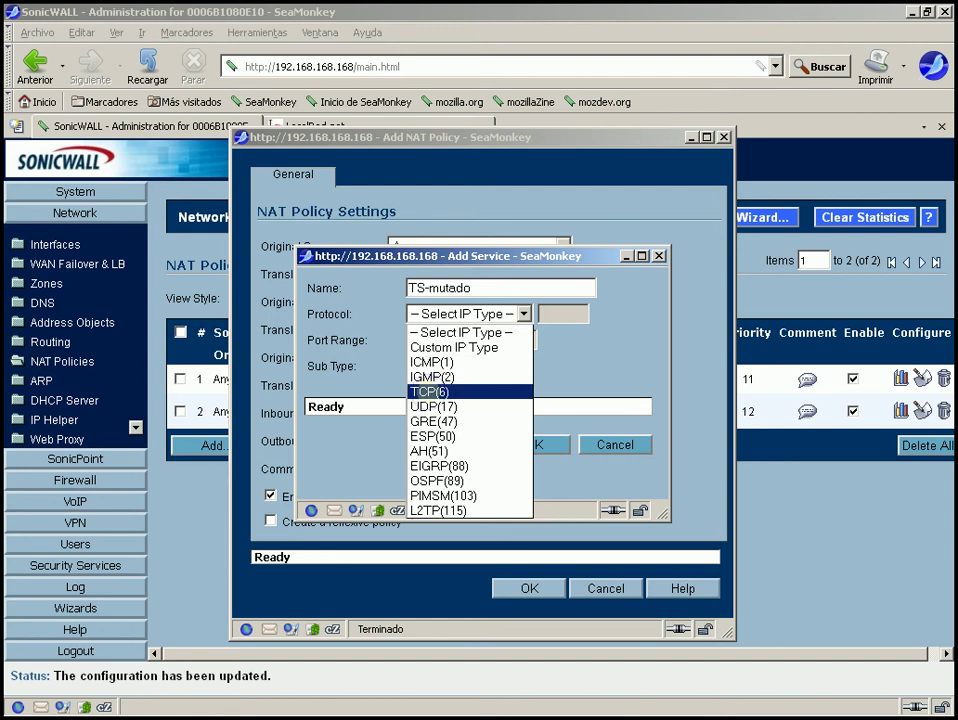
pyautogui.click(430, 391)
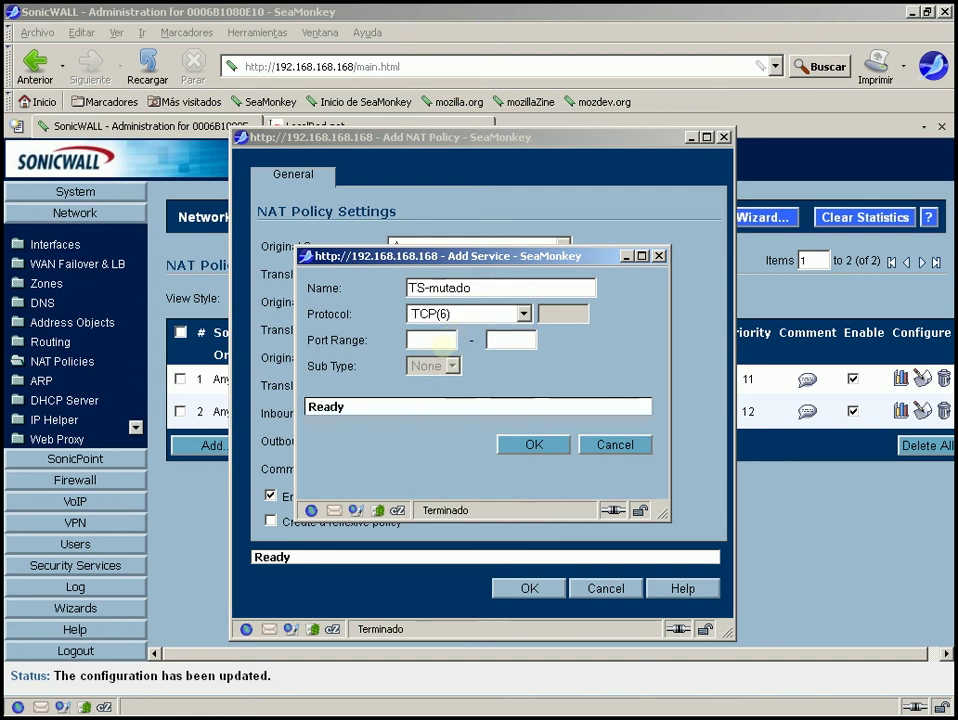
pyautogui.click(443, 341)
pyautogui.write('3245')
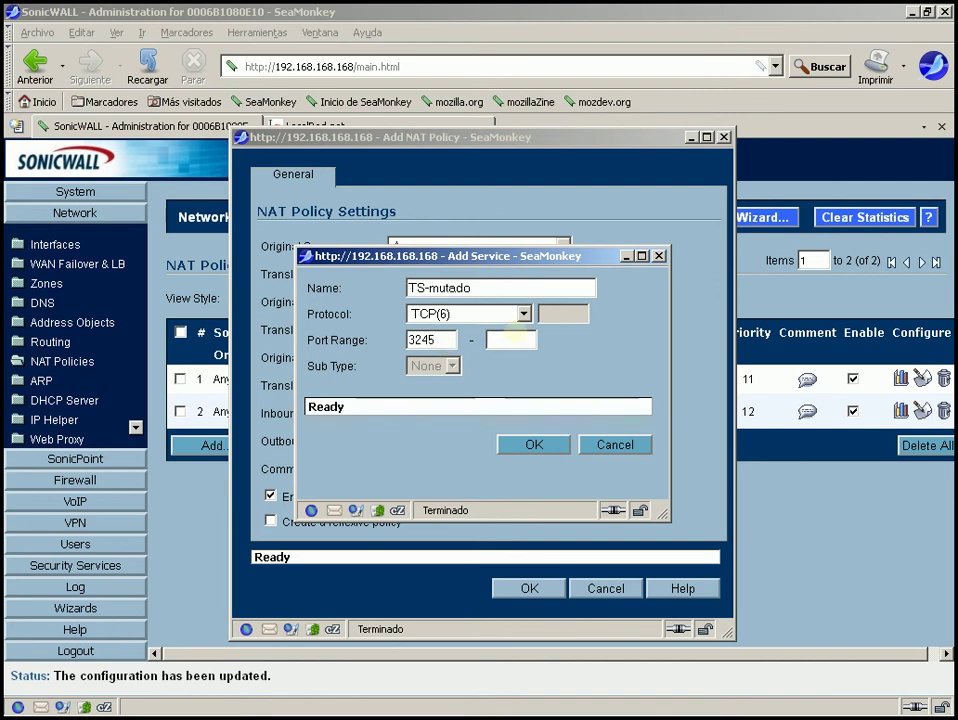
pyautogui.click(505, 340)
pyautogui.write('3245')
pyautogui.click(545, 447)
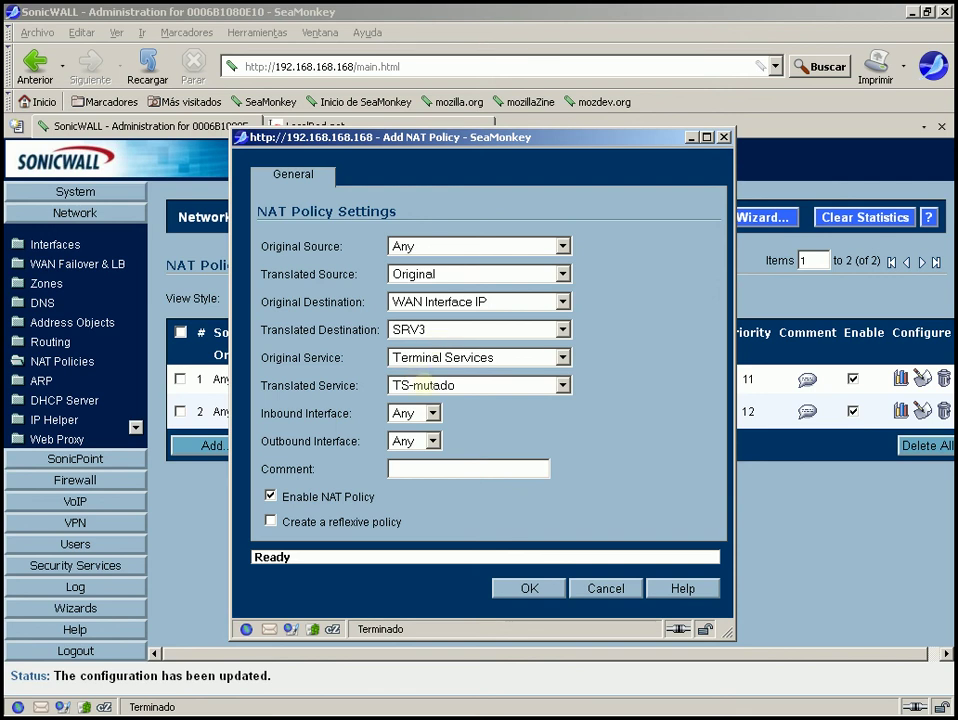
# Switch the Translated Service from TS-mutado back to Original
pyautogui.click(425, 385)
pyautogui.click(425, 385)
pyautogui.click(428, 385)
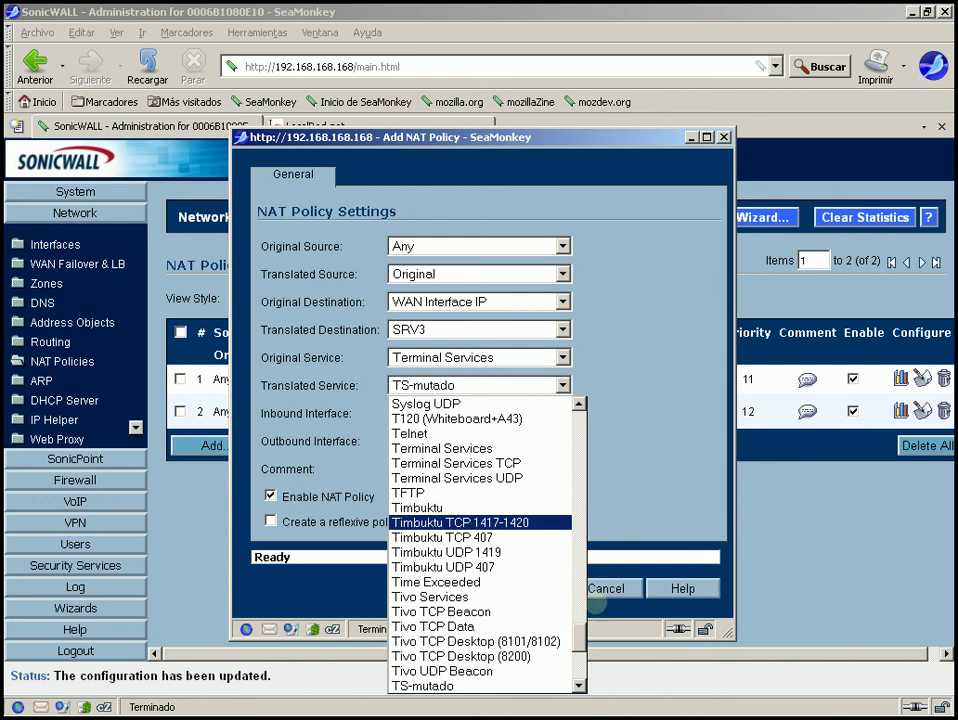
pyautogui.moveTo(577, 633); pyautogui.dragTo(580, 381)
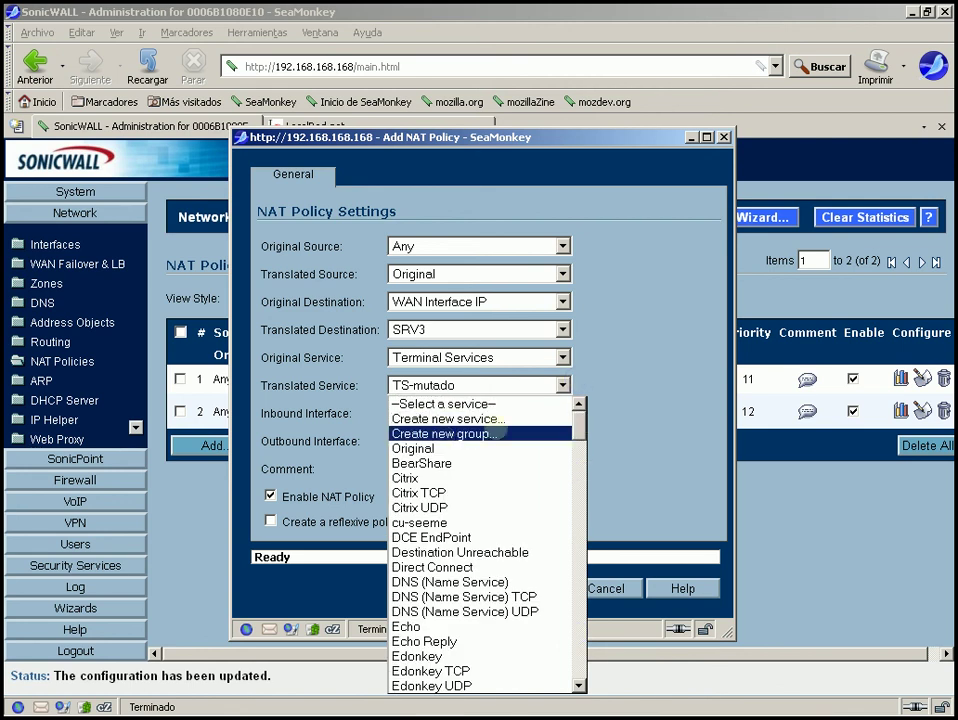
pyautogui.click(437, 449)
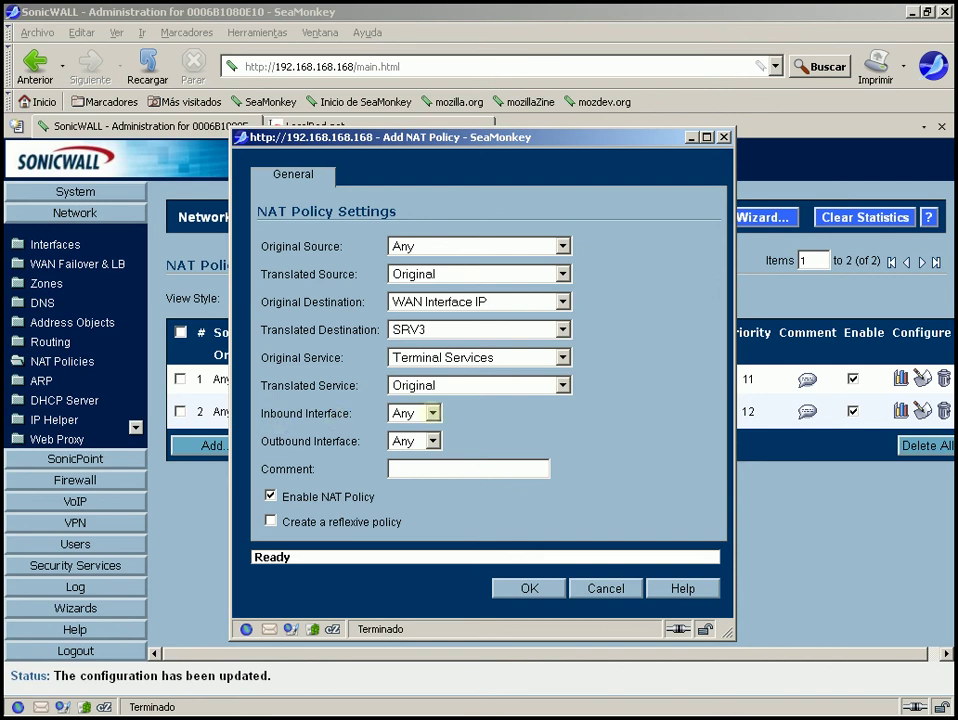
pyautogui.click(432, 413)
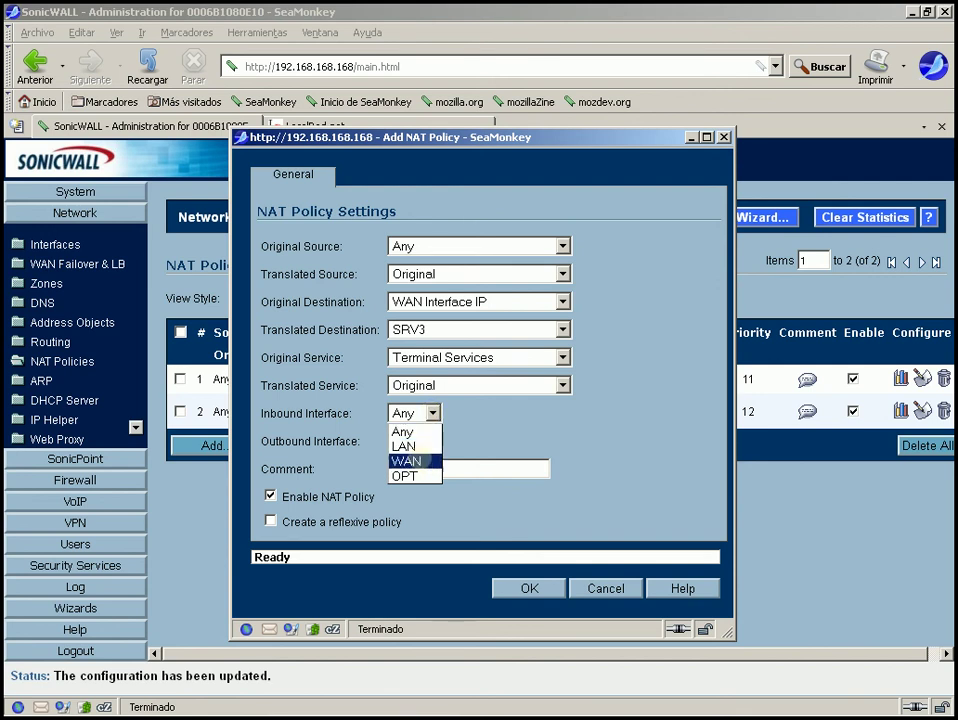
pyautogui.click(418, 460)
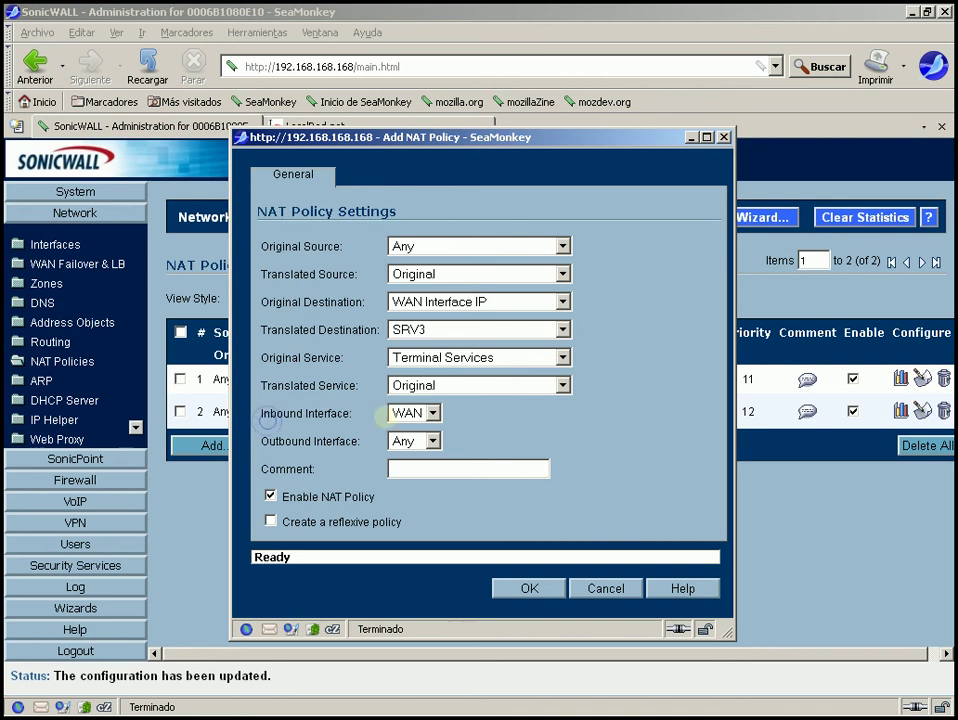
pyautogui.click(415, 413)
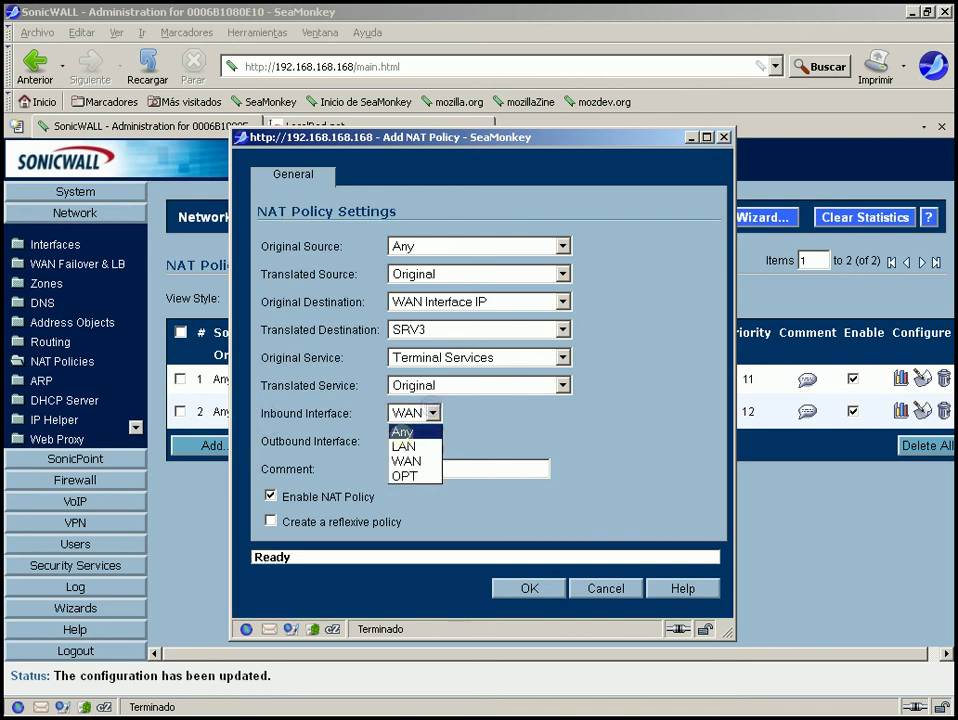
pyautogui.click(403, 431)
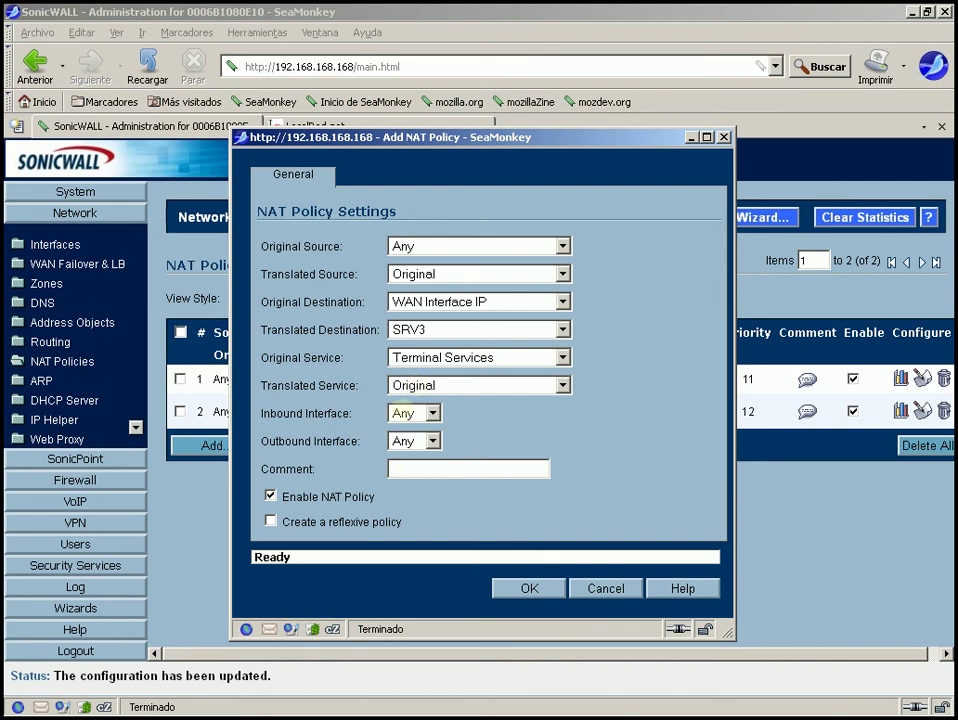
pyautogui.click(430, 413)
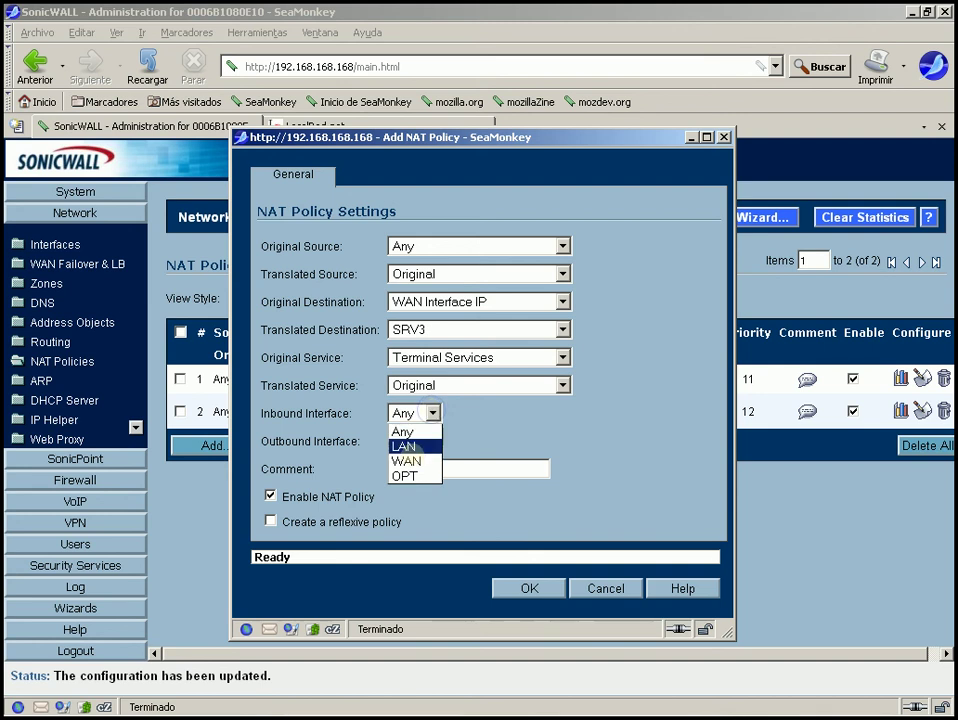
pyautogui.click(405, 476)
pyautogui.click(430, 441)
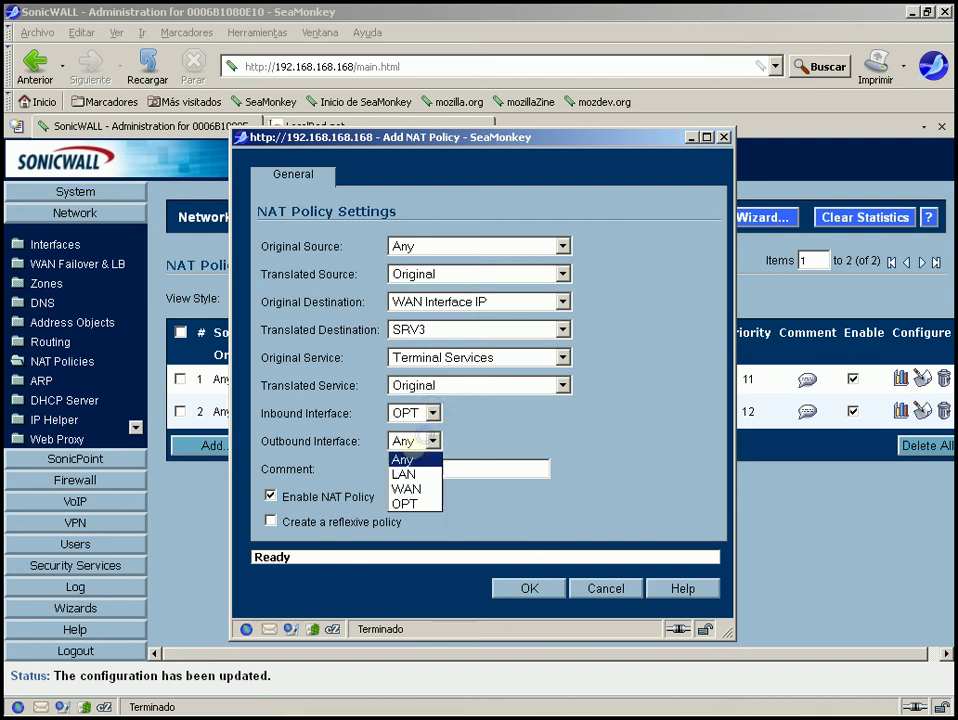
pyautogui.click(405, 474)
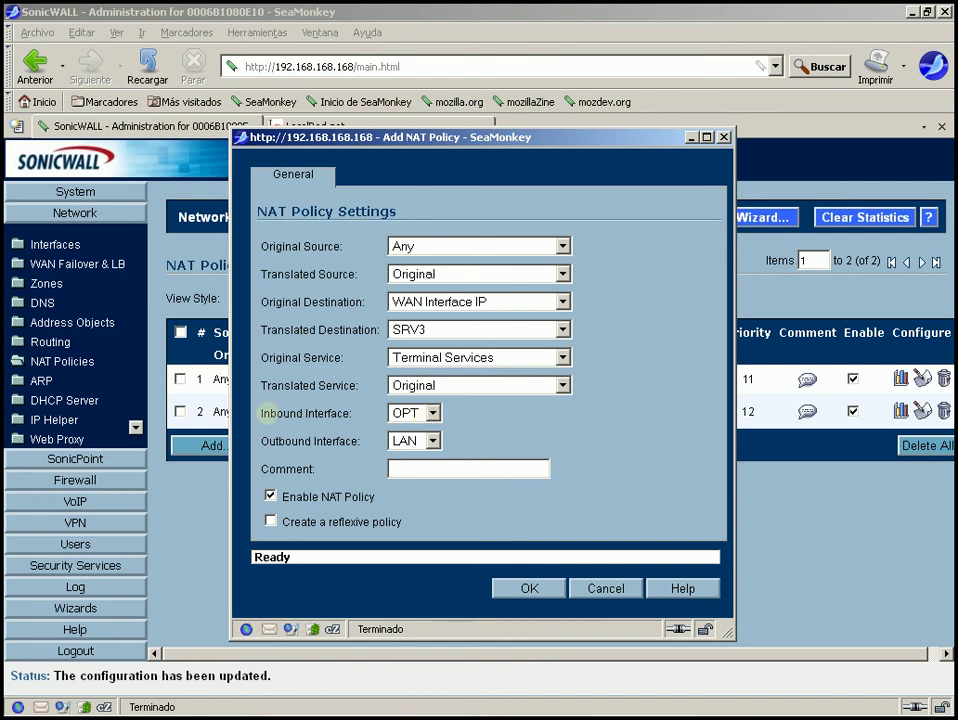
pyautogui.moveTo(261, 413); pyautogui.dragTo(300, 413)
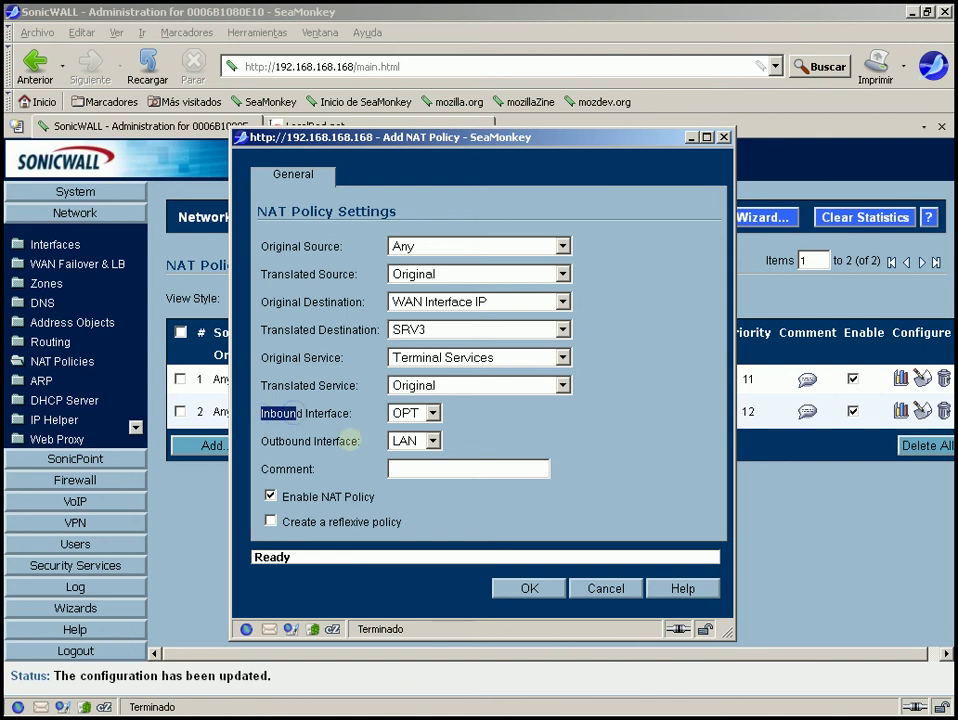
pyautogui.moveTo(350, 441); pyautogui.dragTo(260, 210)
pyautogui.click(360, 429)
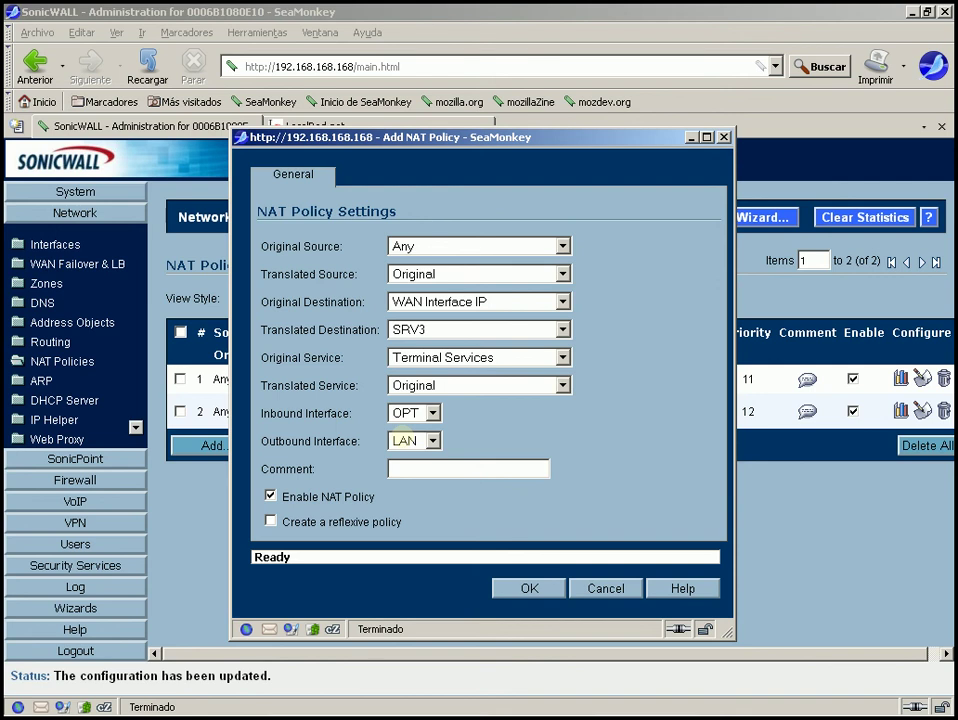
pyautogui.click(410, 441)
pyautogui.click(408, 505)
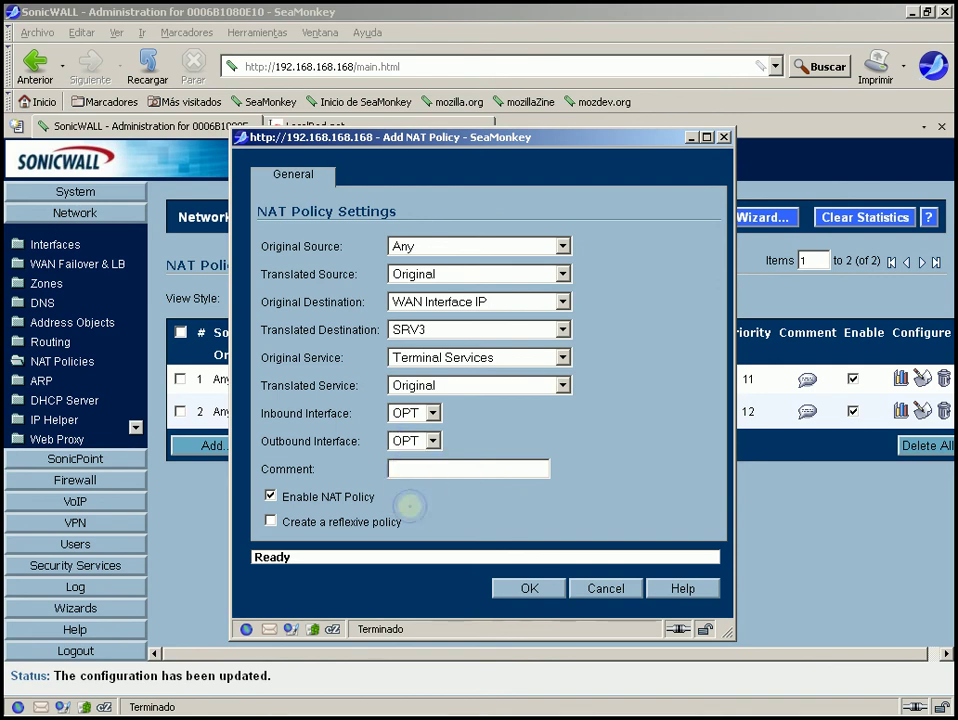
pyautogui.click(412, 413)
pyautogui.click(407, 445)
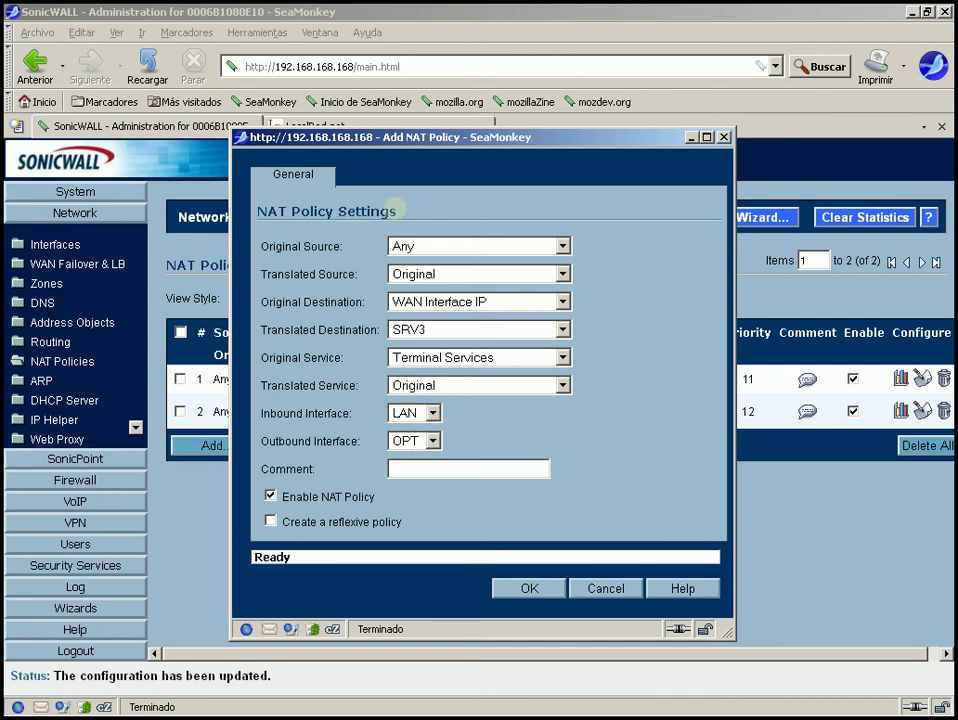
pyautogui.moveTo(397, 211); pyautogui.dragTo(267, 211)
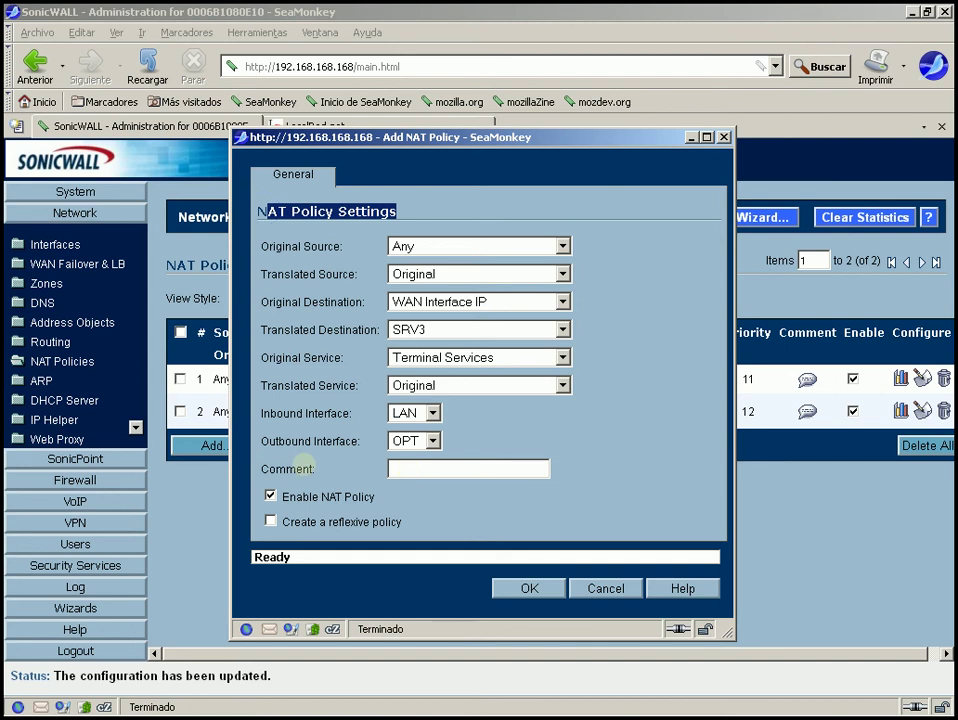
pyautogui.click(432, 412)
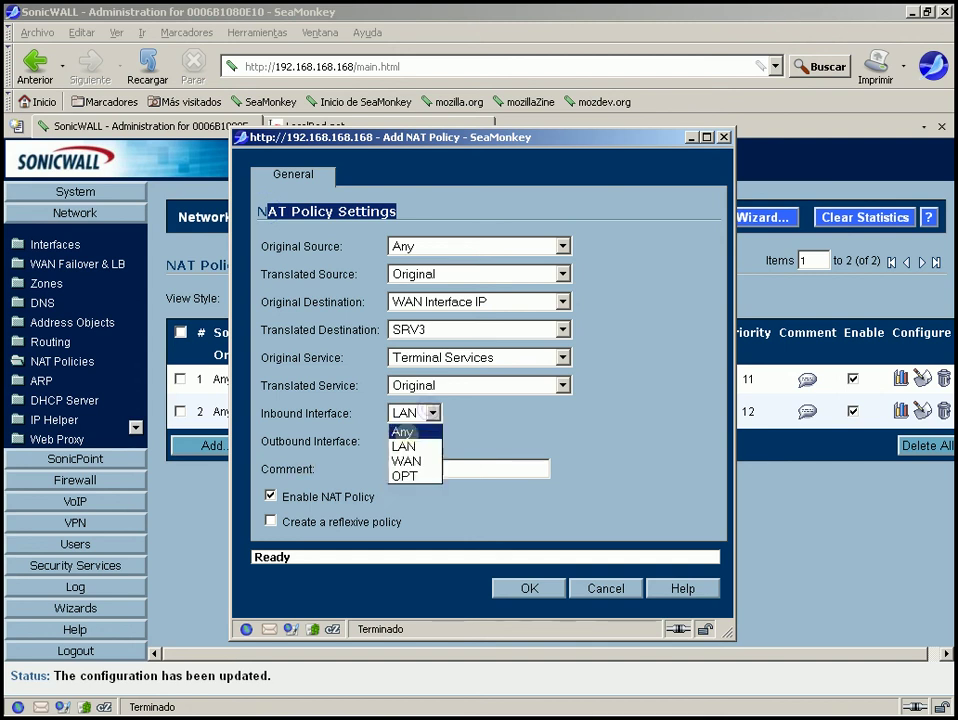
pyautogui.click(403, 431)
pyautogui.click(433, 440)
pyautogui.click(395, 457)
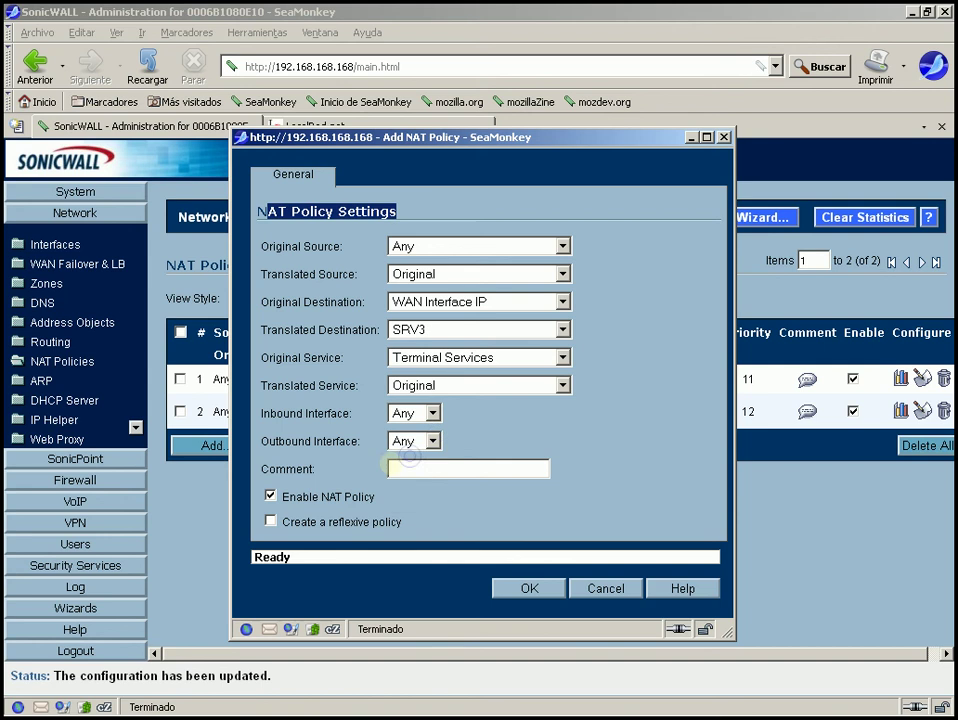
pyautogui.click(413, 466)
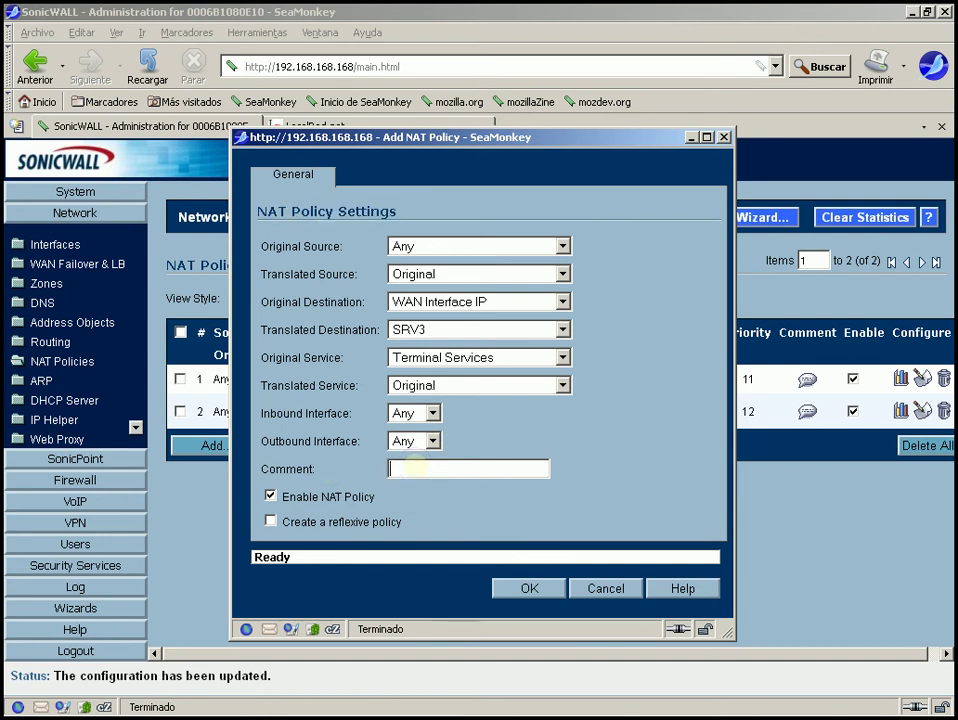
# Enter comment 'SRV3 por Wan2 OPT', keeping the policy enabled and reflexive policy off
pyautogui.write('SRV3 por Wan2  ')
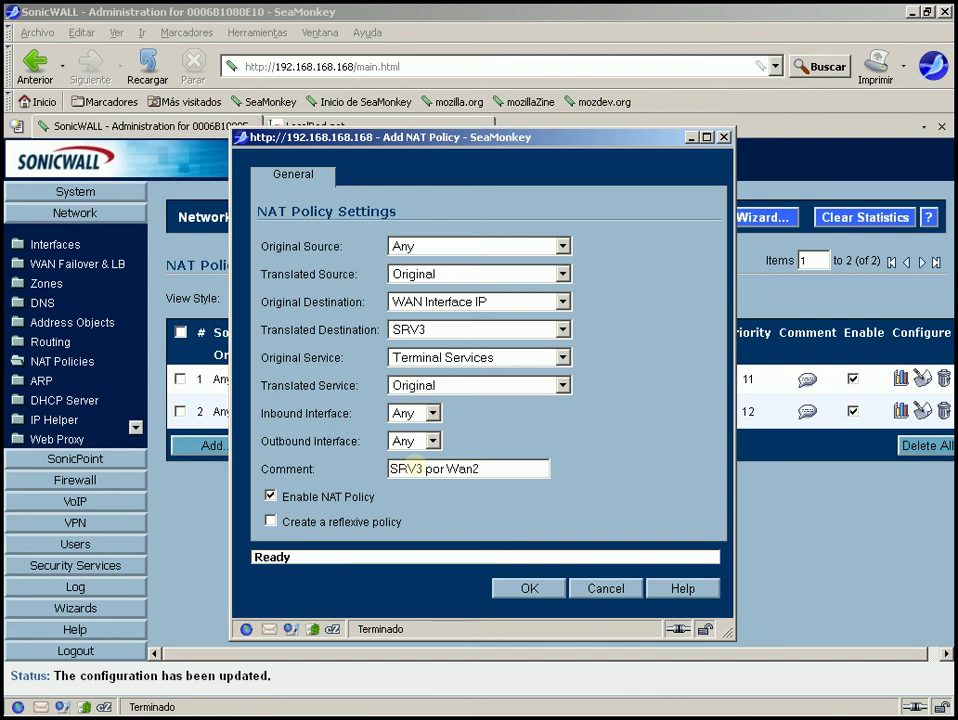
pyautogui.write('OPT')
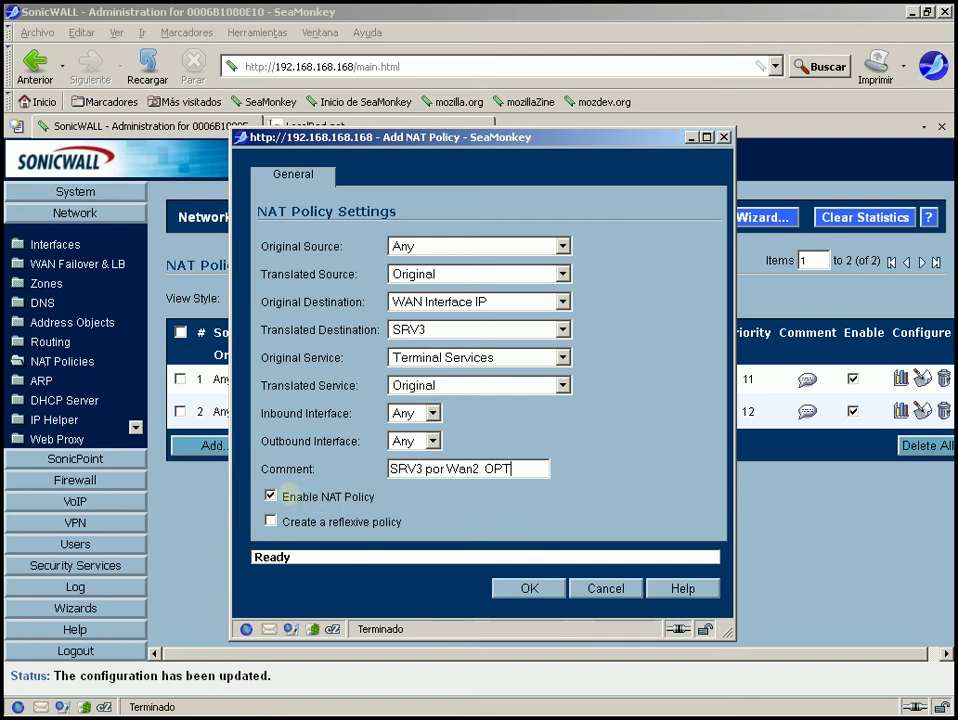
pyautogui.click(270, 496)
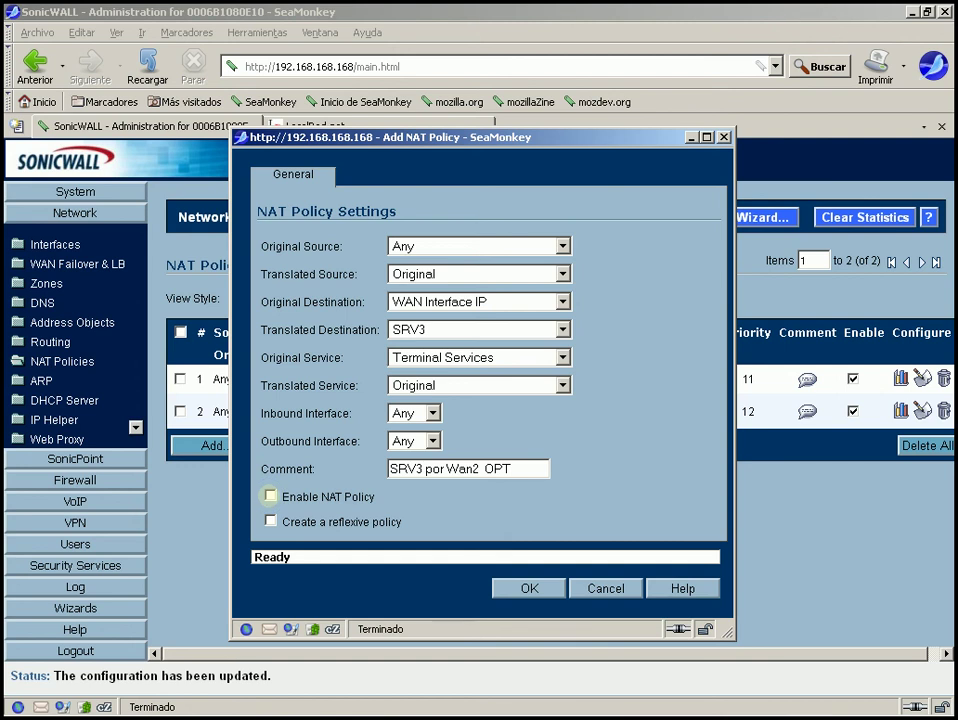
pyautogui.click(270, 496)
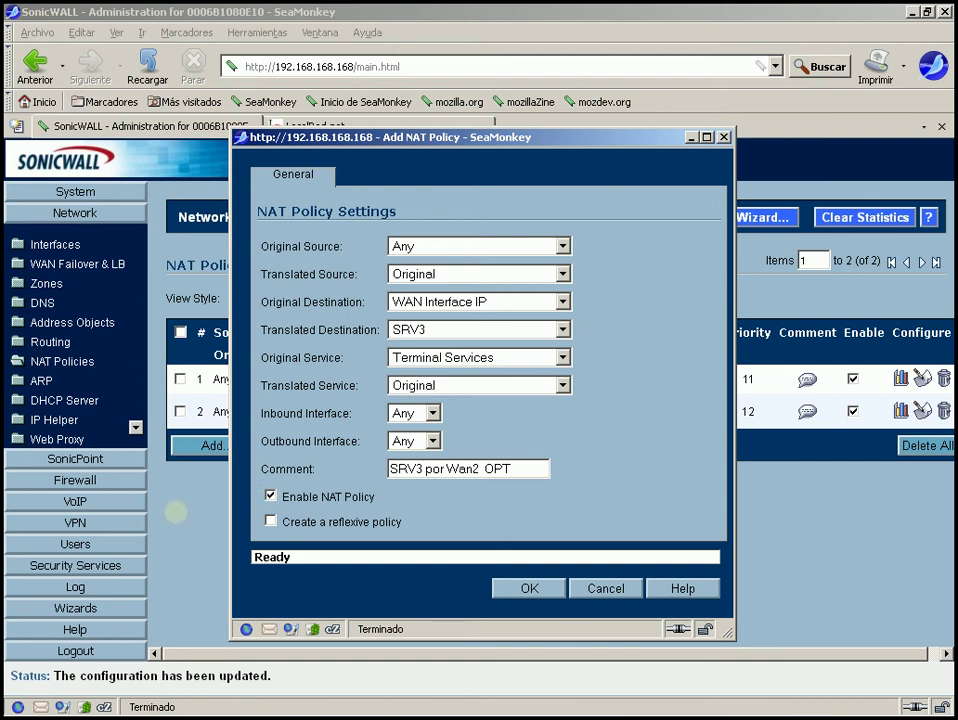
pyautogui.click(270, 521)
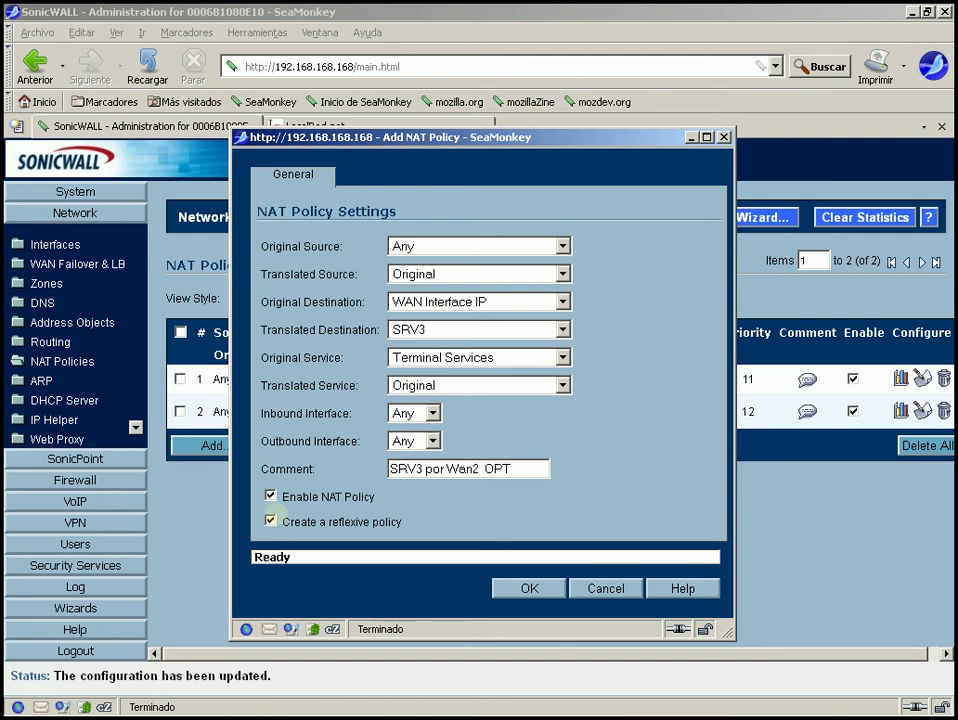
pyautogui.click(270, 521)
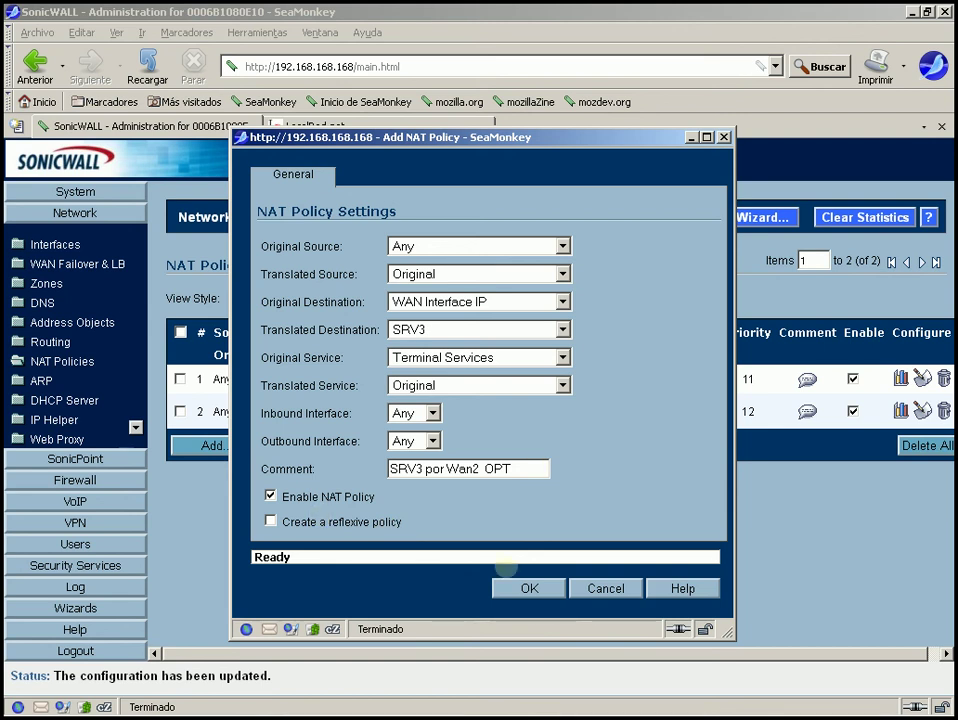
# Save the WAN-to-SRV3 Terminal Services NAT policy, then check its destination and service in the list
pyautogui.click(527, 588)
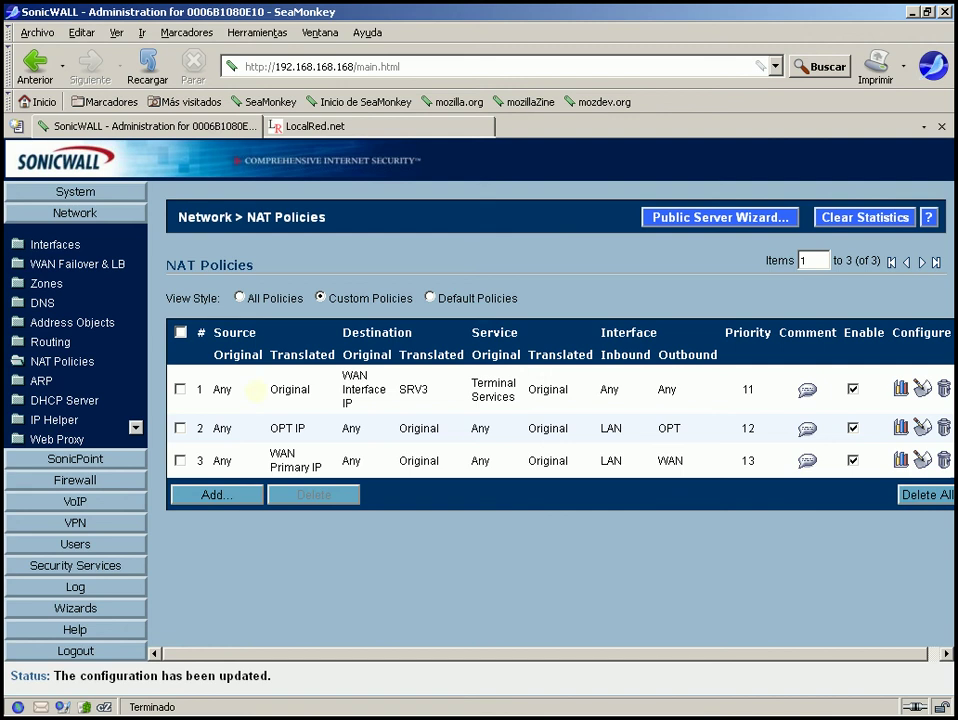
pyautogui.moveTo(355, 378)
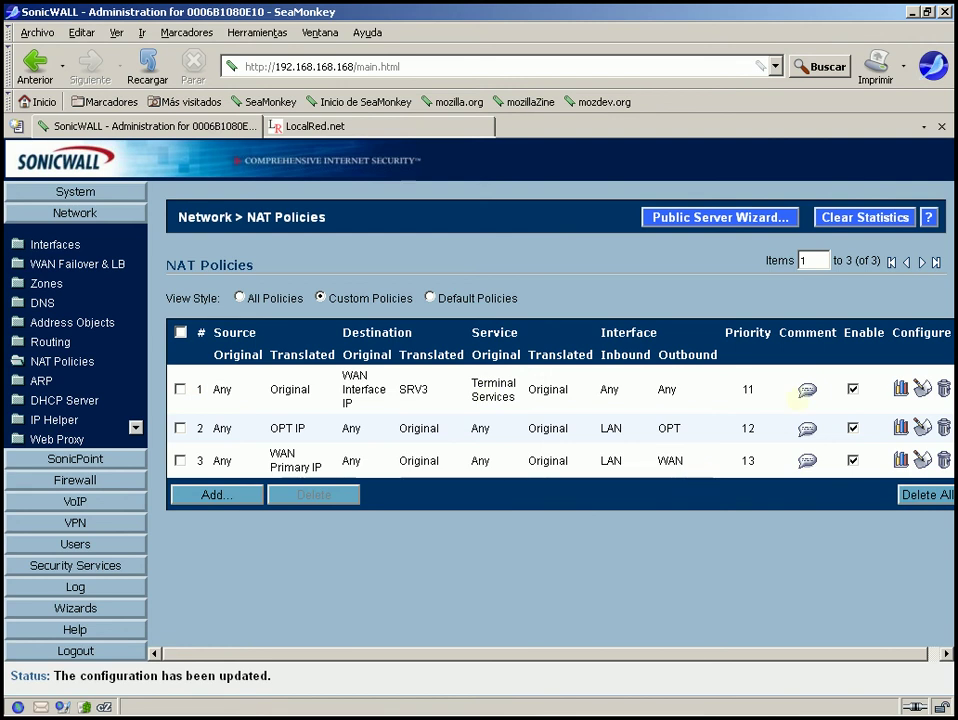
pyautogui.moveTo(470, 386)
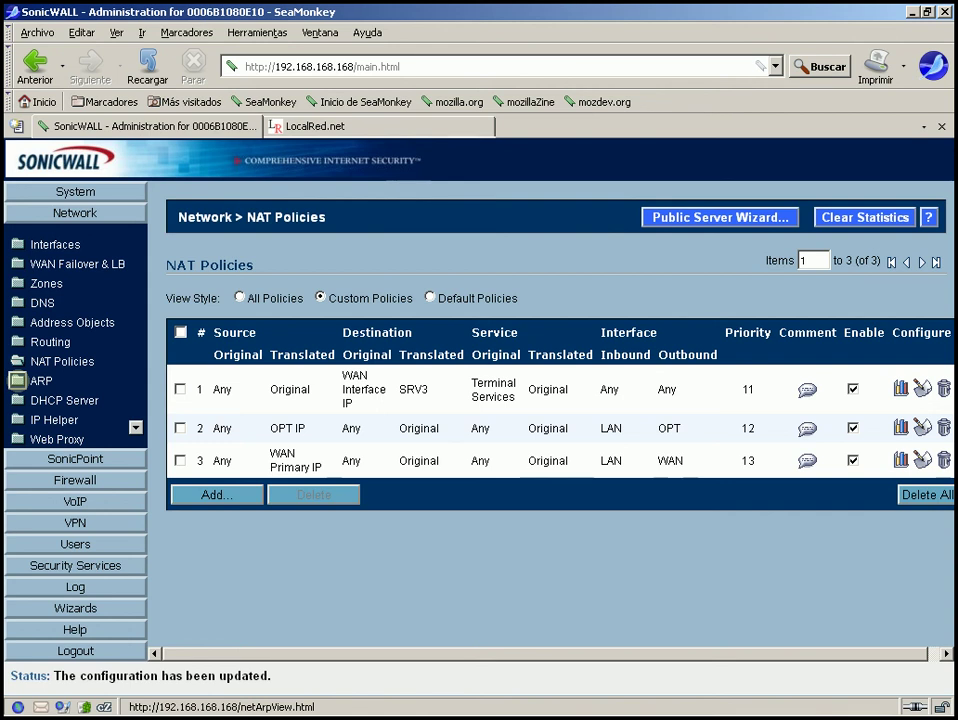
pyautogui.click(18, 380)
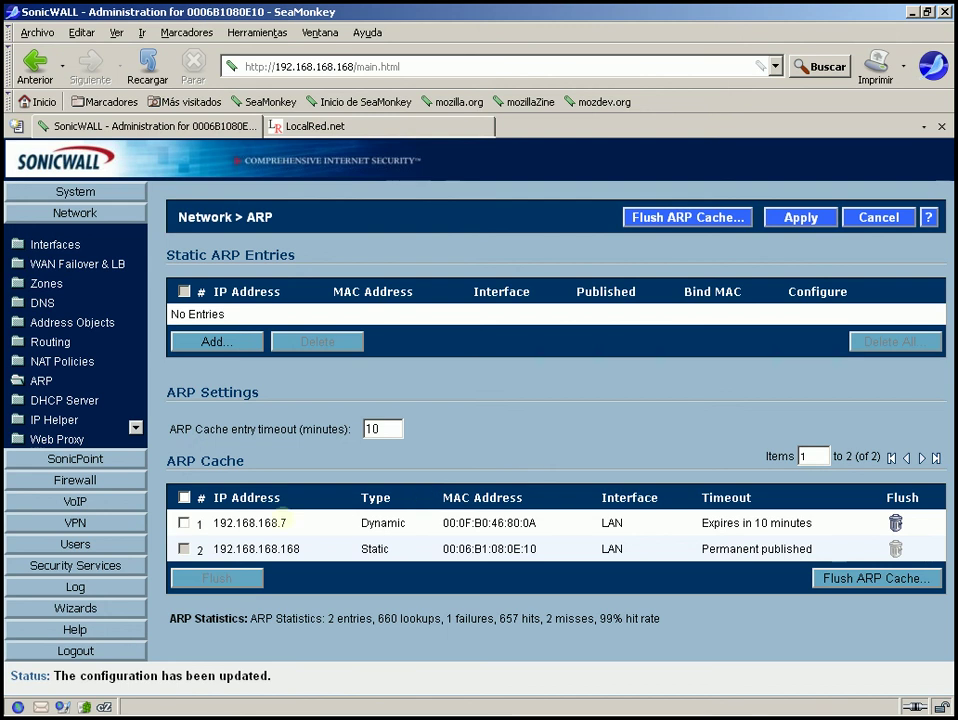
pyautogui.moveTo(215, 522); pyautogui.dragTo(297, 521)
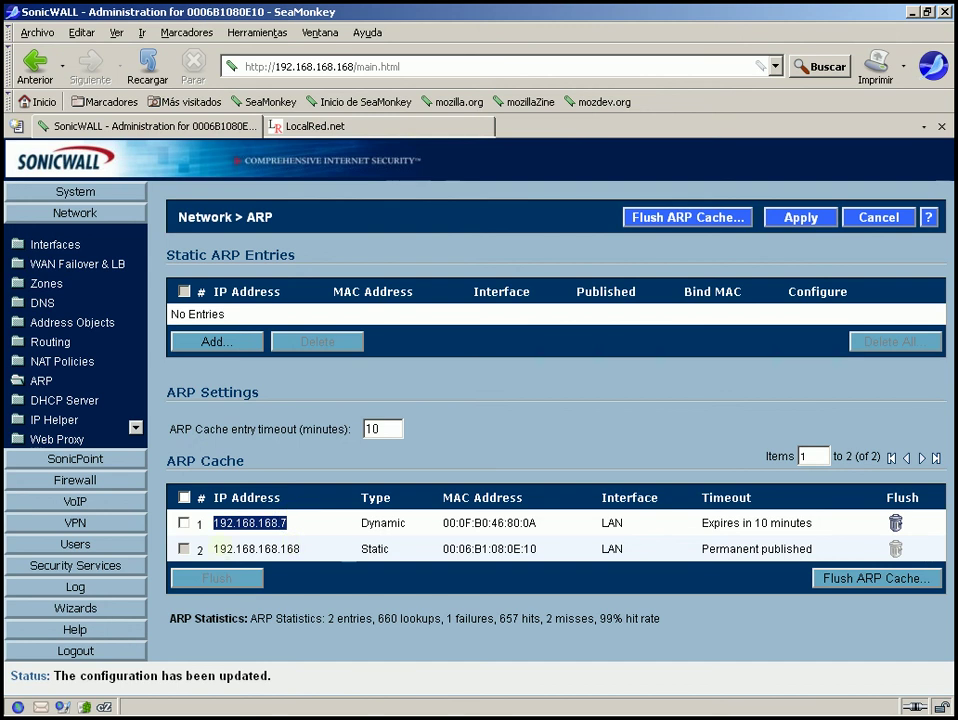
pyautogui.moveTo(249, 549); pyautogui.dragTo(333, 537)
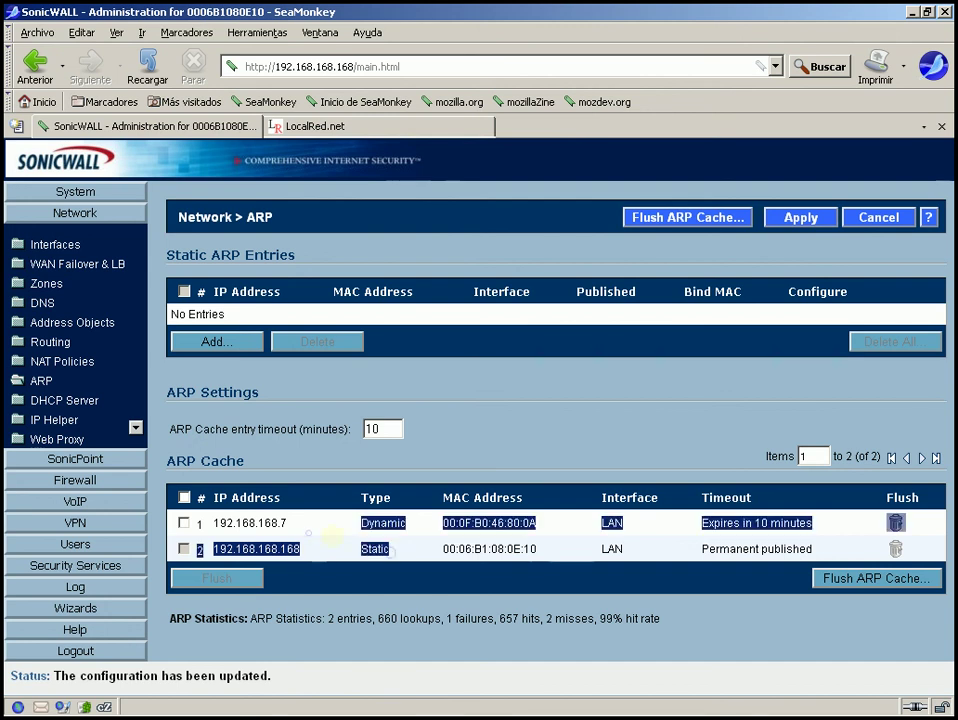
pyautogui.click(333, 537)
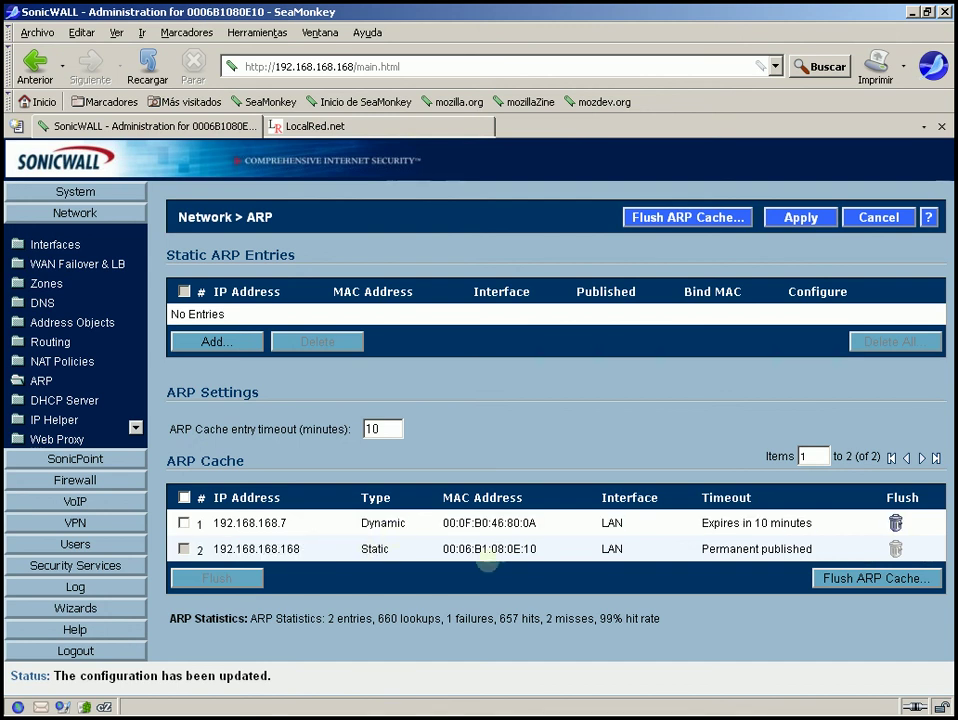
pyautogui.moveTo(537, 549); pyautogui.dragTo(443, 549)
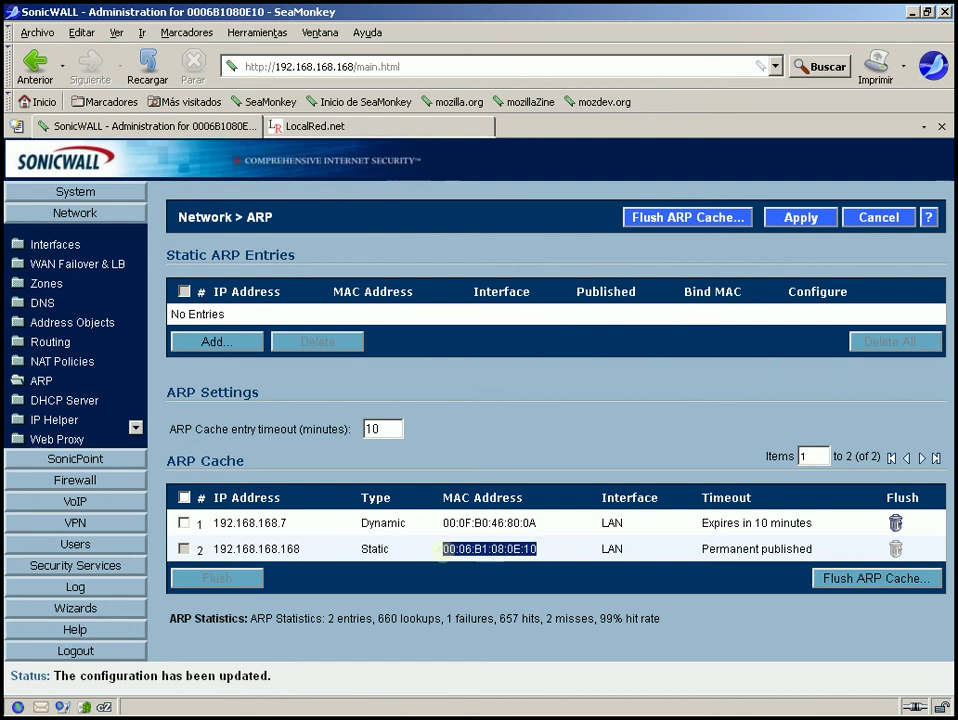
pyautogui.moveTo(537, 523); pyautogui.dragTo(448, 523)
pyautogui.click(446, 522)
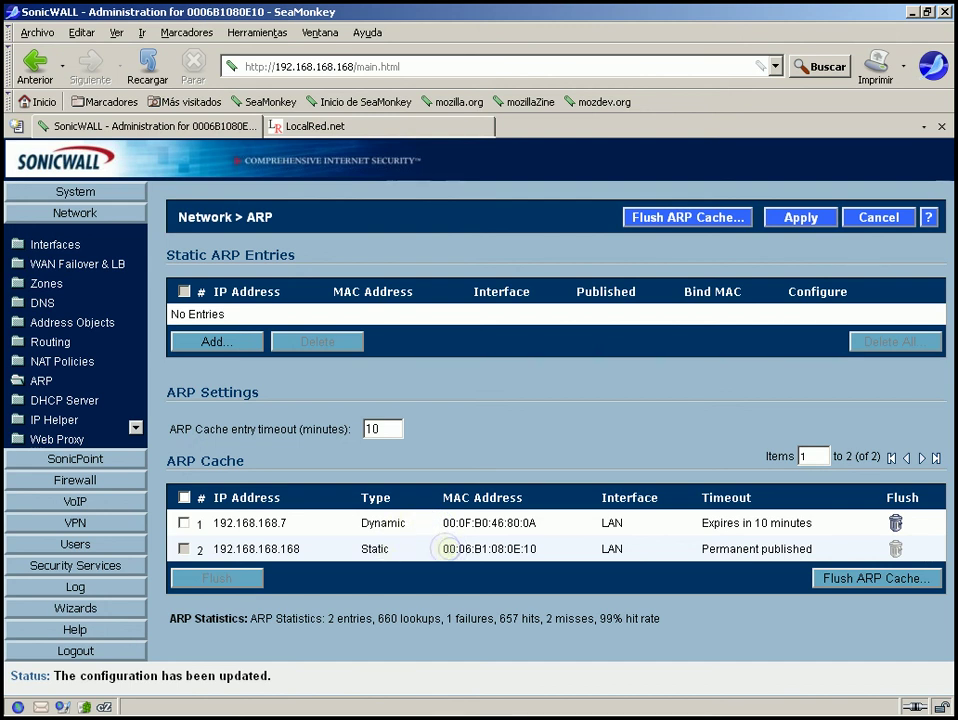
pyautogui.moveTo(443, 549); pyautogui.dragTo(537, 549)
pyautogui.click(545, 549)
pyautogui.moveTo(362, 522); pyautogui.dragTo(405, 522)
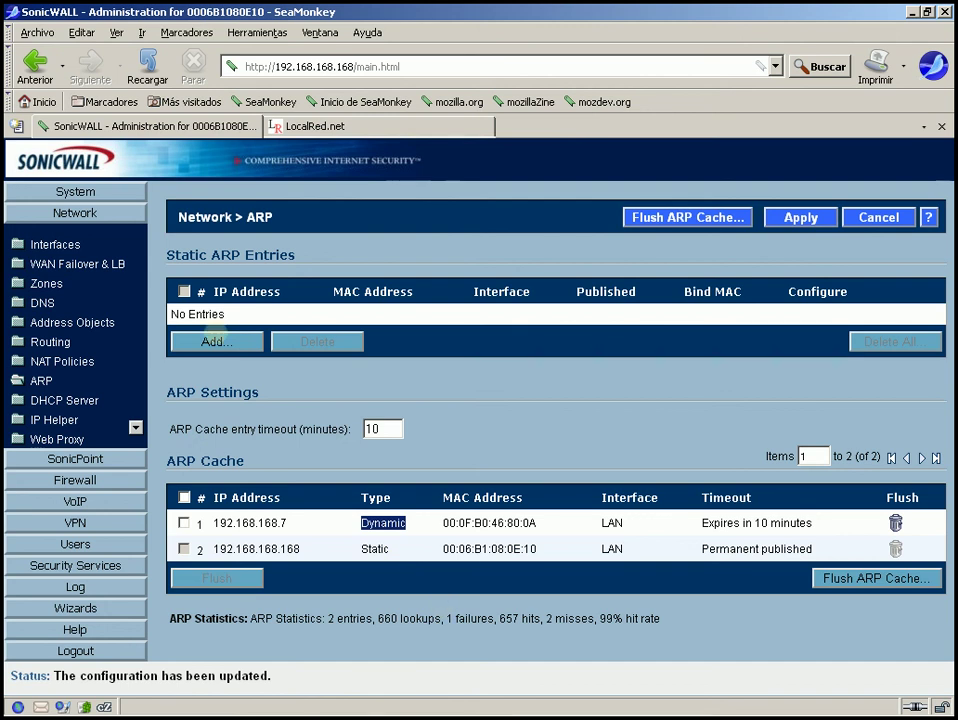
pyautogui.click(216, 341)
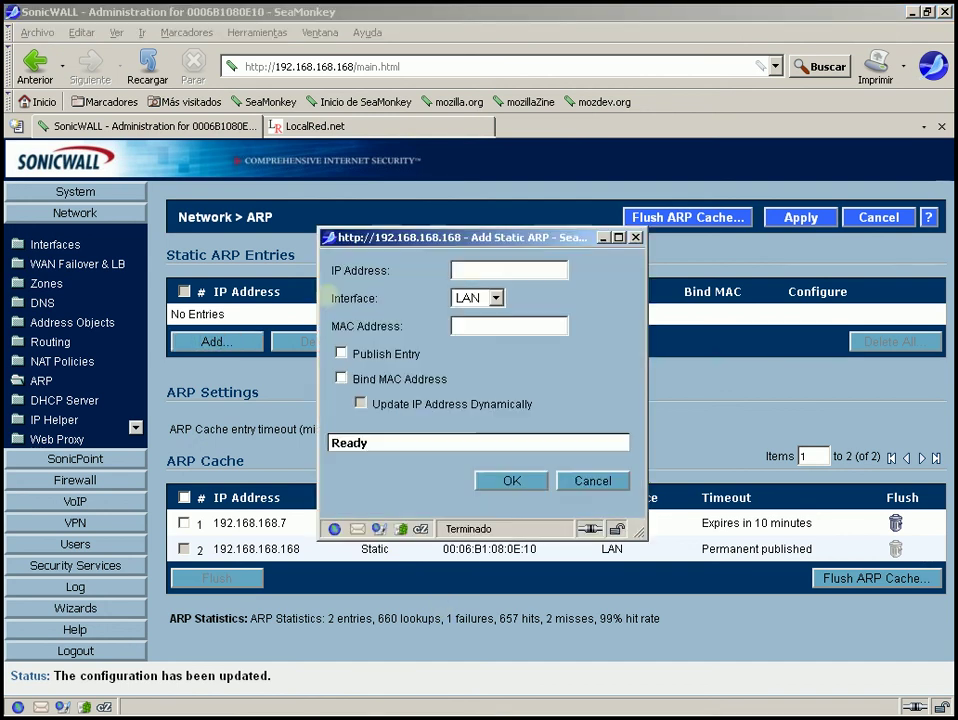
pyautogui.click(488, 270)
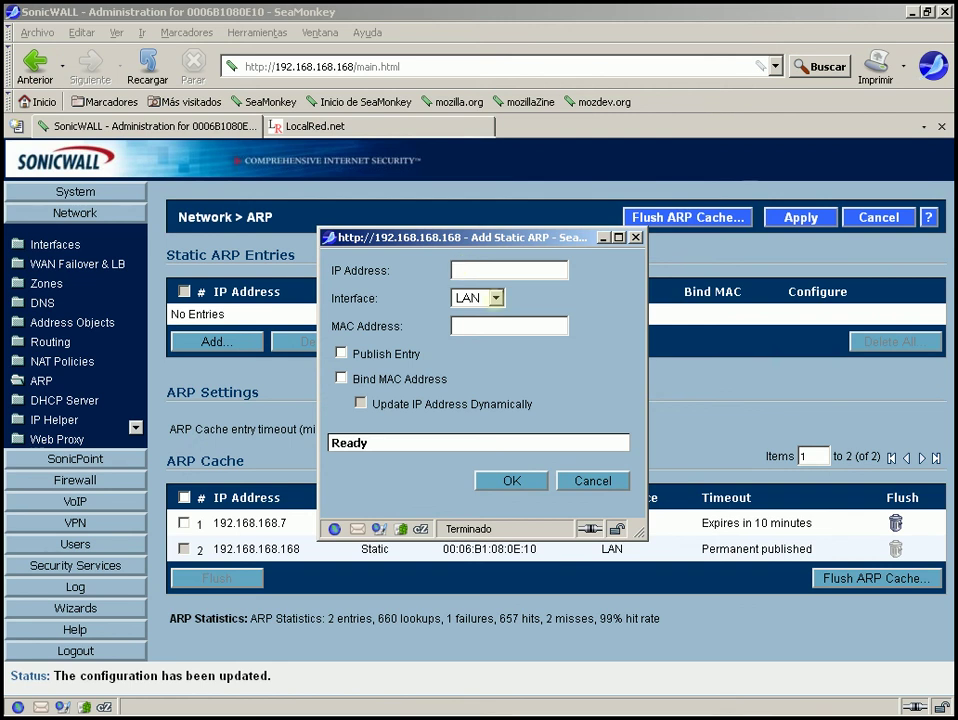
pyautogui.click(495, 298)
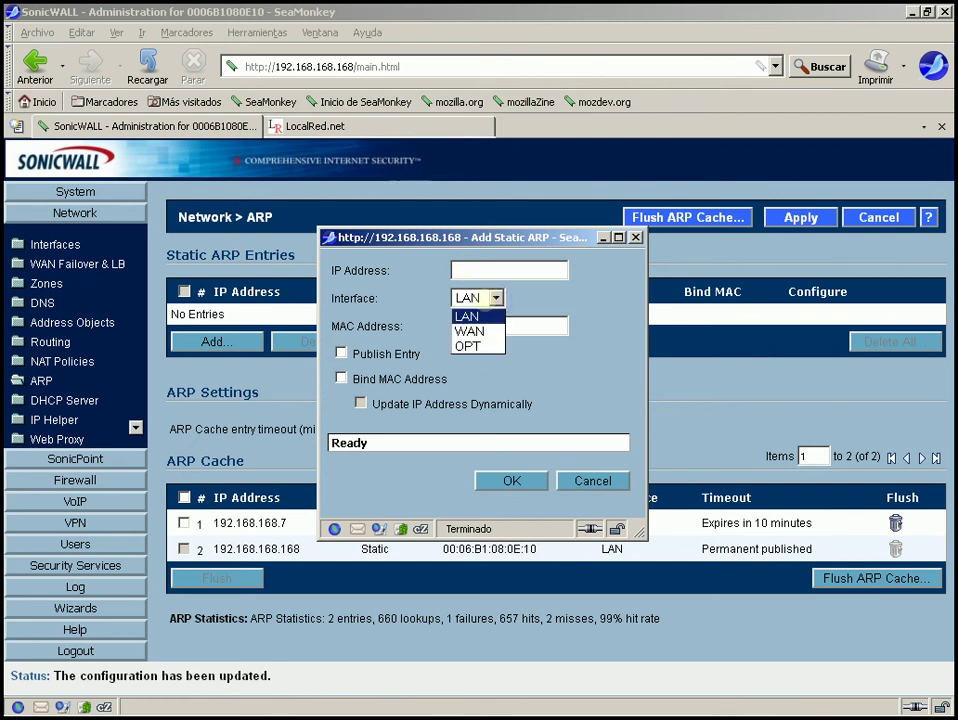
pyautogui.click(519, 291)
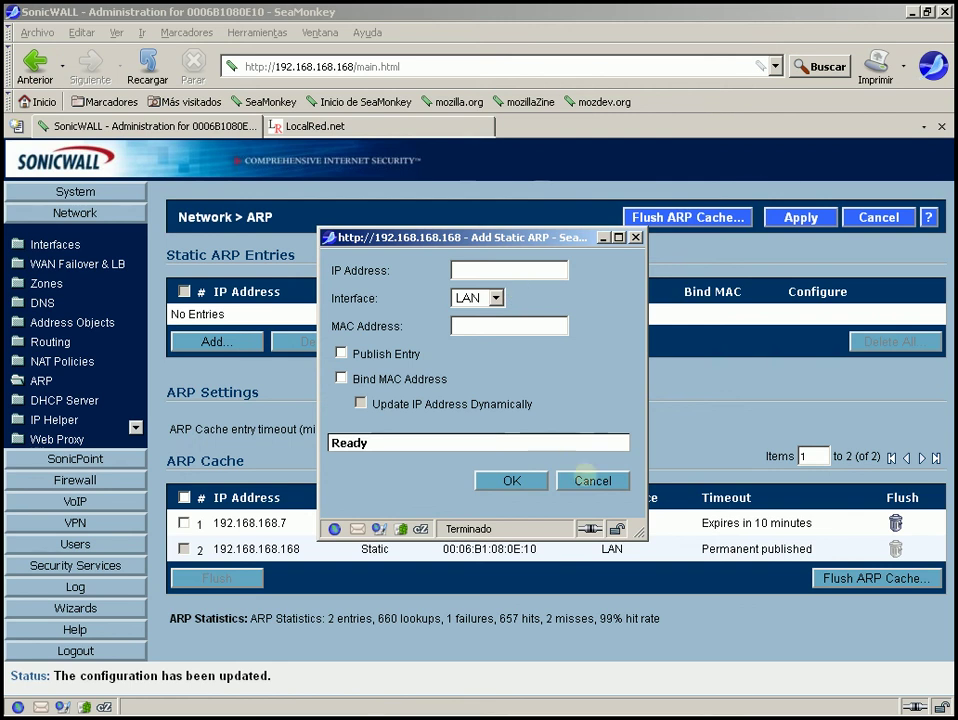
pyautogui.click(586, 479)
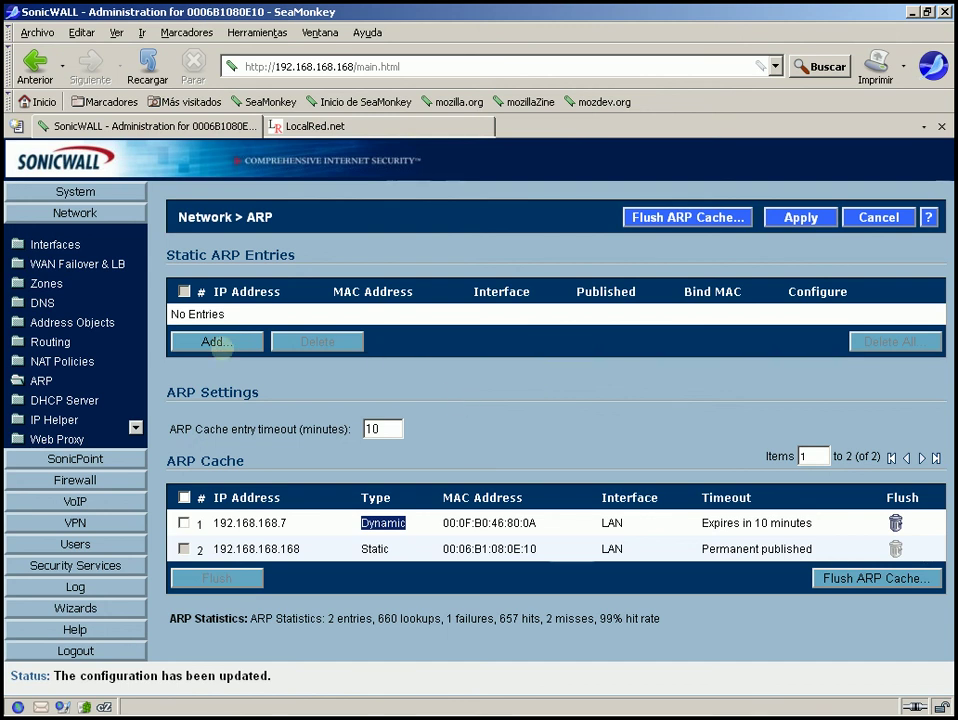
pyautogui.click(218, 343)
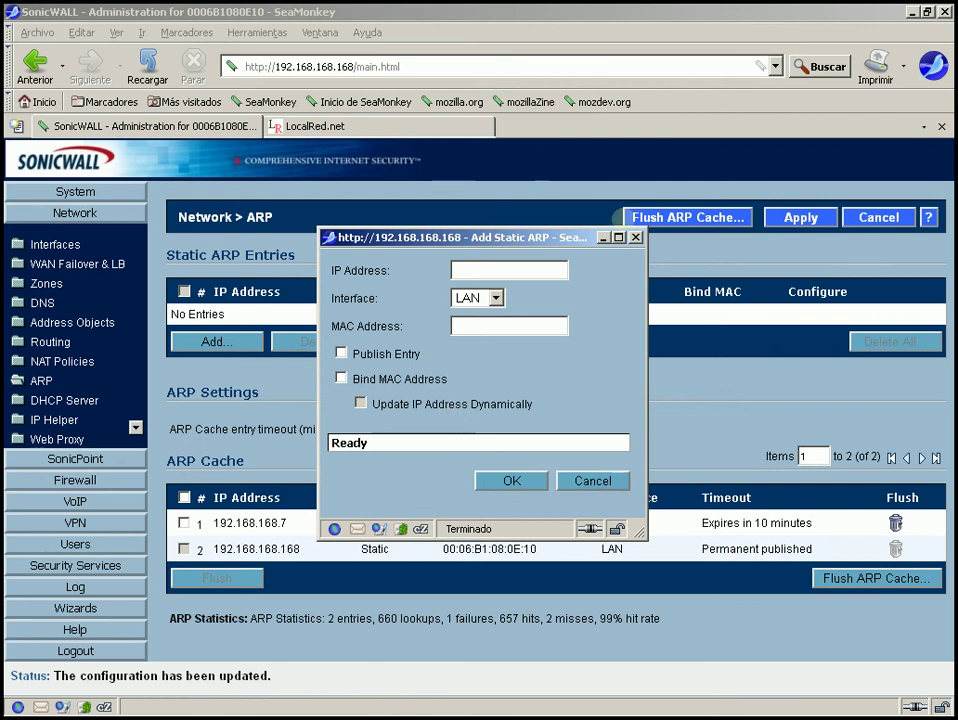
pyautogui.click(639, 238)
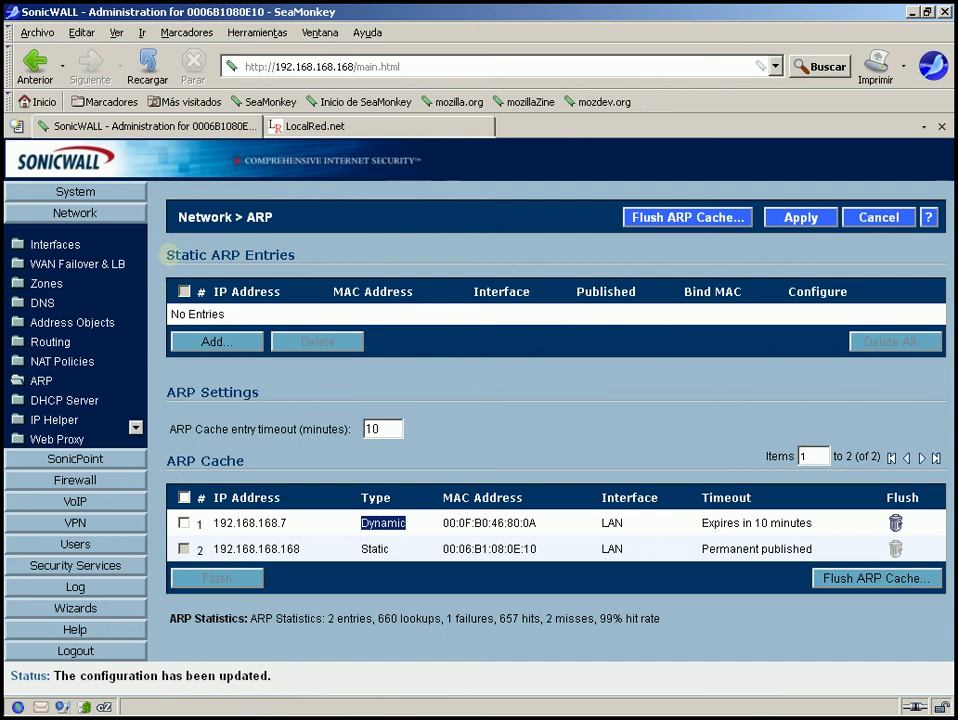
pyautogui.click(295, 231)
pyautogui.tripleClick(307, 260)
pyautogui.click(306, 259)
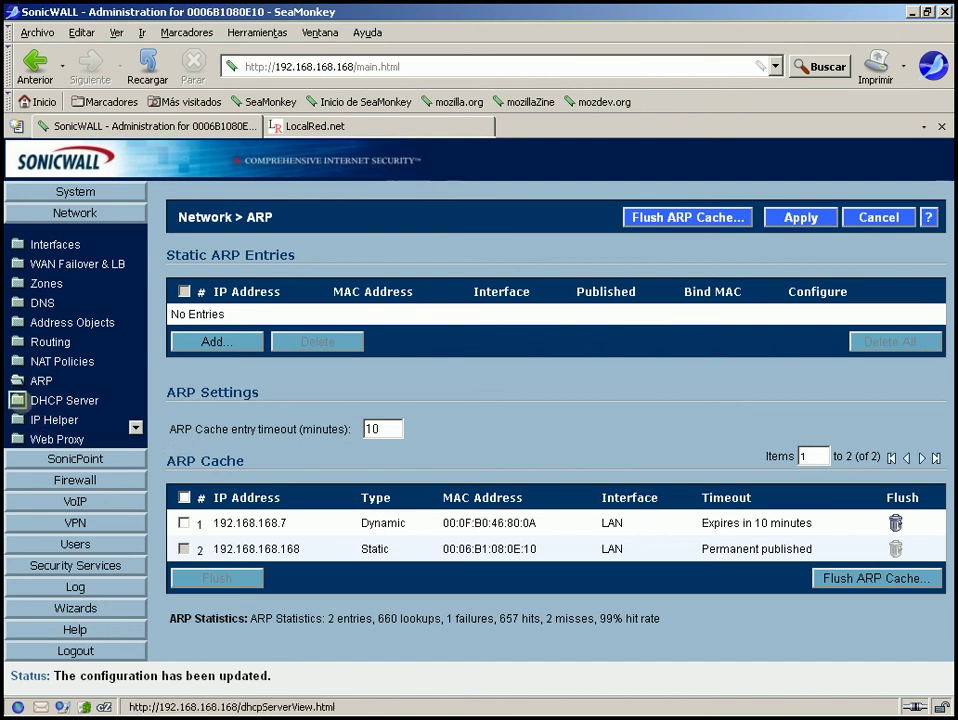
# Enable the DHCP server and review the 192.168.168.1–192.168.168.167 lease range
pyautogui.click(18, 400)
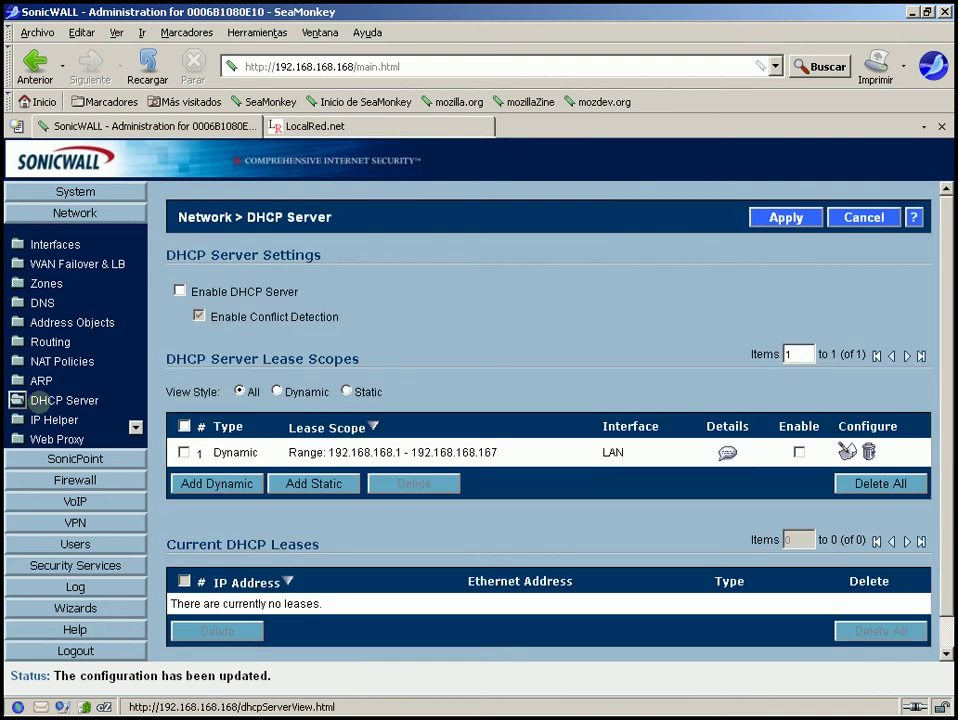
pyautogui.click(179, 291)
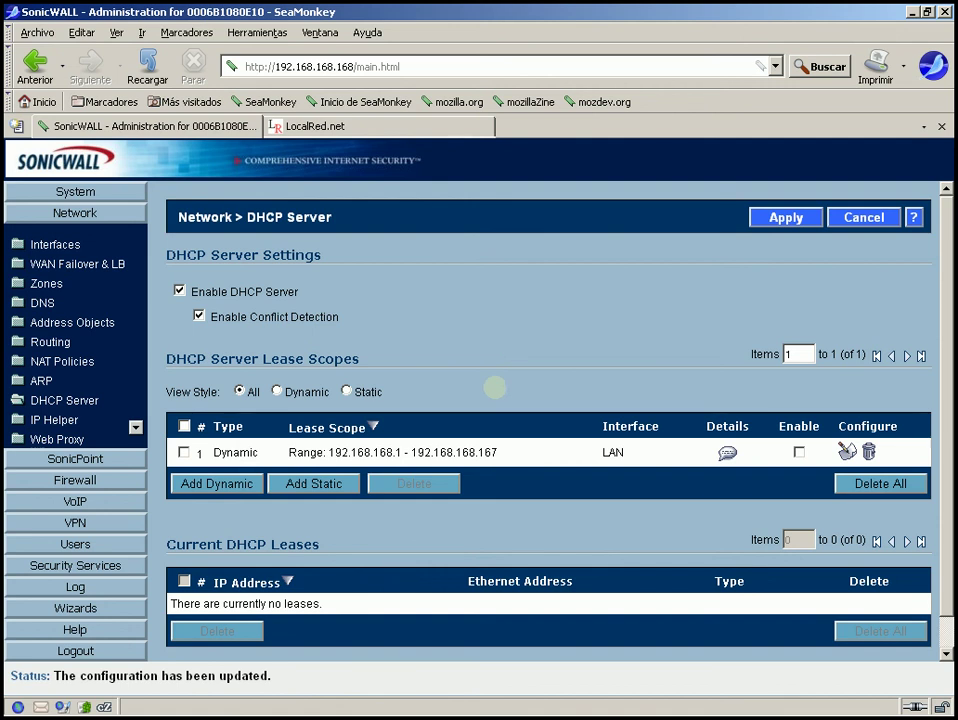
pyautogui.moveTo(453, 452); pyautogui.dragTo(287, 452)
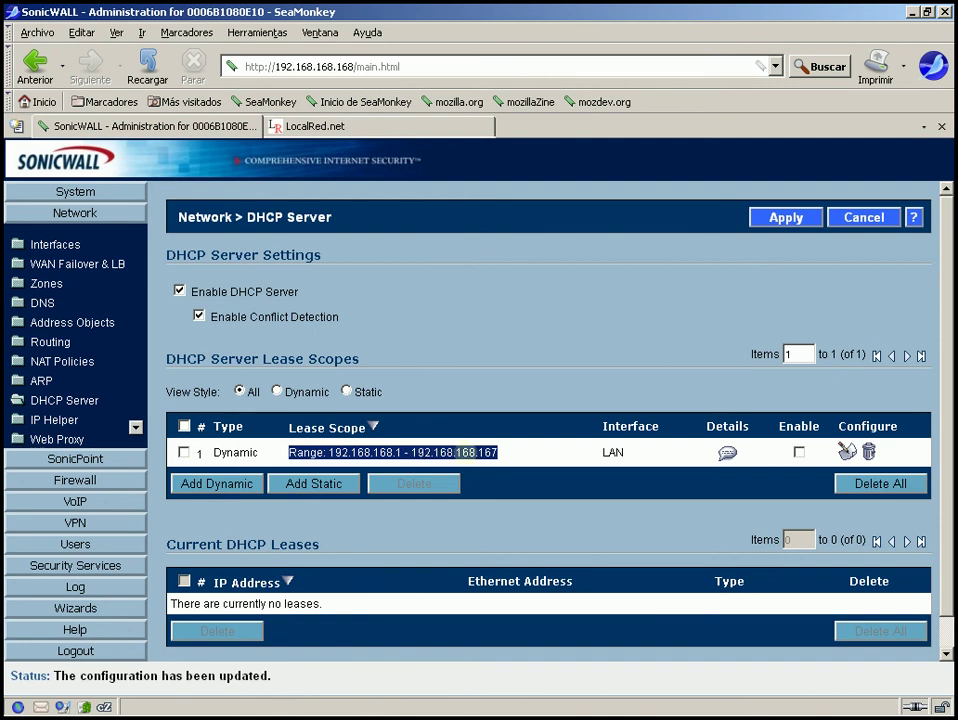
pyautogui.click(500, 452)
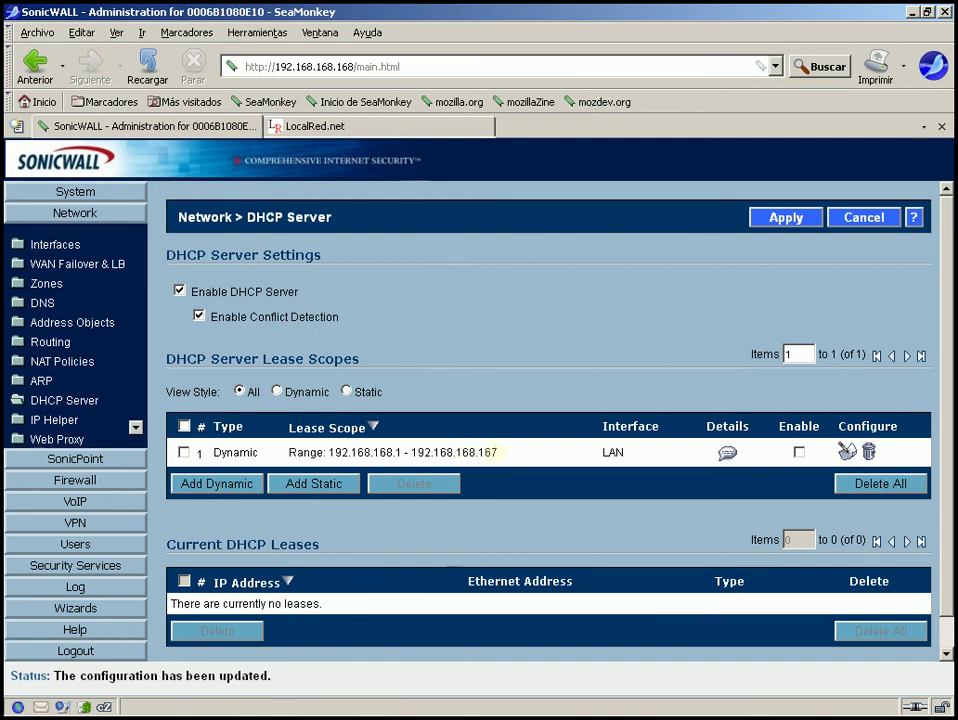
pyautogui.moveTo(499, 452); pyautogui.dragTo(374, 452)
pyautogui.click(531, 415)
# Set the dynamic scope range to 192.168.168.200–192.168.168.220 and enable the scope
pyautogui.click(845, 451)
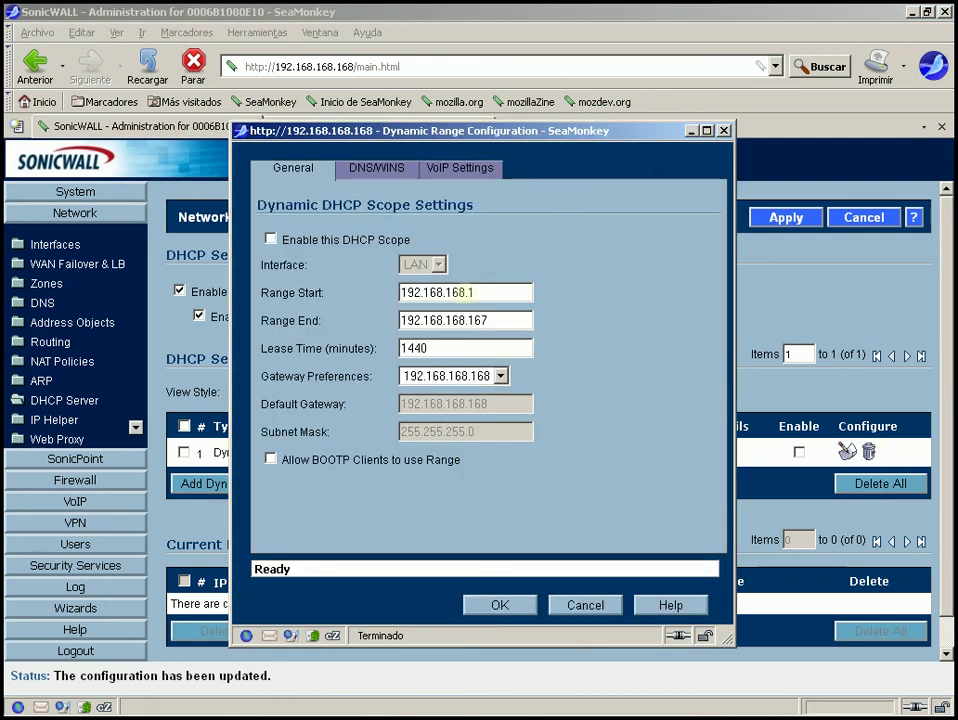
pyautogui.doubleClick(469, 292)
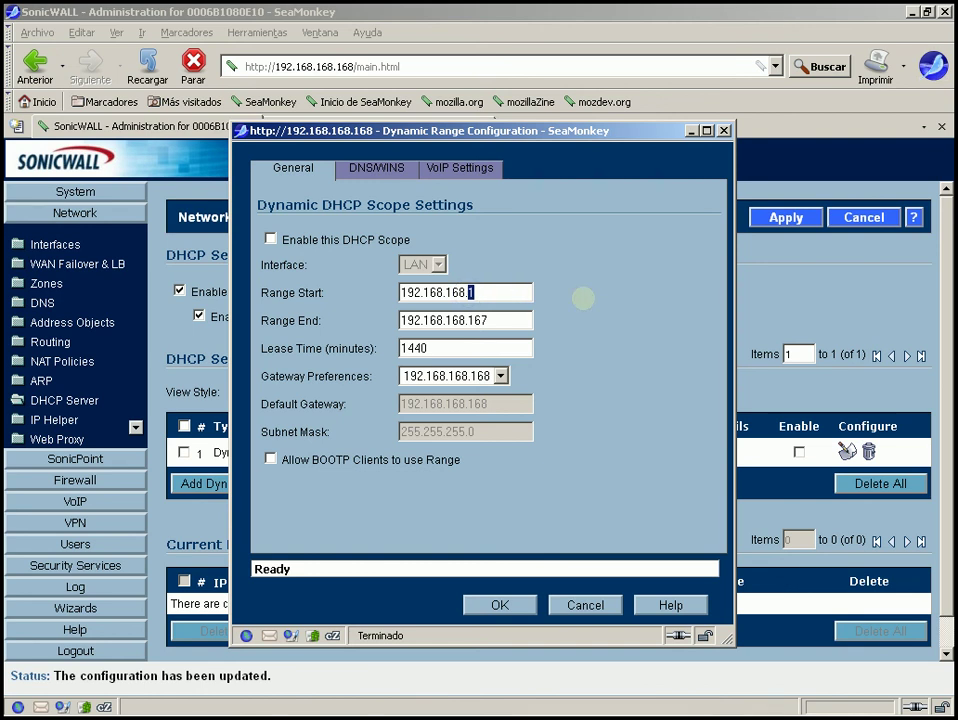
pyautogui.write('200')
pyautogui.click(495, 318)
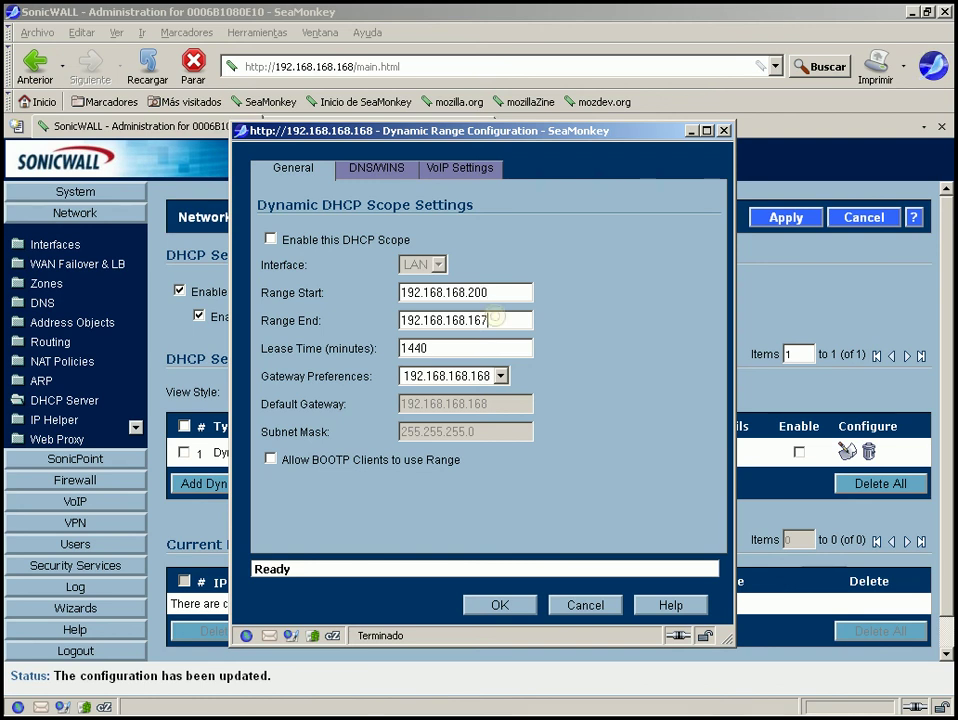
pyautogui.press('BackSpace')
pyautogui.press('BackSpace')
pyautogui.press('BackSpace')
pyautogui.write('220')
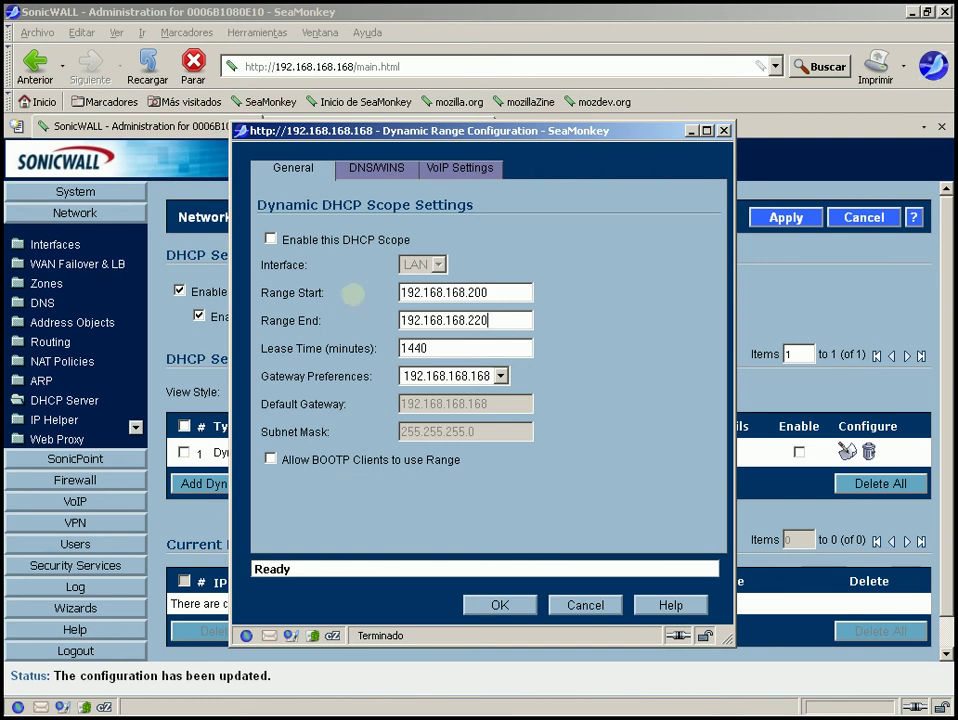
pyautogui.click(270, 239)
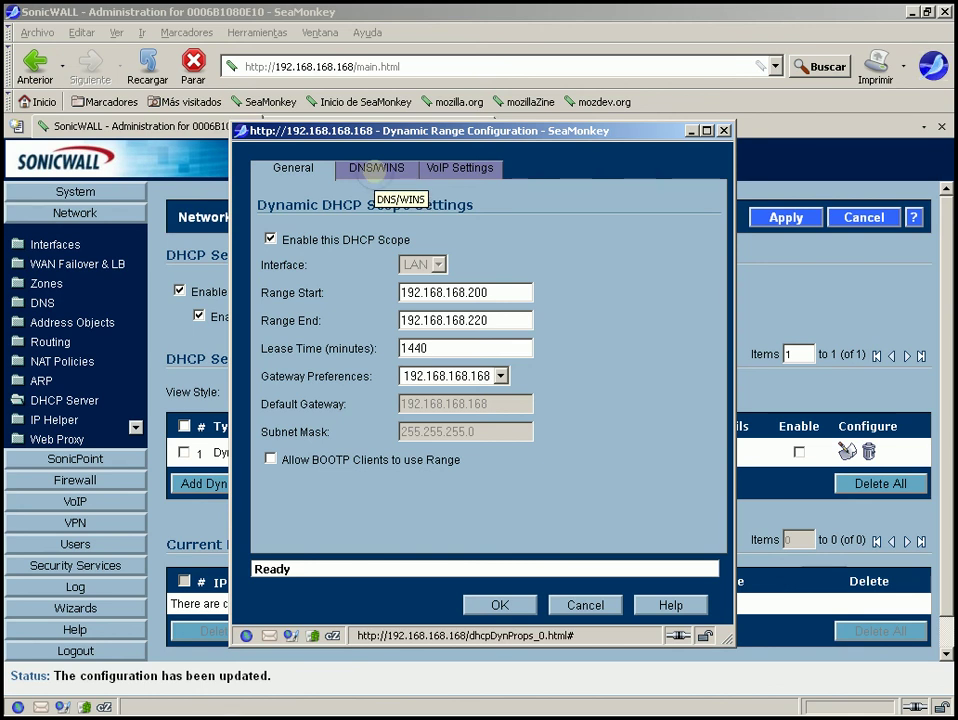
# Review the scope's DNS/WINS settings, keeping DNS inherited from the firewall
pyautogui.click(375, 170)
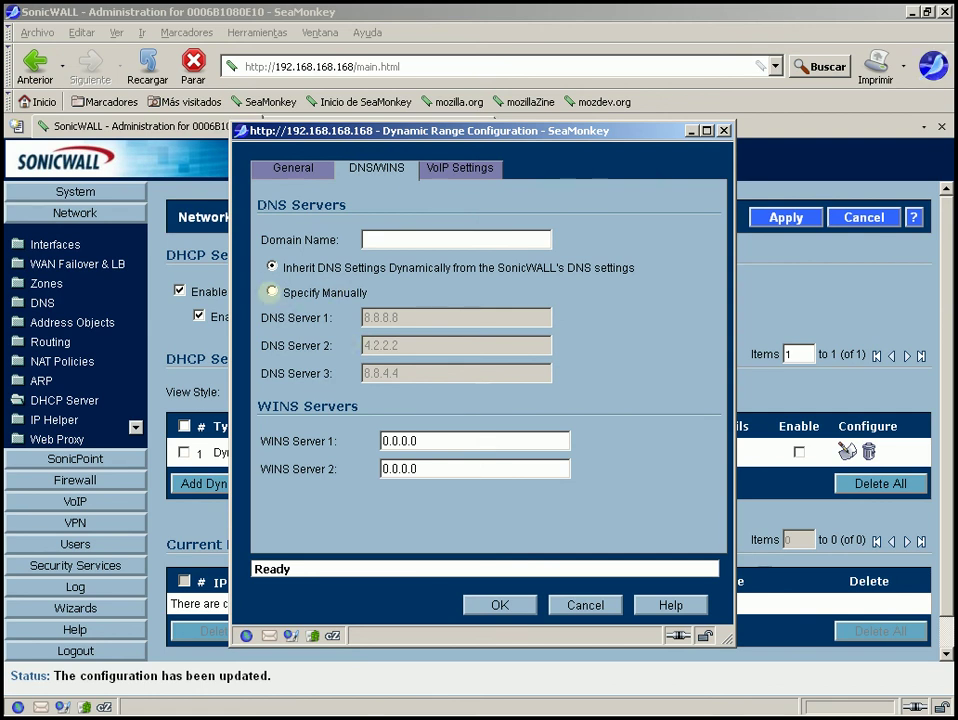
pyautogui.click(271, 291)
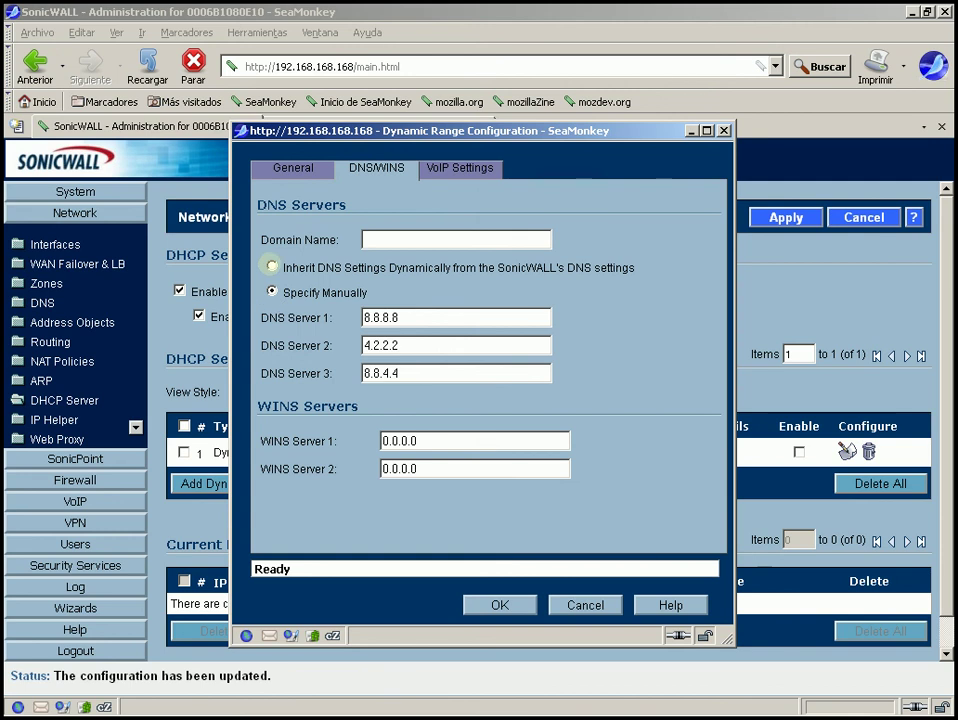
pyautogui.click(271, 266)
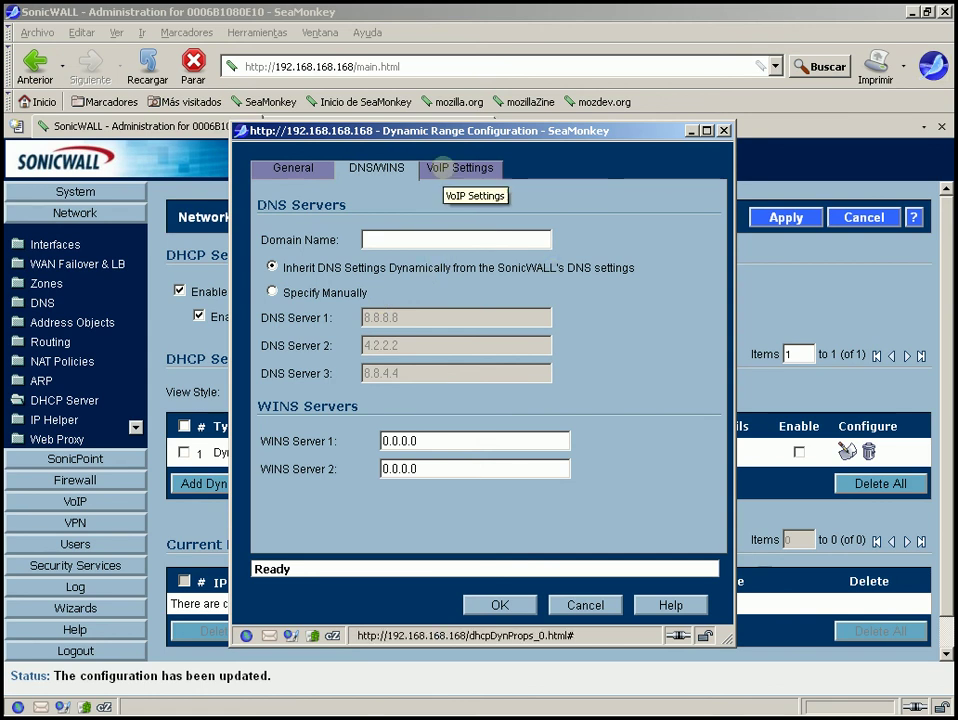
# Inspect the VoIP Call Manager 1–3 fields without entering any values
pyautogui.click(452, 168)
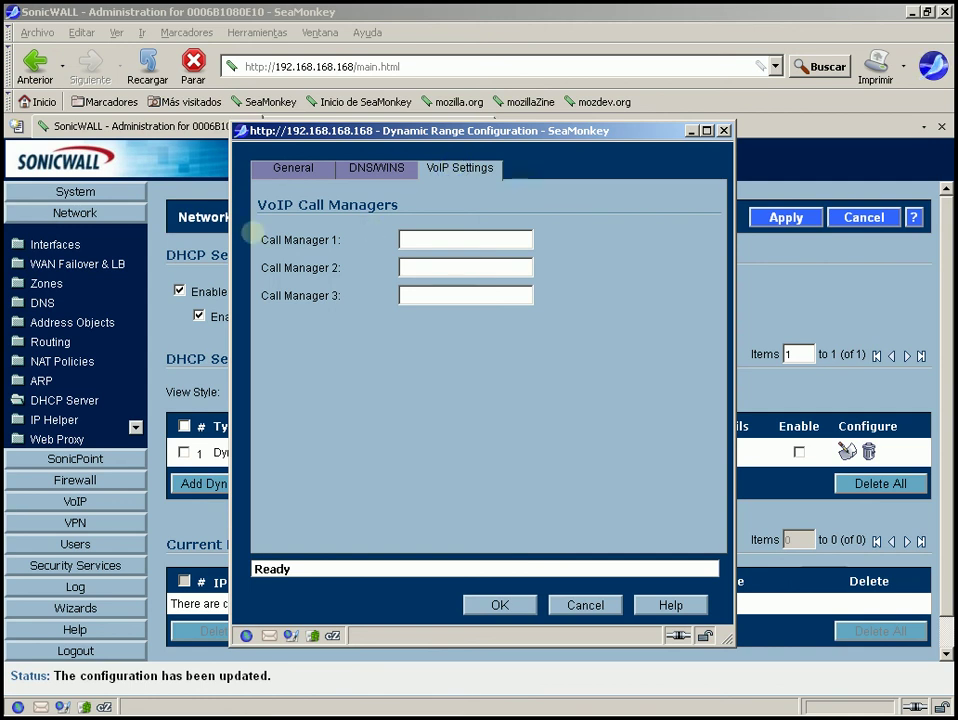
pyautogui.moveTo(254, 236); pyautogui.dragTo(350, 228)
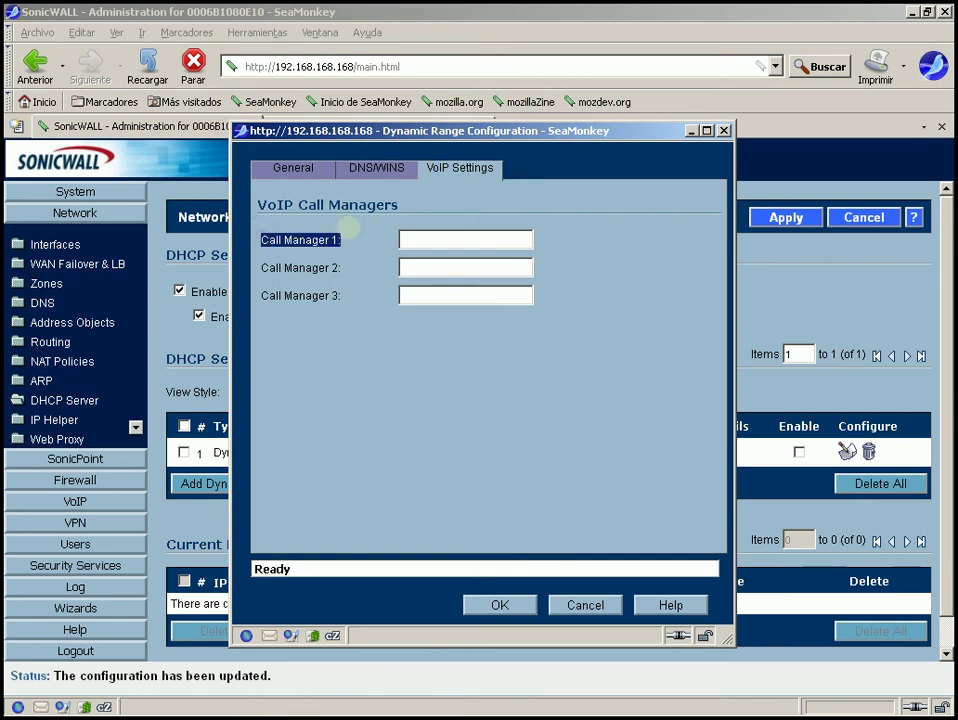
pyautogui.moveTo(262, 268); pyautogui.dragTo(355, 260)
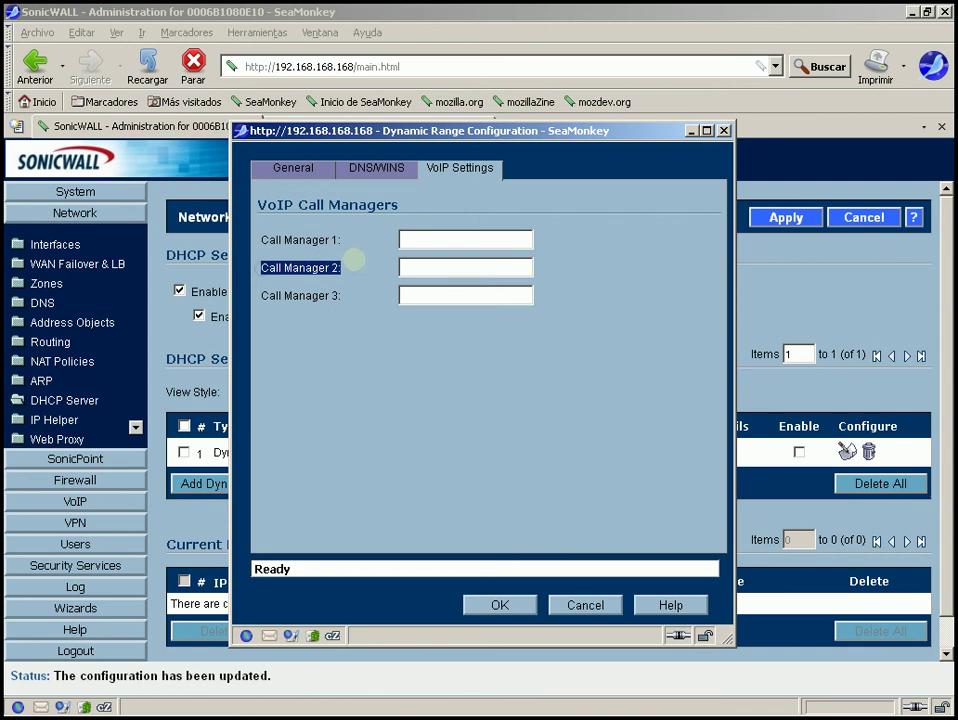
pyautogui.moveTo(263, 296); pyautogui.dragTo(338, 295)
pyautogui.click(412, 238)
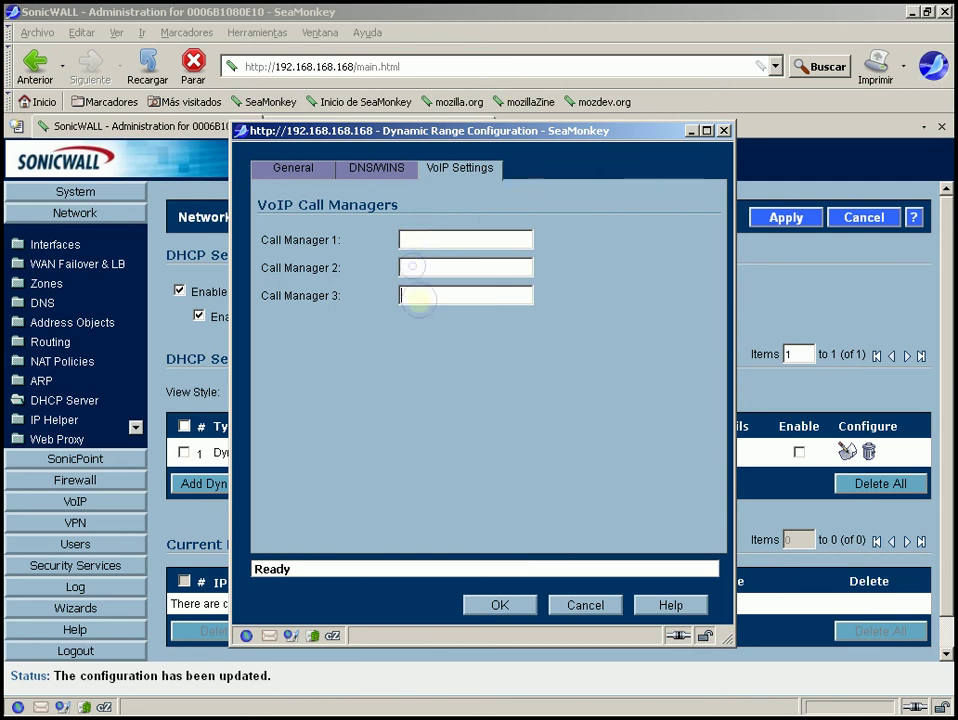
pyautogui.click(418, 299)
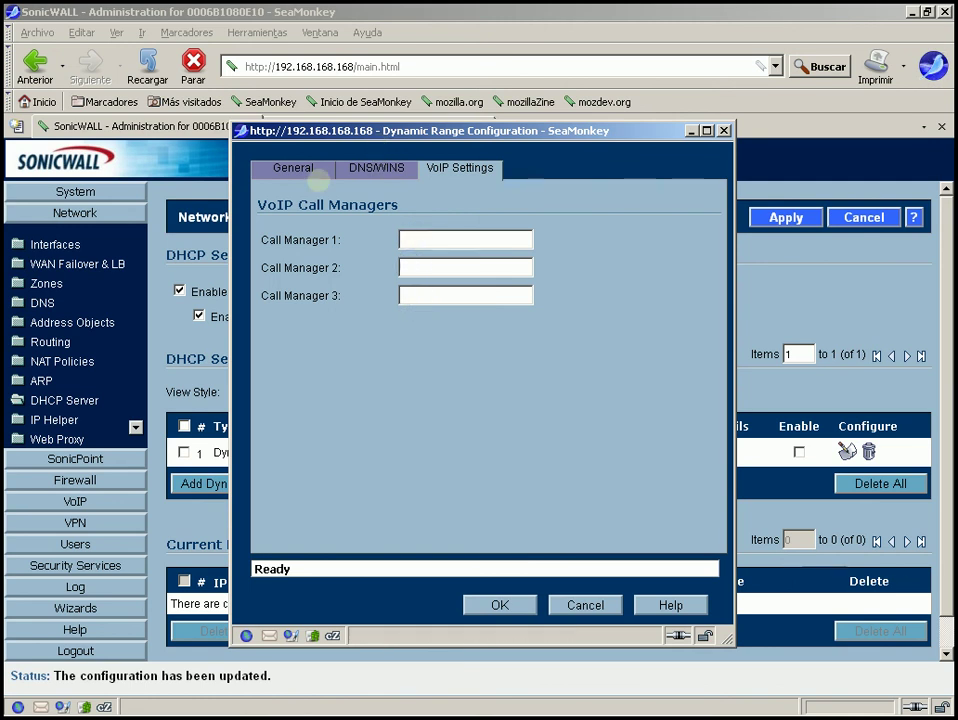
pyautogui.moveTo(262, 240); pyautogui.dragTo(361, 239)
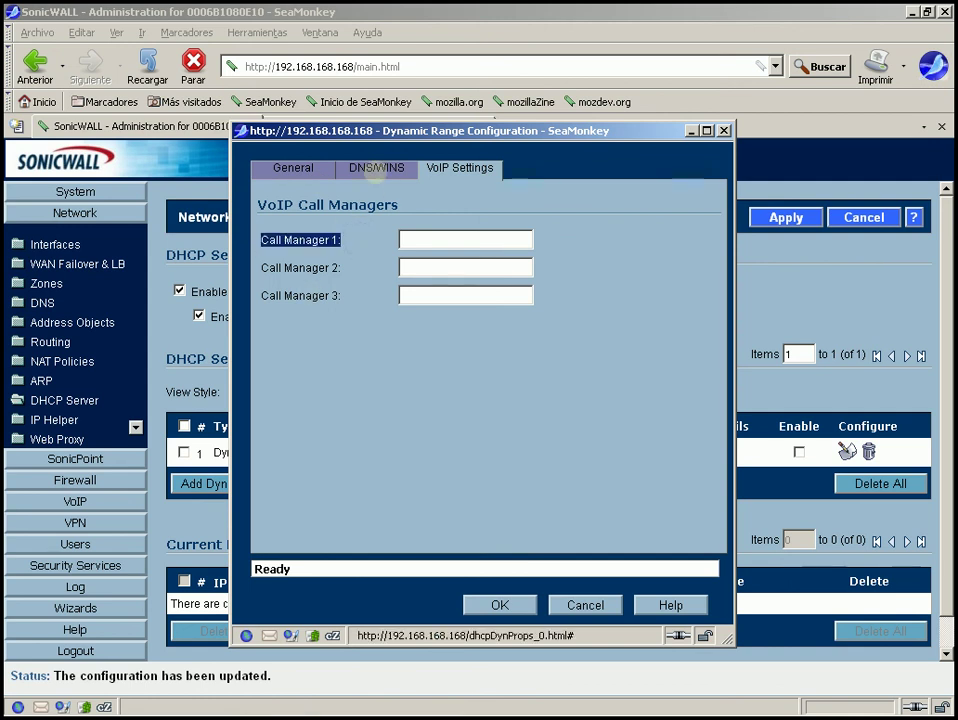
# Revisit the General, DNS/WINS and VoIP settings, then close the range window unsaved
pyautogui.click(376, 169)
pyautogui.click(293, 168)
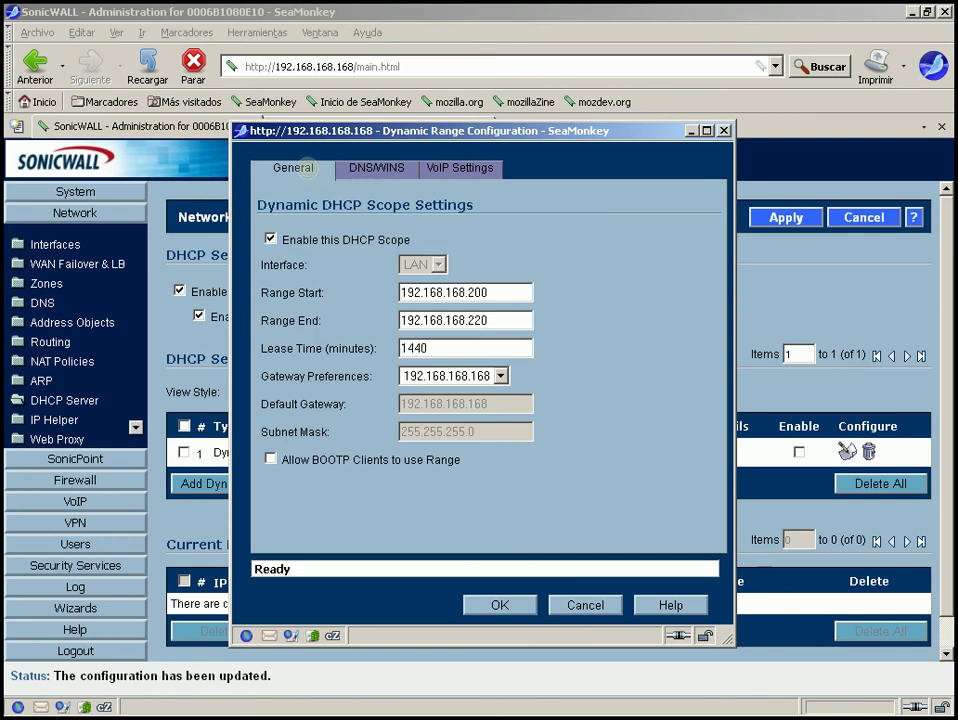
pyautogui.click(466, 170)
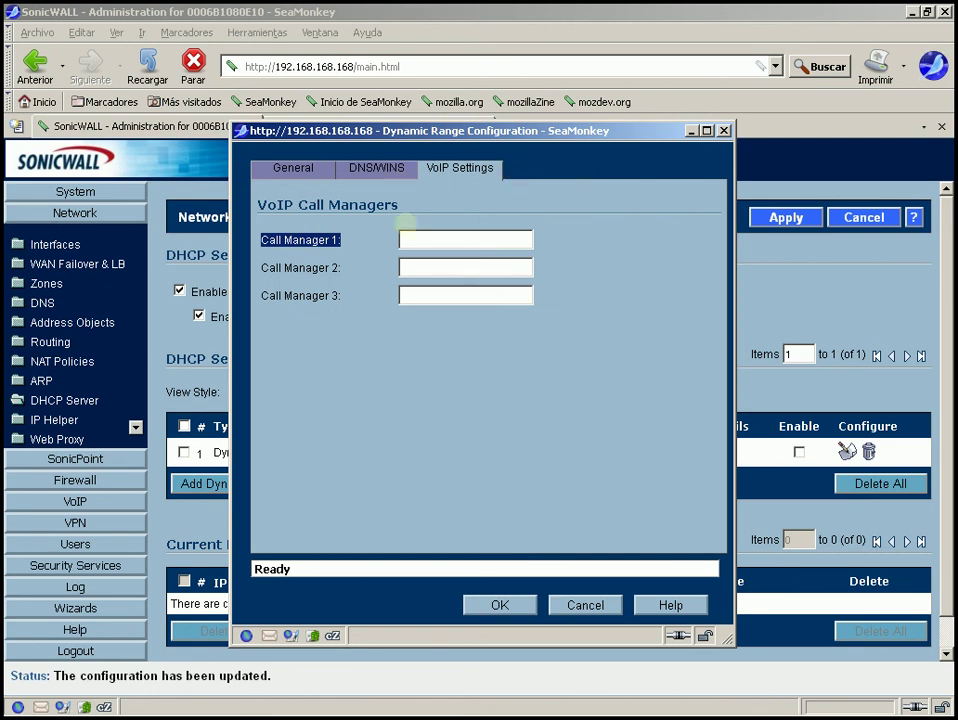
pyautogui.click(376, 169)
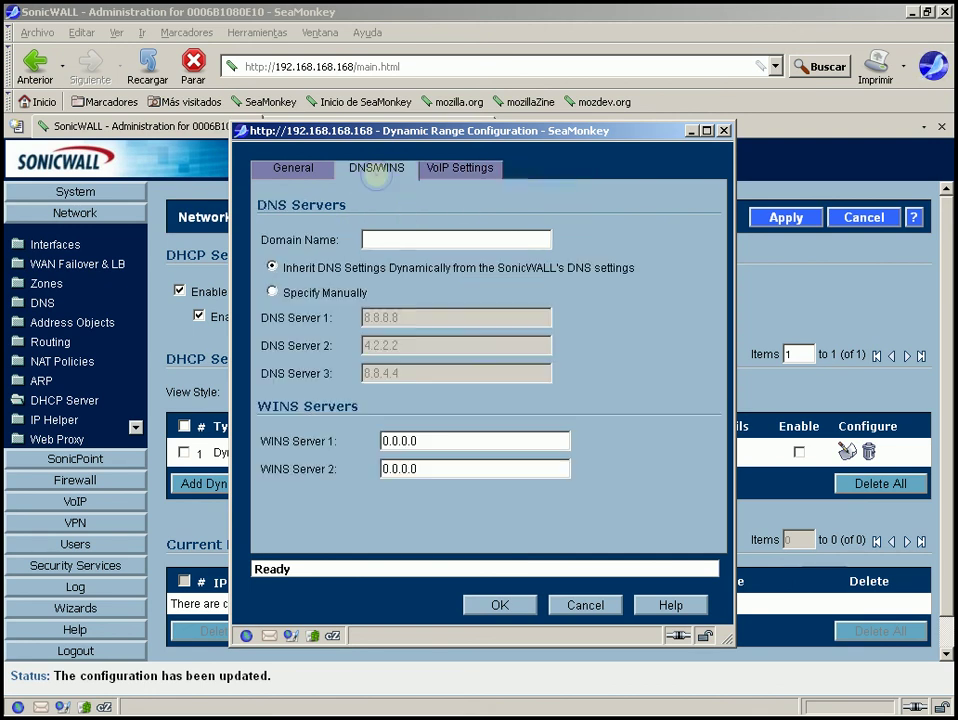
pyautogui.click(282, 166)
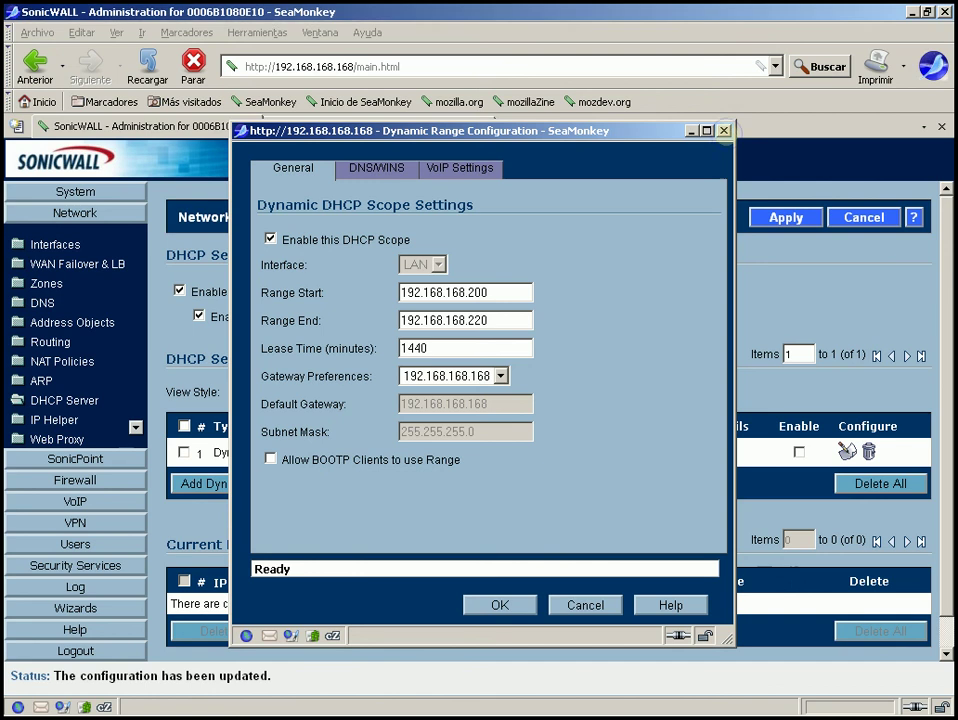
pyautogui.click(723, 130)
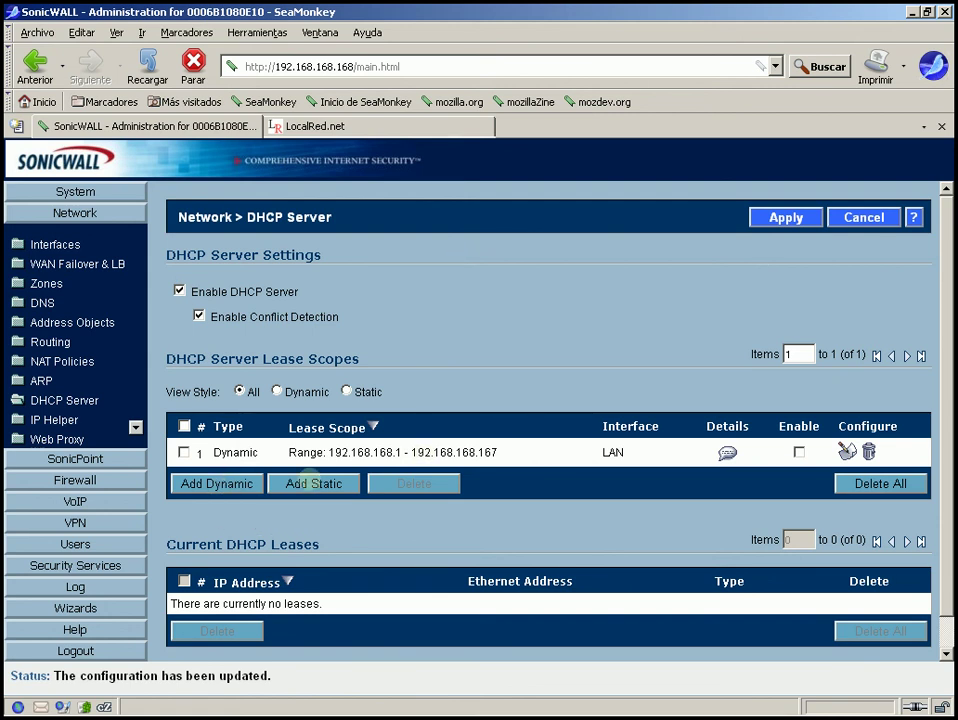
# Start a new enabled static DHCP entry named 'qwqqwe'
pyautogui.click(302, 483)
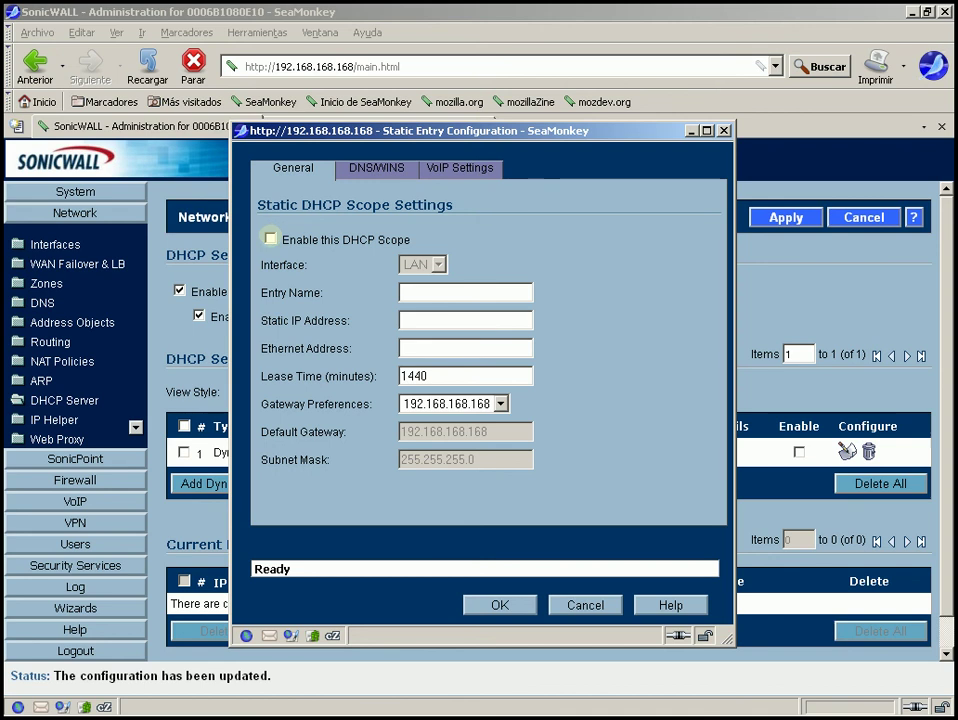
pyautogui.click(270, 238)
pyautogui.click(421, 350)
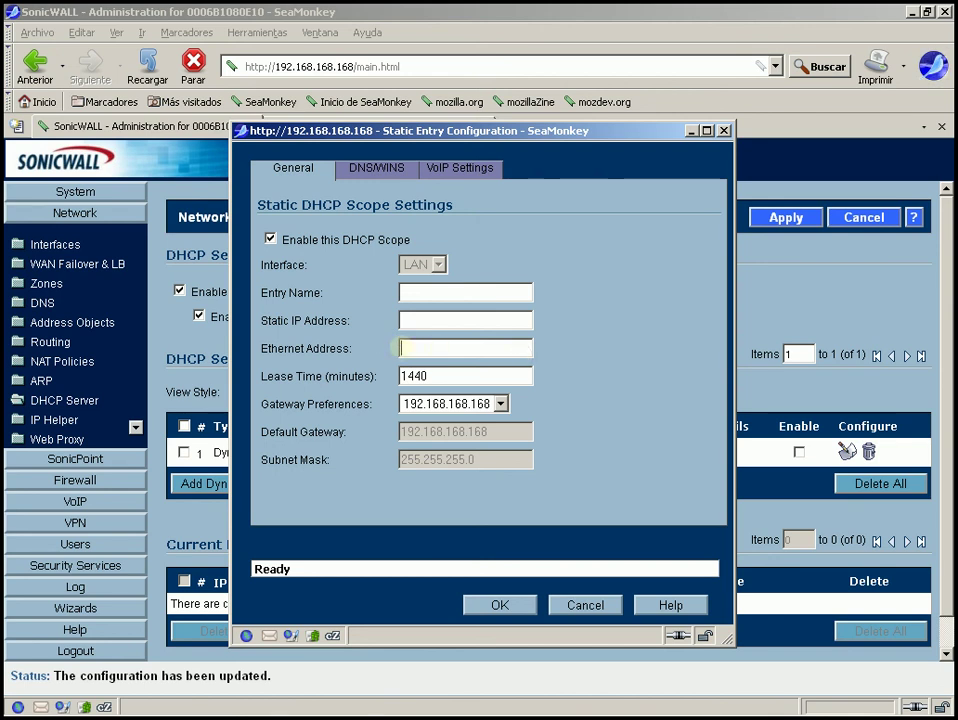
pyautogui.click(404, 320)
pyautogui.click(410, 291)
pyautogui.write('qw')
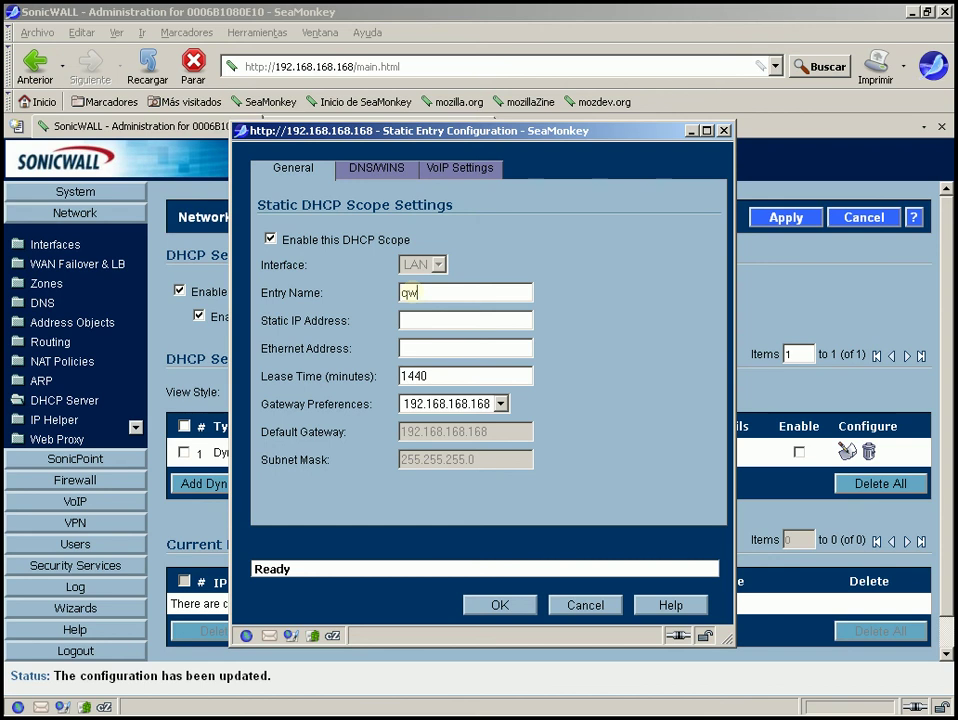
pyautogui.write('qqwe192.168.1')
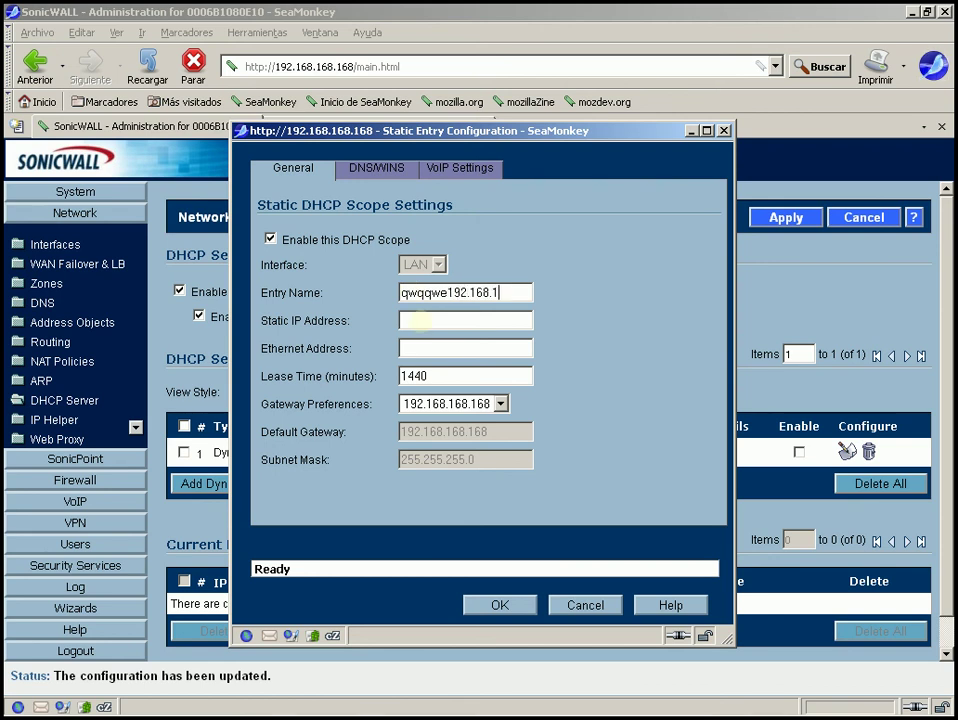
pyautogui.write('8')
pyautogui.press('BackSpace')
pyautogui.press('BackSpace')
pyautogui.press('BackSpace')
pyautogui.press('BackSpace')
pyautogui.press('BackSpace')
pyautogui.press('BackSpace')
pyautogui.press('BackSpace')
pyautogui.press('BackSpace')
pyautogui.press('BackSpace')
pyautogui.press('BackSpace')
# Reserve 192.168.168.23 for MAC ad:ed:12:45:23:45 and save the static entry
pyautogui.click(419, 321)
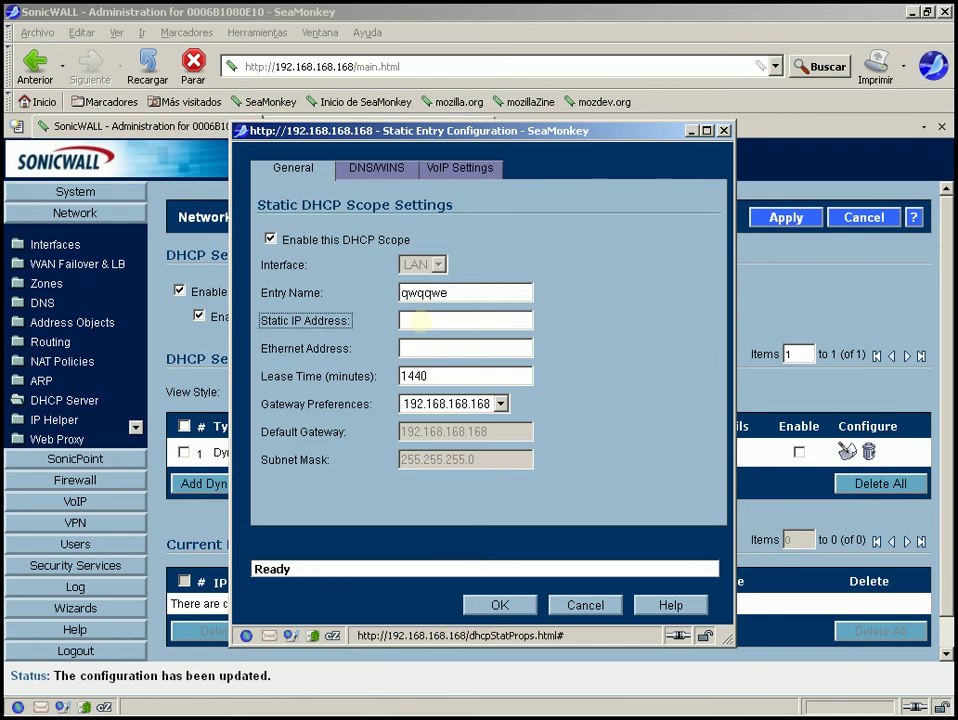
pyautogui.write('192')
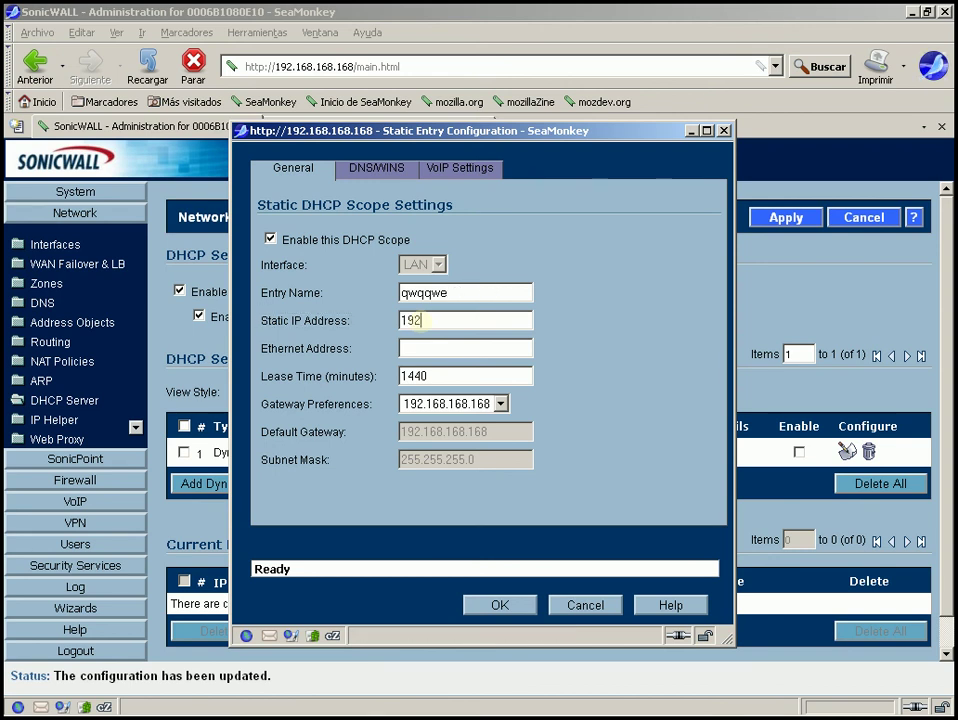
pyautogui.write('.168.')
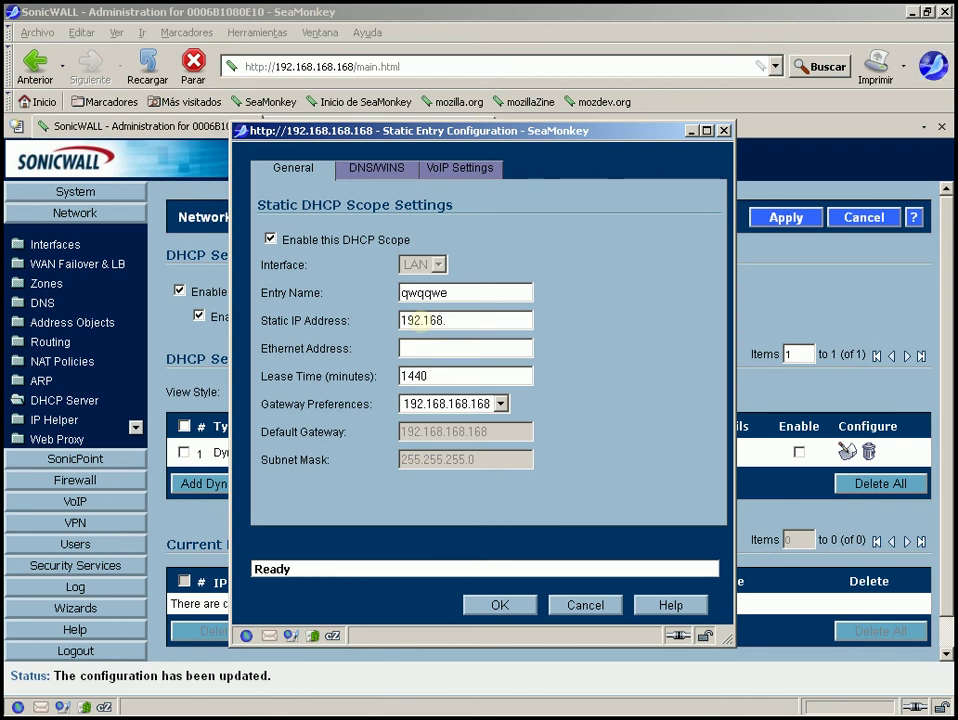
pyautogui.write('168.')
pyautogui.press('BackSpace')
pyautogui.press('BackSpace')
pyautogui.press('BackSpace')
pyautogui.write('168.23')
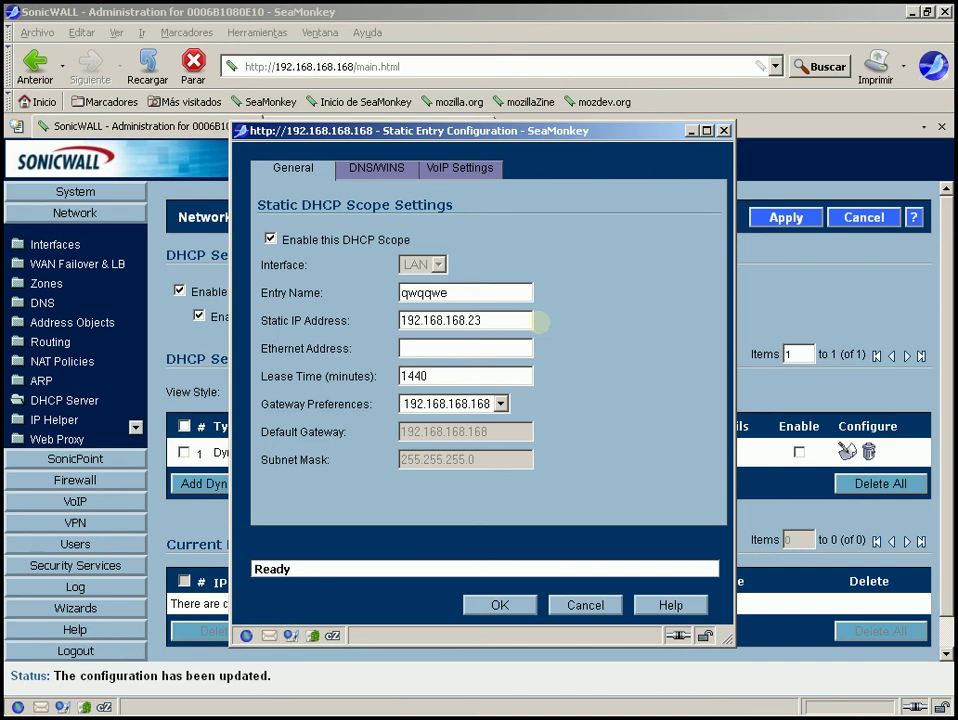
pyautogui.click(460, 348)
pyautogui.write('ad:e')
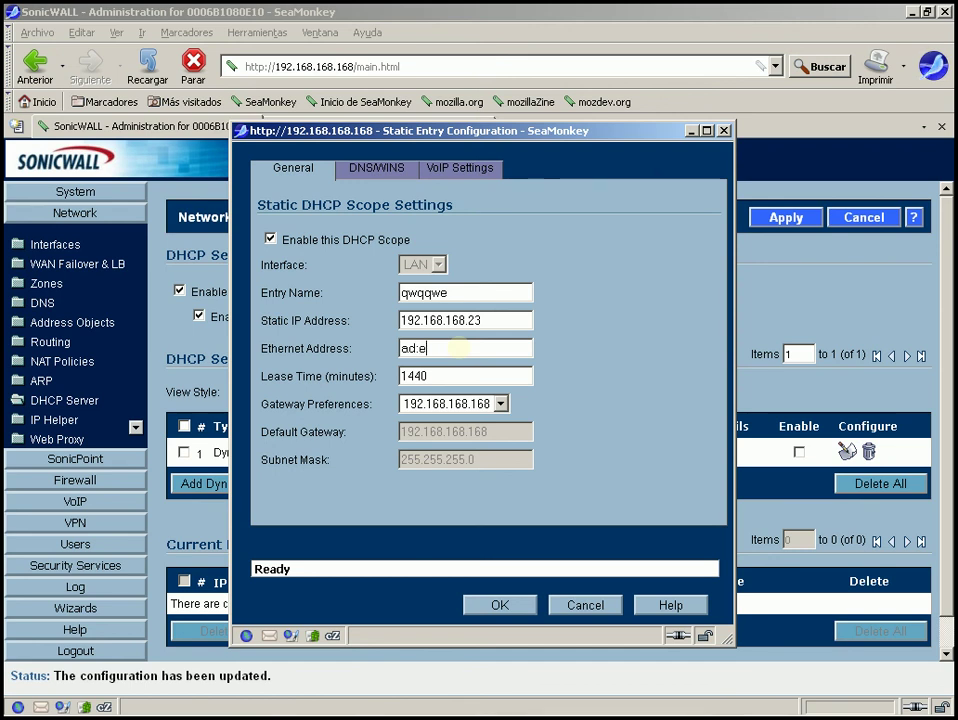
pyautogui.write('d:12:45:23:')
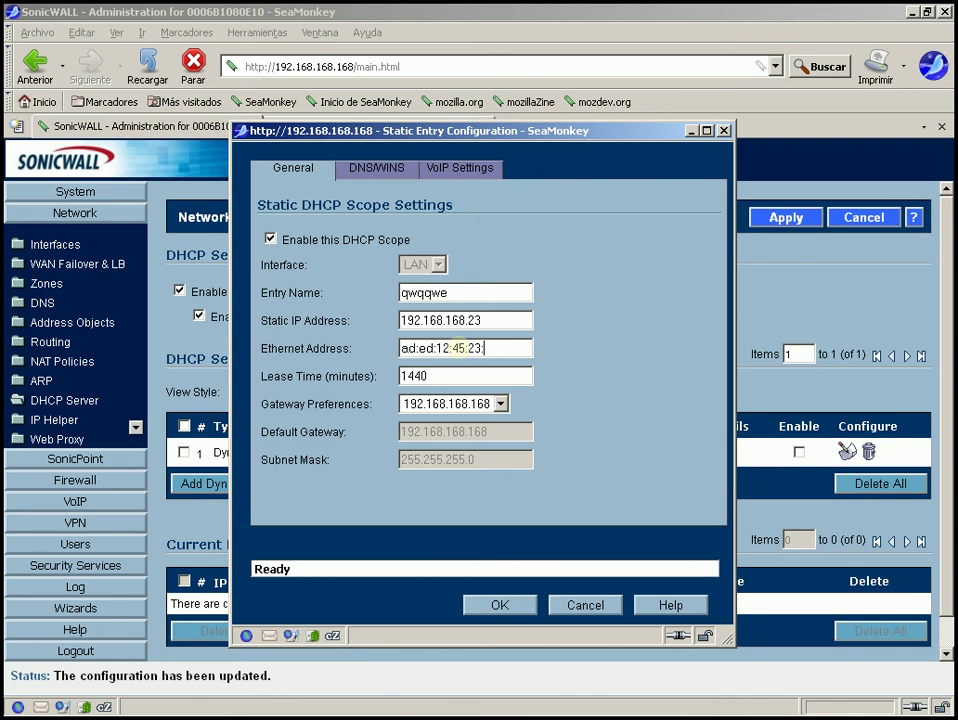
pyautogui.write('45')
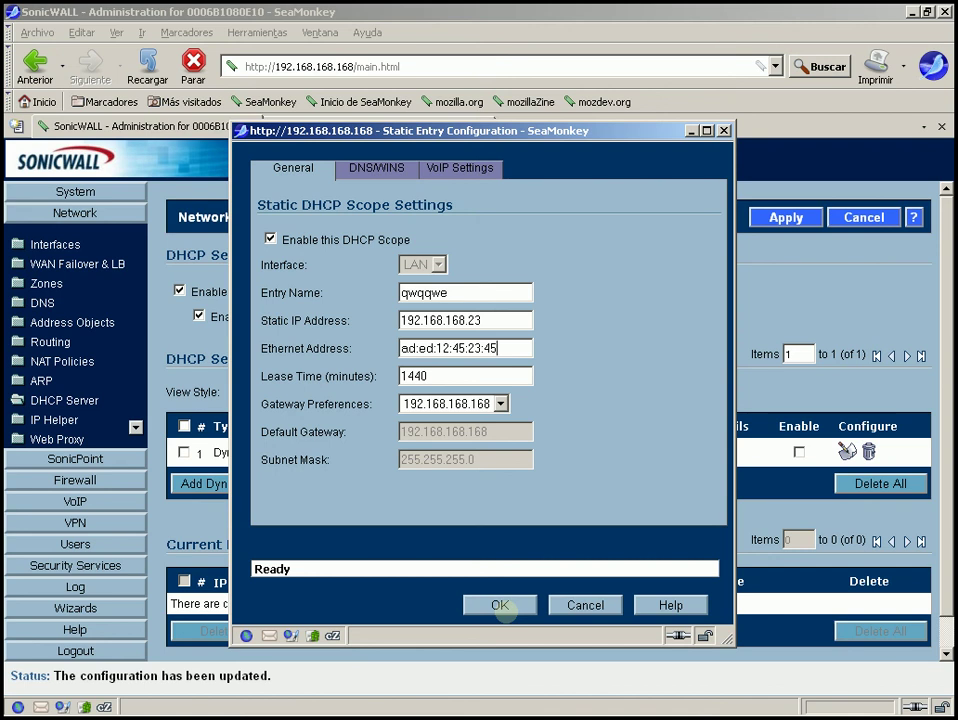
pyautogui.click(501, 605)
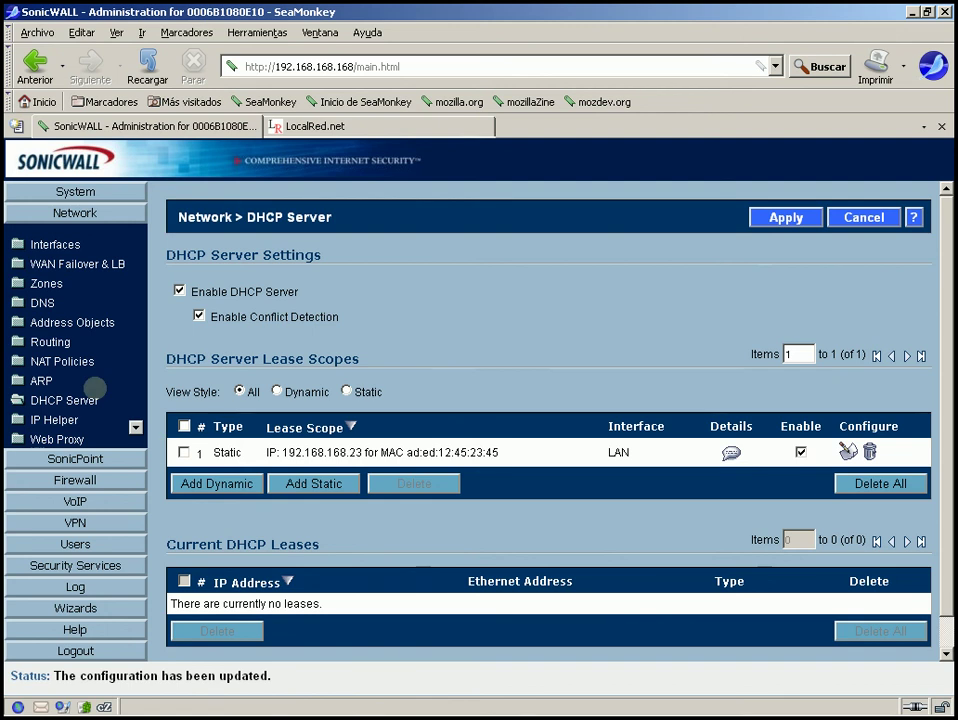
# Turn off the DHCP server
pyautogui.click(68, 400)
pyautogui.moveTo(277, 452); pyautogui.dragTo(556, 449)
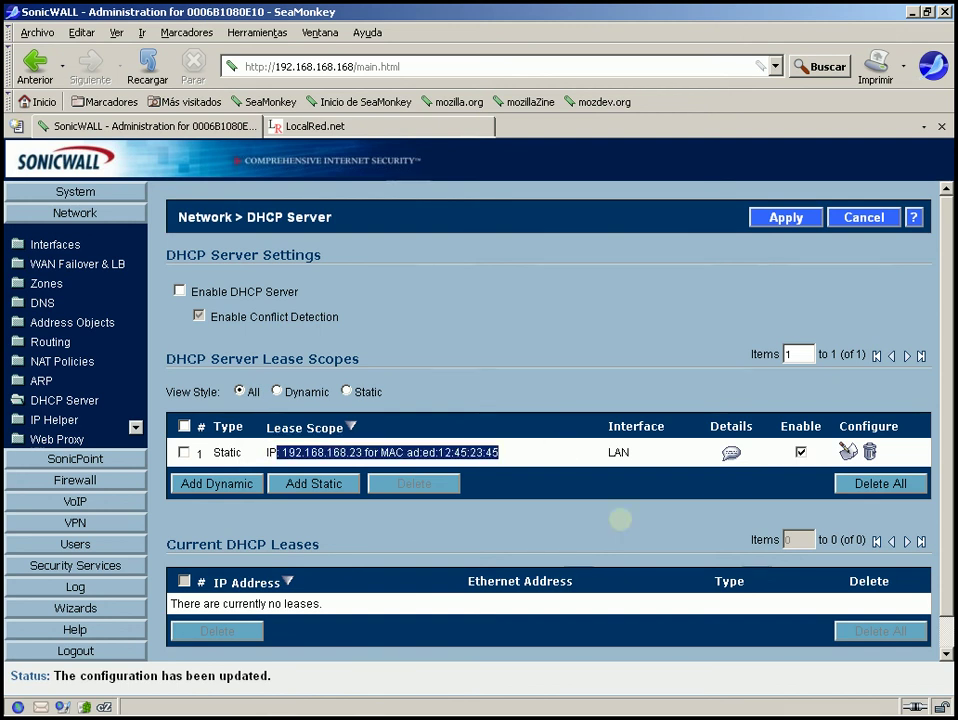
pyautogui.click(567, 456)
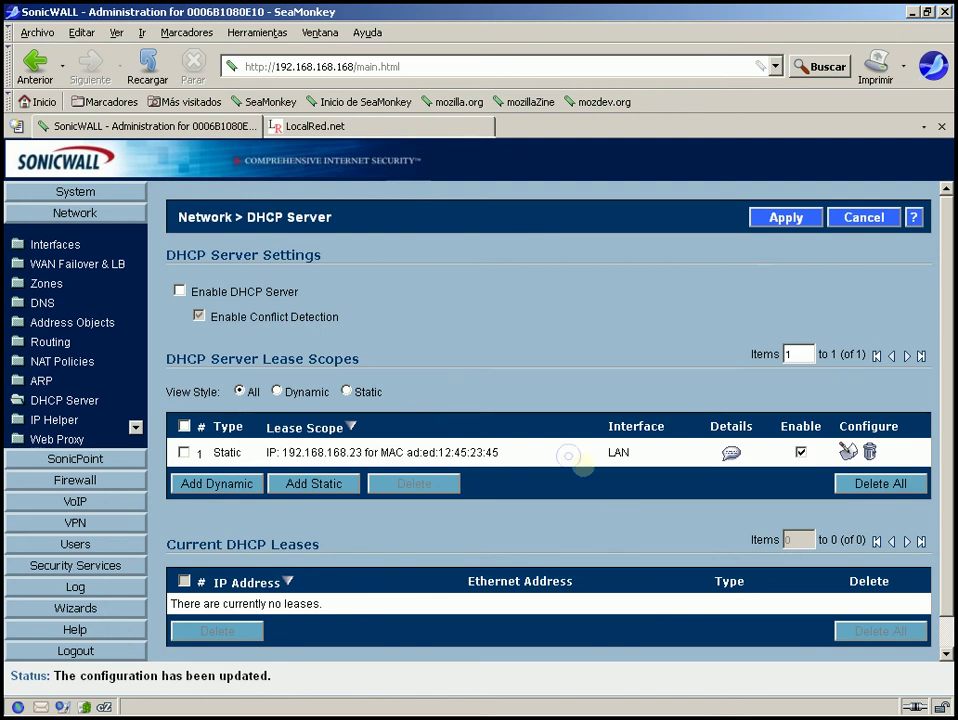
# Toggle the 192.168.168.23 static lease off and back on, and view its settings unchanged
pyautogui.click(801, 452)
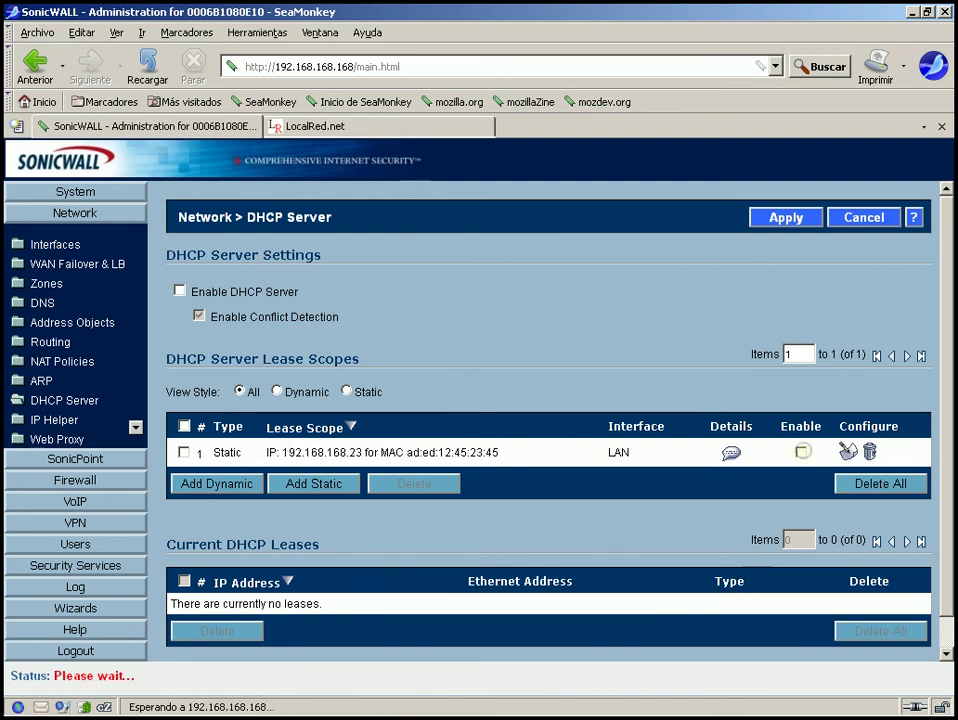
pyautogui.click(801, 452)
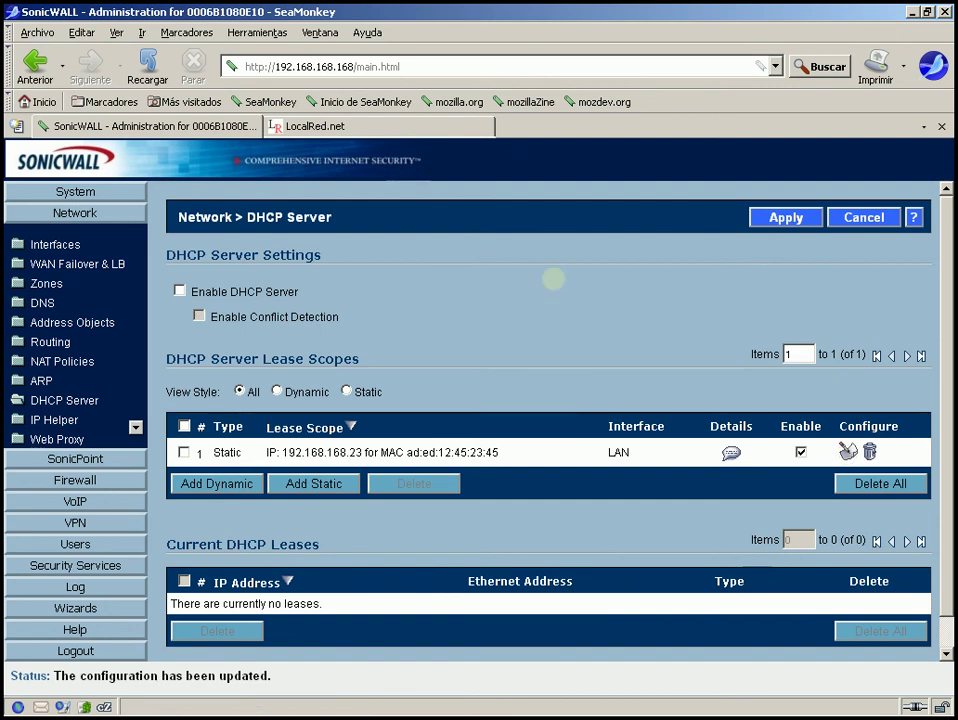
pyautogui.scroll(-1, 605, 597)
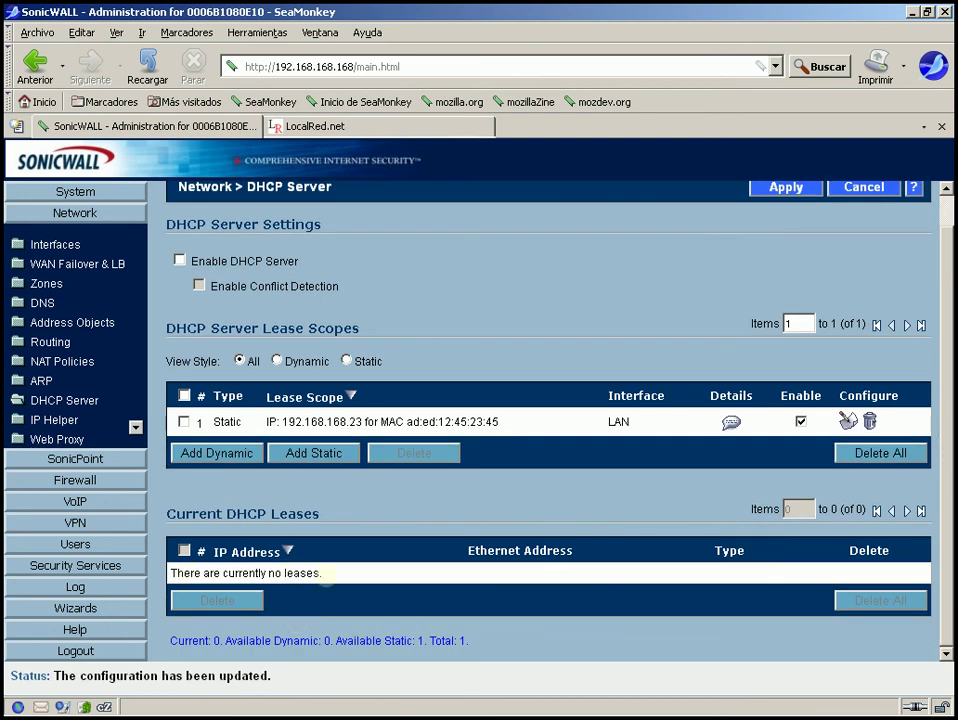
pyautogui.moveTo(326, 576); pyautogui.dragTo(170, 574)
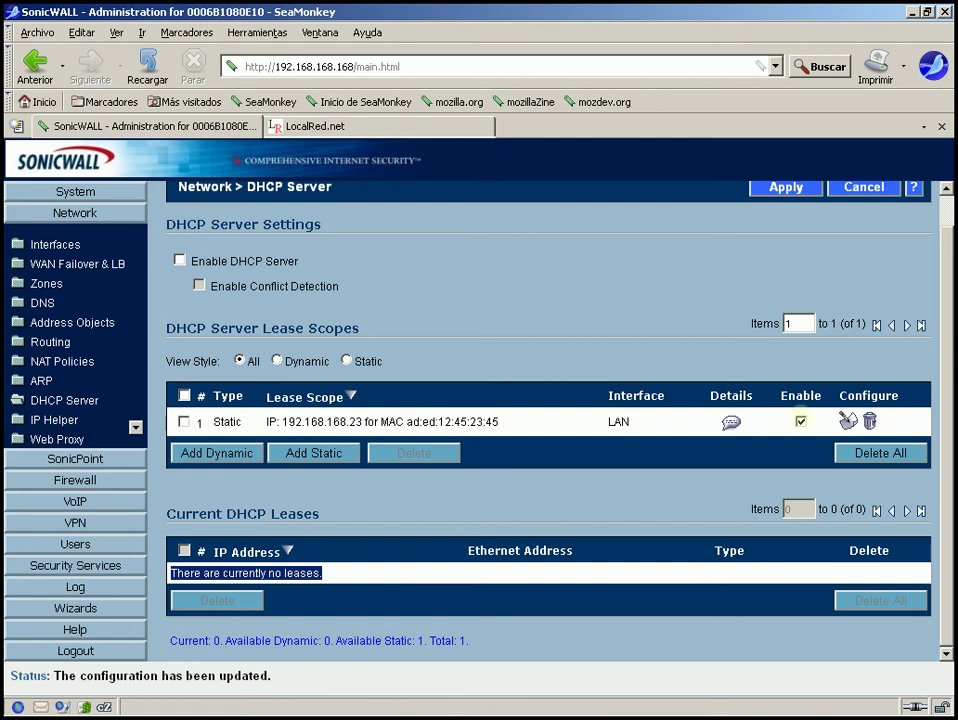
pyautogui.click(846, 420)
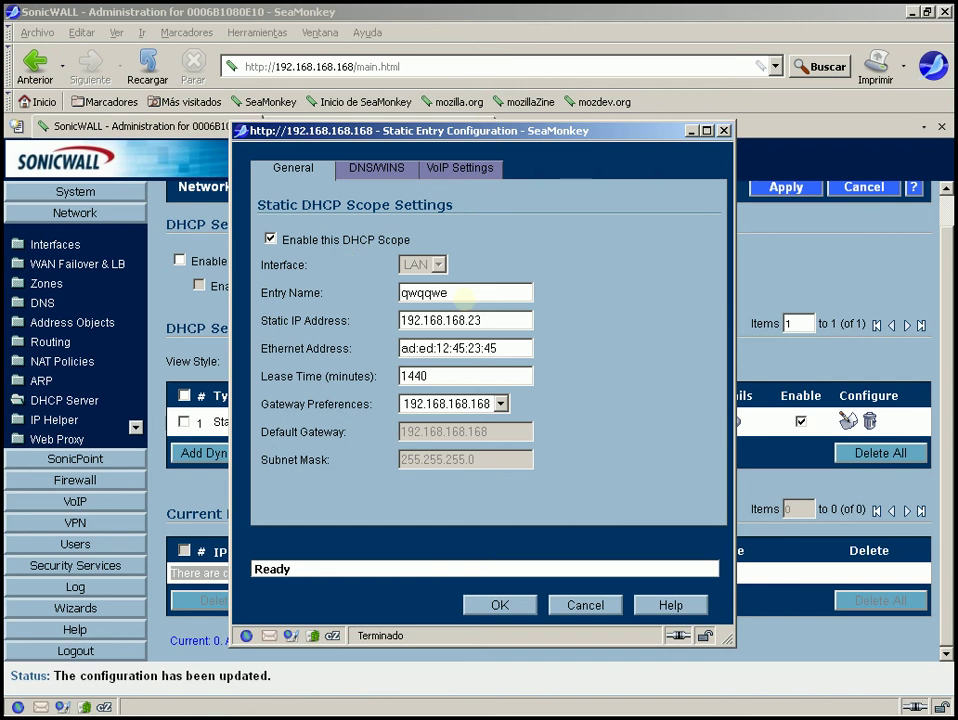
pyautogui.click(723, 130)
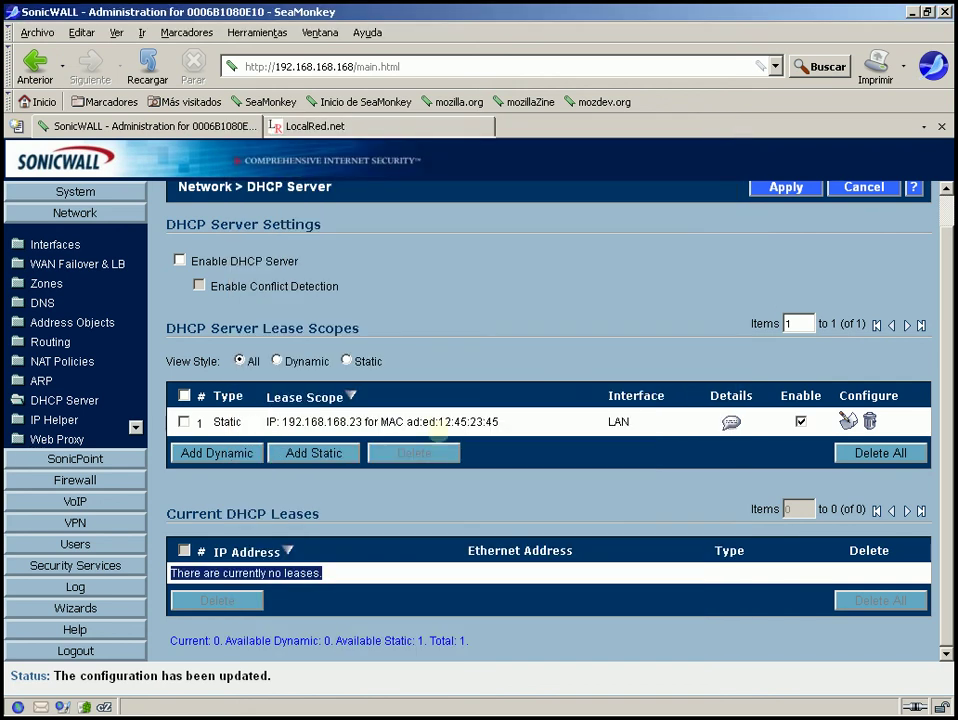
# Start a new dynamic range; the default range is rejected with an overlap error
pyautogui.click(217, 453)
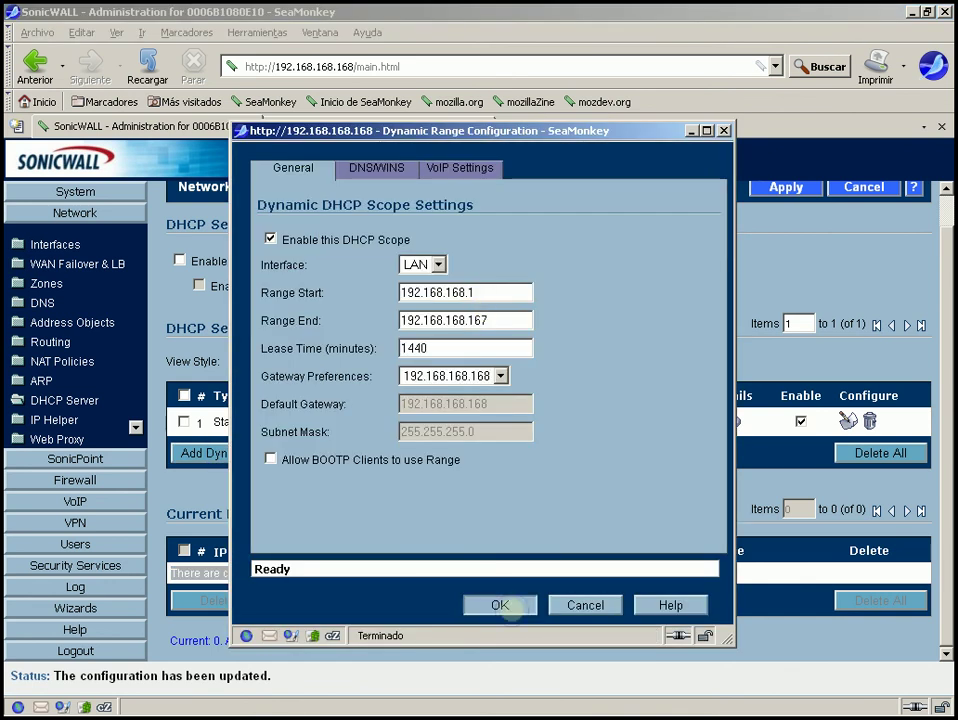
pyautogui.click(500, 605)
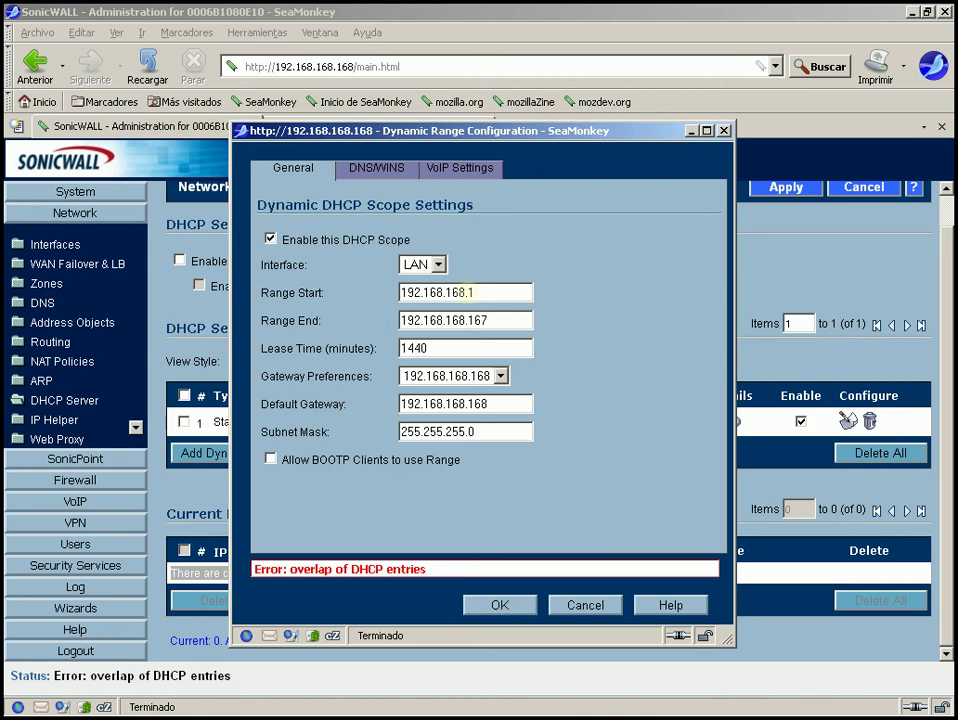
pyautogui.doubleClick(470, 292)
pyautogui.tripleClick(330, 568)
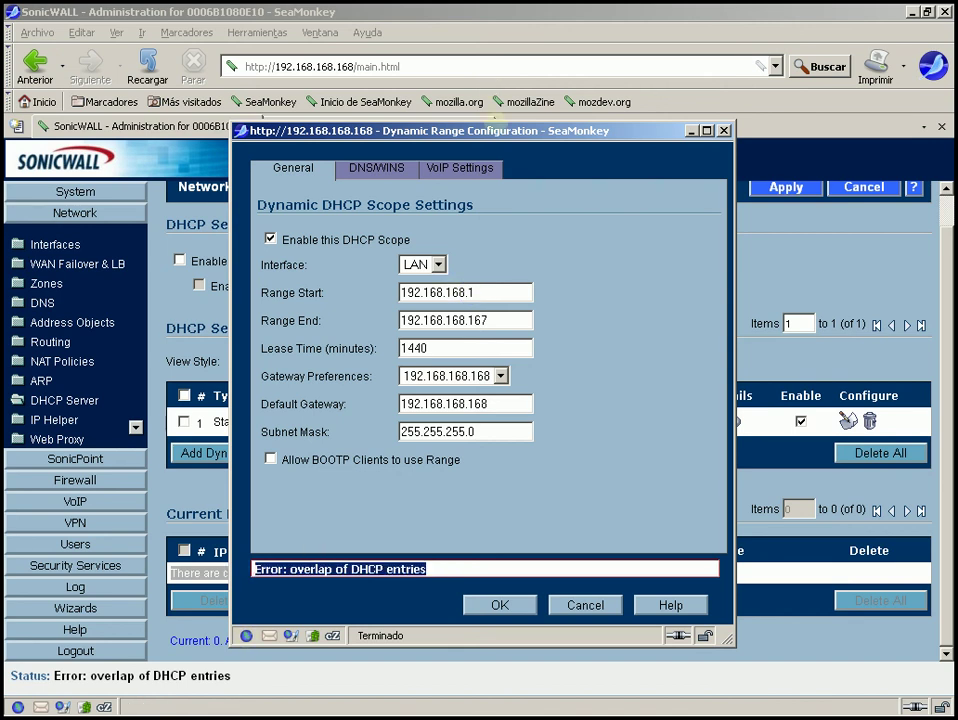
pyautogui.moveTo(496, 123); pyautogui.dragTo(555, 226)
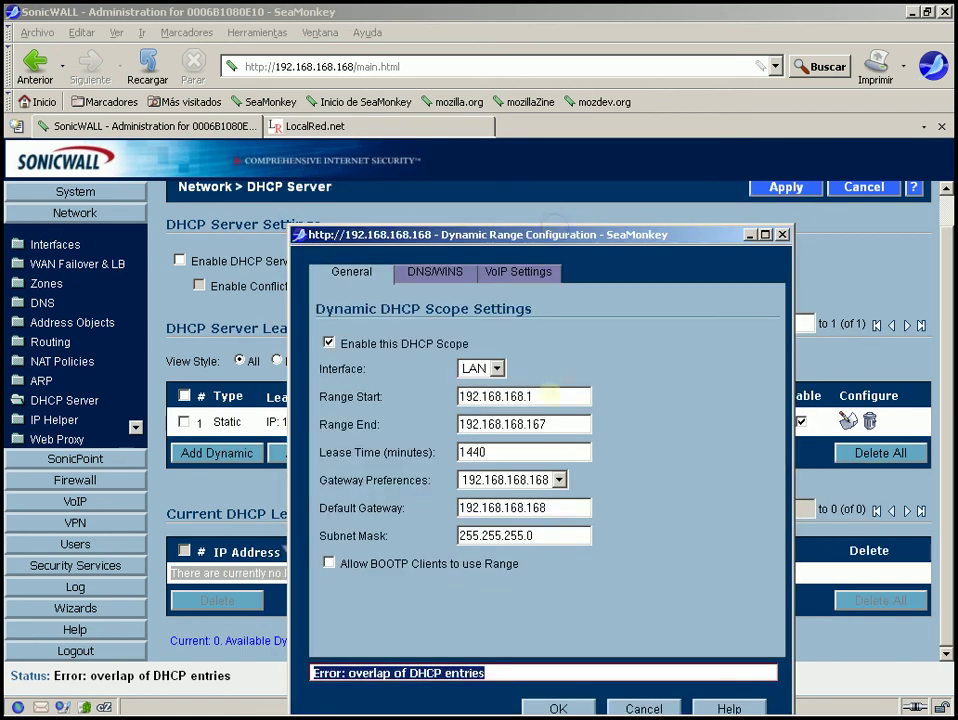
# Change the range to 192.168.168.24–192.168.168.90 and save it
pyautogui.click(549, 396)
pyautogui.press('BackSpace')
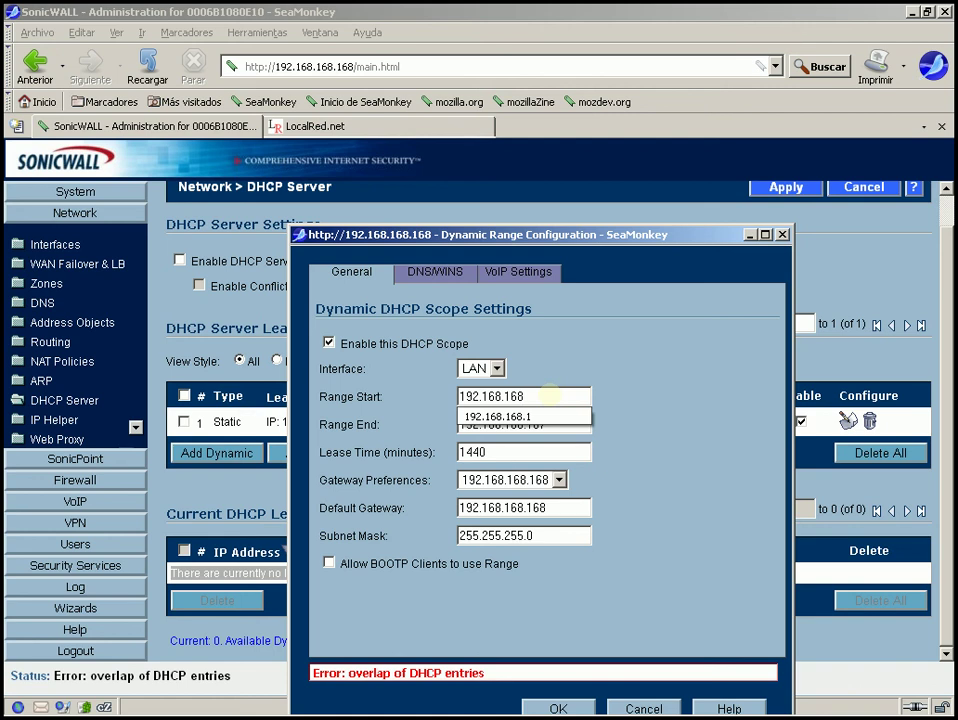
pyautogui.write('24')
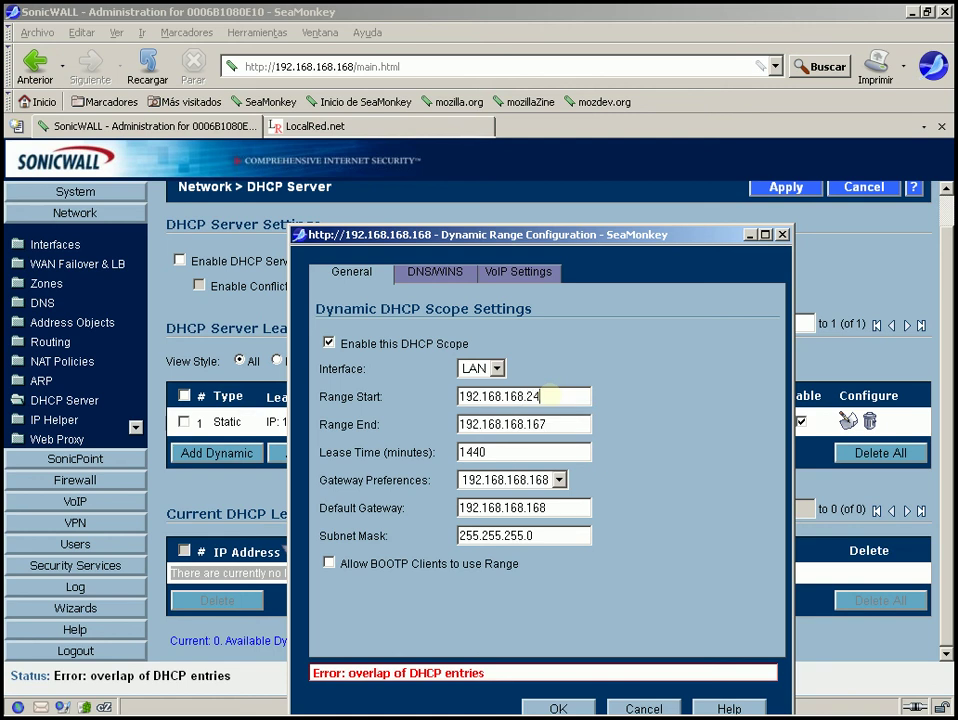
pyautogui.click(541, 427)
pyautogui.doubleClick(538, 425)
pyautogui.write('90')
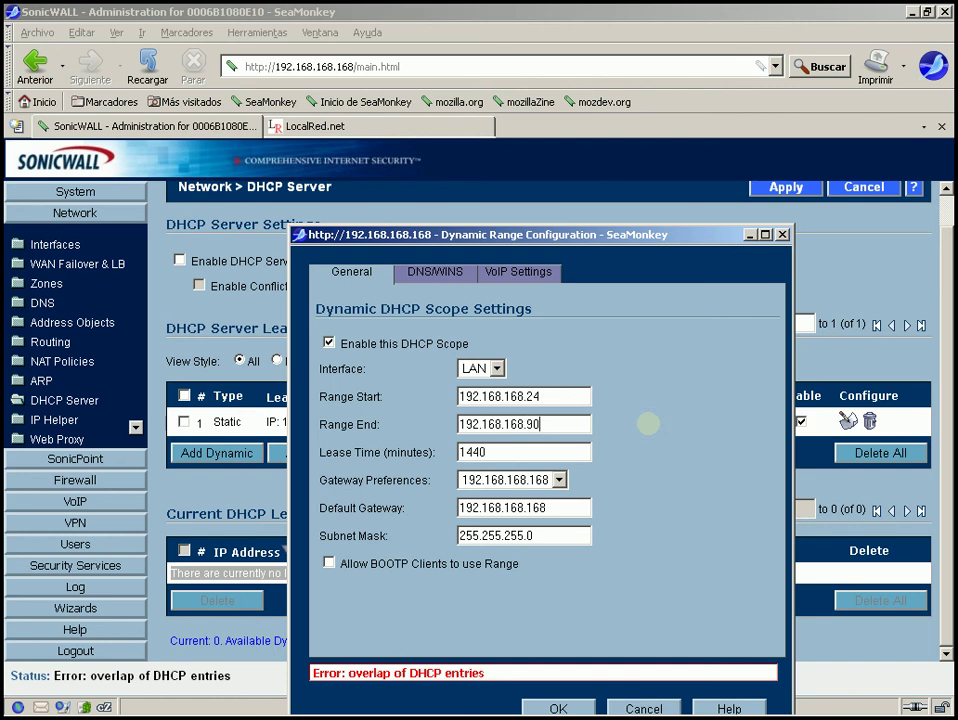
pyautogui.moveTo(582, 233); pyautogui.dragTo(582, 92)
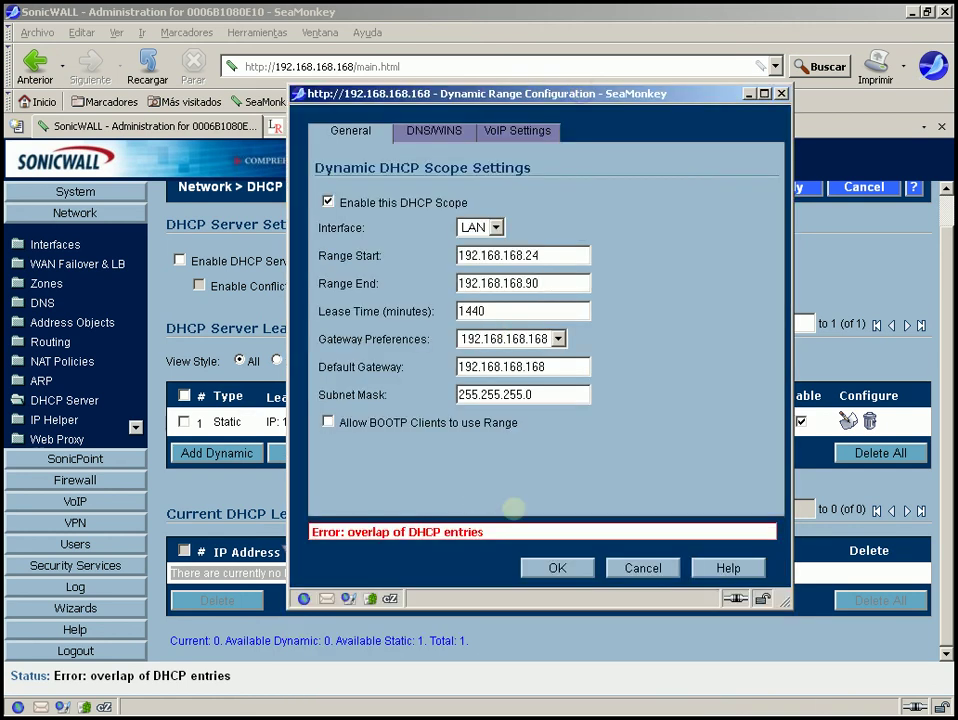
pyautogui.click(557, 564)
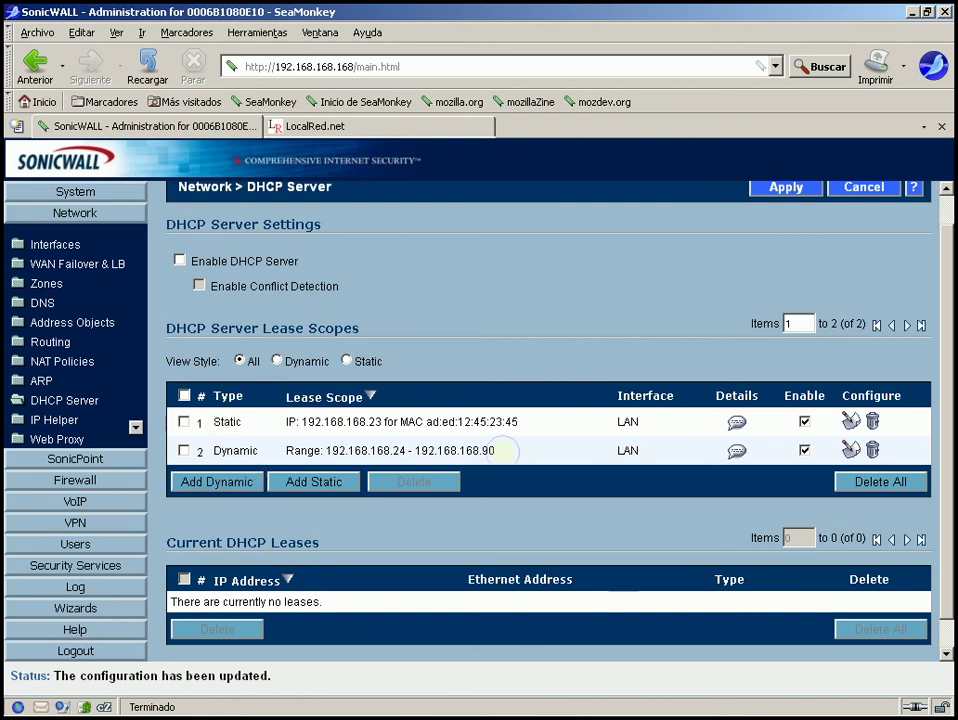
# Review the dynamic range and the static entry's MAC and IP 192.168.168.23 in the scope list
pyautogui.moveTo(505, 451); pyautogui.dragTo(393, 451)
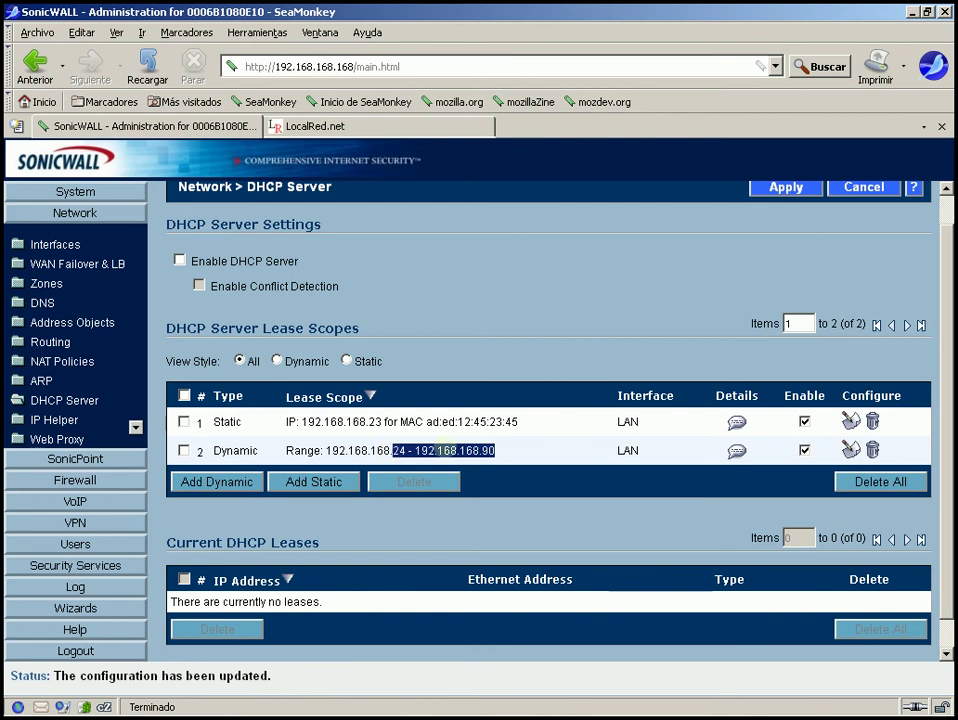
pyautogui.click(395, 449)
pyautogui.click(510, 451)
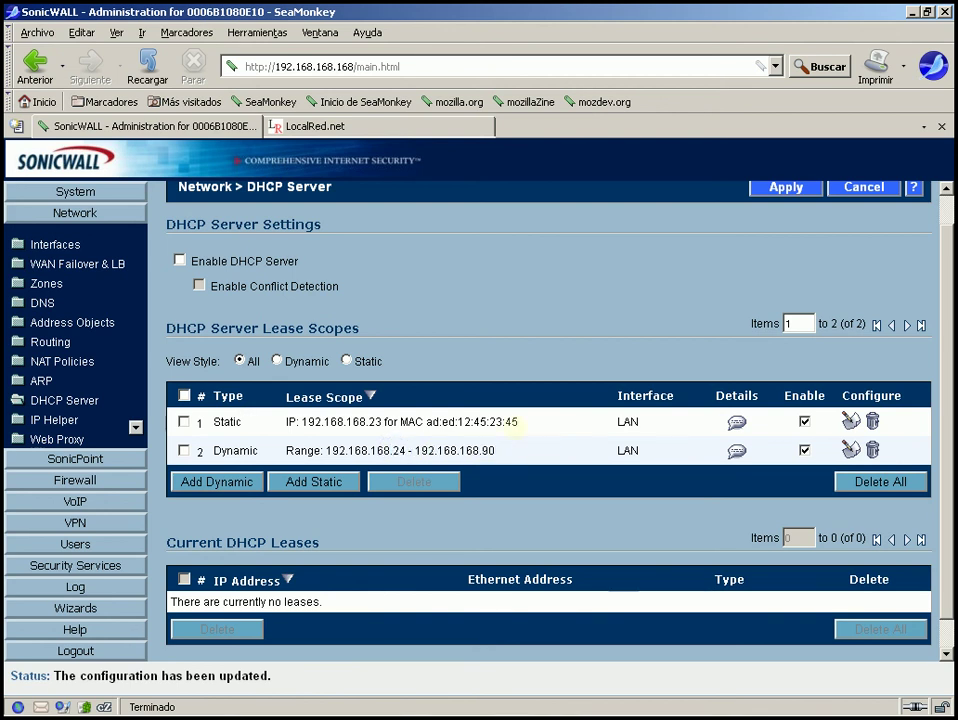
pyautogui.moveTo(517, 421); pyautogui.dragTo(426, 421)
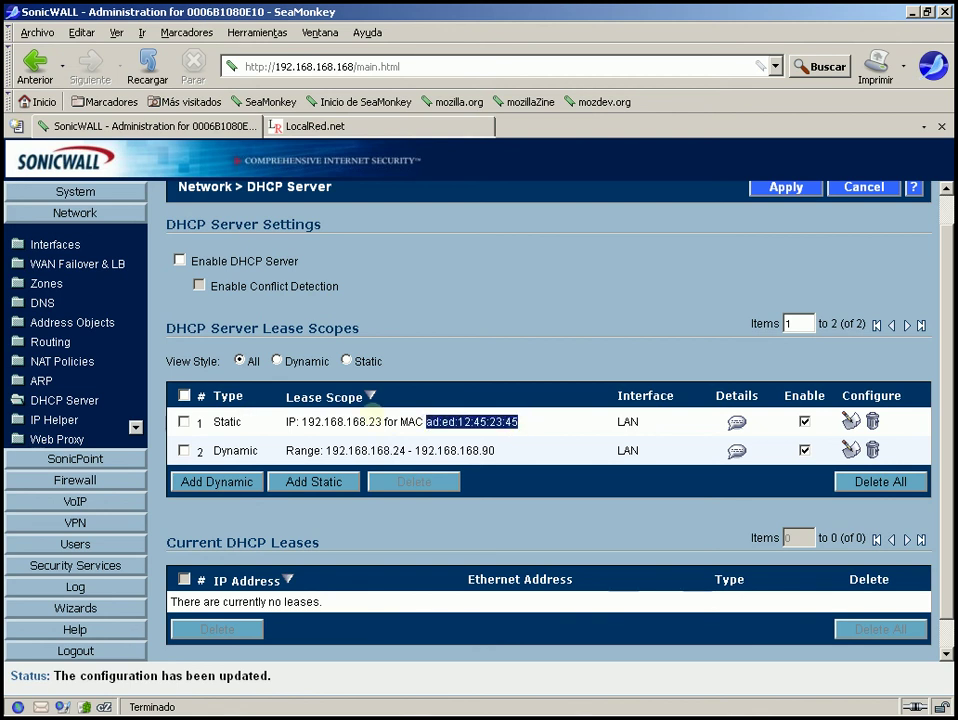
pyautogui.click(383, 421)
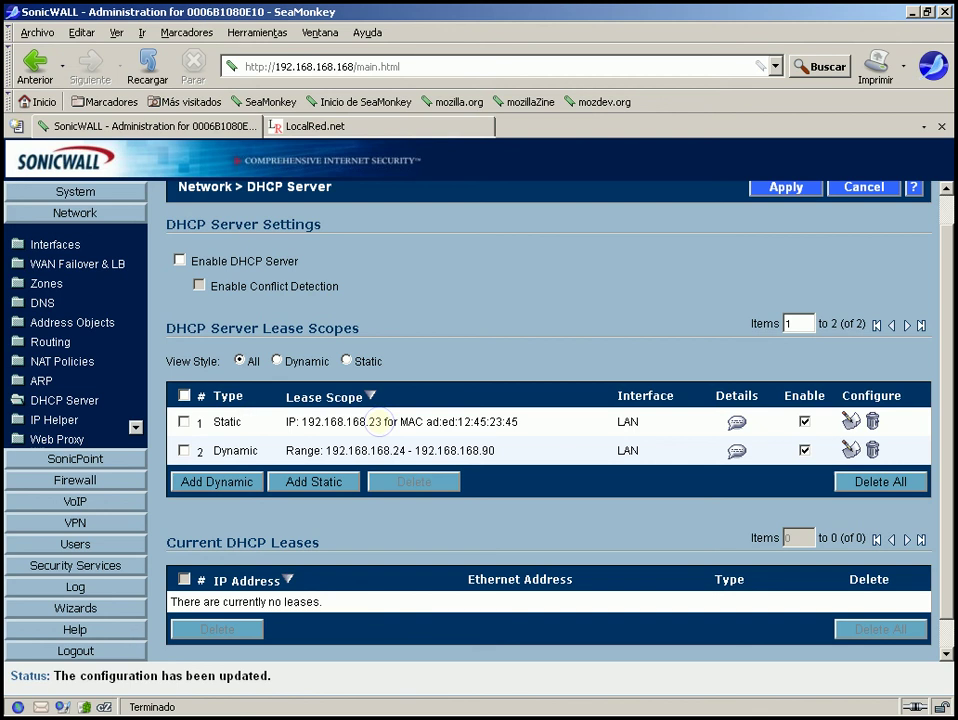
pyautogui.moveTo(381, 421); pyautogui.dragTo(302, 421)
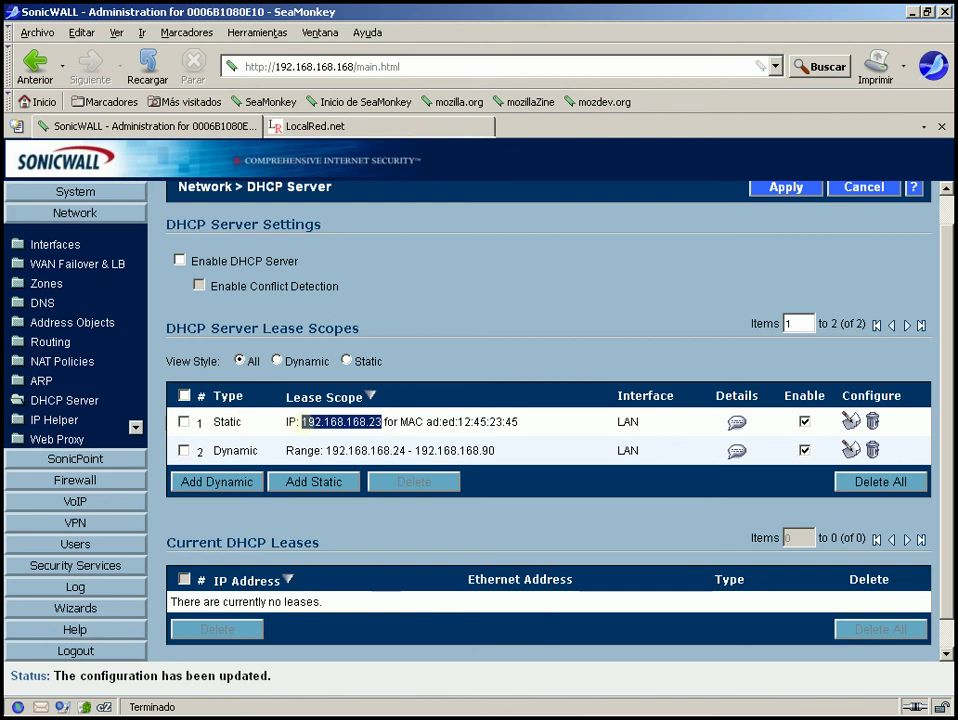
pyautogui.click(278, 327)
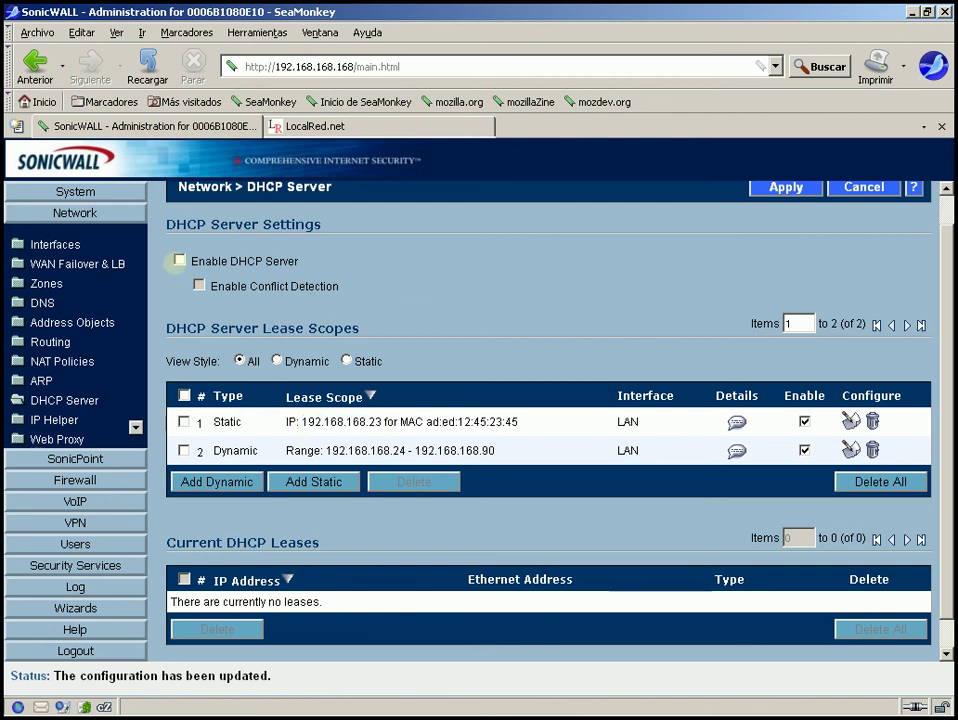
# Enable the DHCP server together with conflict detection
pyautogui.click(179, 260)
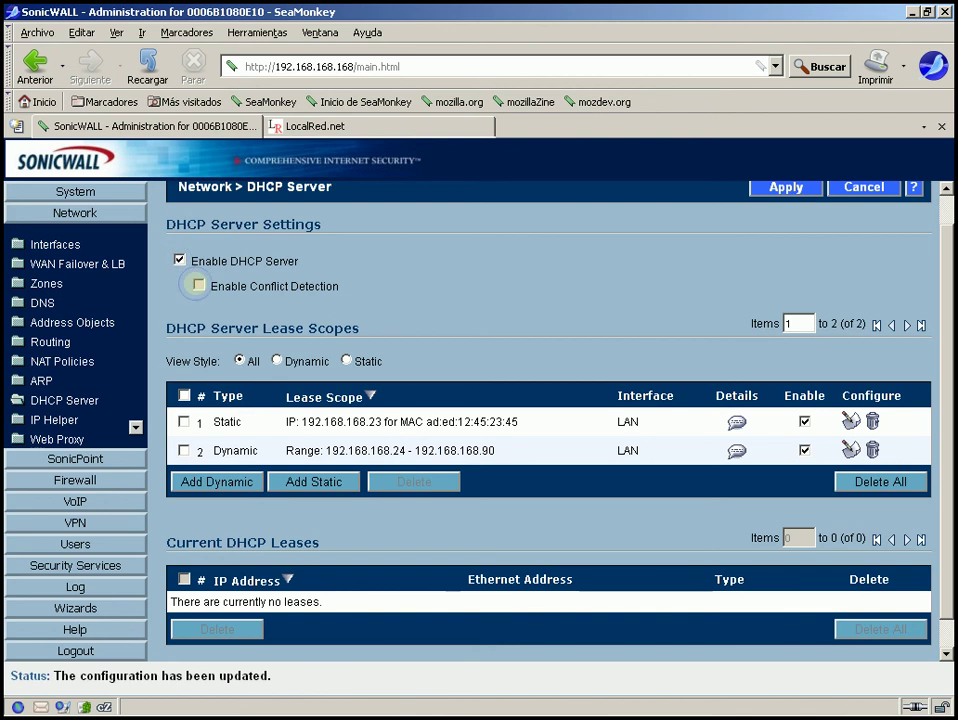
pyautogui.click(198, 285)
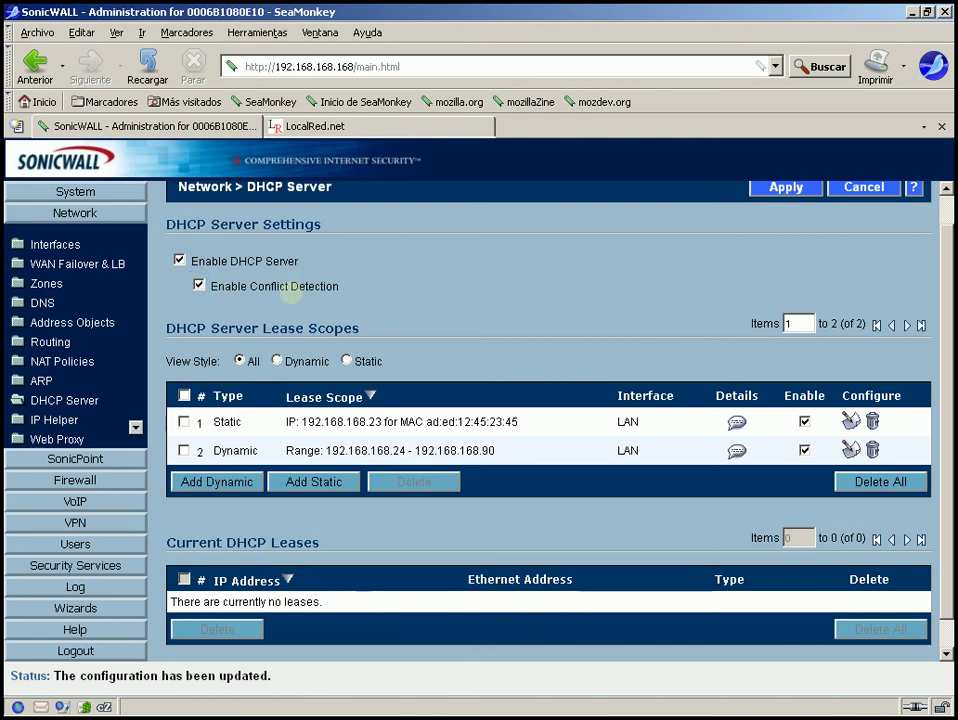
pyautogui.moveTo(345, 286); pyautogui.dragTo(200, 284)
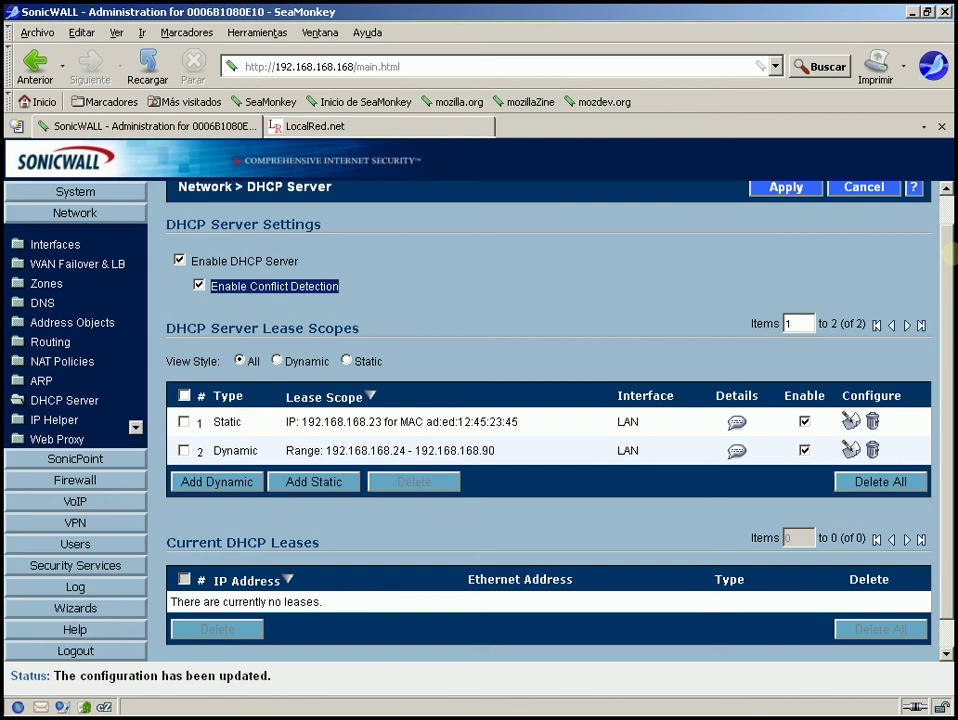
pyautogui.scroll(-1, 940, 256)
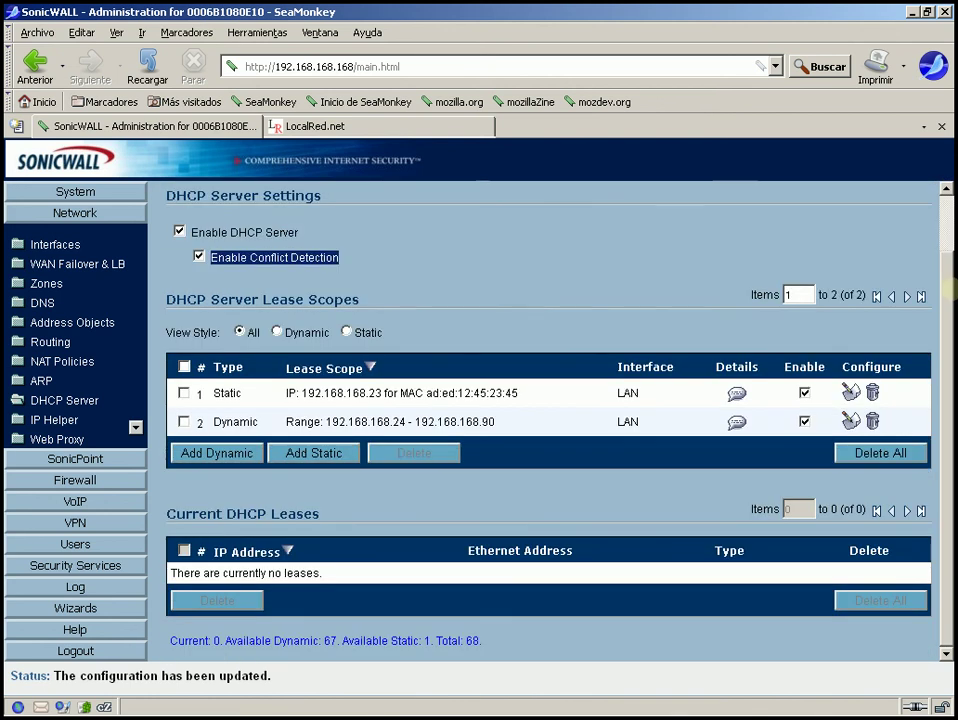
pyautogui.scroll(1, 548, 400)
pyautogui.scroll(-1, 548, 400)
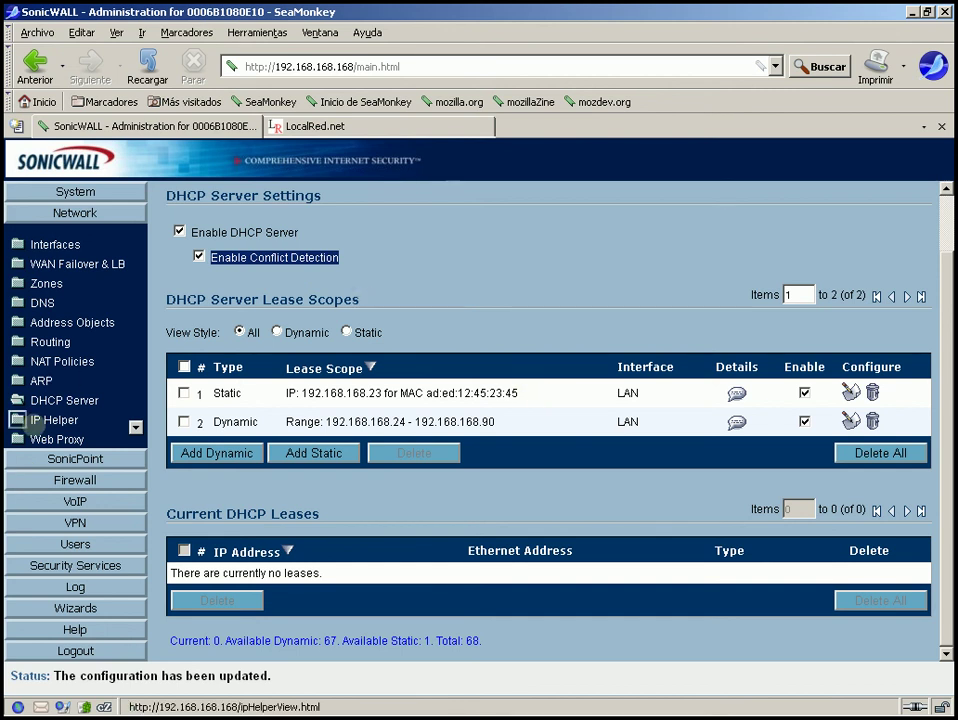
# Enable IP Helper with NetBIOS support on the IP Helper page
pyautogui.click(22, 420)
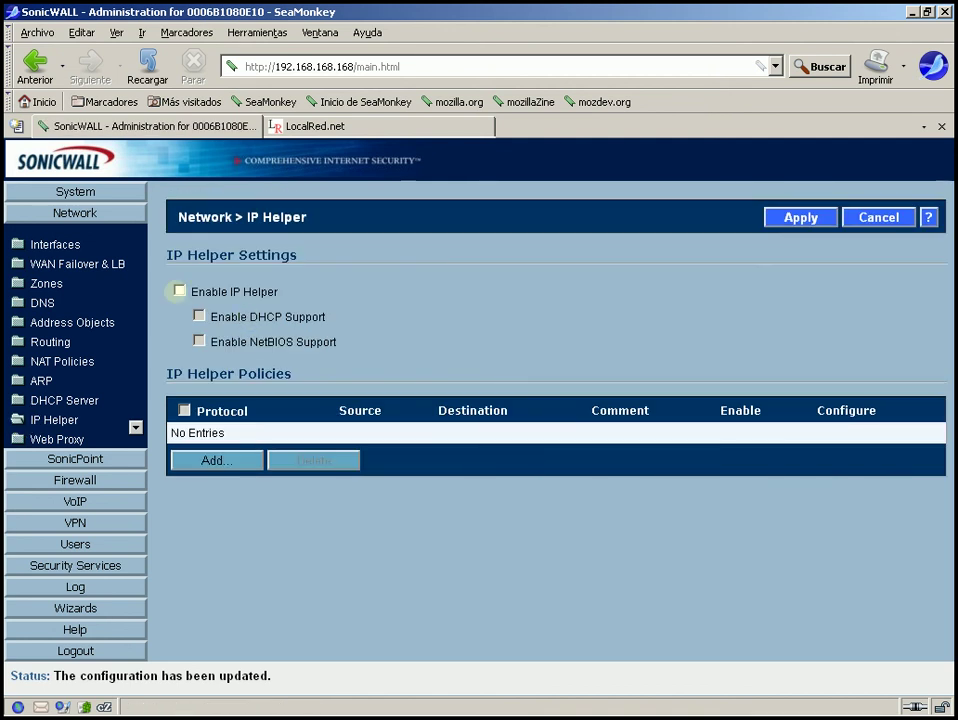
pyautogui.click(179, 291)
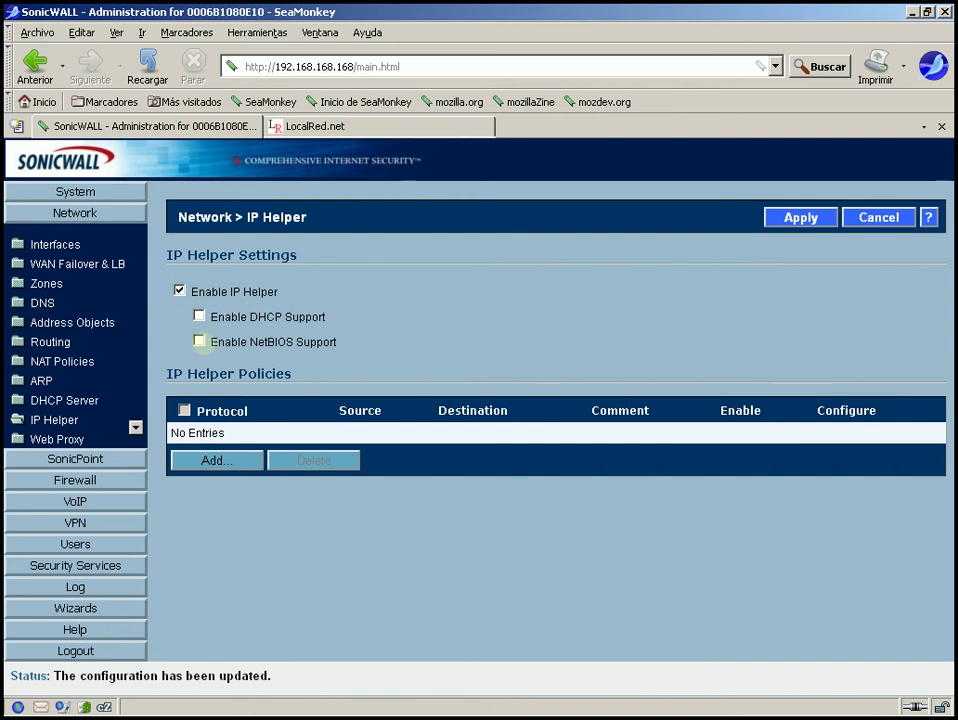
pyautogui.click(199, 341)
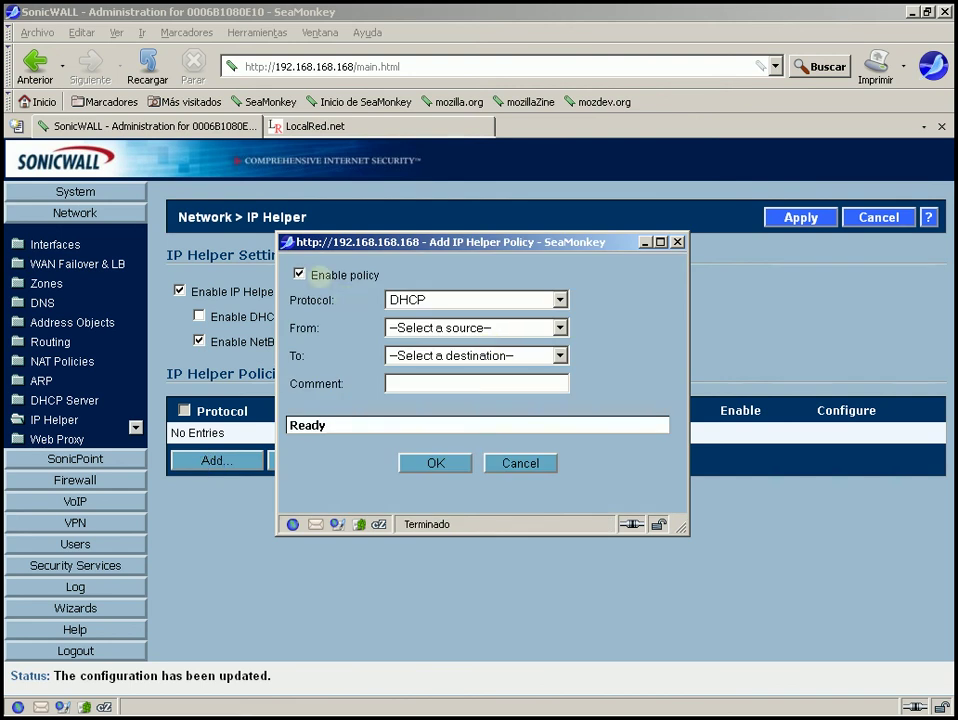
# Create a NetBIOS IP Helper policy from LAN Subnets to DMZ Subnets and save it
pyautogui.moveTo(400, 241); pyautogui.dragTo(357, 417)
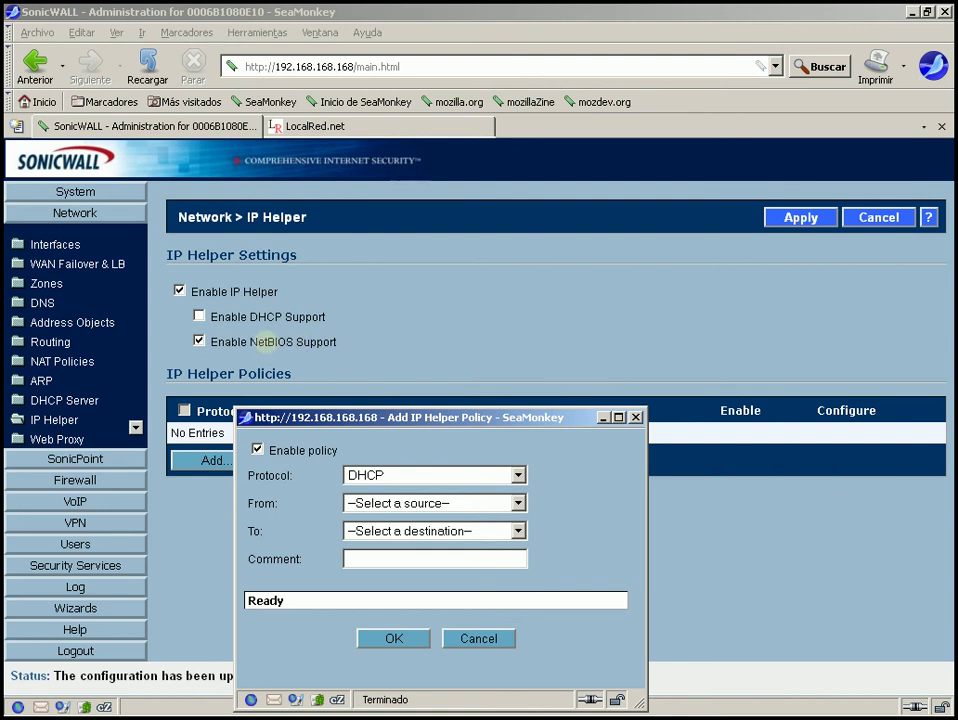
pyautogui.moveTo(360, 418); pyautogui.dragTo(396, 121)
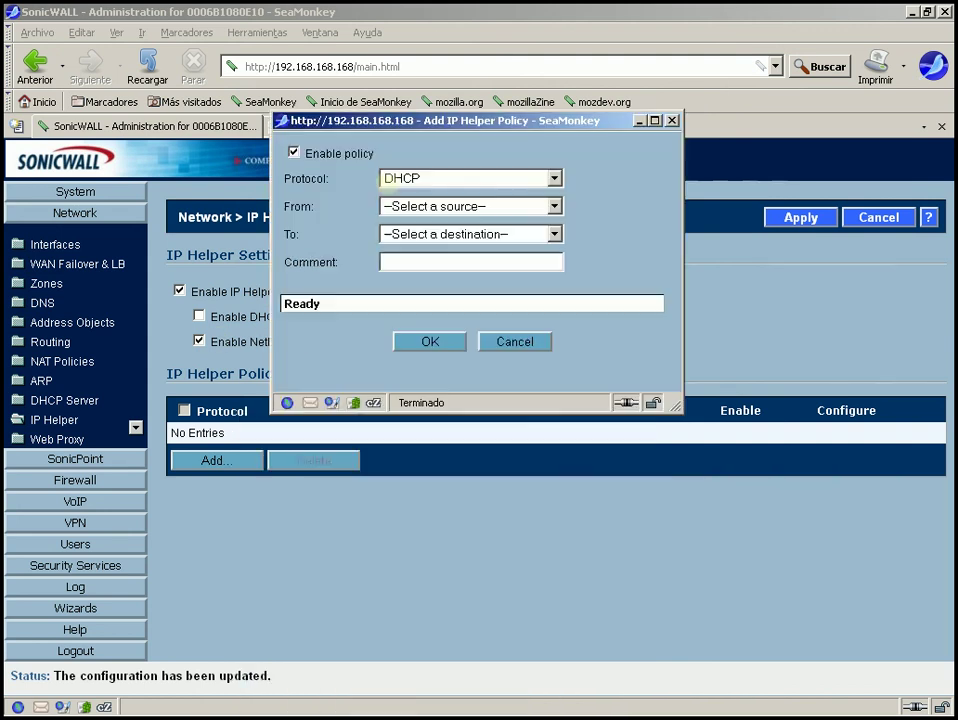
pyautogui.click(470, 178)
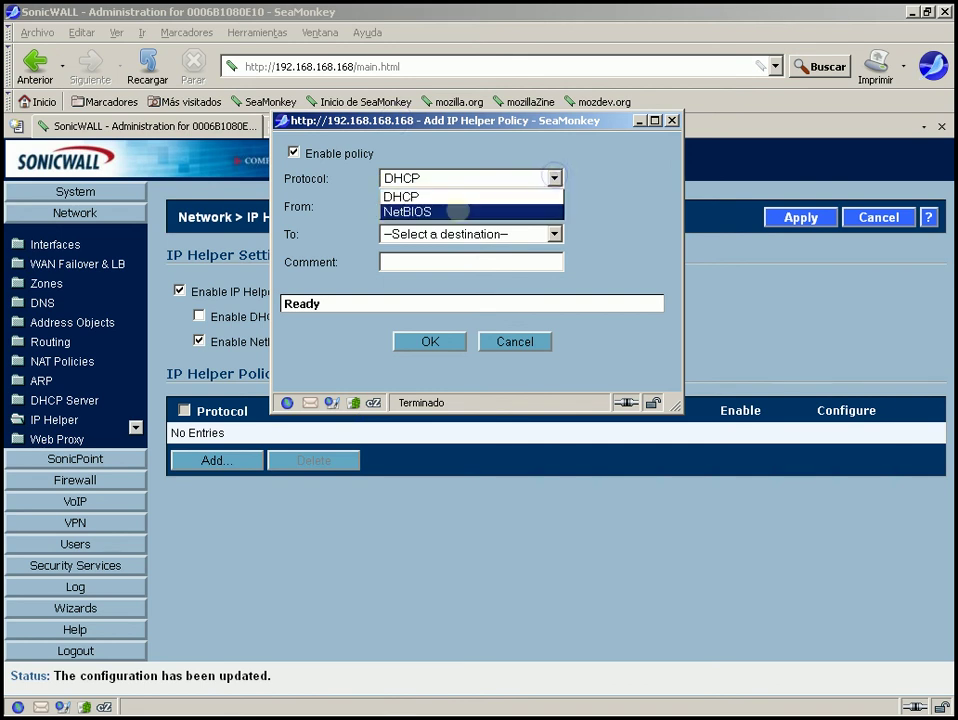
pyautogui.click(460, 208)
pyautogui.click(459, 206)
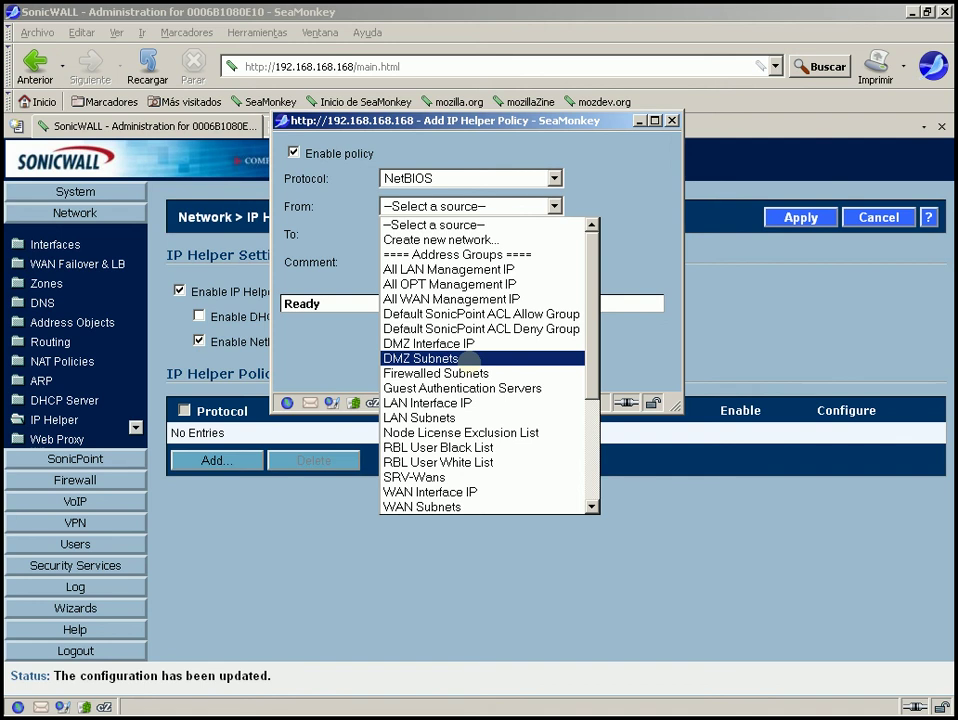
pyautogui.click(446, 417)
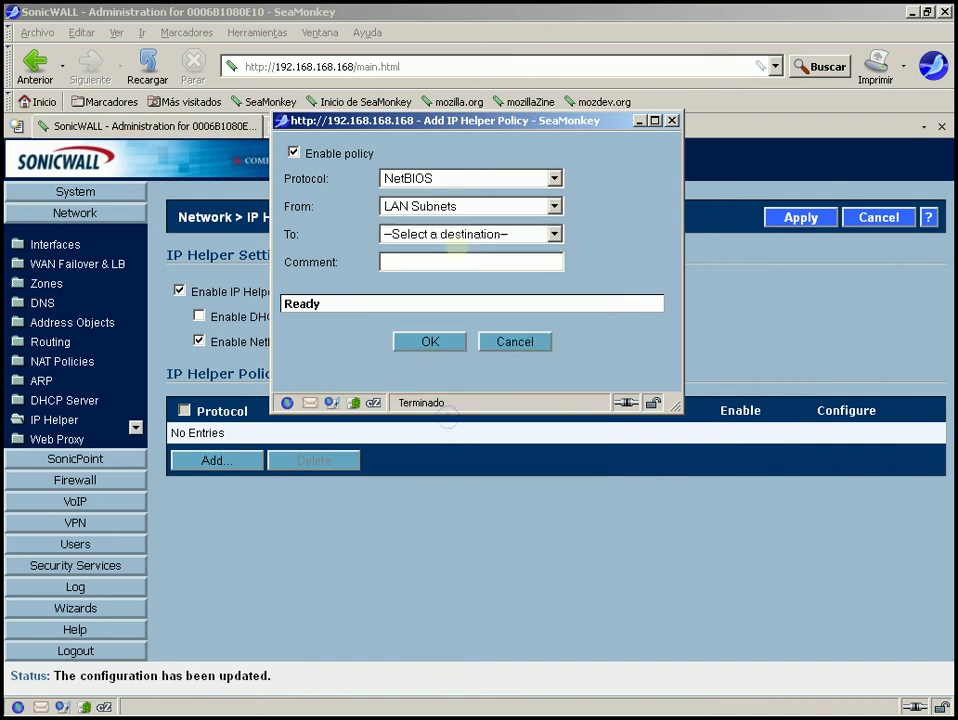
pyautogui.click(484, 232)
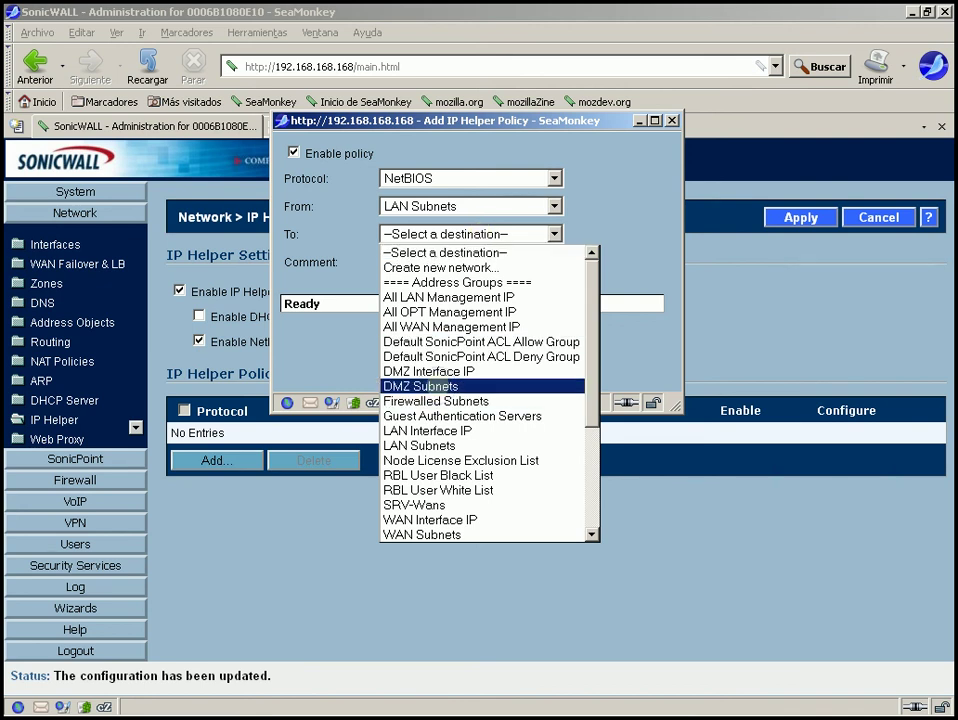
pyautogui.click(437, 386)
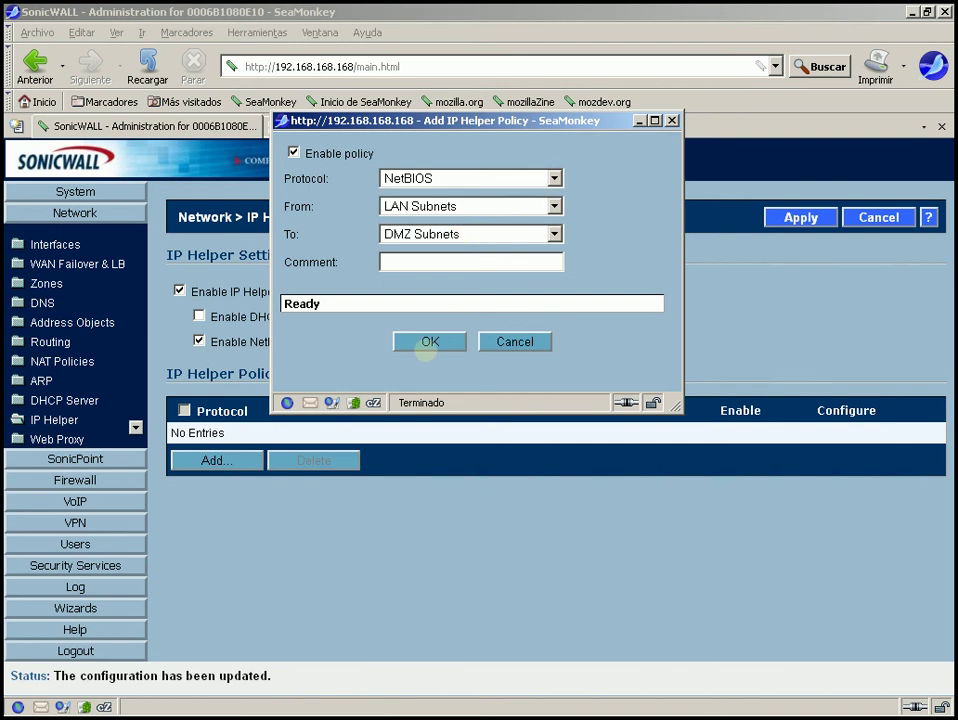
pyautogui.click(430, 341)
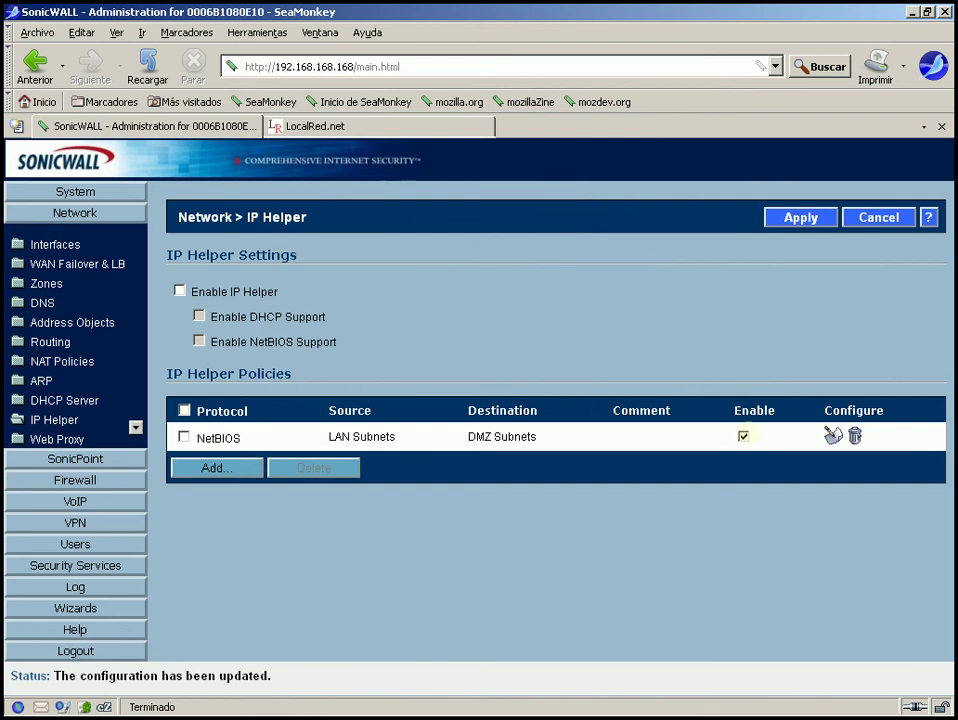
# Re-tick Enable IP Helper and Enable NetBIOS Support on the IP Helper page
pyautogui.moveTo(228, 373); pyautogui.dragTo(179, 290)
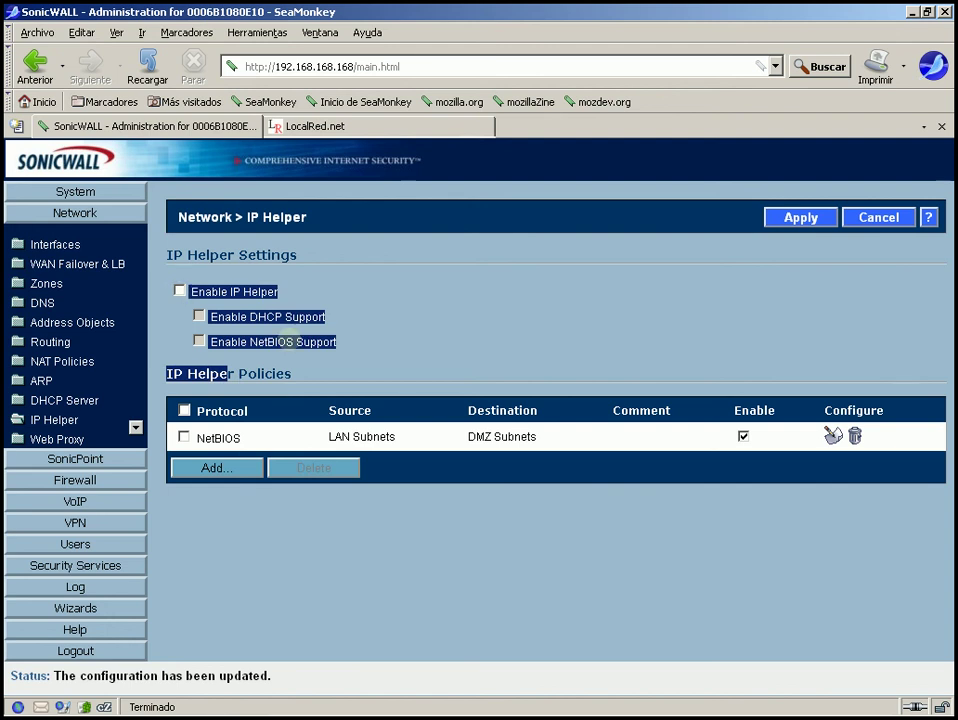
pyautogui.click(316, 342)
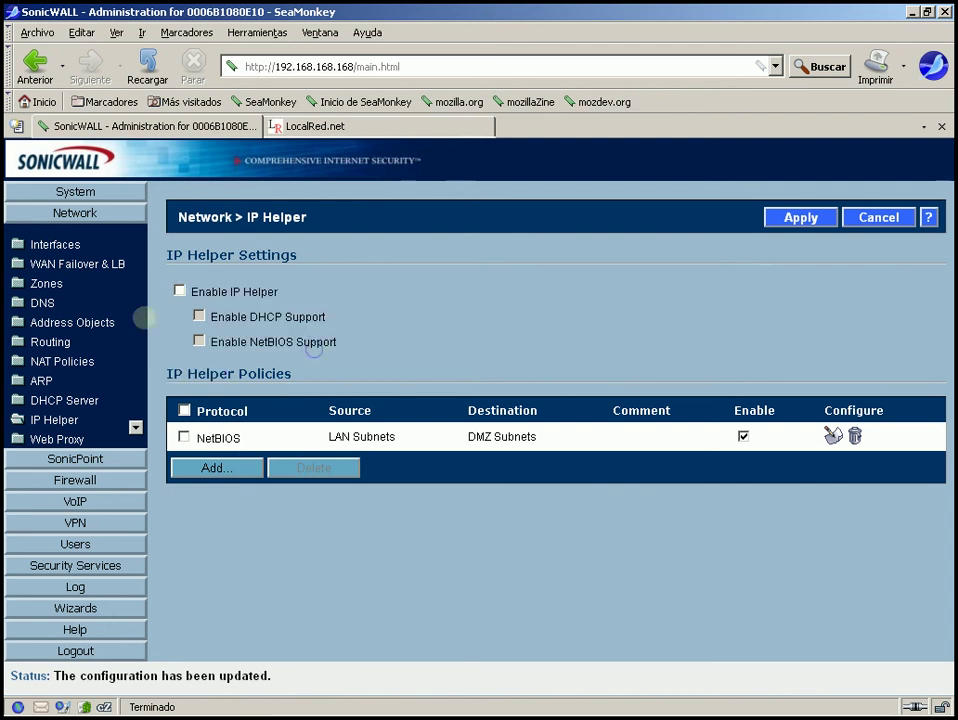
pyautogui.click(178, 289)
pyautogui.press('Tab')
pyautogui.press('Tab')
pyautogui.press('space')
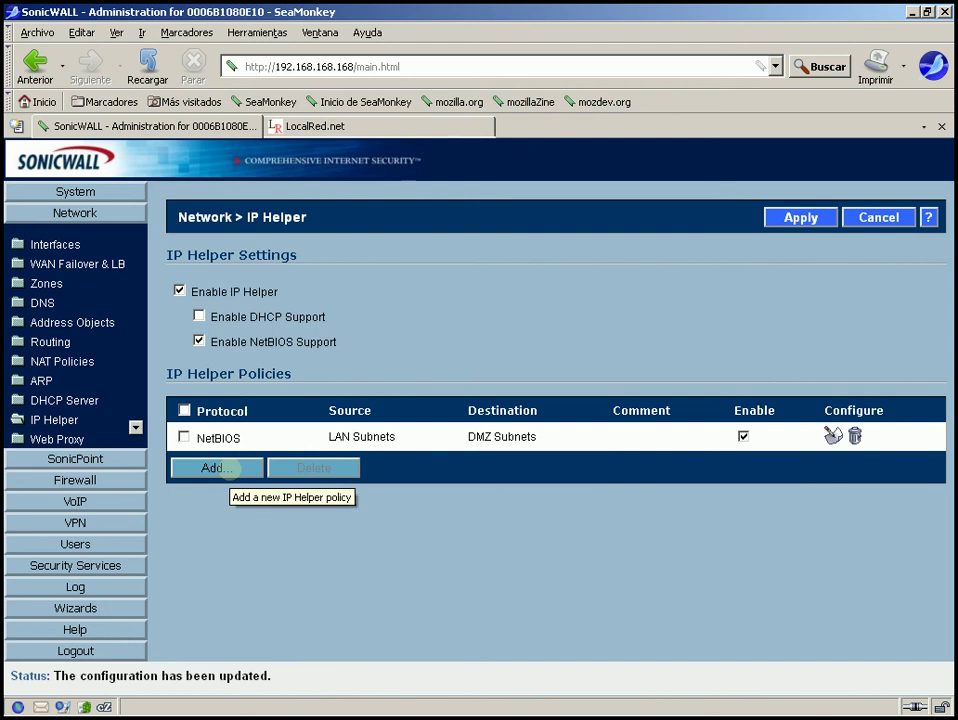
# Add a NetBIOS IP Helper policy from DMZ Subnets to LAN Subnets and save it
pyautogui.click(222, 468)
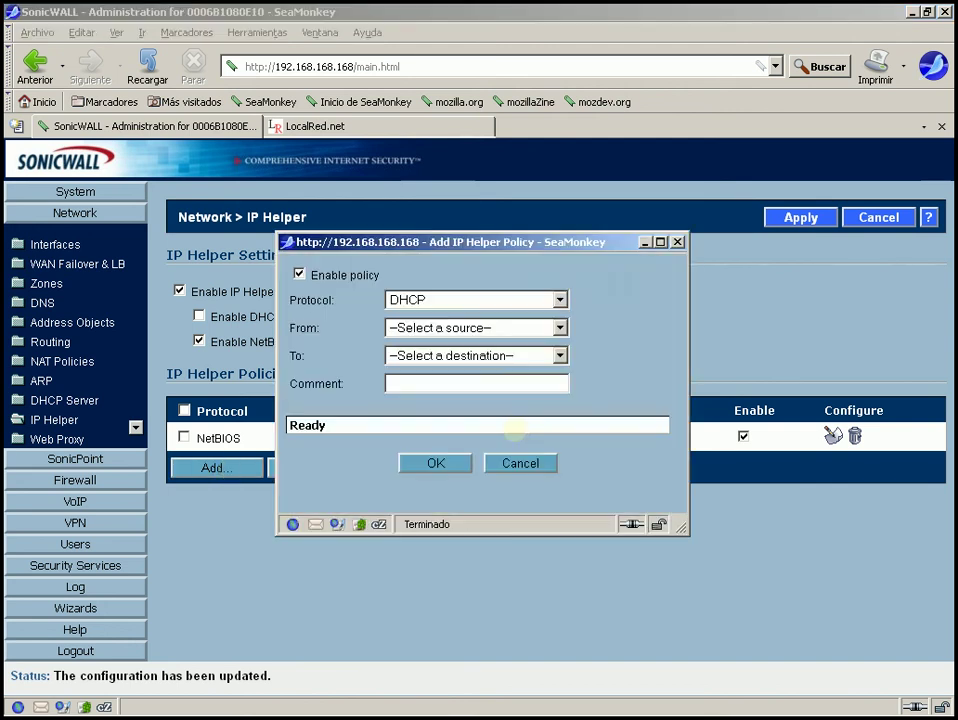
pyautogui.click(493, 299)
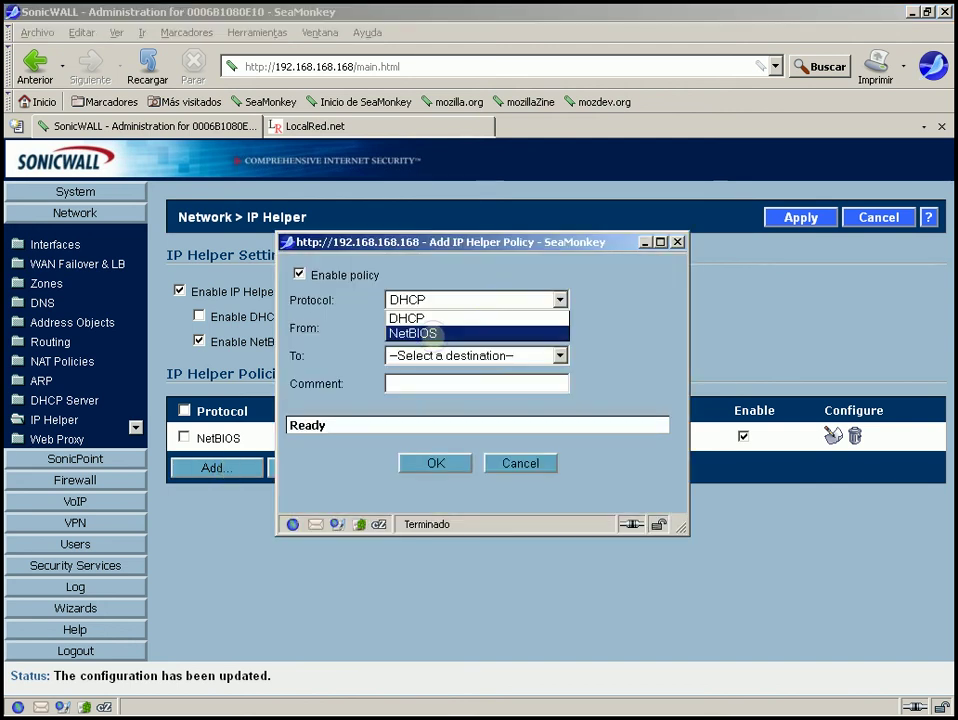
pyautogui.click(425, 334)
pyautogui.click(558, 327)
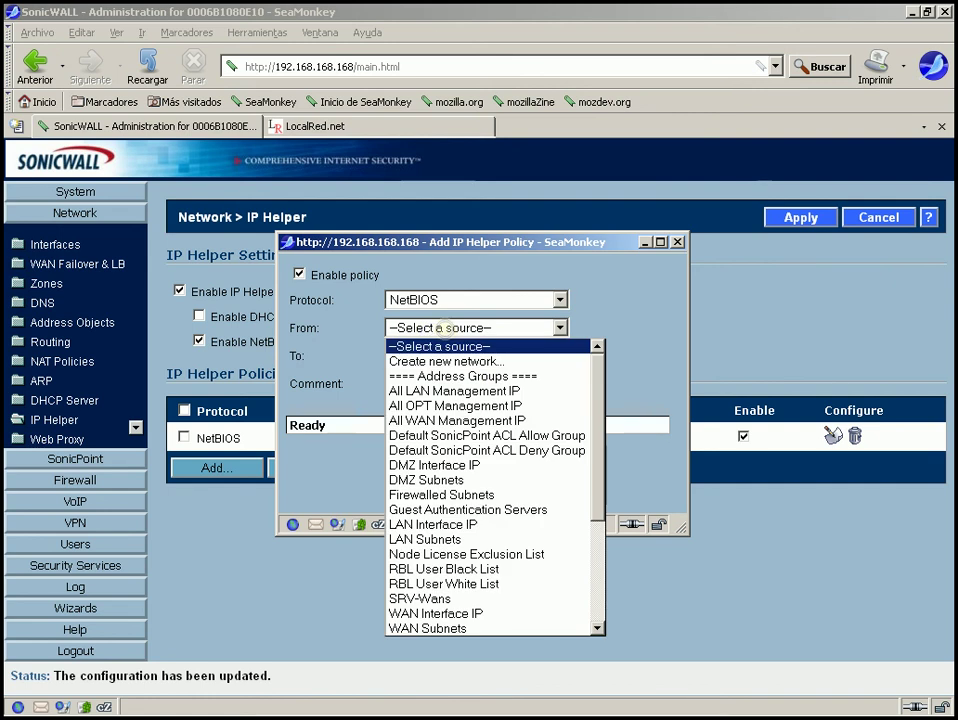
pyautogui.scroll(-2, 600, 443)
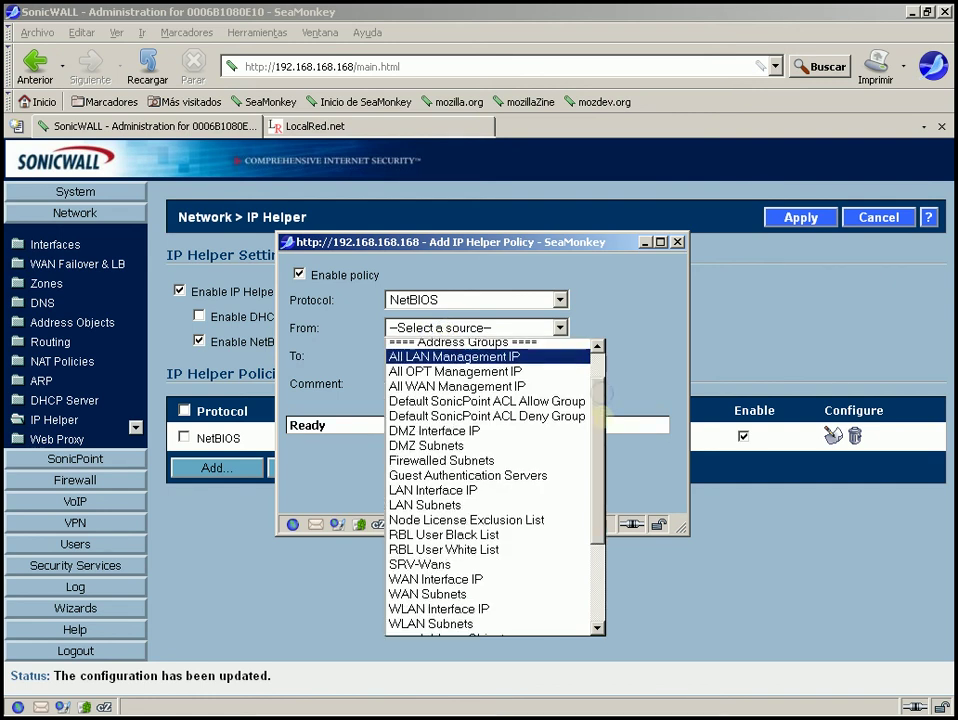
pyautogui.scroll(1, 600, 443)
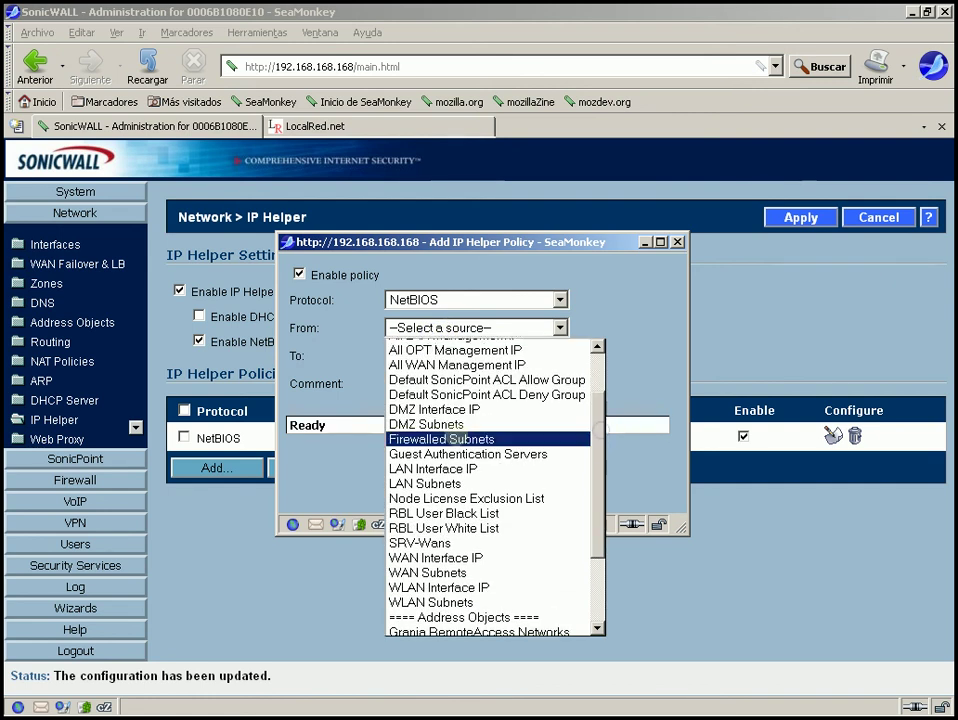
pyautogui.press('Escape')
pyautogui.click(455, 355)
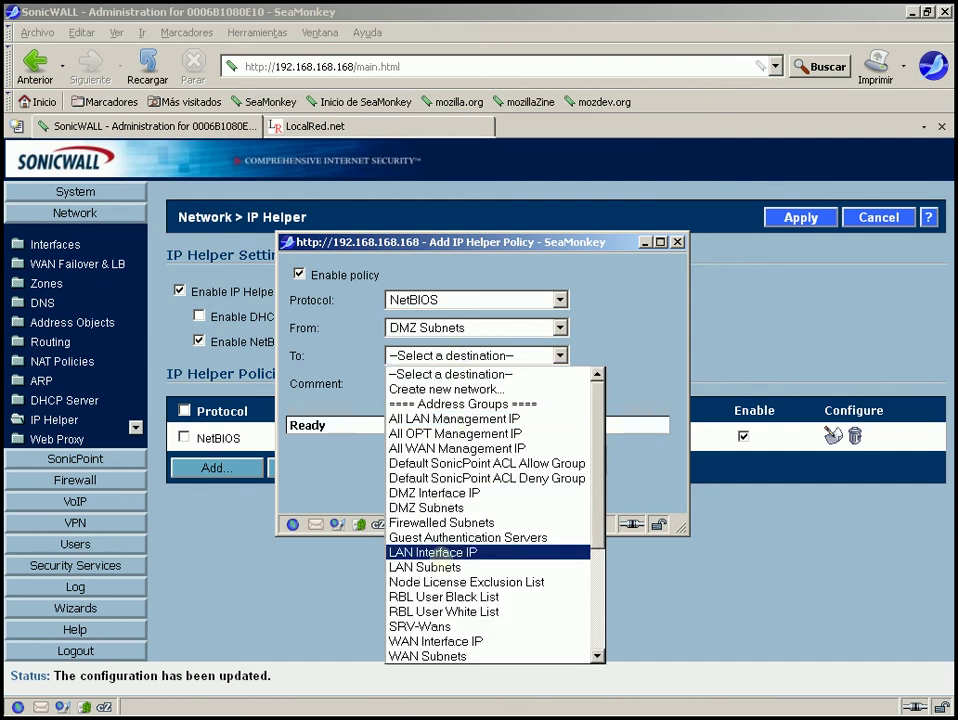
pyautogui.click(441, 566)
pyautogui.click(436, 463)
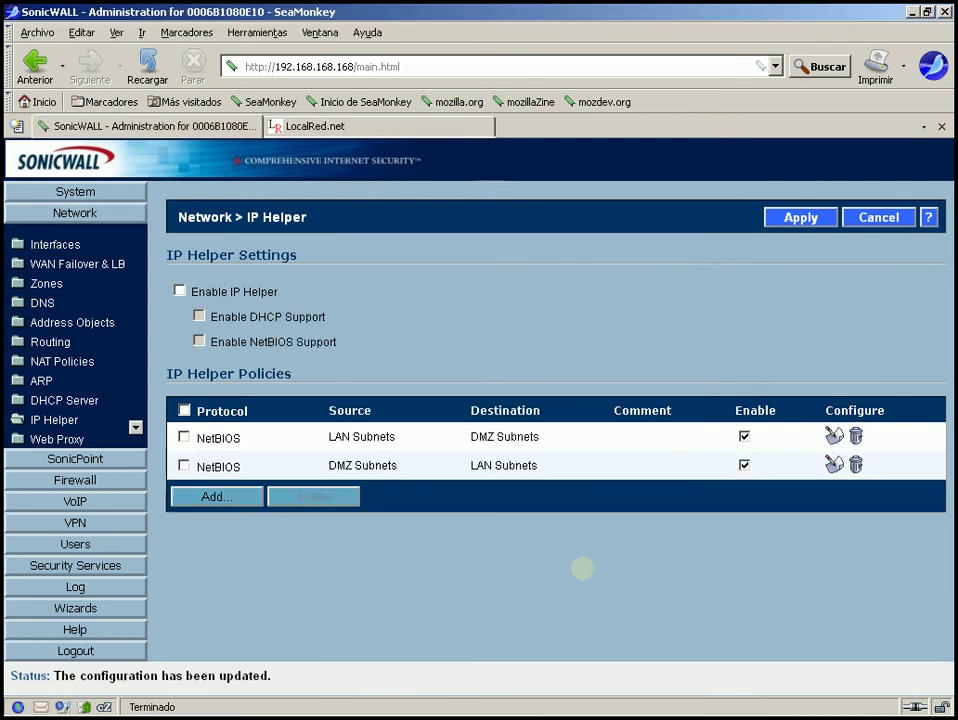
# Enable IP Helper and NetBIOS Support, then apply the IP Helper settings
pyautogui.moveTo(355, 438)
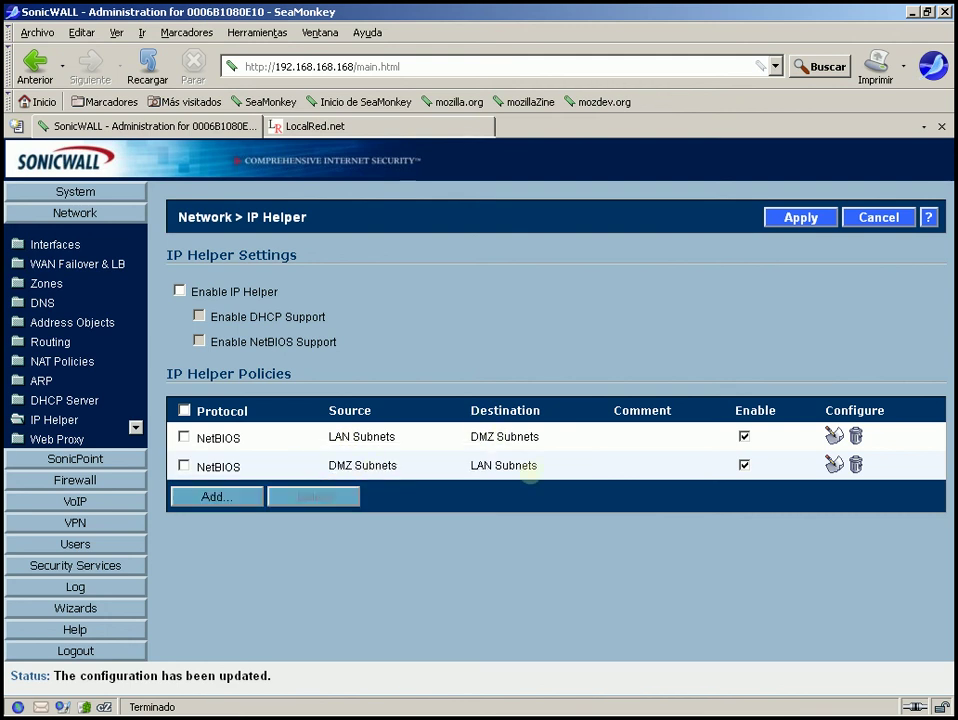
pyautogui.moveTo(512, 465)
pyautogui.click(179, 290)
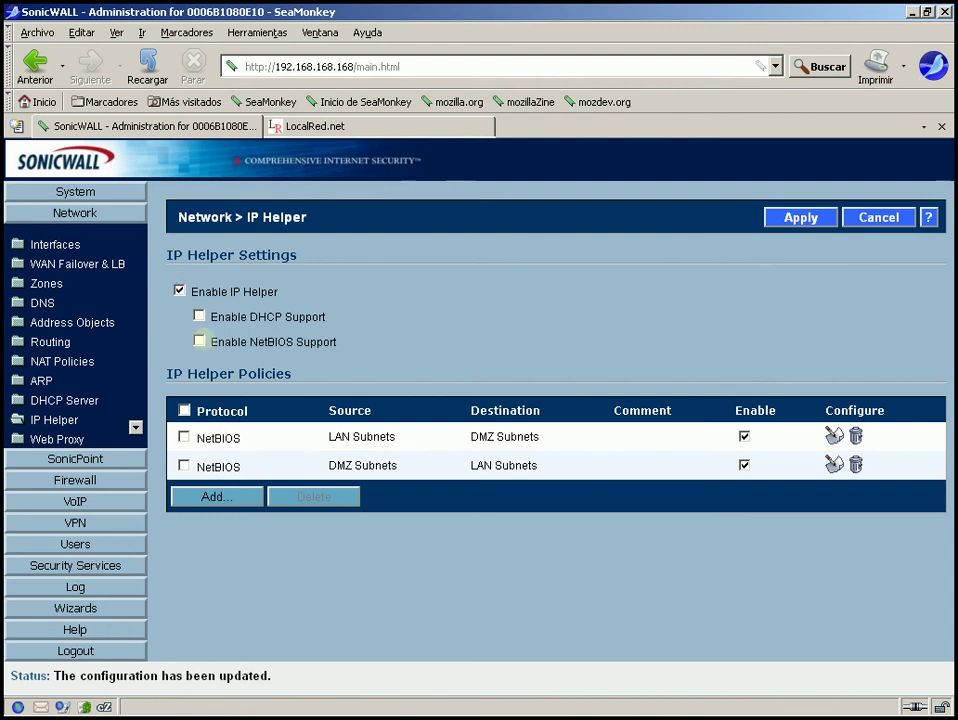
pyautogui.click(199, 341)
pyautogui.click(788, 217)
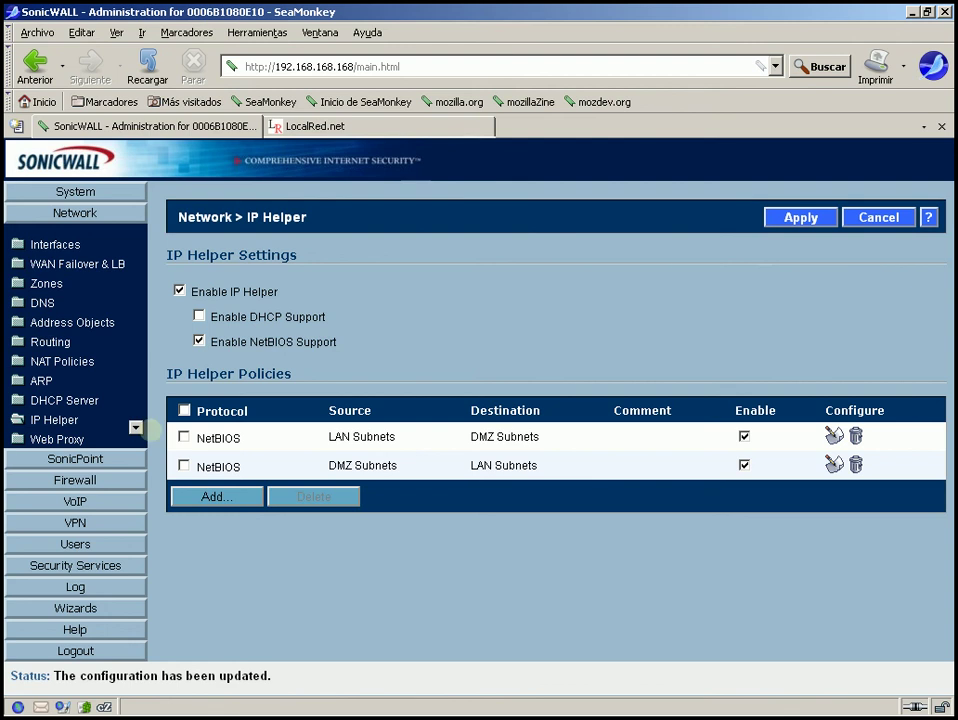
pyautogui.click(135, 427)
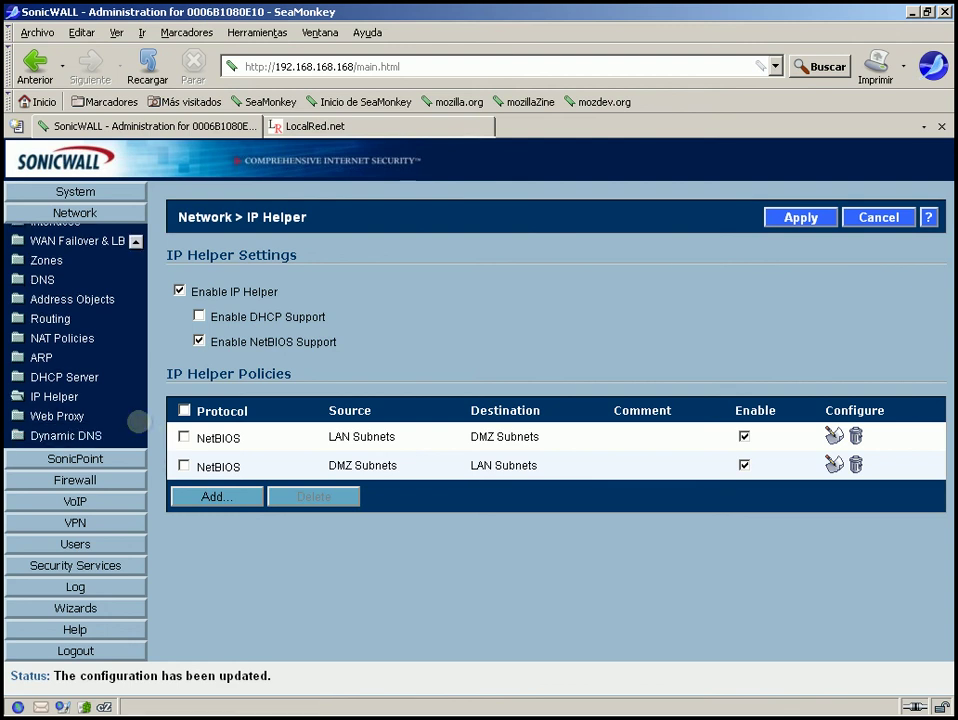
# Review the Web Proxy page, toggling bypass-proxy-on-failure on and back off with port 0
pyautogui.click(58, 416)
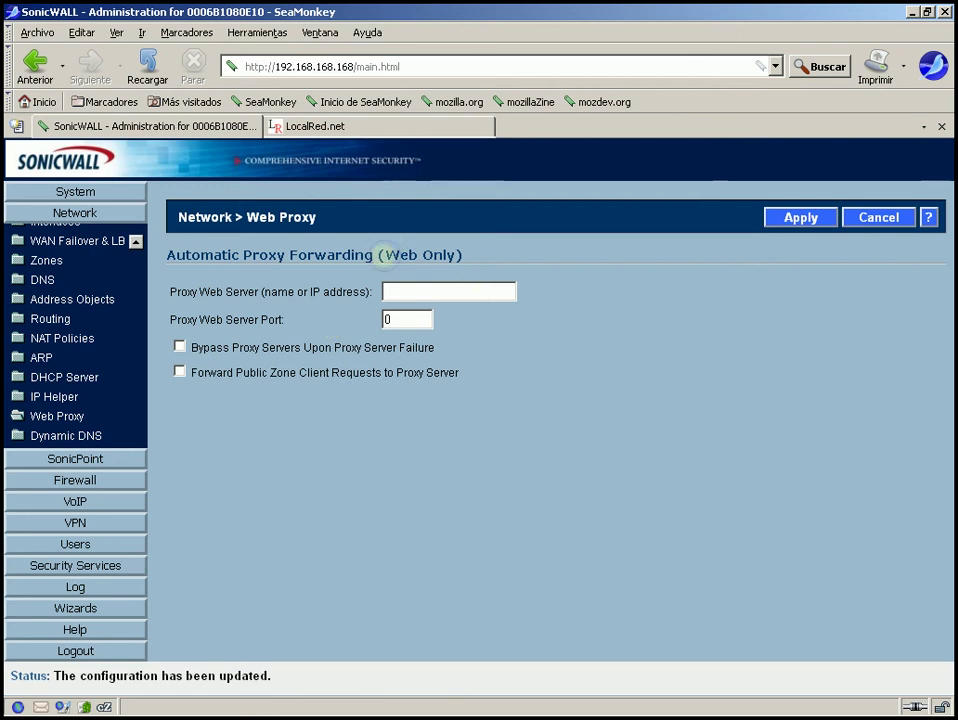
pyautogui.moveTo(385, 256); pyautogui.dragTo(455, 256)
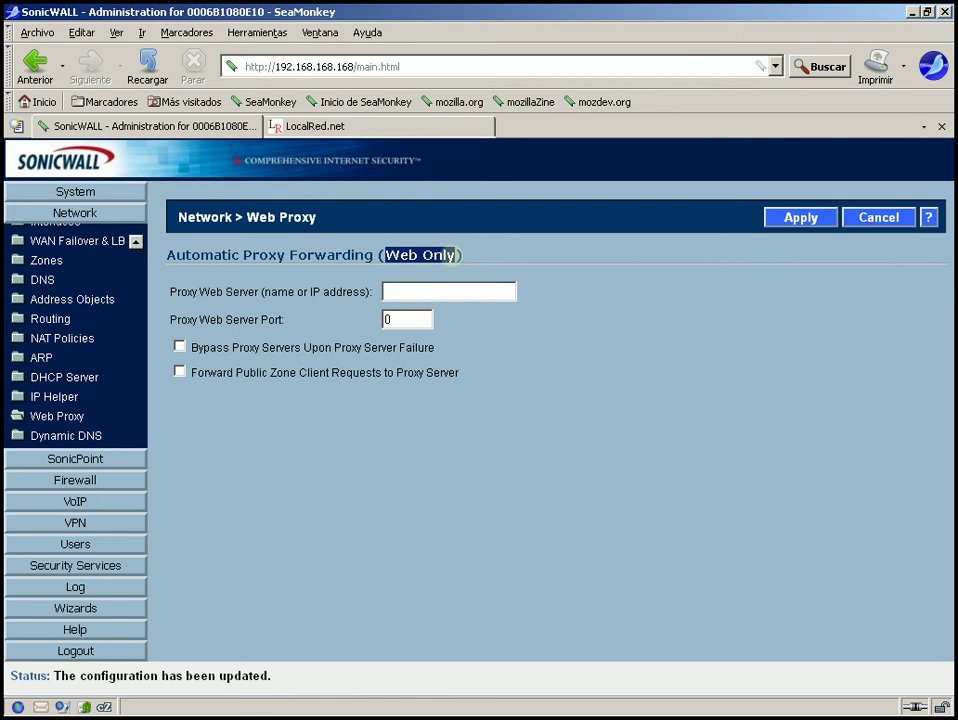
pyautogui.click(452, 256)
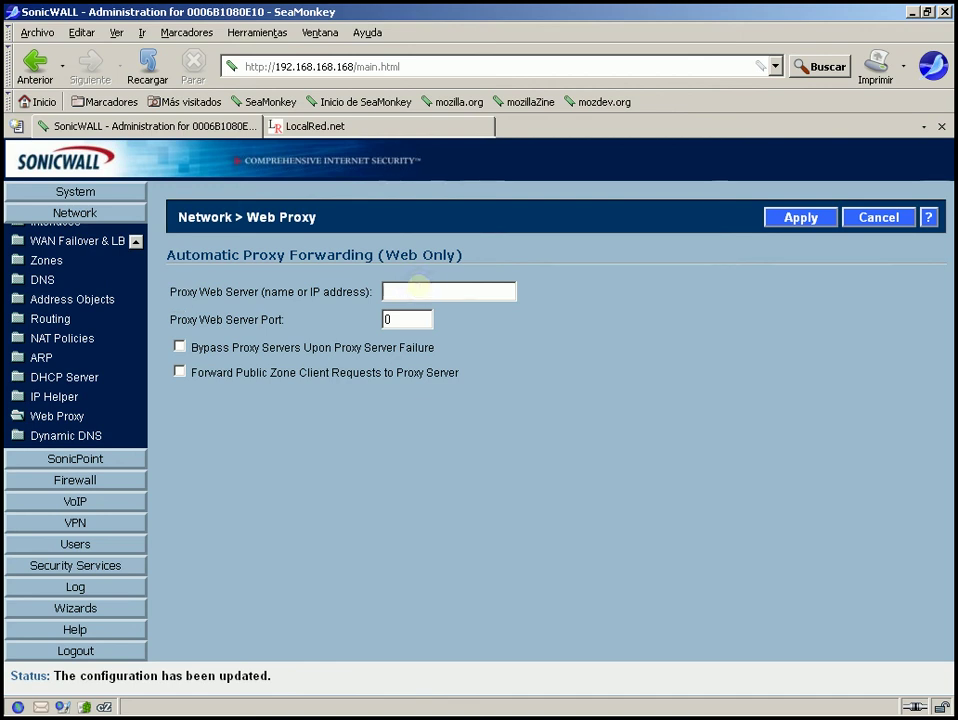
pyautogui.doubleClick(398, 322)
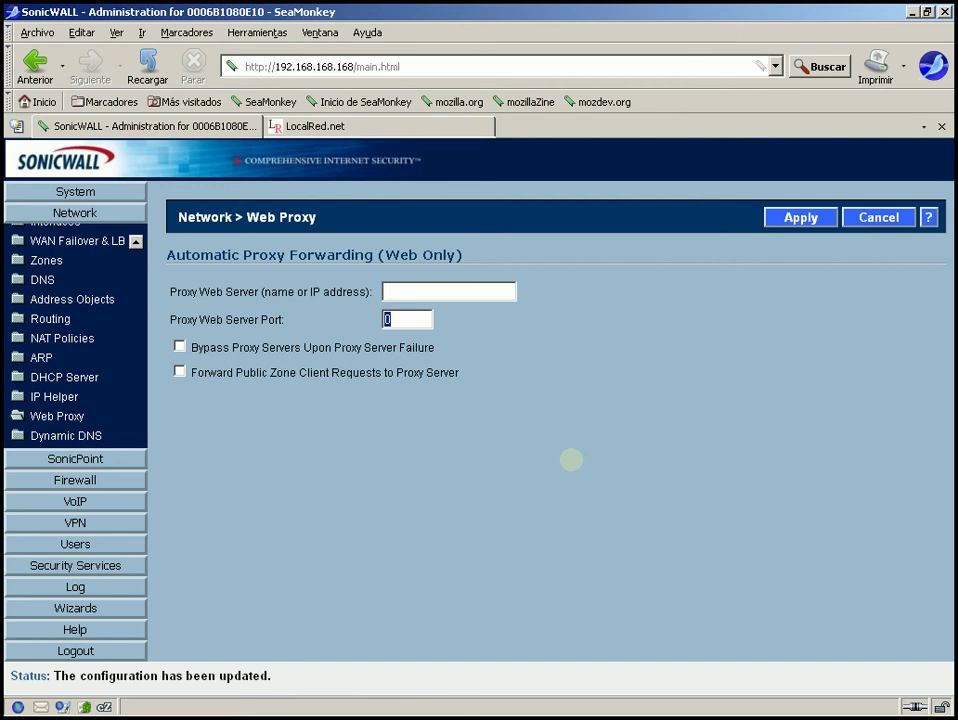
pyautogui.click(180, 346)
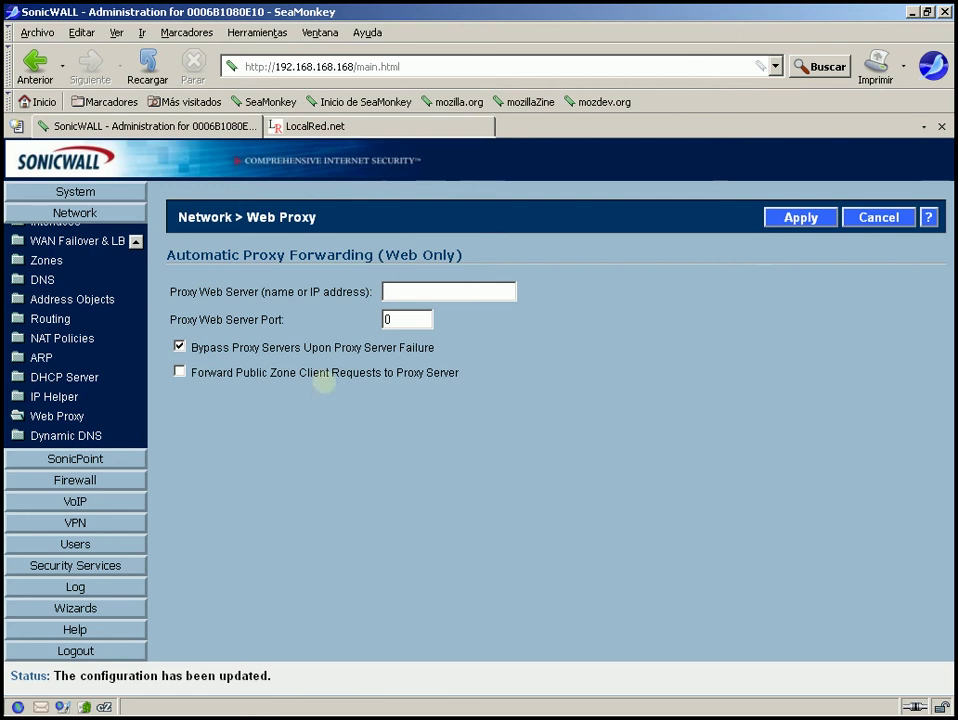
pyautogui.press('space')
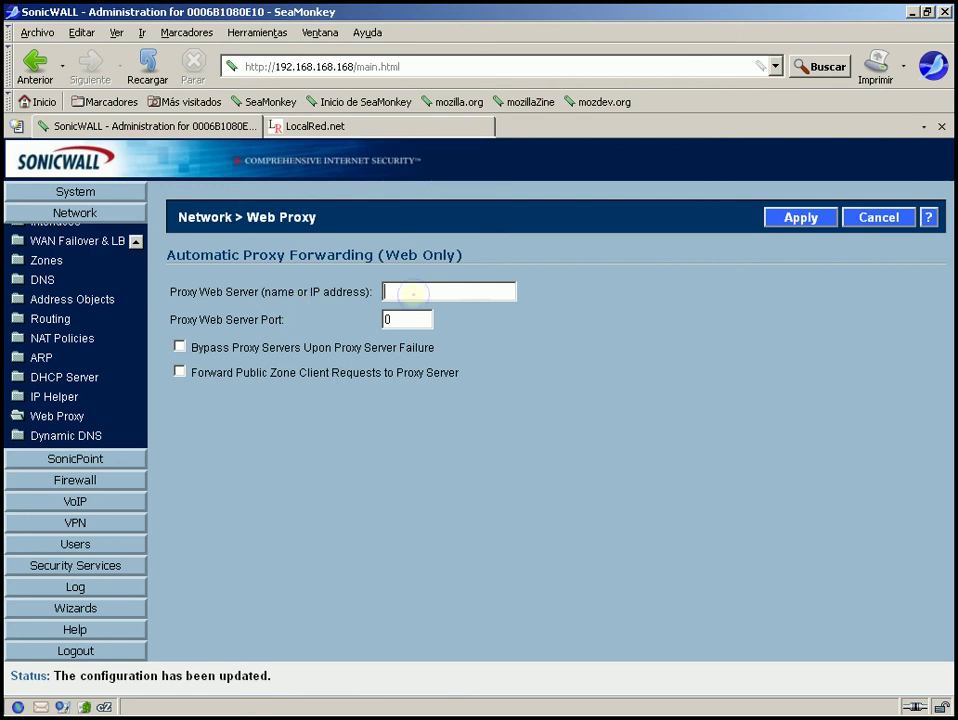
# Tick Forward Public Zone Client Requests to Proxy Server, then go to Dynamic DNS
pyautogui.click(413, 292)
pyautogui.click(180, 373)
pyautogui.click(395, 290)
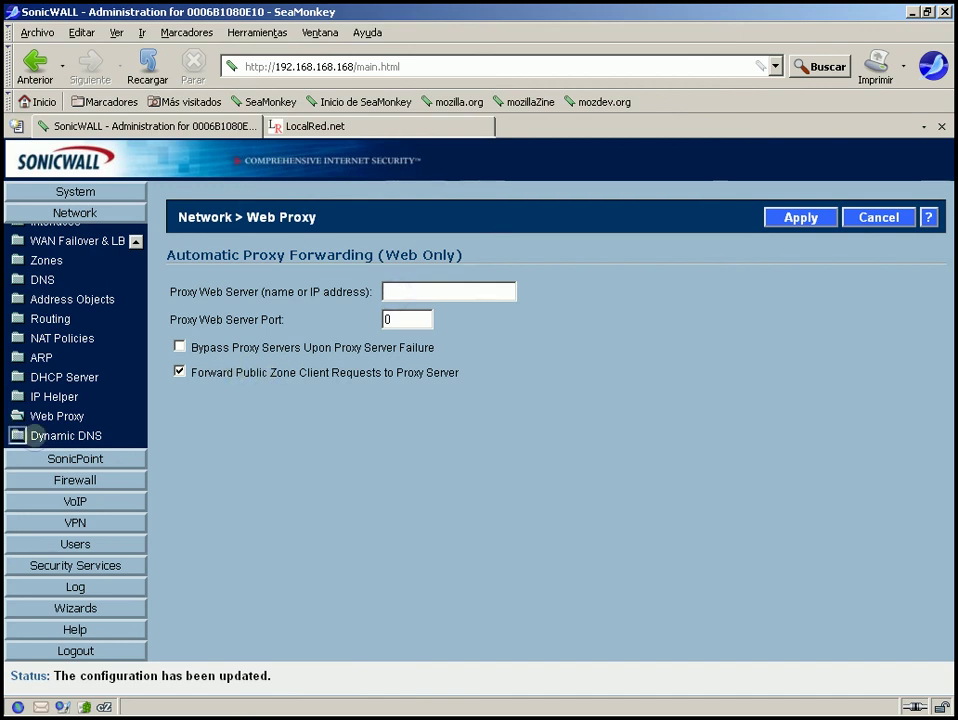
pyautogui.click(20, 436)
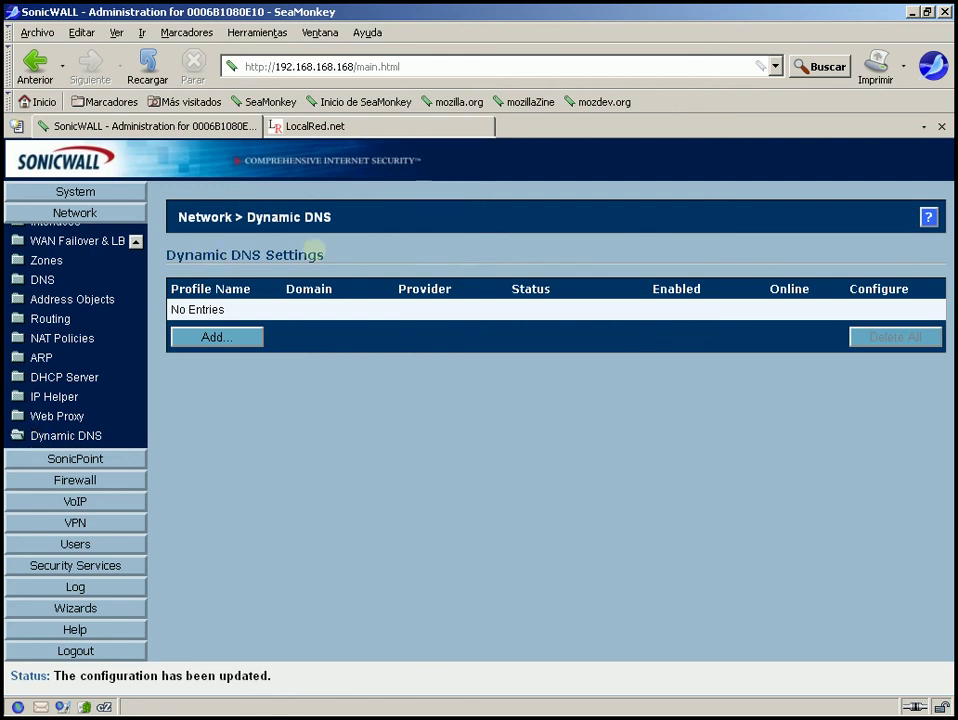
# Open the Add DDNS Profile window from the Dynamic DNS Settings page
pyautogui.tripleClick(245, 258)
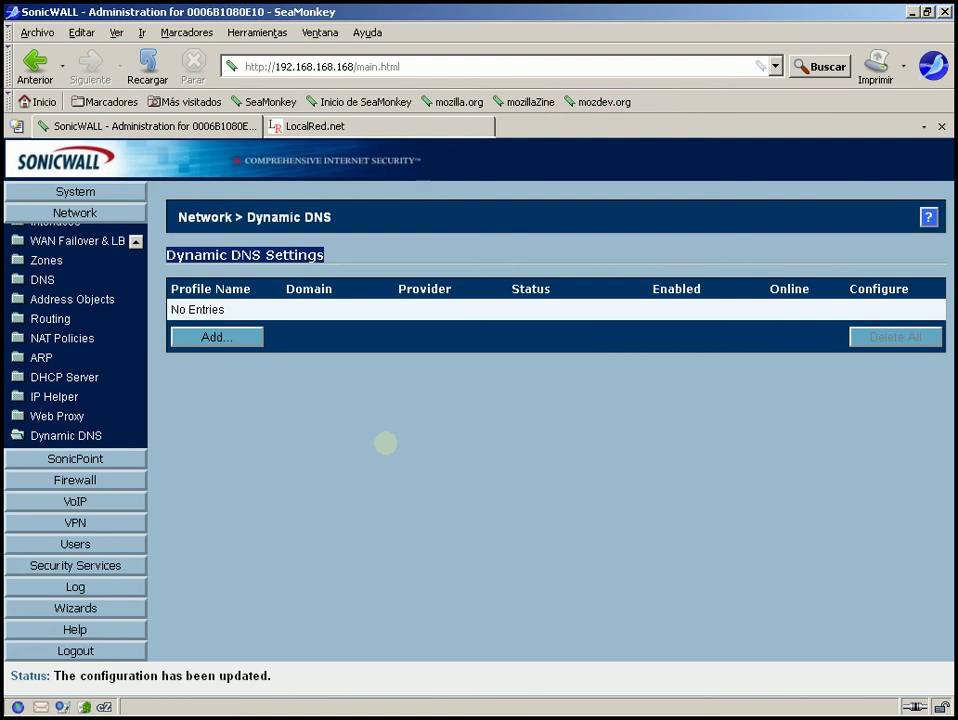
pyautogui.click(401, 380)
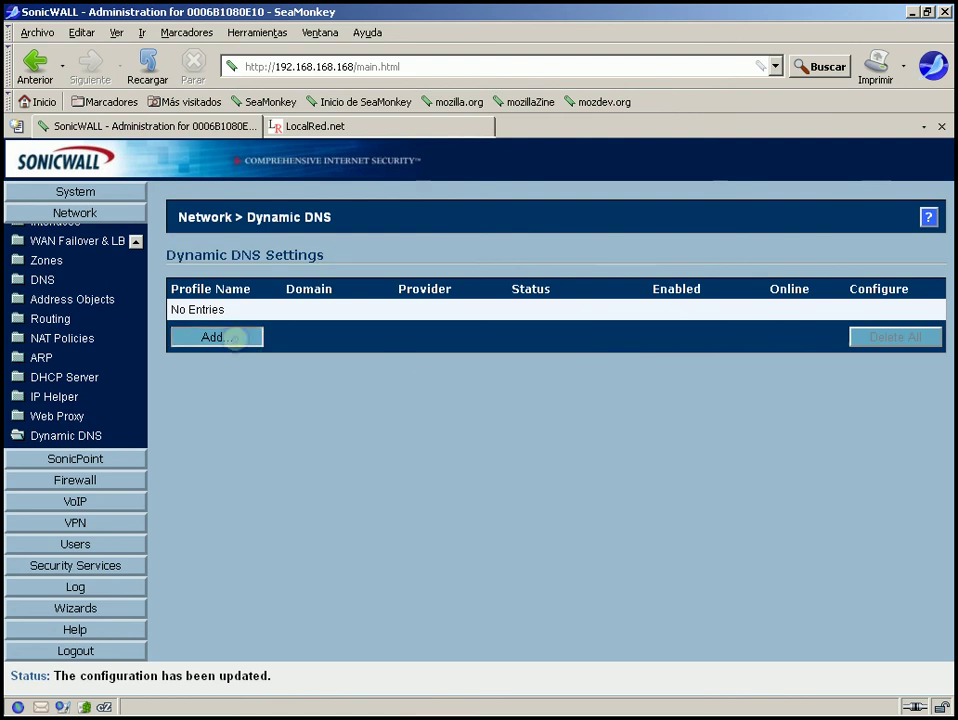
pyautogui.click(240, 337)
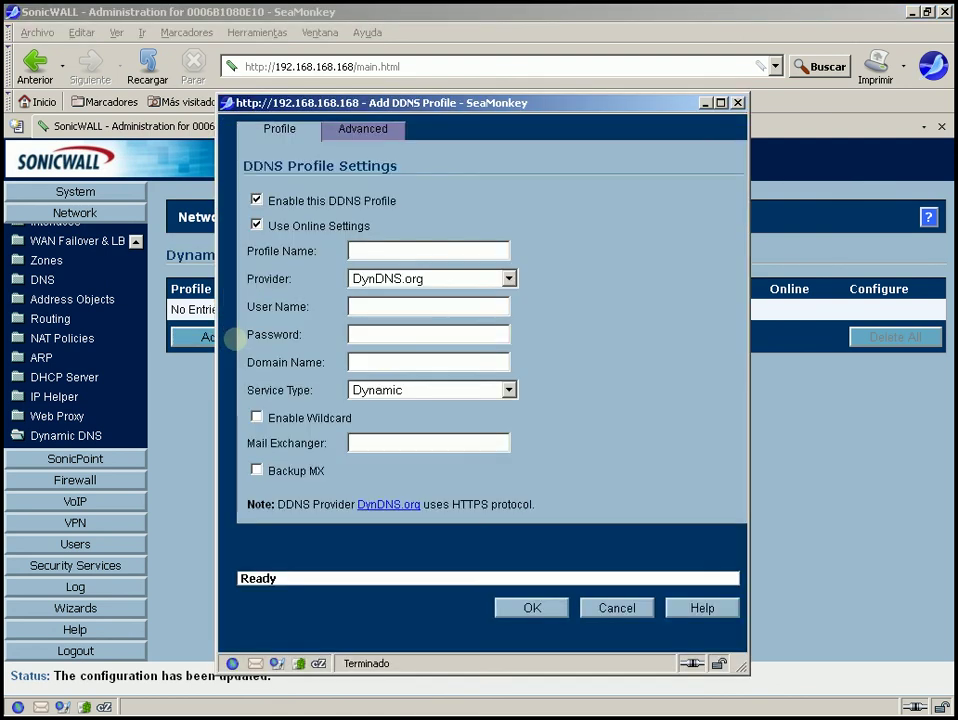
# Set the new DDNS profile's provider to No-IP.com
pyautogui.moveTo(392, 95); pyautogui.dragTo(389, 22)
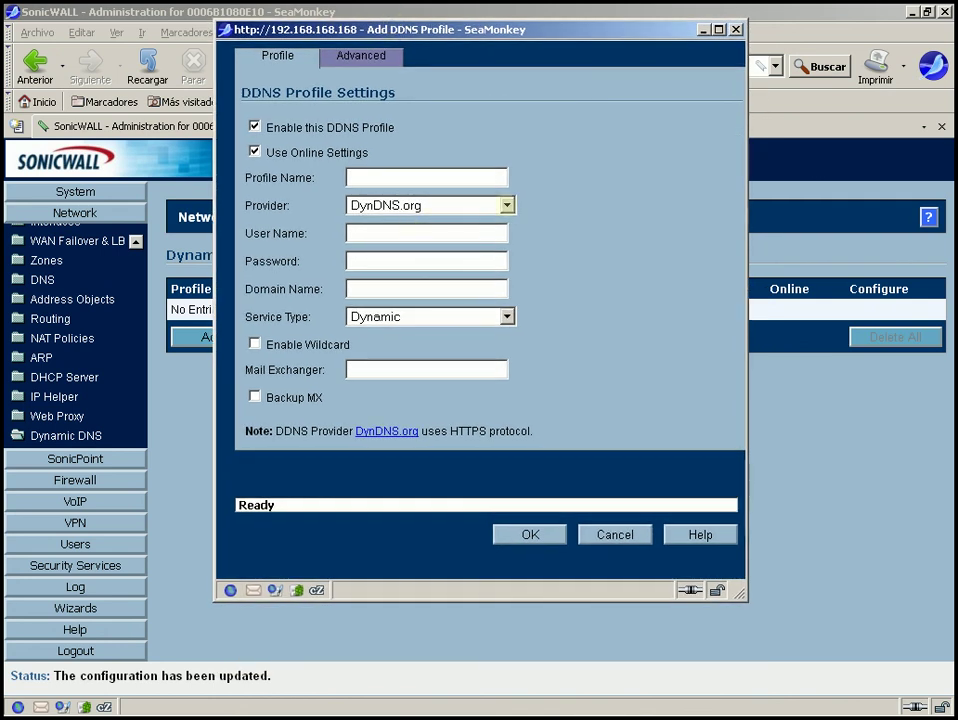
pyautogui.click(507, 205)
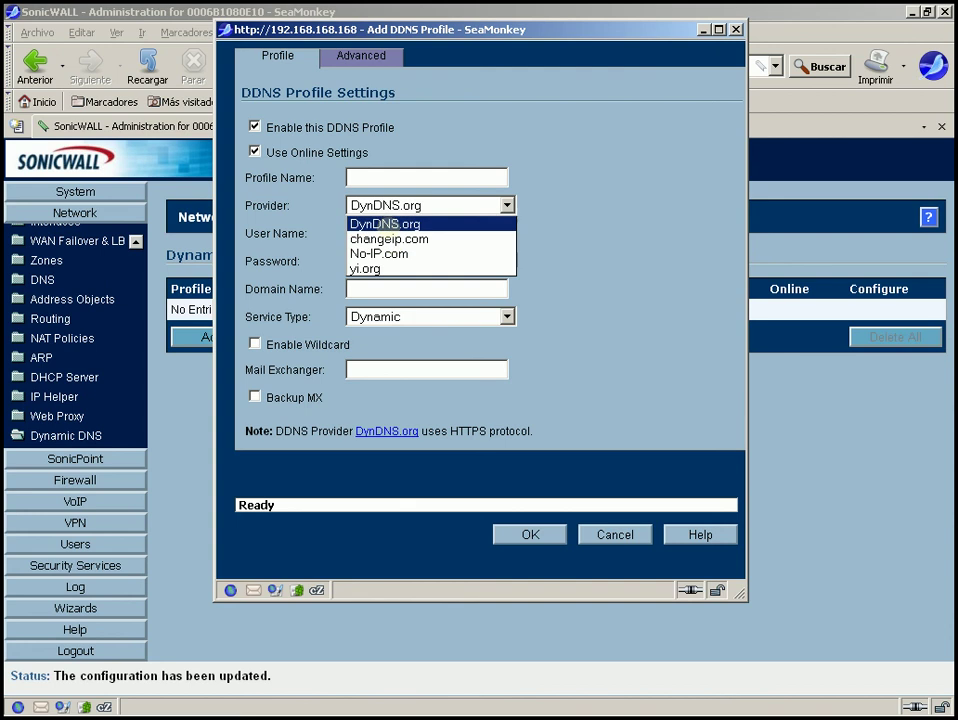
pyautogui.click(380, 253)
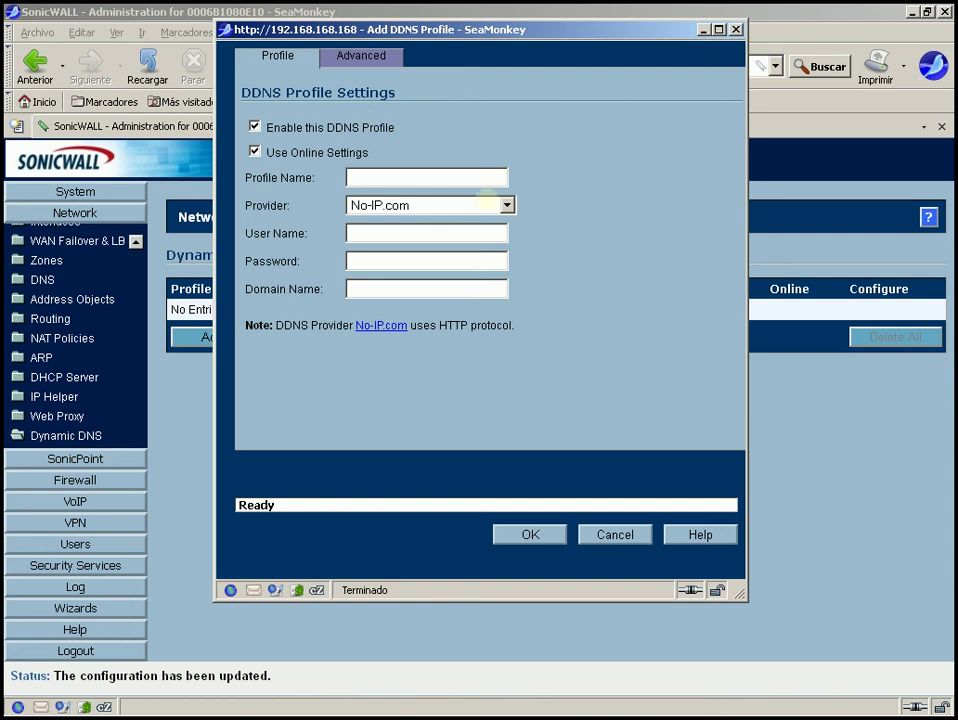
pyautogui.click(507, 205)
pyautogui.click(507, 206)
pyautogui.moveTo(490, 29); pyautogui.dragTo(532, 35)
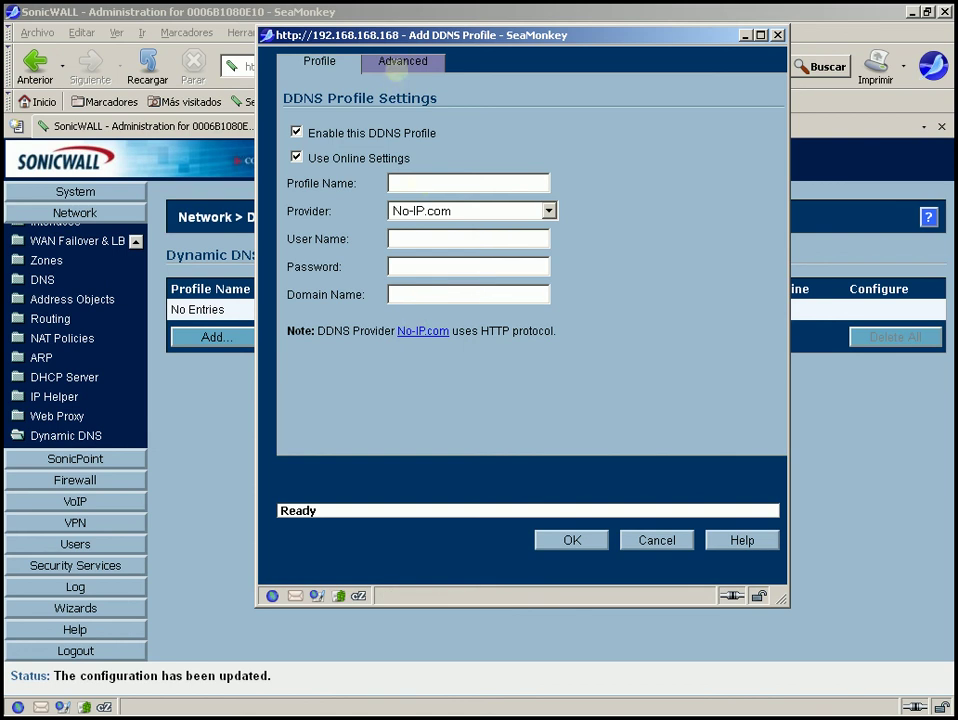
pyautogui.click(398, 64)
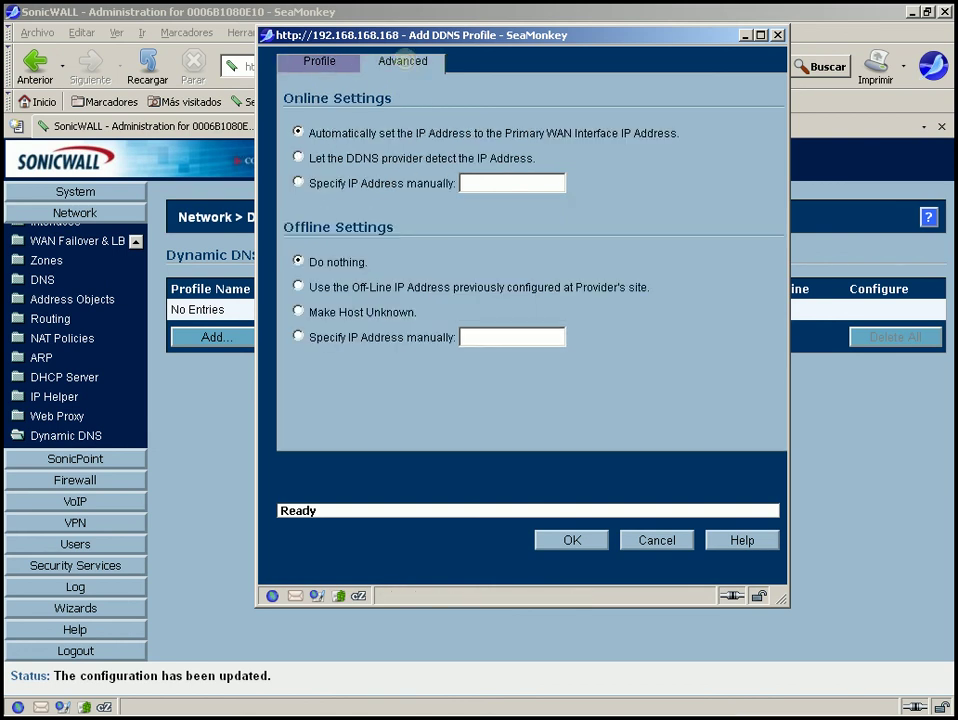
pyautogui.click(316, 61)
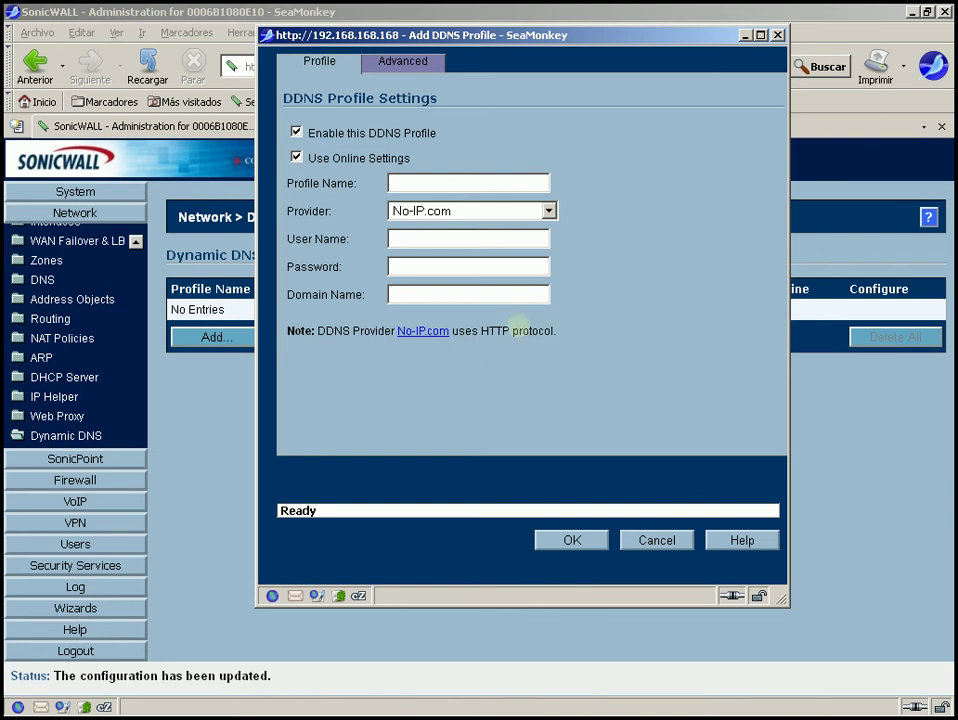
pyautogui.hotkey('ctrl', 'a')
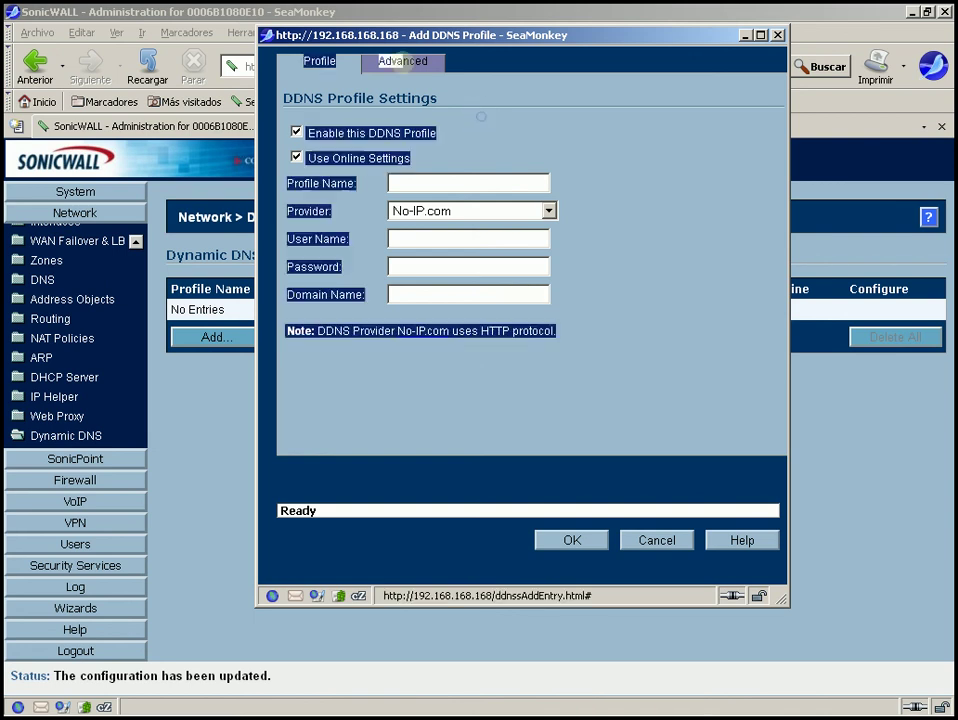
pyautogui.click(533, 140)
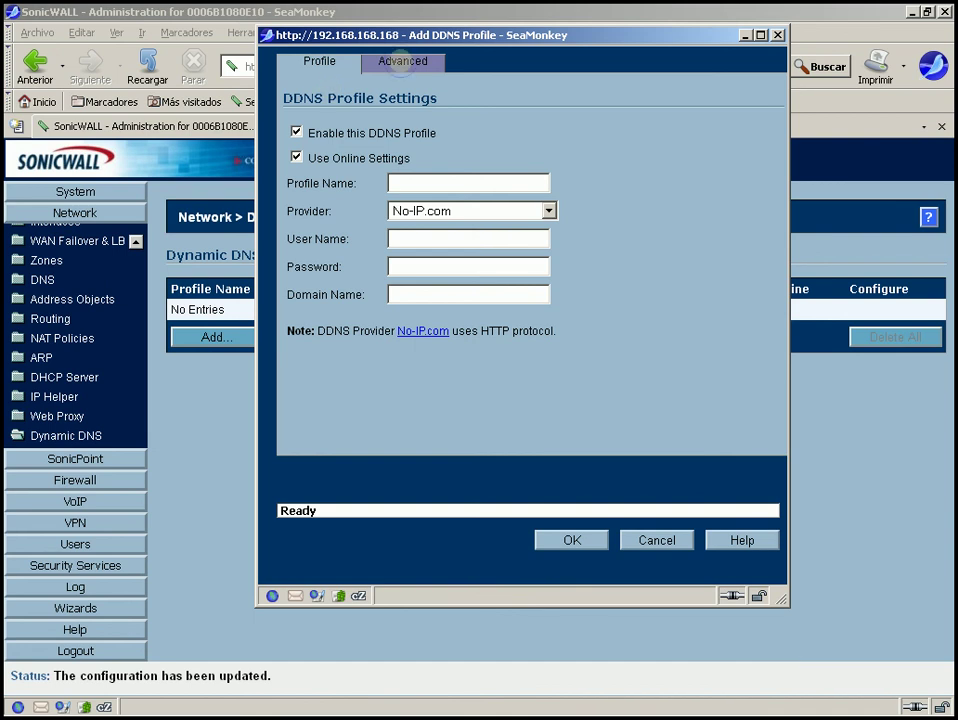
pyautogui.click(400, 62)
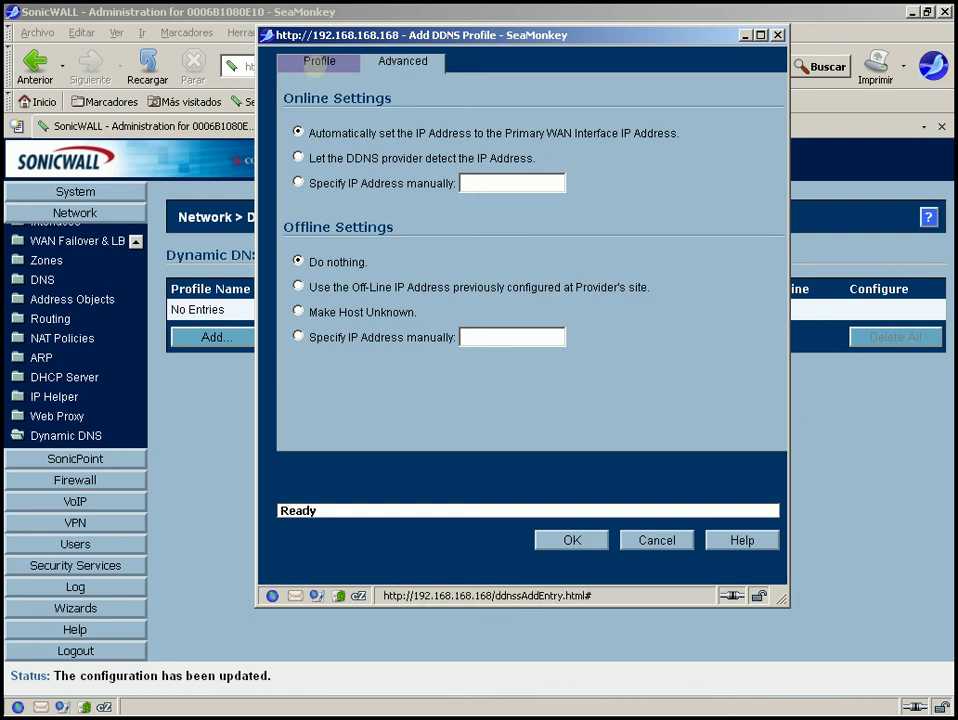
pyautogui.click(317, 62)
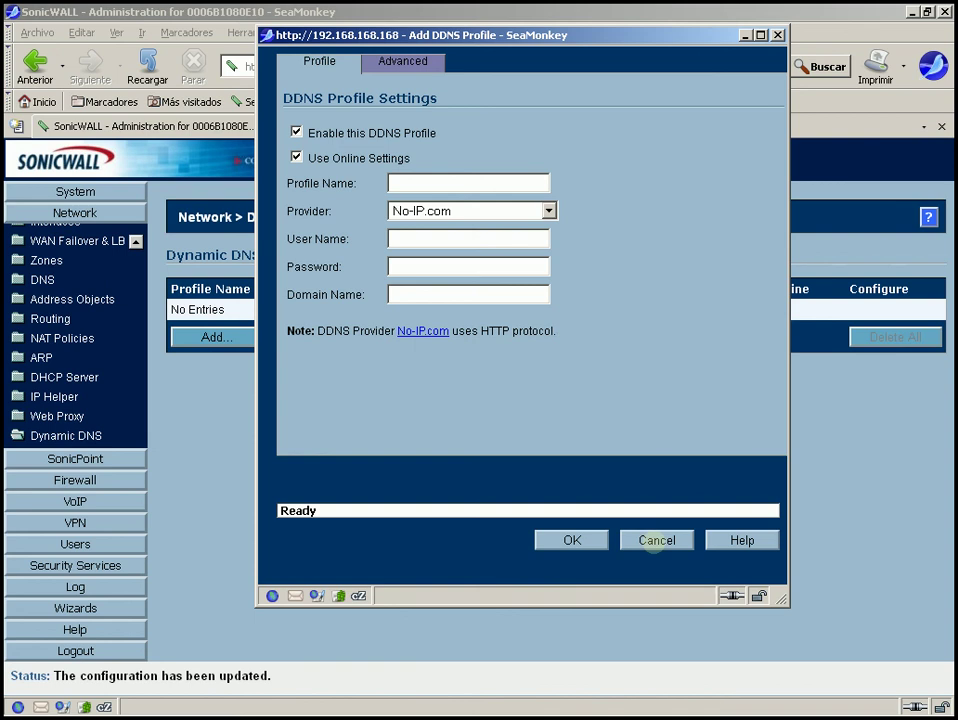
# Cancel the DDNS profile, return to the Network overview, and minimize SeaMonkey
pyautogui.click(657, 540)
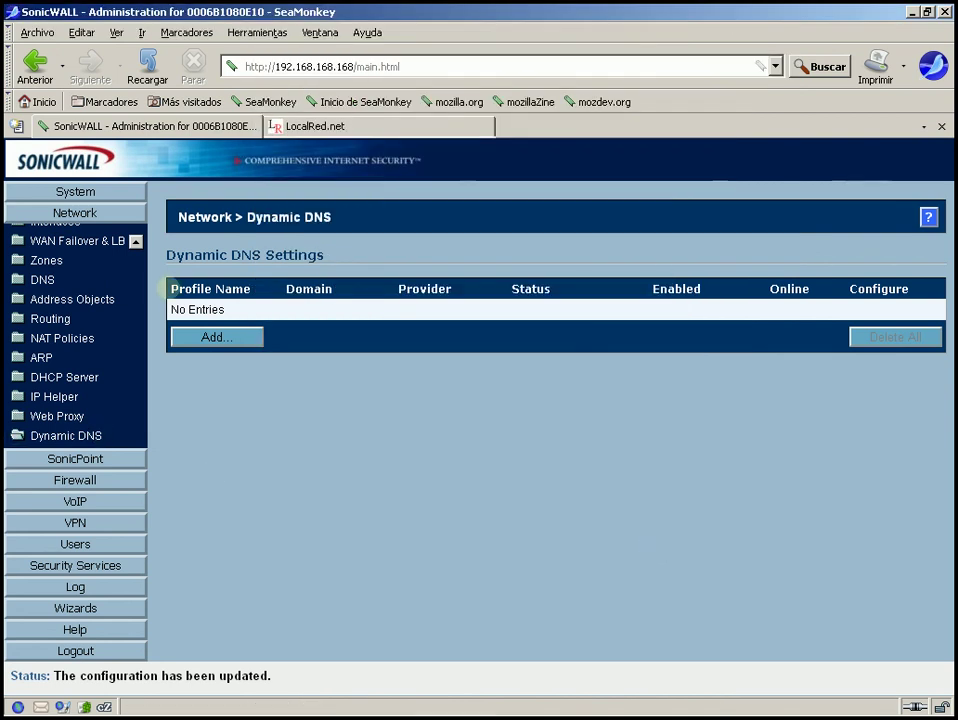
pyautogui.click(80, 211)
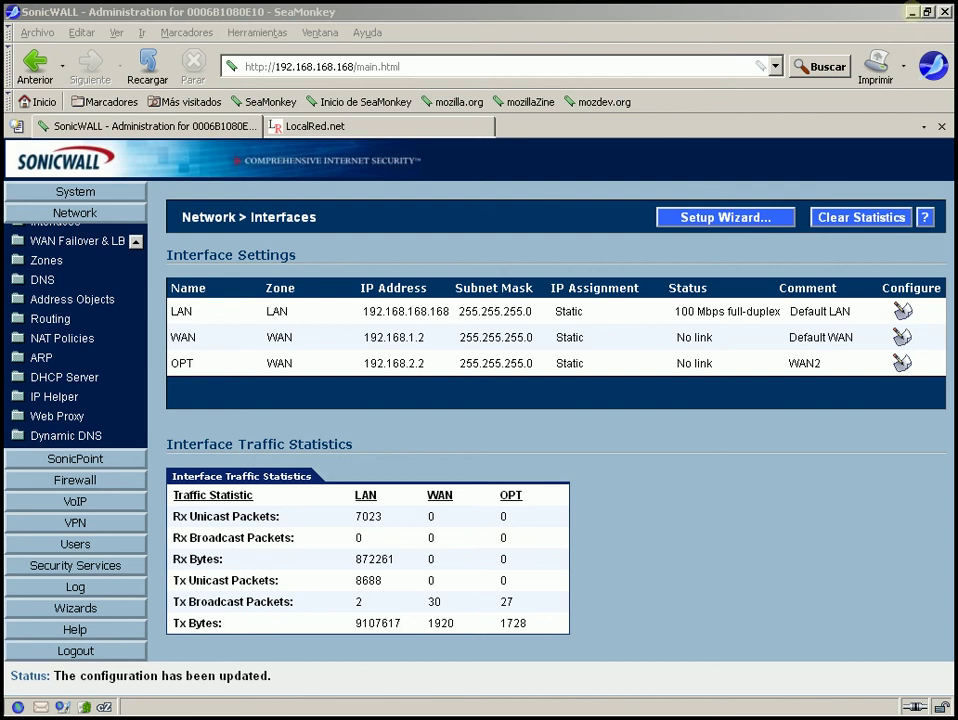
pyautogui.click(912, 12)
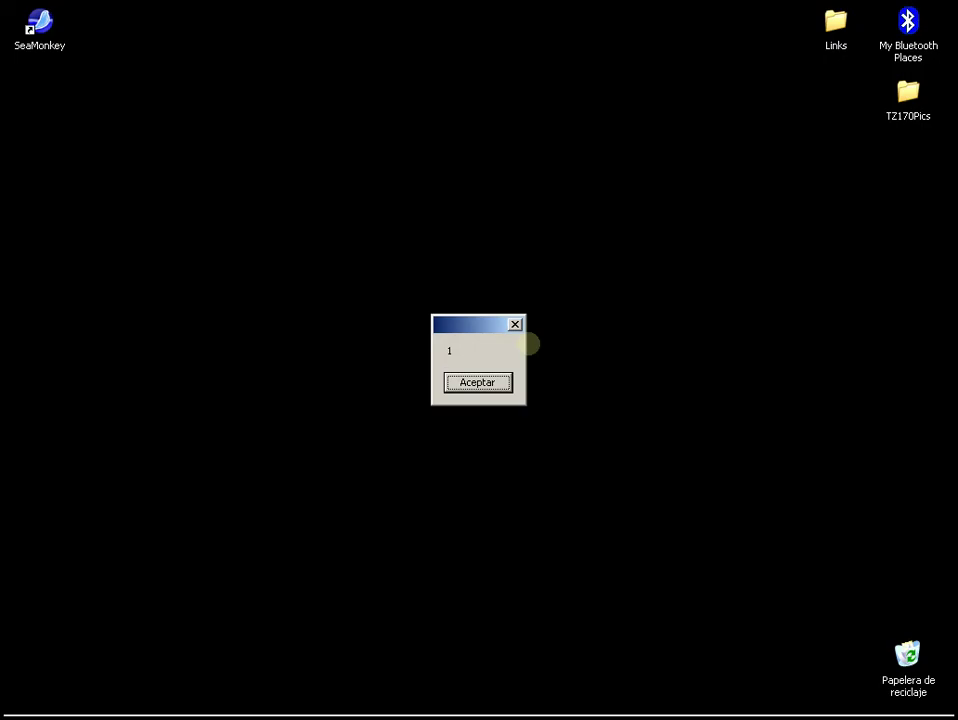